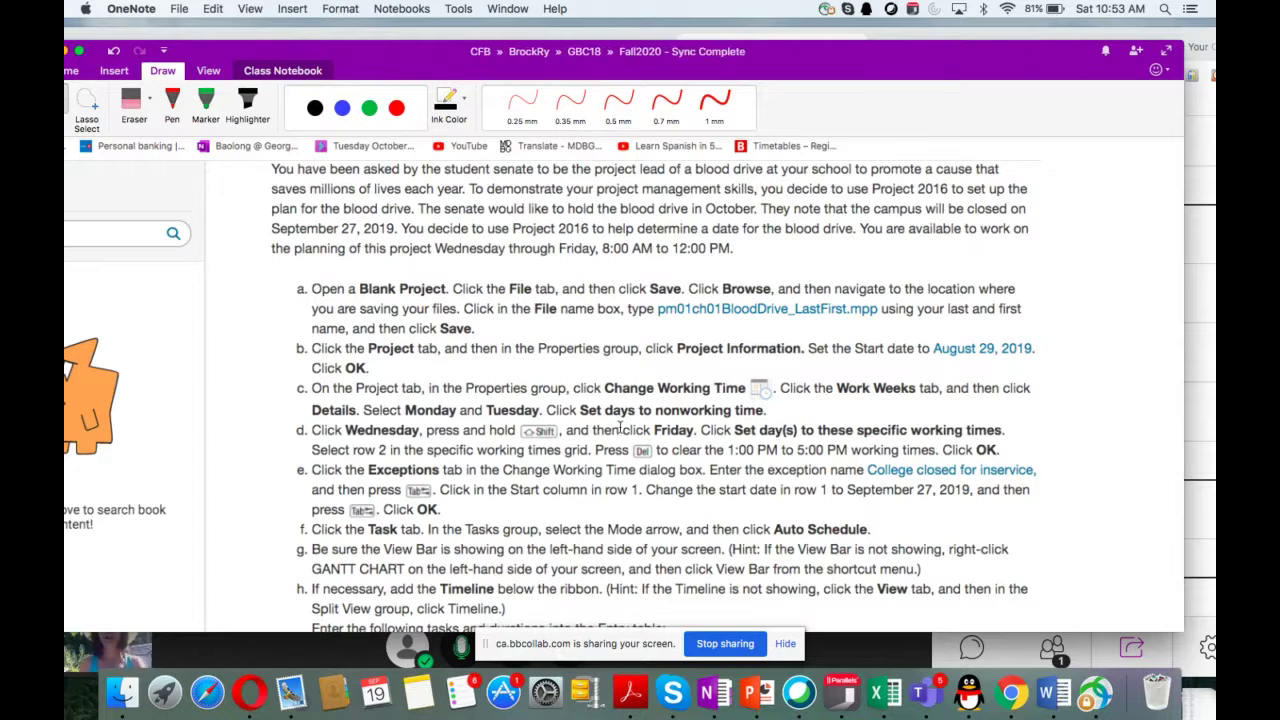
# Underline "8:00 AM to 12:00 PM" and "Wednesday through Friday" in the introduction with the red 0.25 mm pen
pyautogui.click(397, 108)
pyautogui.moveTo(594, 267); pyautogui.dragTo(732, 268)
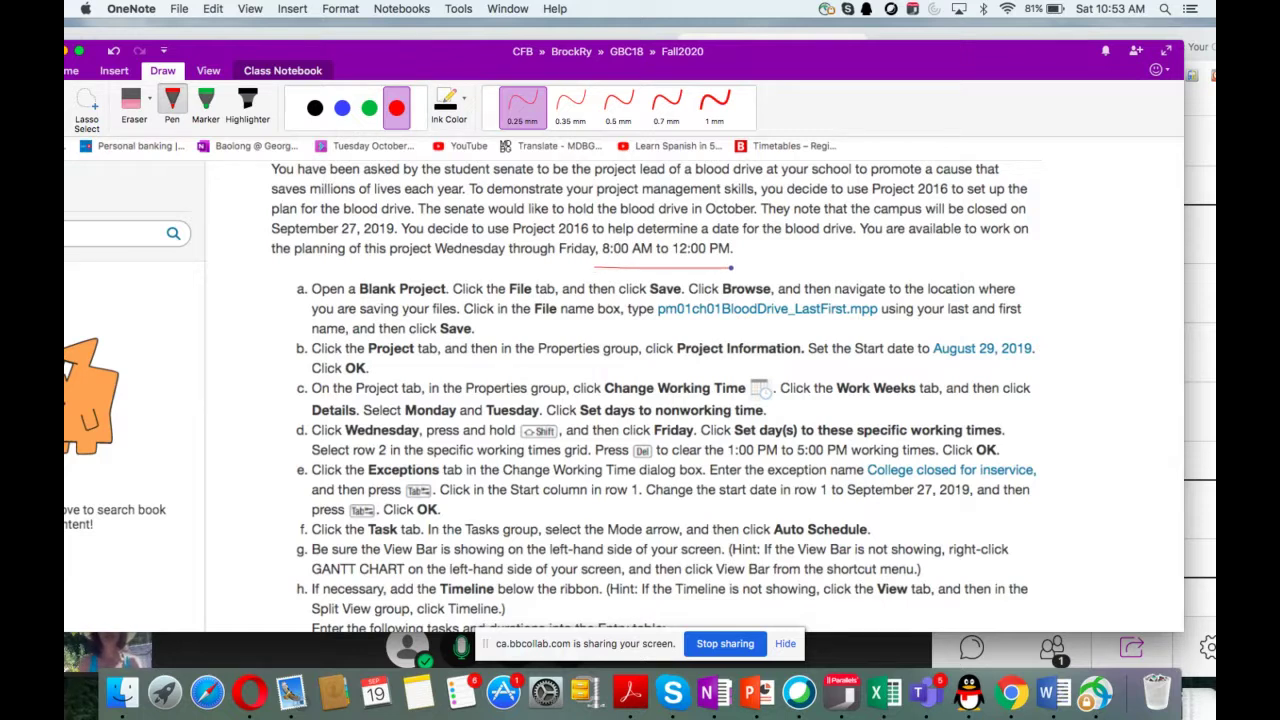
pyautogui.moveTo(441, 258); pyautogui.dragTo(590, 264)
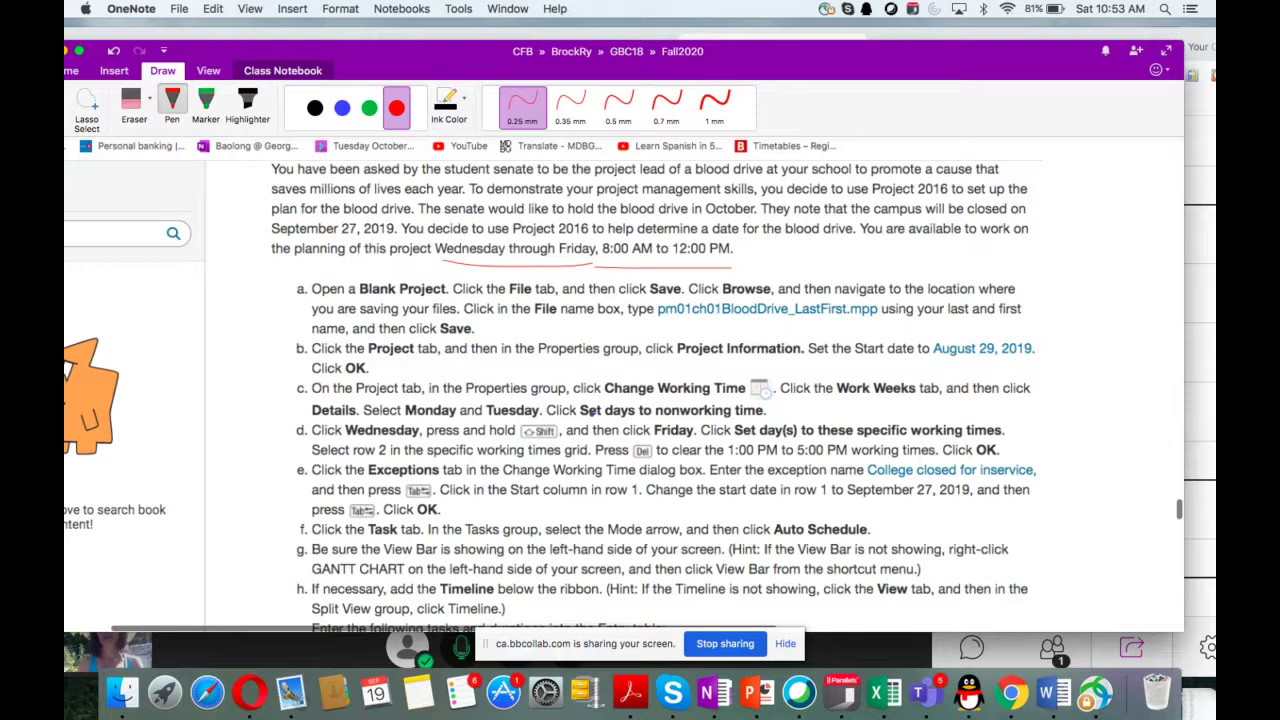
# Underline the file name pm01ch01BloodDrive_LastFirst.mpp in instruction a with the red pen
pyautogui.scroll(-5, 591, 411)
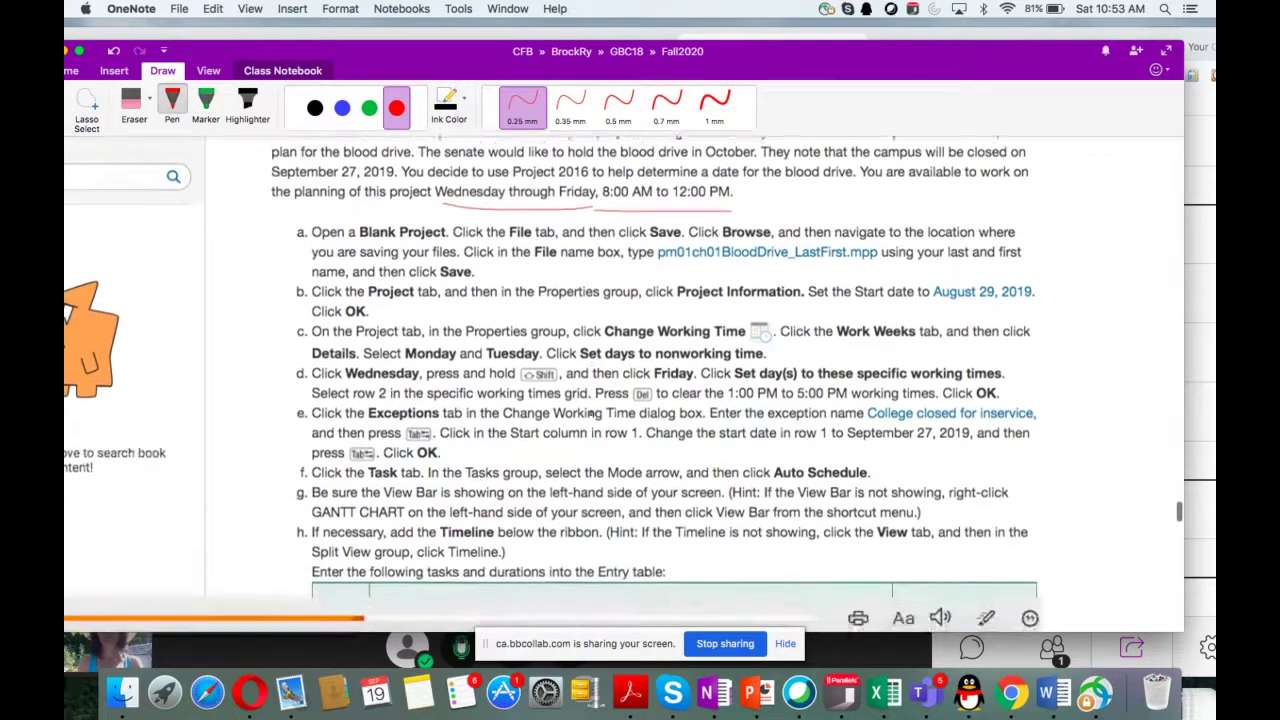
pyautogui.scroll(1, 591, 411)
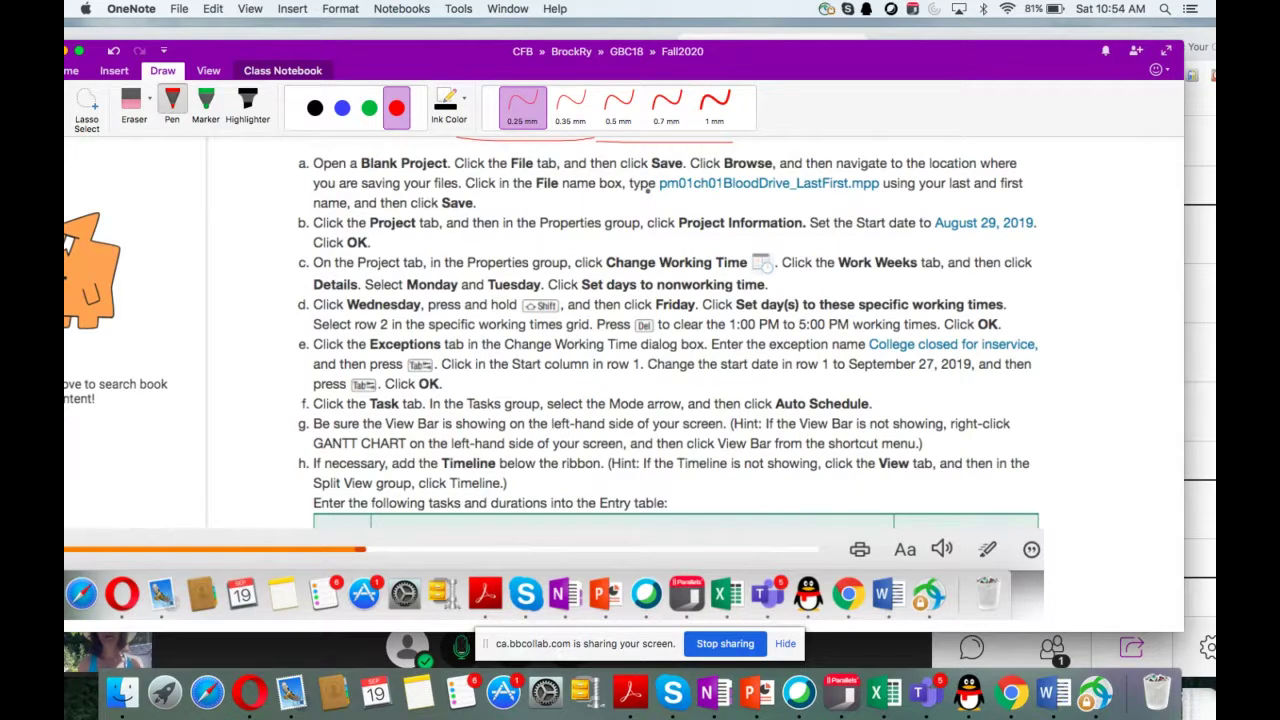
pyautogui.moveTo(658, 196); pyautogui.dragTo(880, 198)
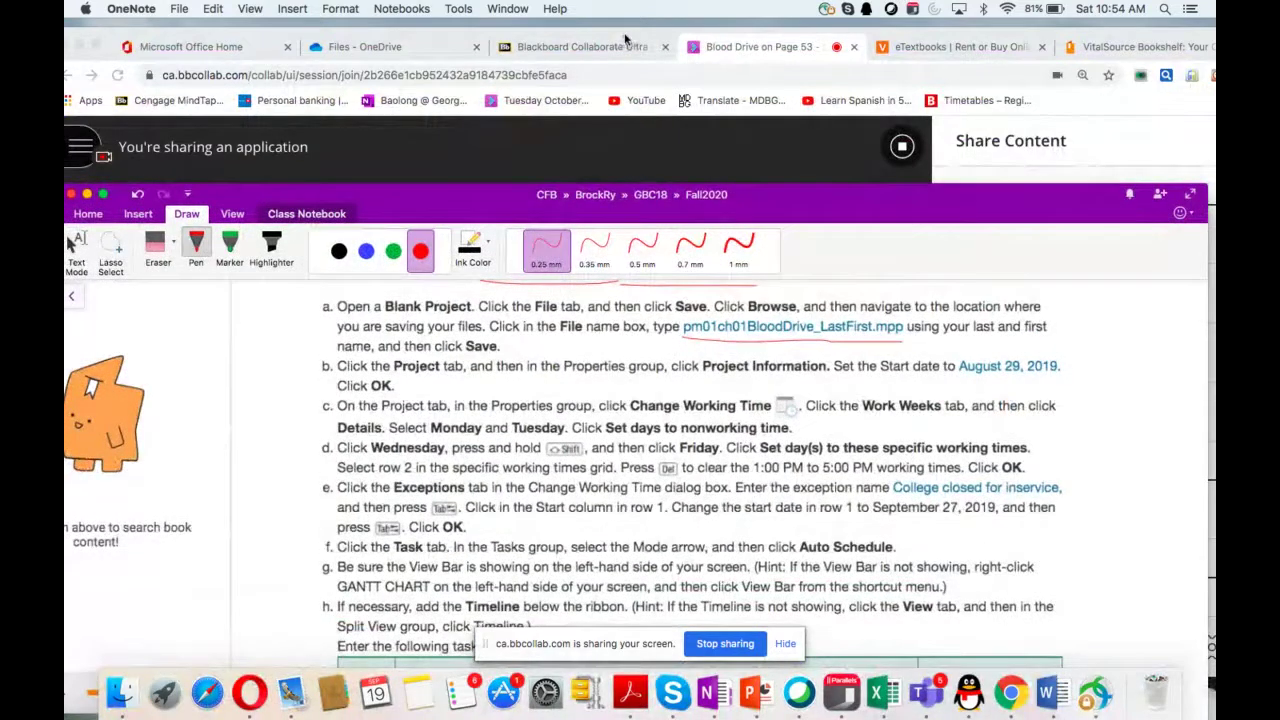
# Switch to the OneDrive files page in Chrome and check the VPN connection in Cisco AnyConnect
pyautogui.click(625, 40)
pyautogui.click(430, 50)
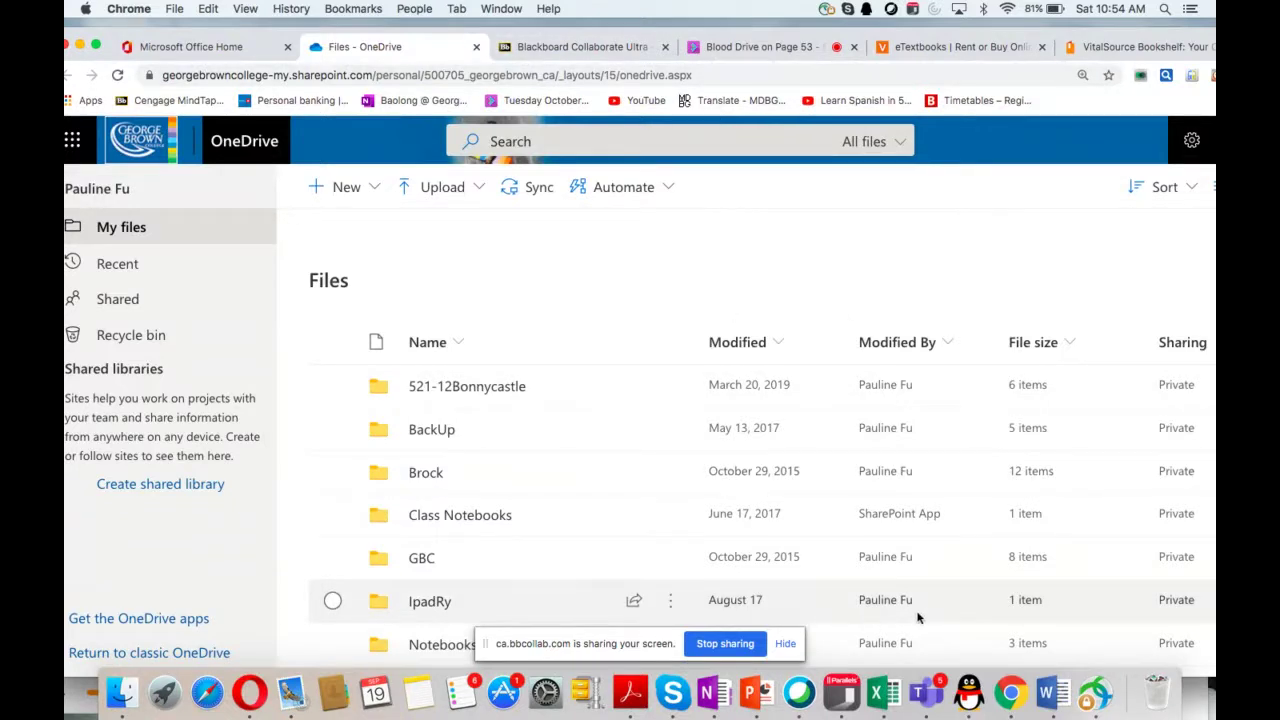
pyautogui.click(1094, 693)
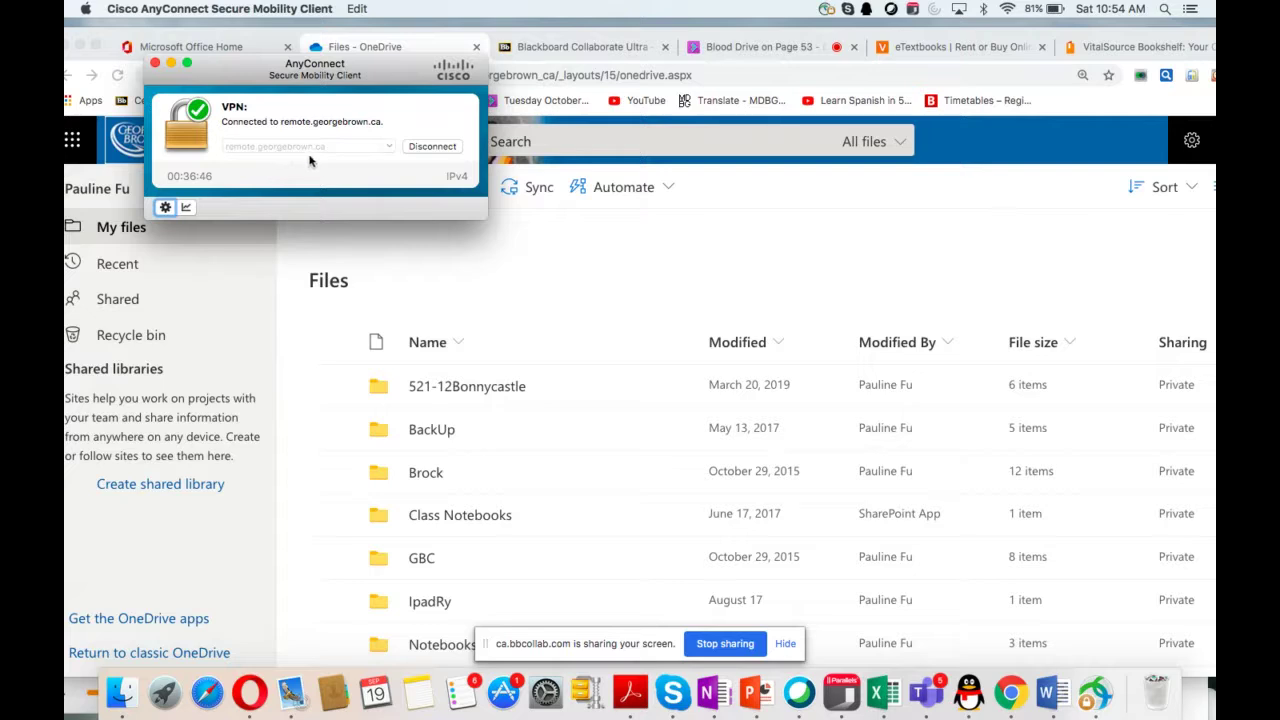
pyautogui.click(170, 63)
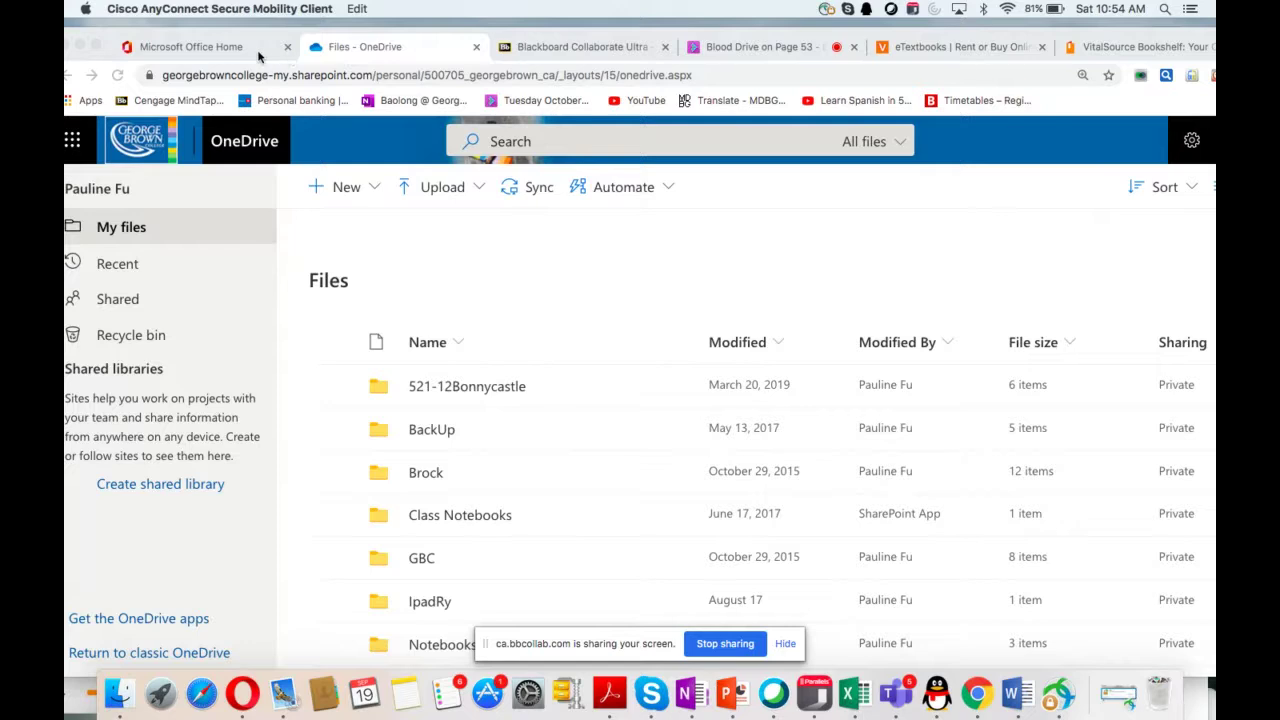
pyautogui.click(1076, 38)
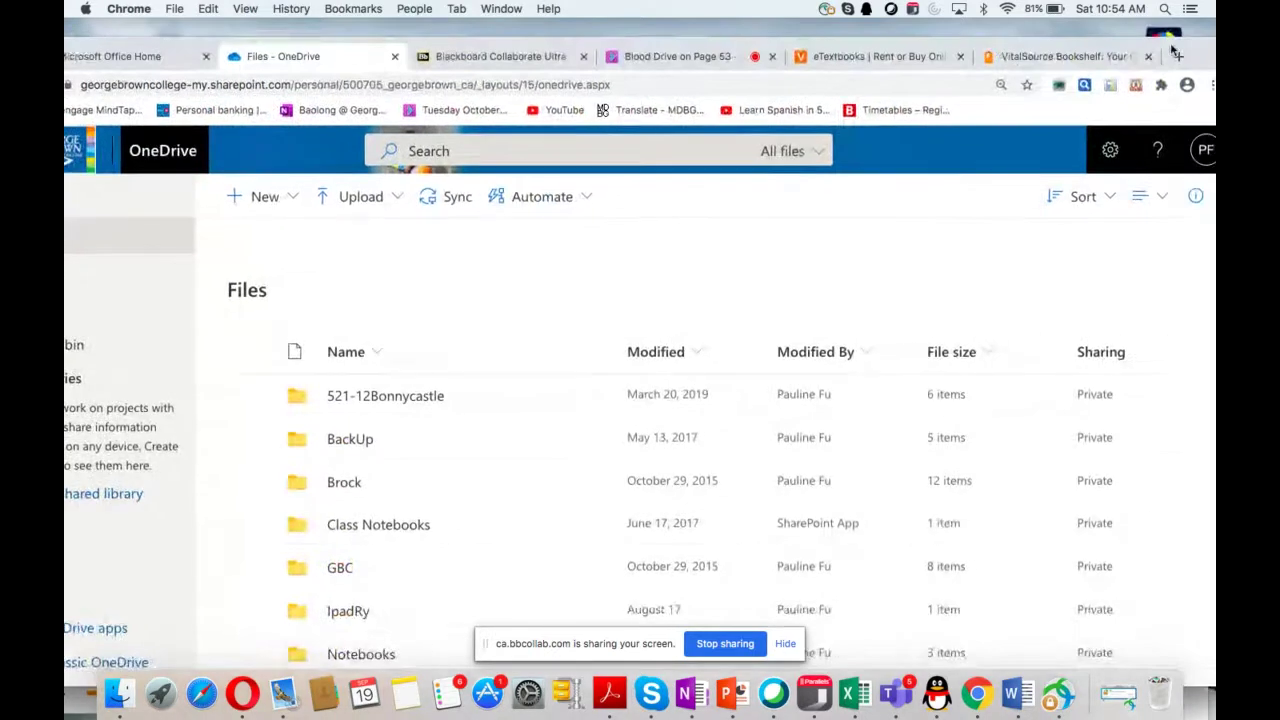
pyautogui.click(1178, 58)
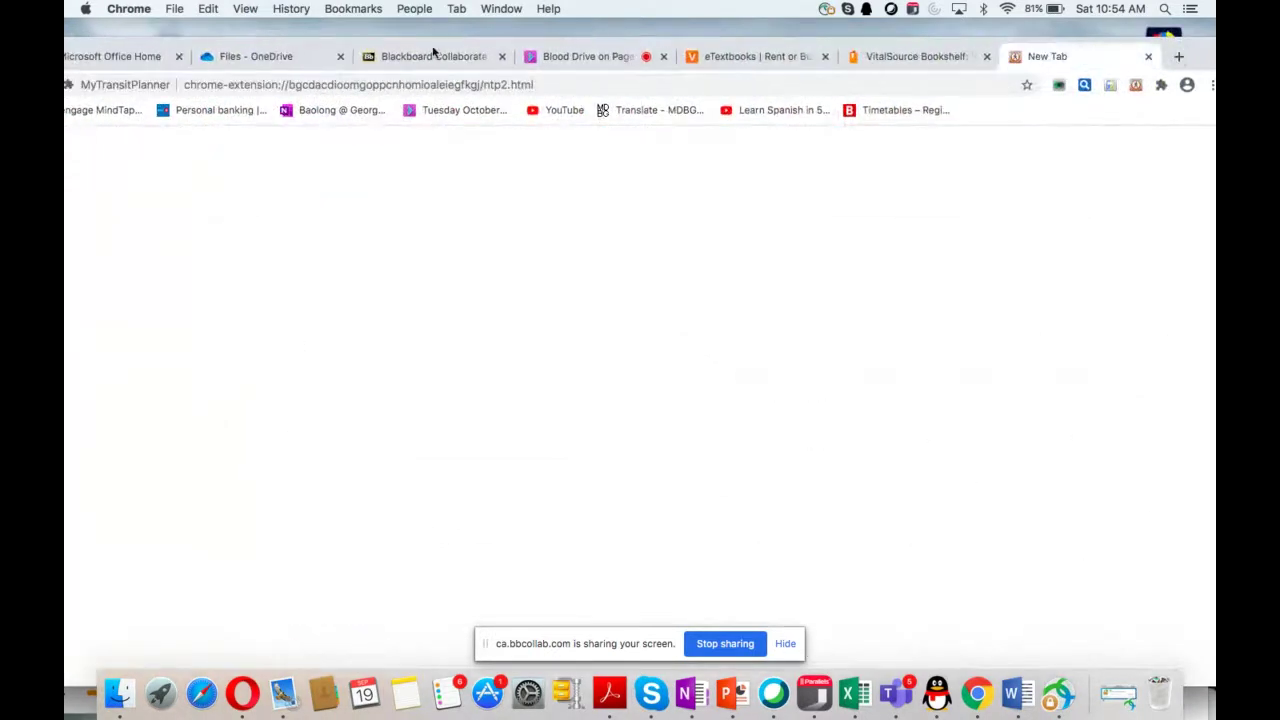
pyautogui.moveTo(462, 84); pyautogui.dragTo(560, 300)
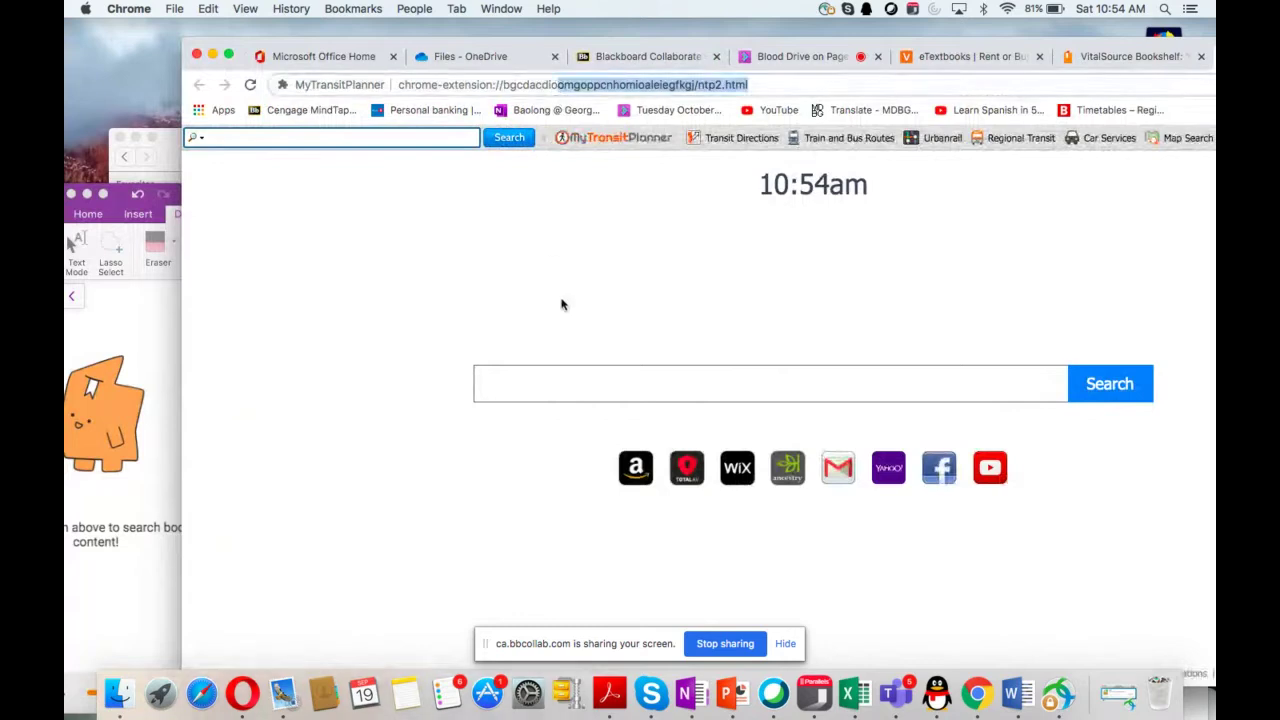
pyautogui.write('htt')
pyautogui.press('BackSpace')
pyautogui.press('BackSpace')
pyautogui.press('BackSpace')
pyautogui.press('BackSpace')
pyautogui.press('BackSpace')
pyautogui.press('BackSpace')
pyautogui.press('BackSpace')
pyautogui.press('BackSpace')
pyautogui.press('BackSpace')
pyautogui.press('BackSpace')
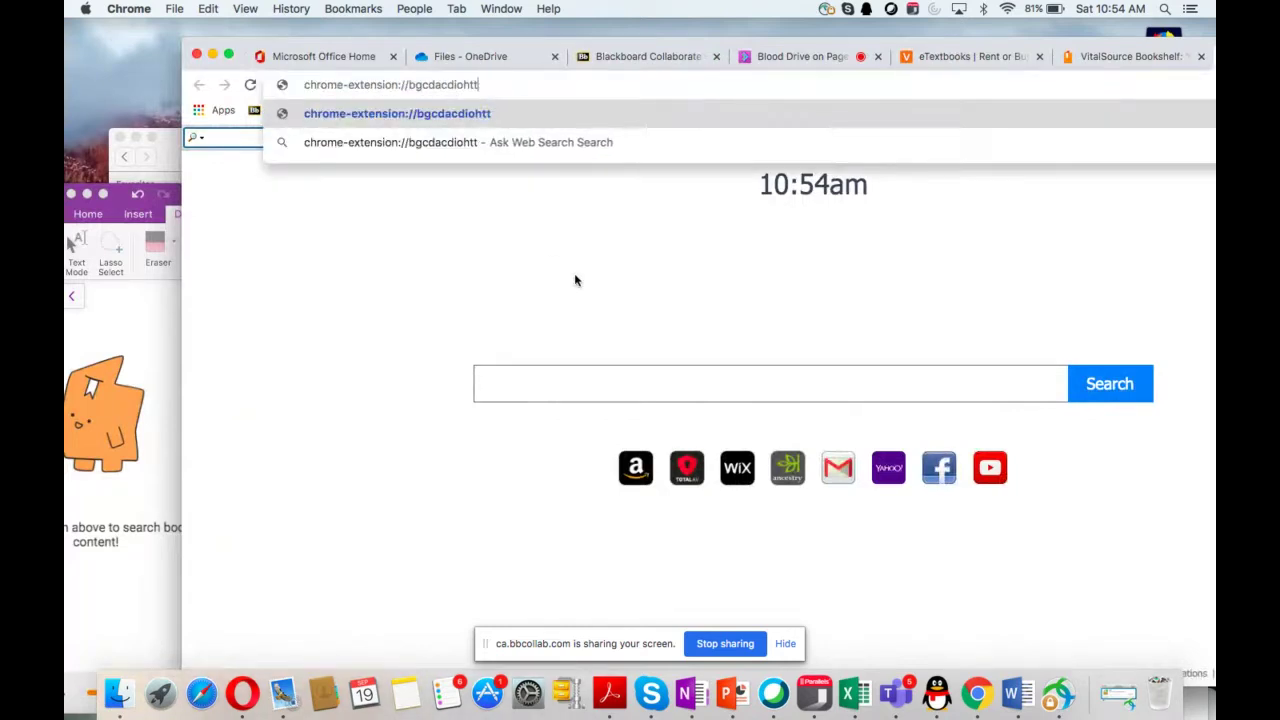
pyautogui.press('BackSpace')
pyautogui.press('BackSpace')
pyautogui.press('BackSpace')
pyautogui.press('BackSpace')
pyautogui.press('BackSpace')
pyautogui.press('BackSpace')
pyautogui.press('BackSpace')
pyautogui.press('BackSpace')
pyautogui.press('BackSpace')
pyautogui.press('BackSpace')
pyautogui.press('BackSpace')
pyautogui.press('BackSpace')
pyautogui.press('BackSpace')
pyautogui.press('BackSpace')
pyautogui.press('BackSpace')
pyautogui.press('BackSpace')
pyautogui.press('BackSpace')
pyautogui.press('BackSpace')
pyautogui.press('BackSpace')
pyautogui.press('BackSpace')
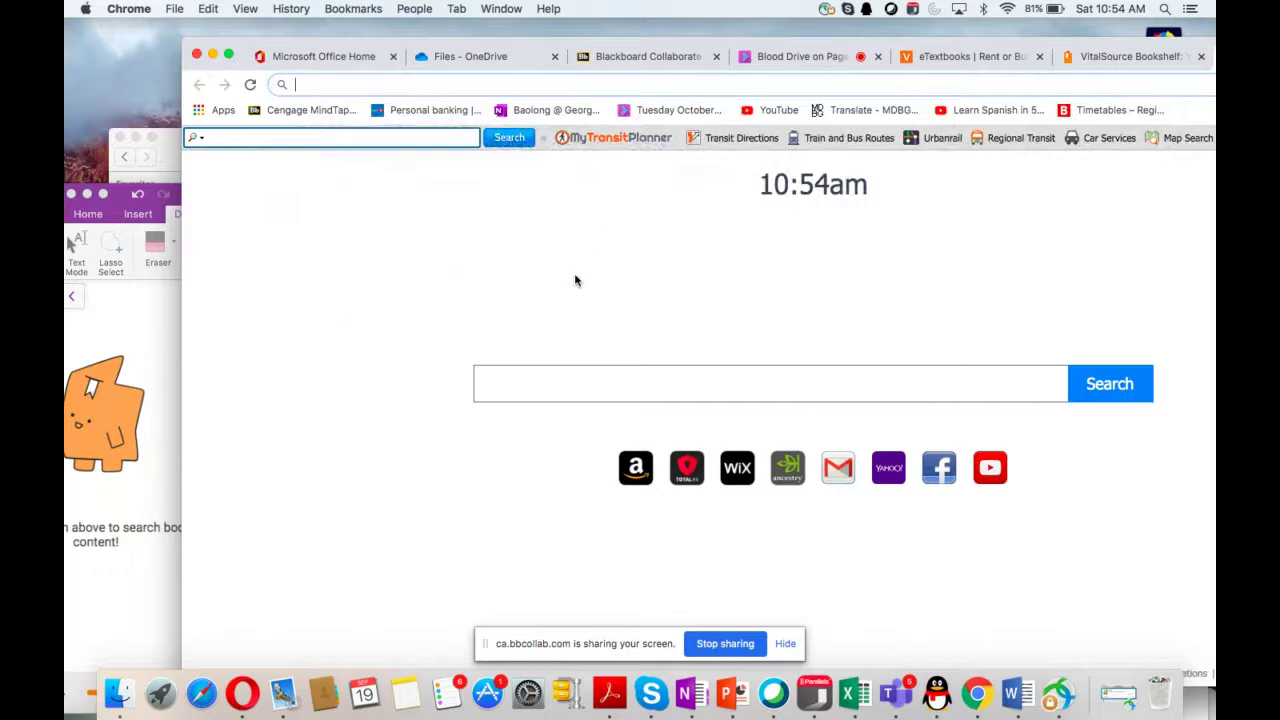
pyautogui.write('http://w')
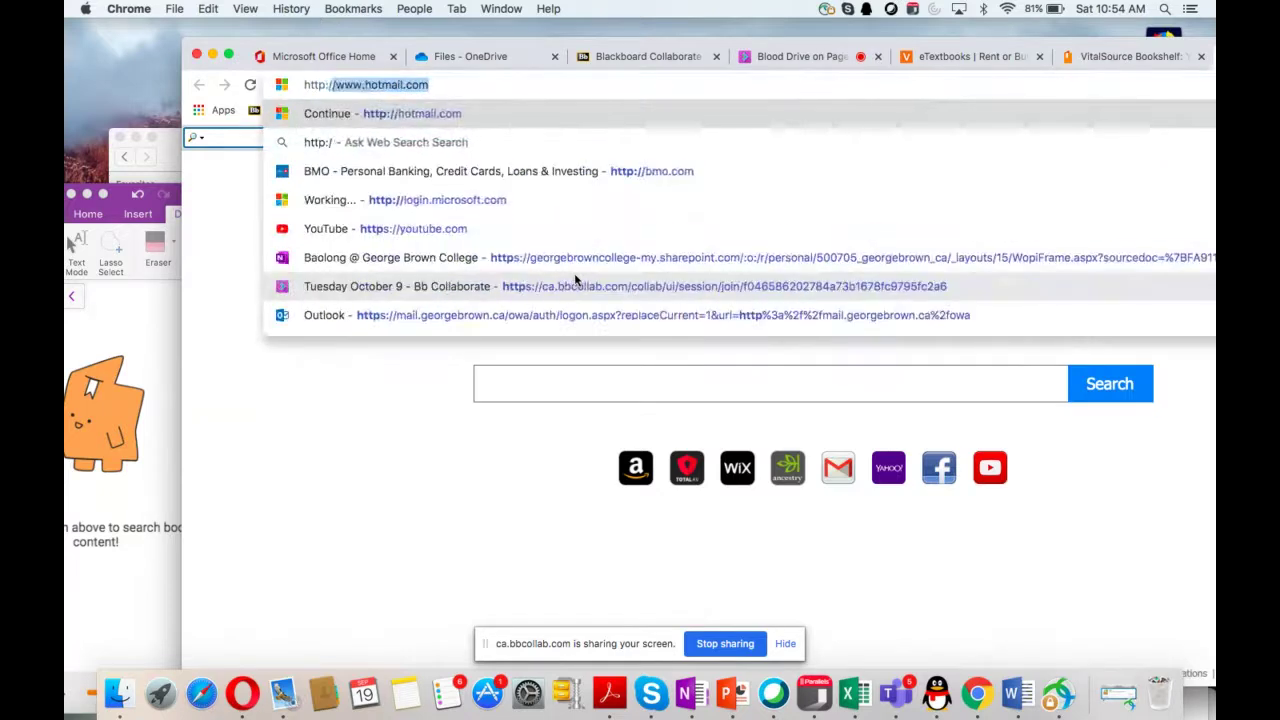
pyautogui.write('ww.georgeb')
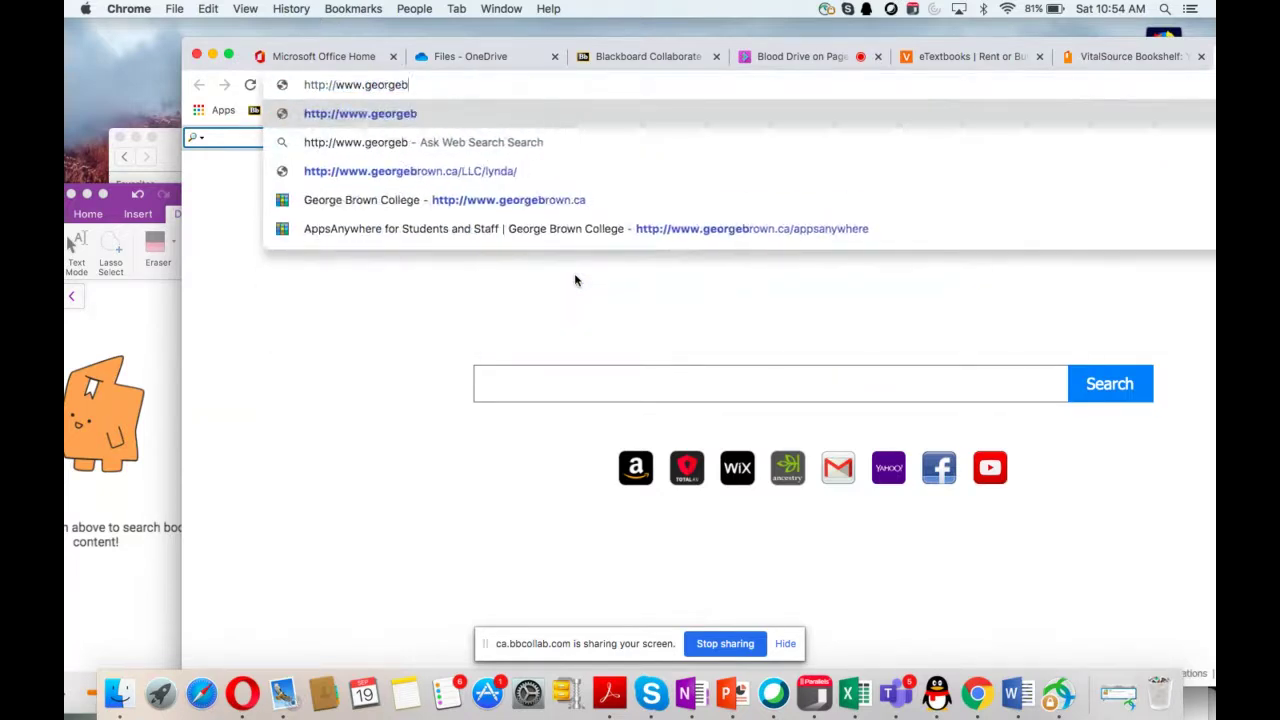
pyautogui.write('rown.ca/')
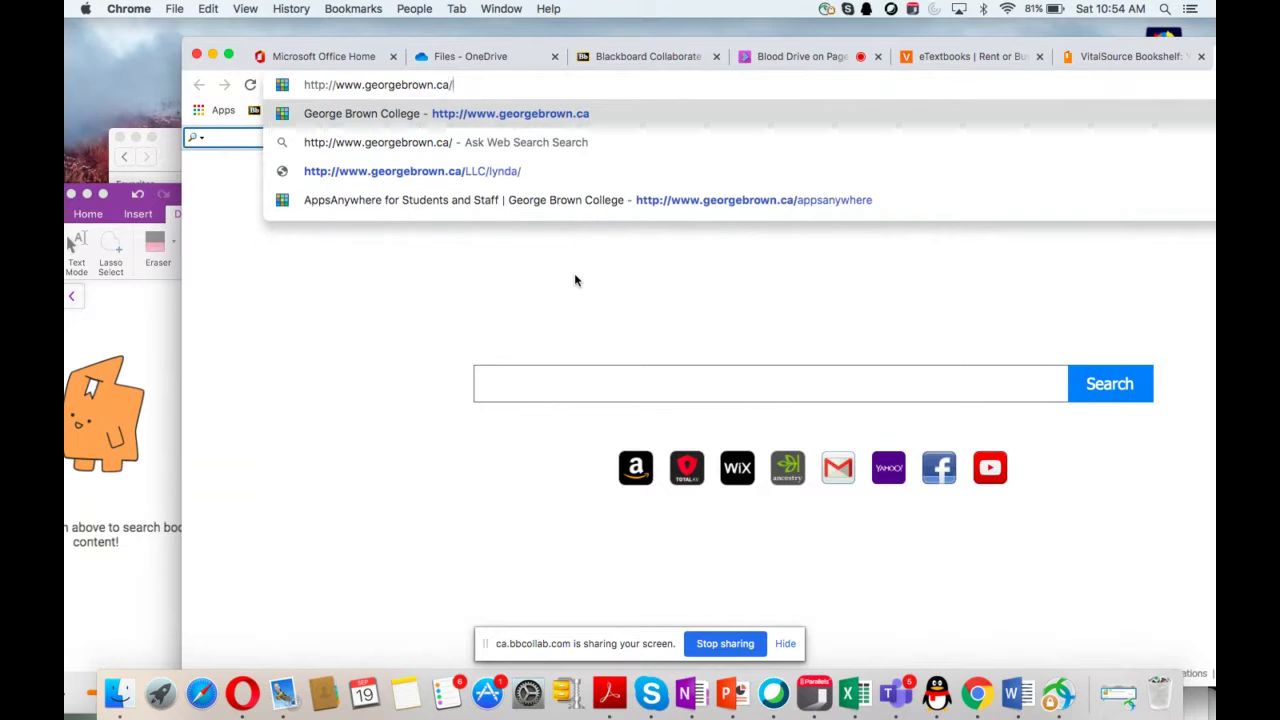
pyautogui.write('appsany')
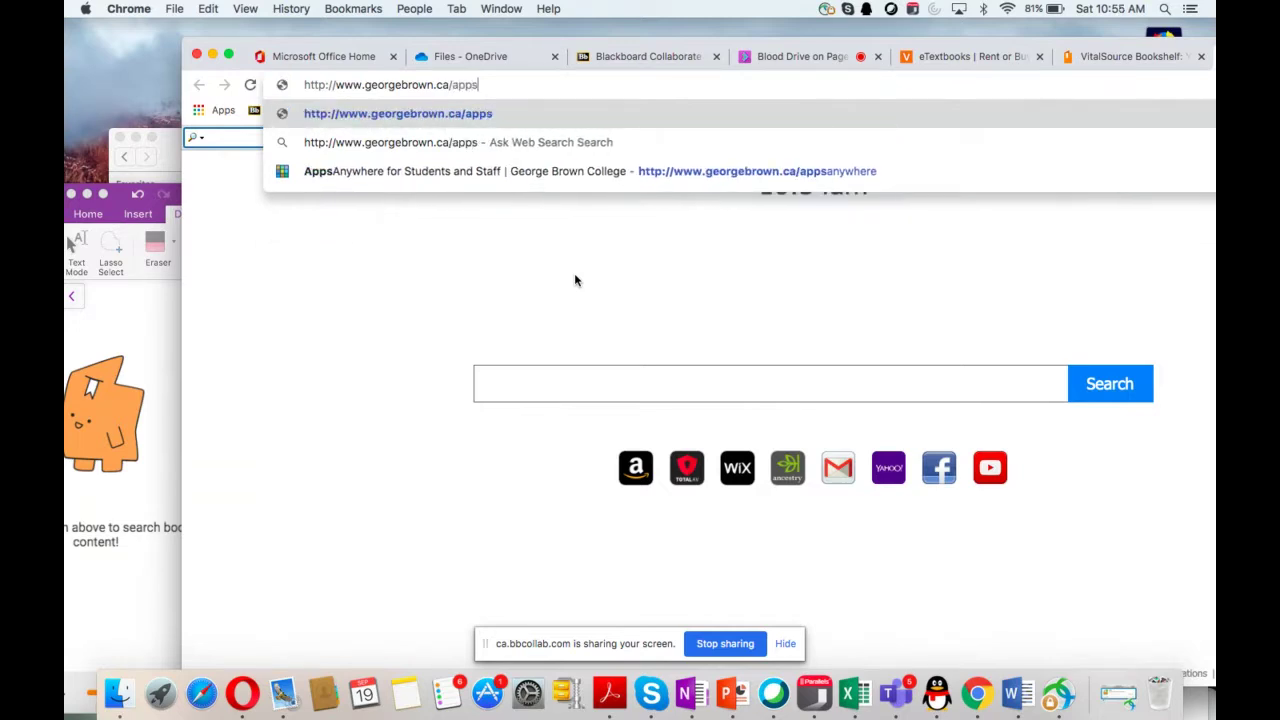
pyautogui.write('where')
pyautogui.press('Return')
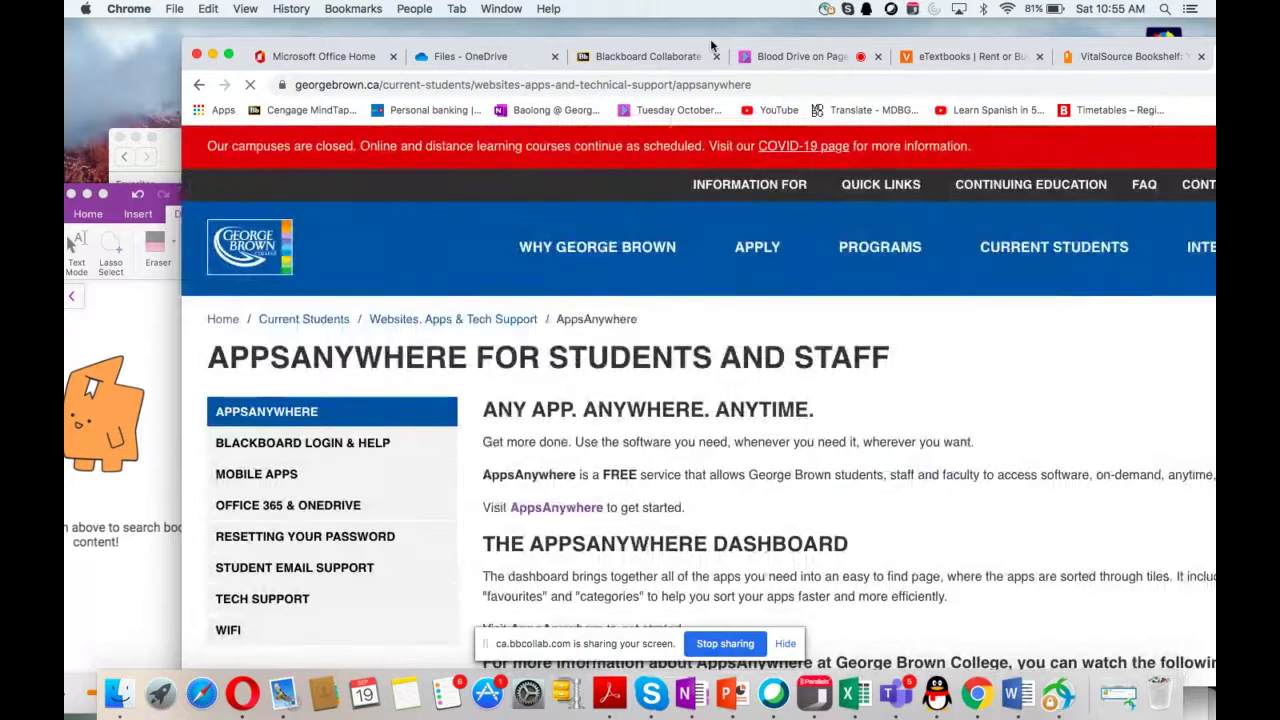
# Sign in to AppsAnywhere with the saved credentials and allow the AppsAnywhere application to open for validation
pyautogui.doubleClick(710, 38)
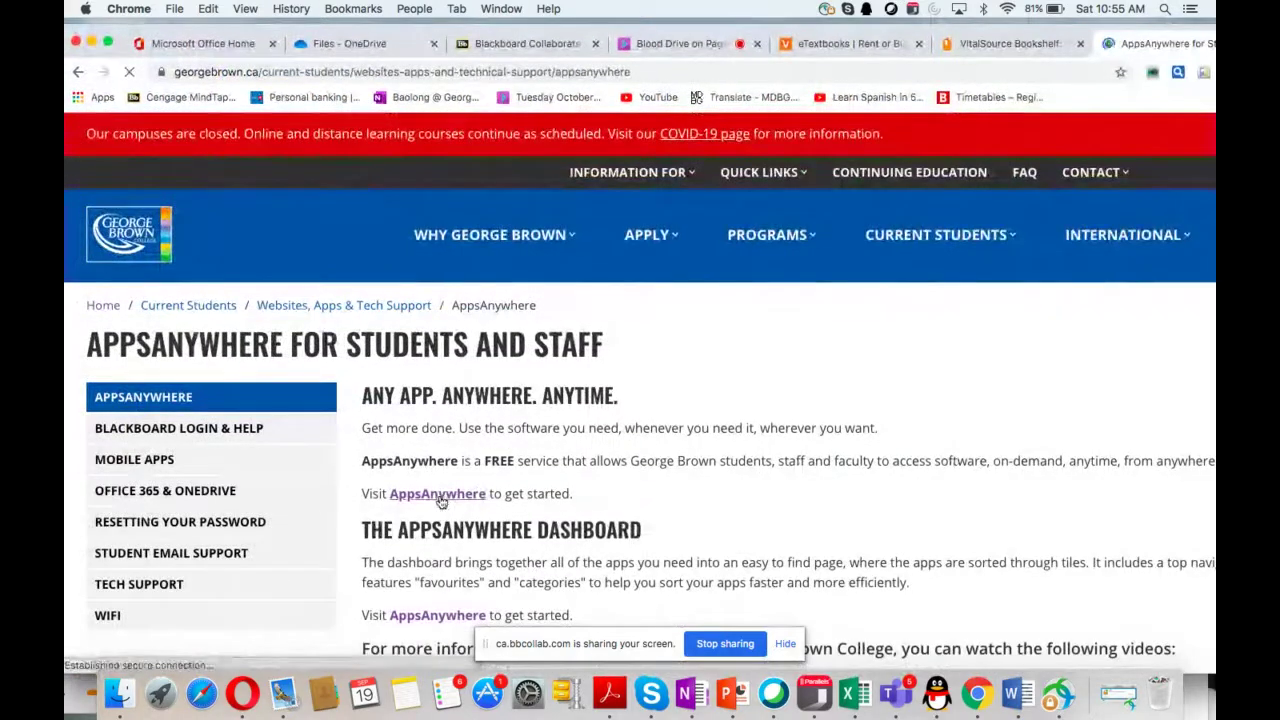
pyautogui.click(441, 500)
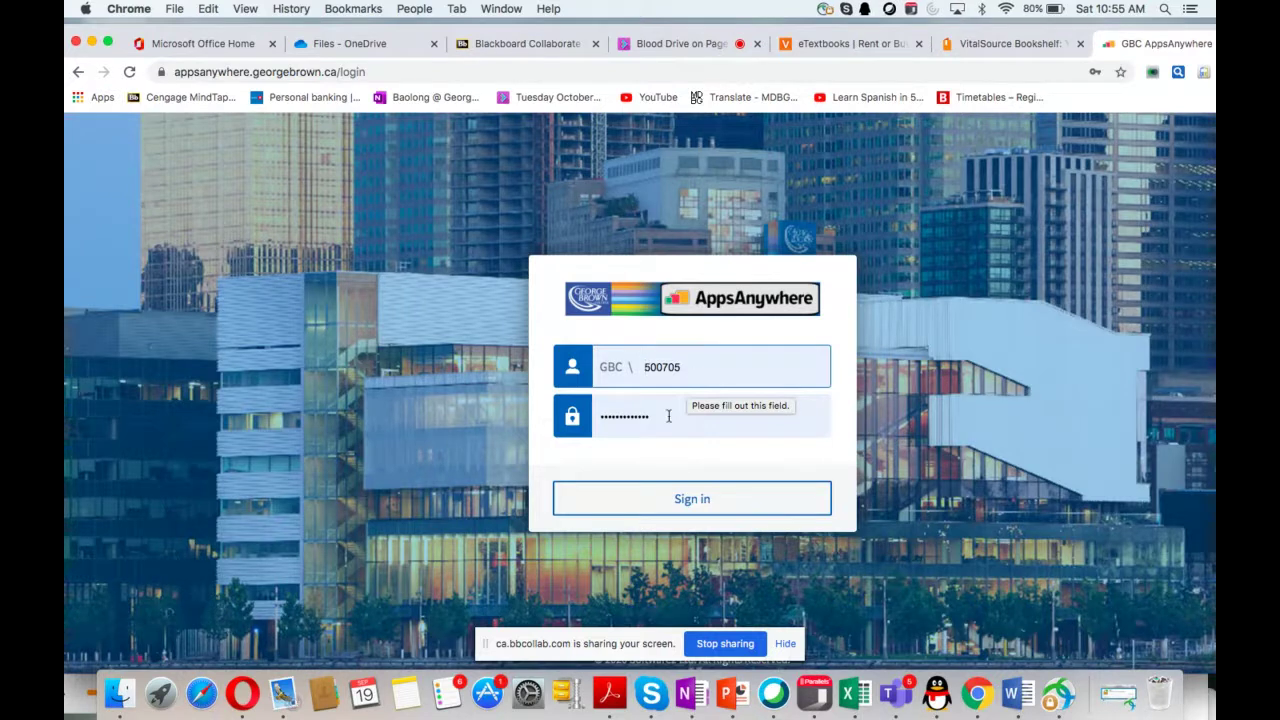
pyautogui.click(690, 500)
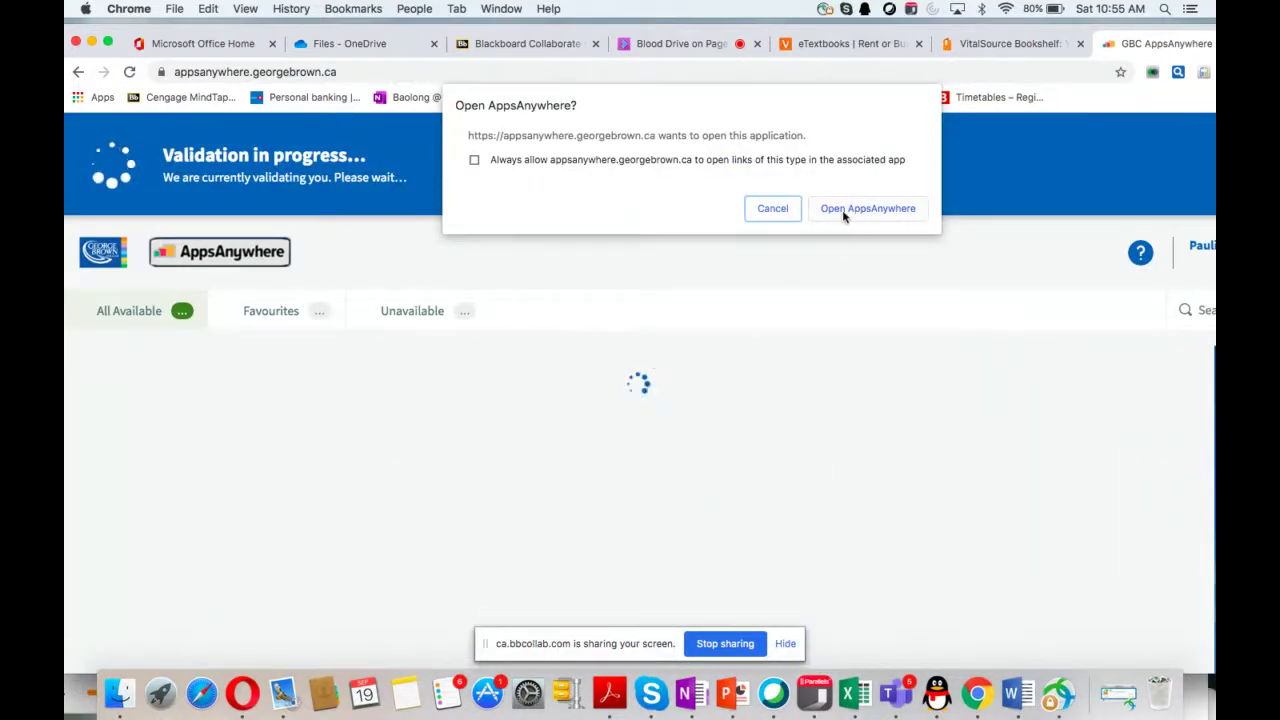
pyautogui.click(866, 208)
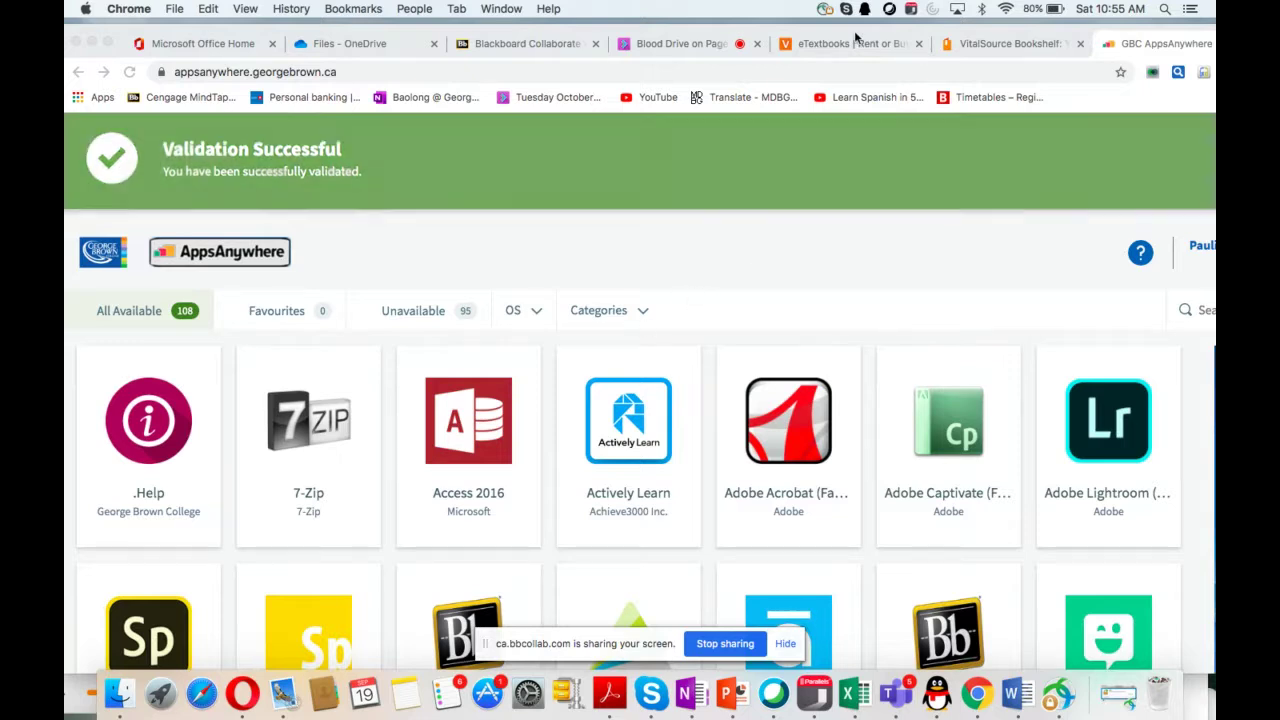
# Search the AppsAnywhere catalogue for "Project" and launch Microsoft Project
pyautogui.moveTo(852, 40); pyautogui.dragTo(770, 82)
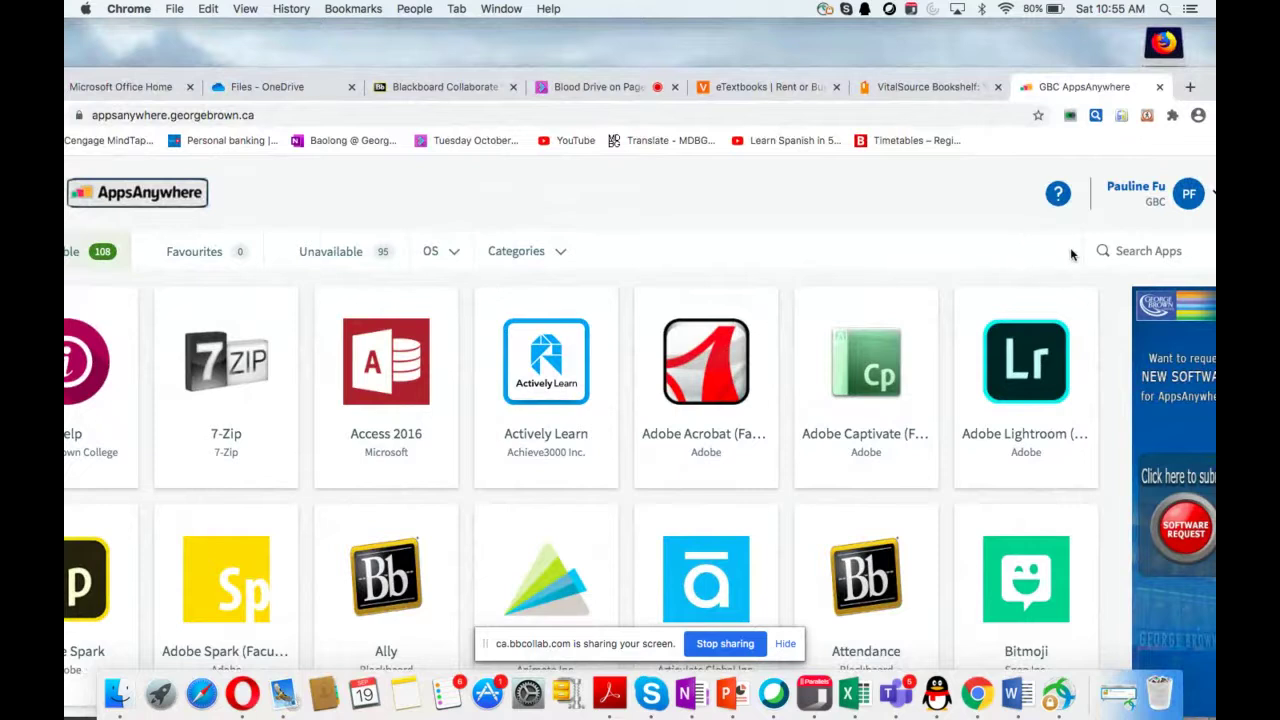
pyautogui.click(1124, 251)
pyautogui.write('Project')
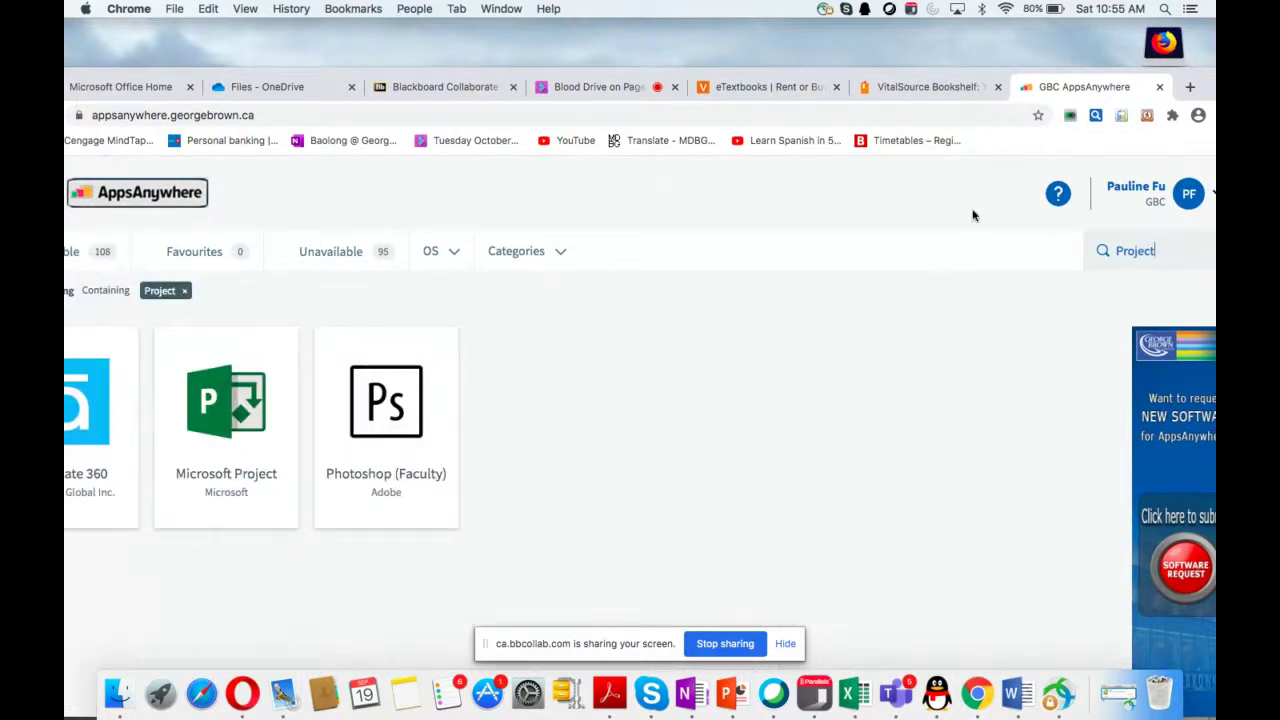
pyautogui.moveTo(506, 68); pyautogui.dragTo(619, 57)
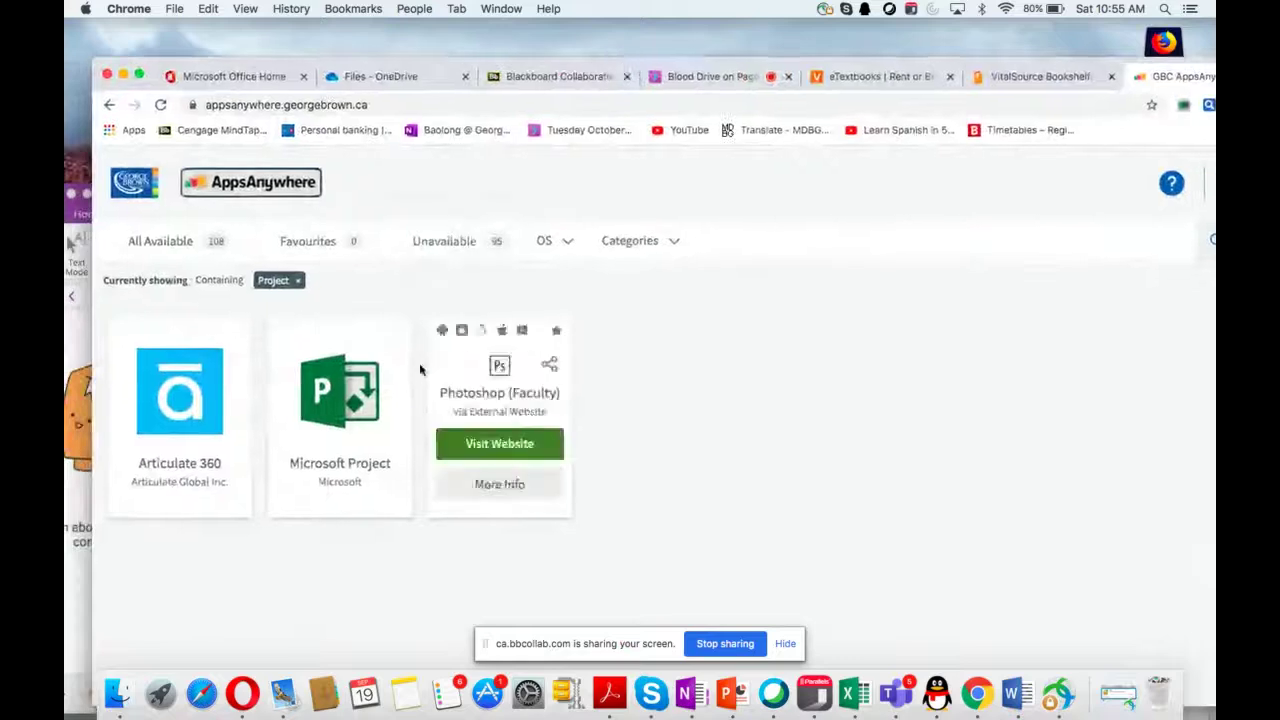
pyautogui.moveTo(345, 445)
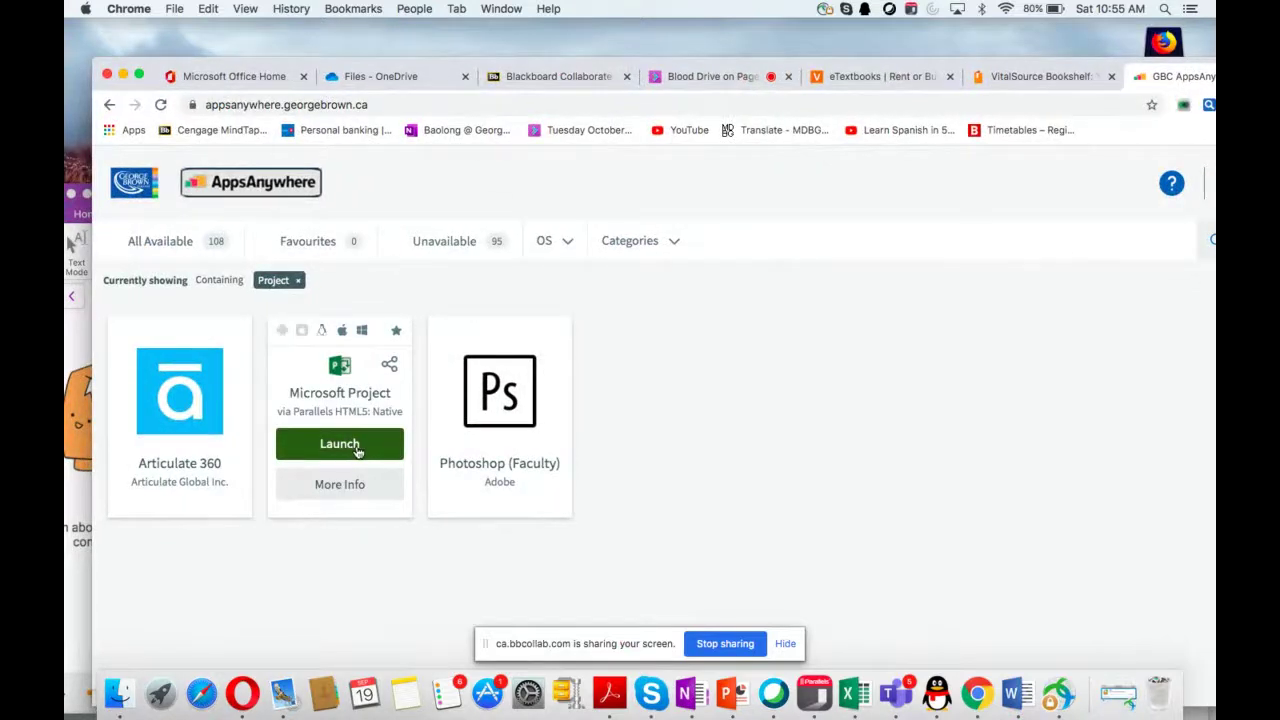
pyautogui.click(354, 448)
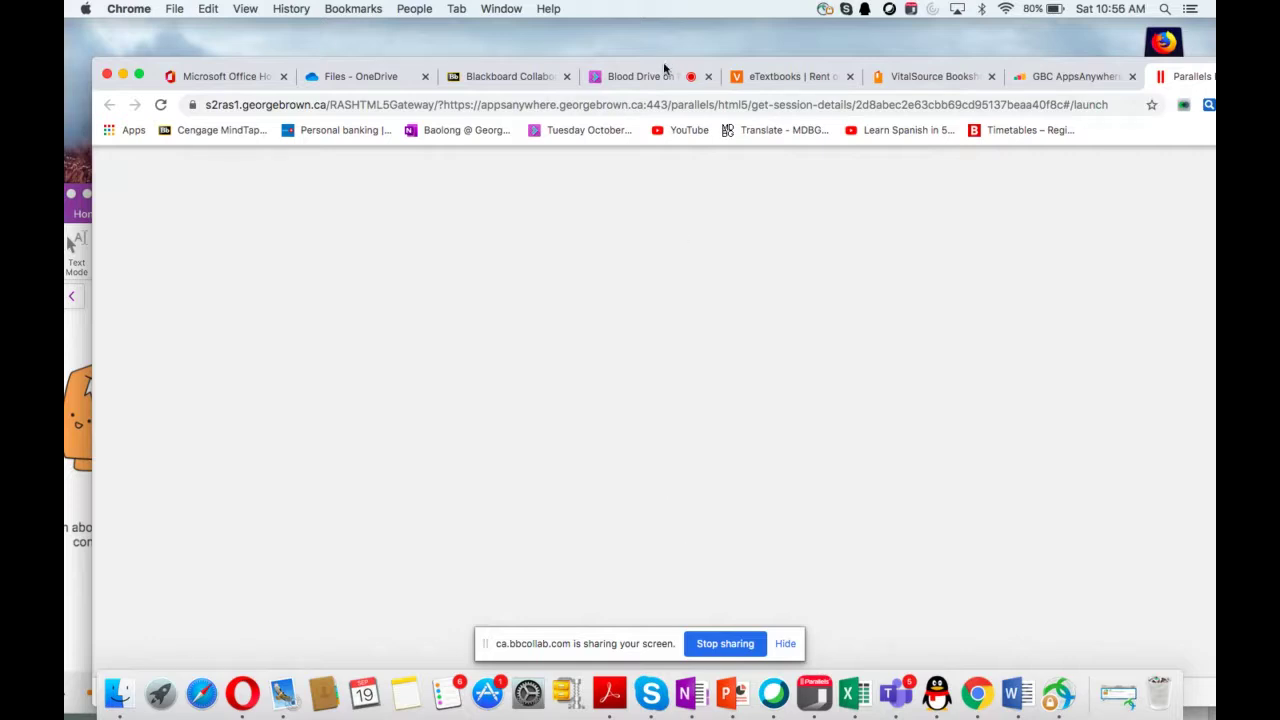
# Create a blank project and choose the comp1115 folder on the George Brown College OneDrive as its save location
pyautogui.moveTo(664, 68); pyautogui.dragTo(664, 30)
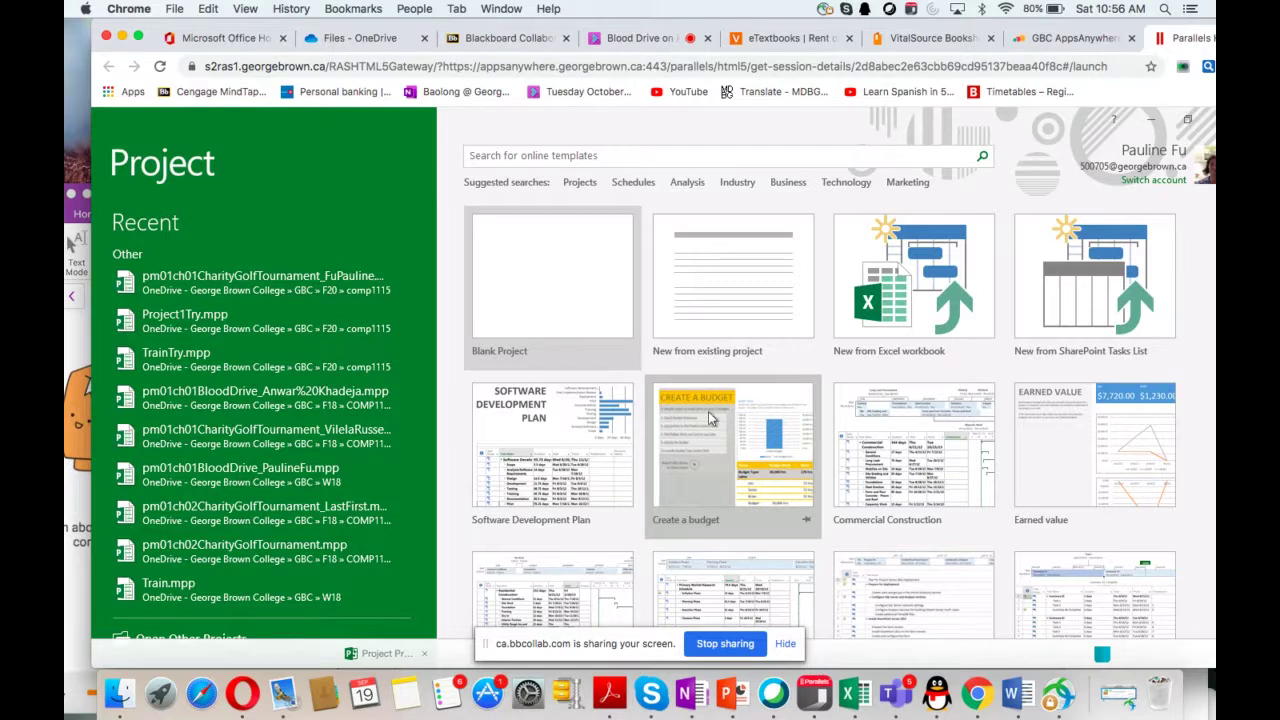
pyautogui.click(548, 294)
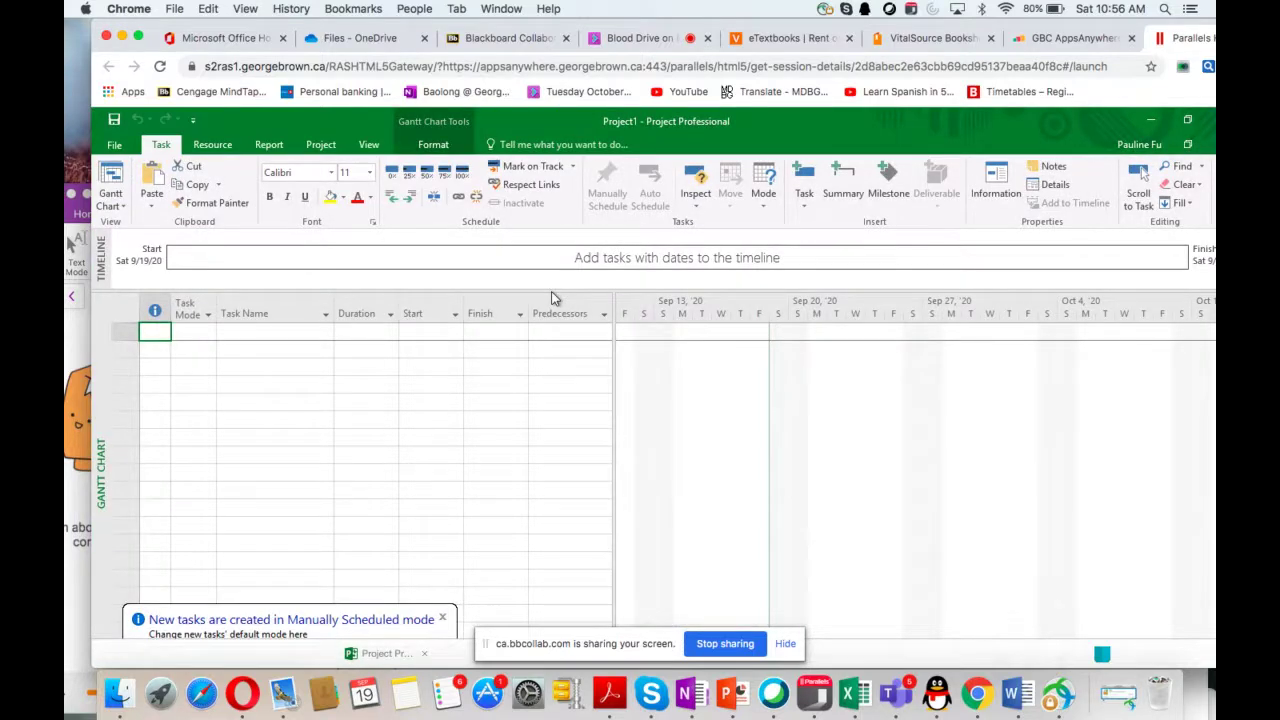
pyautogui.click(115, 147)
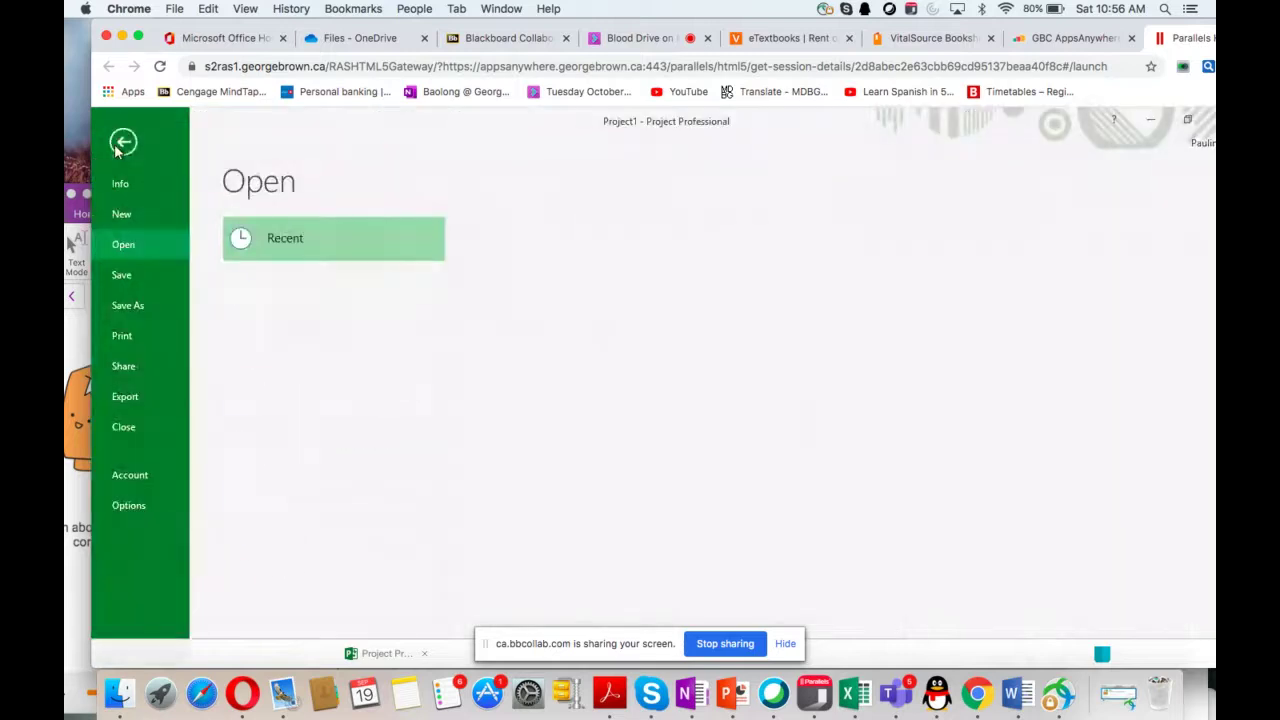
pyautogui.click(139, 310)
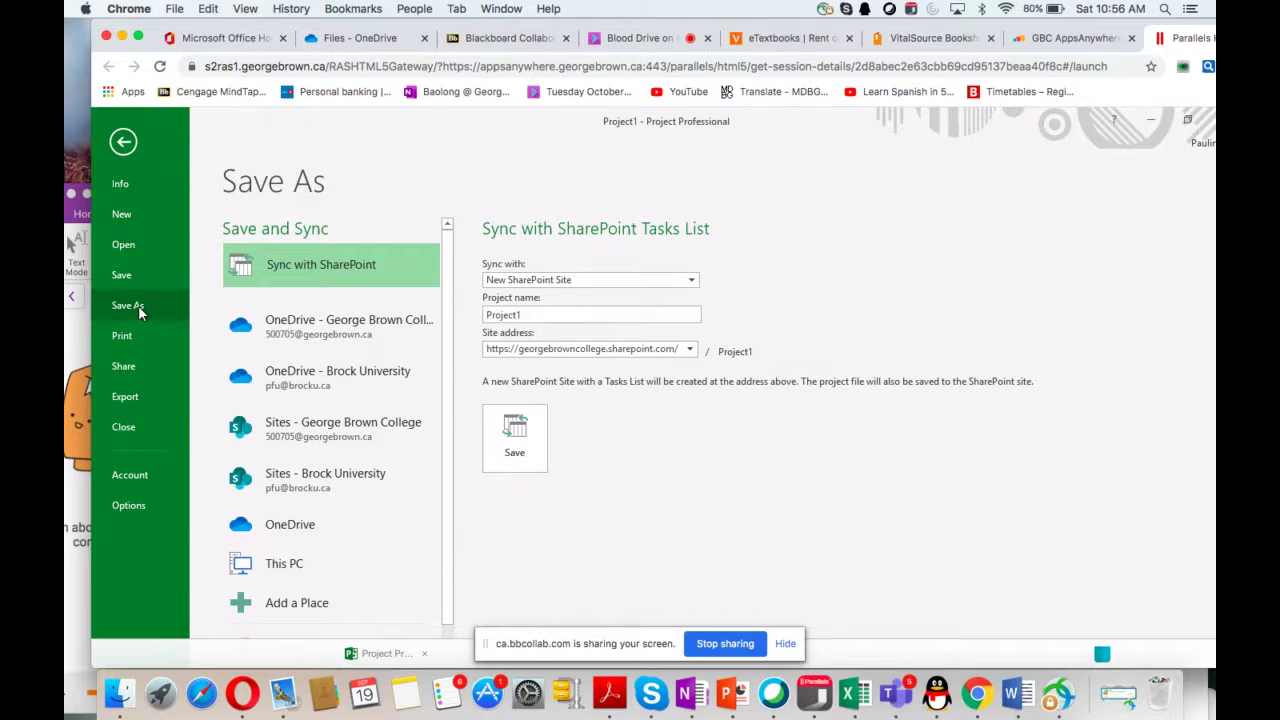
pyautogui.click(281, 327)
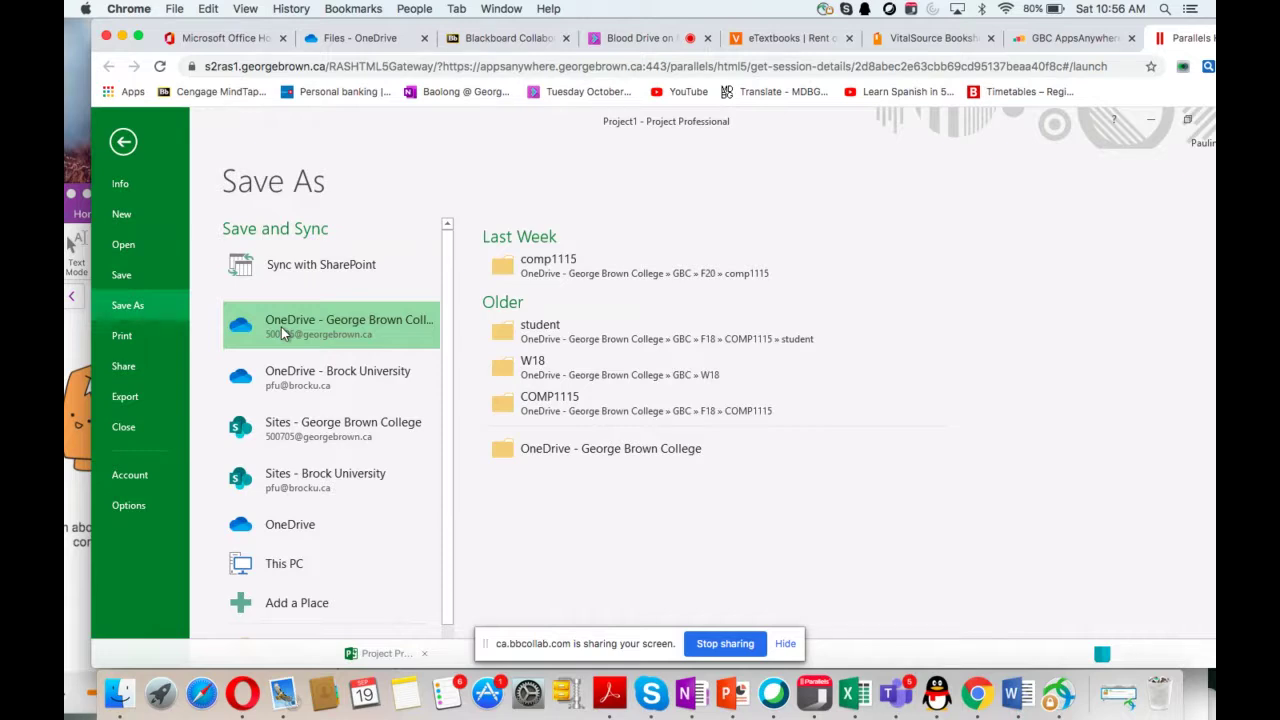
pyautogui.click(520, 268)
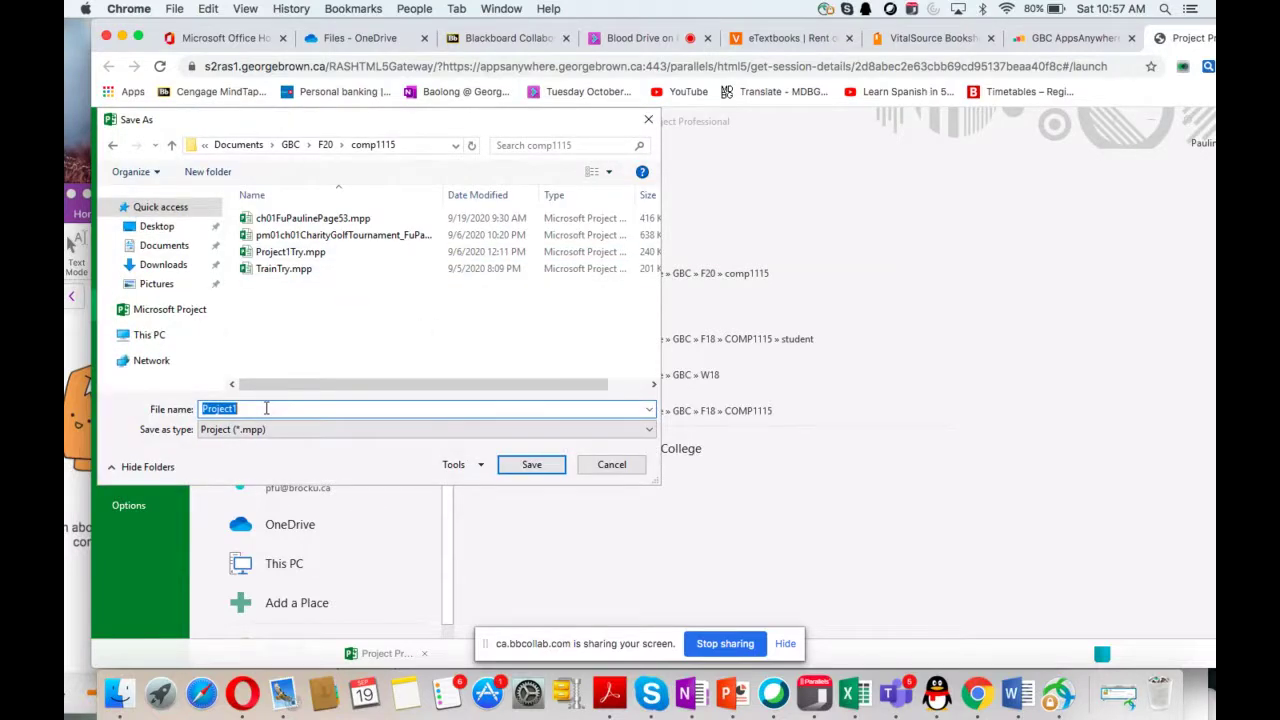
# Save the project in the comp1115 folder as pm01ch01BloodDrive_ followed by the student's last and first name
pyautogui.write('pc')
pyautogui.press('BackSpace')
pyautogui.write('m')
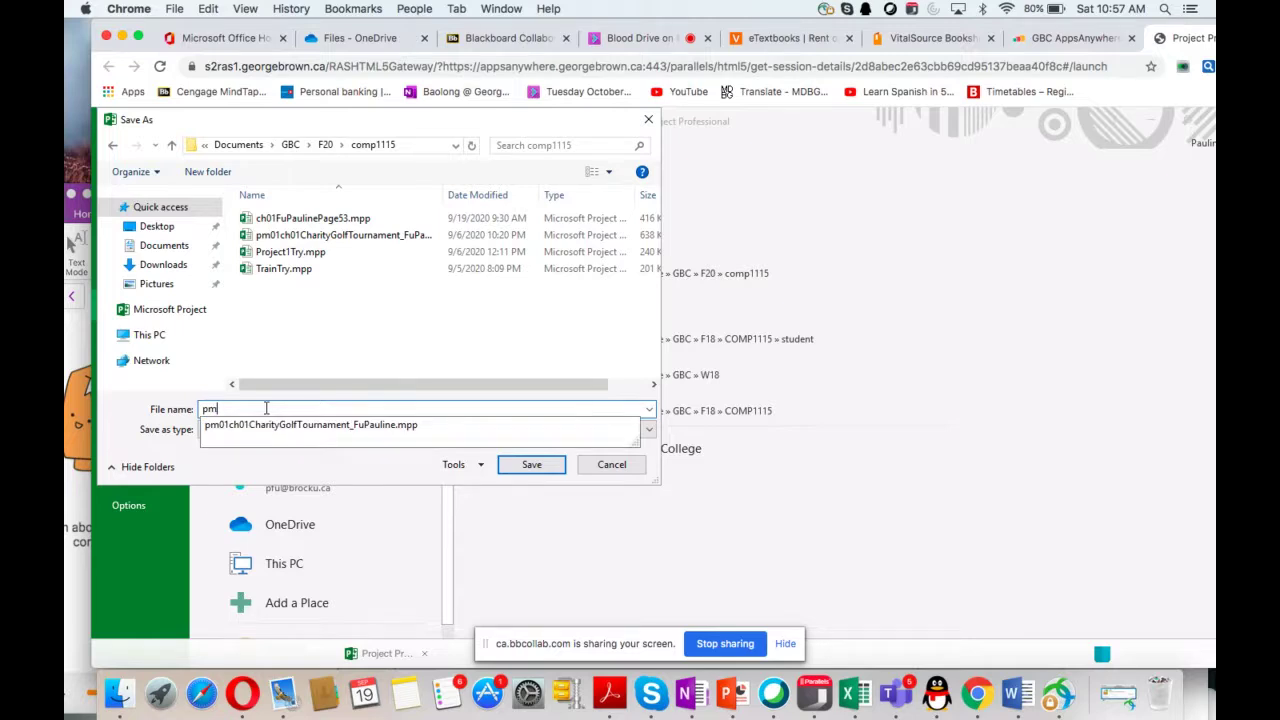
pyautogui.write('01ch01')
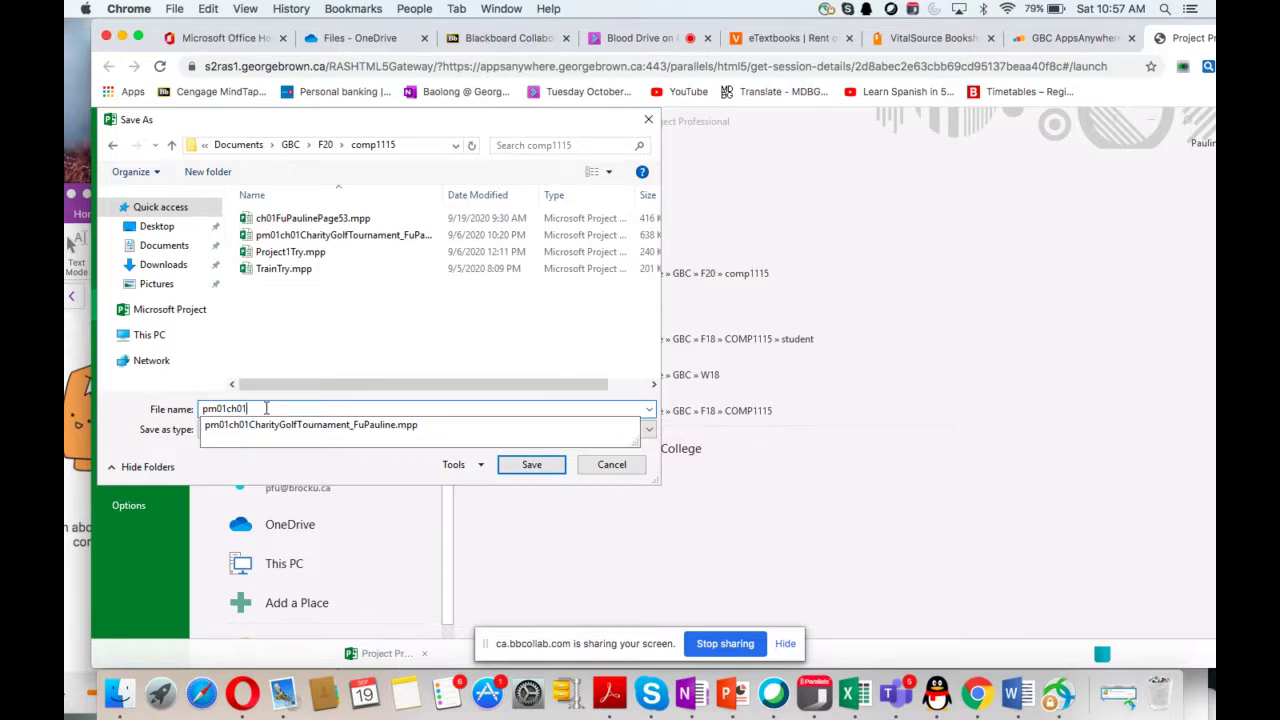
pyautogui.write('Bloo')
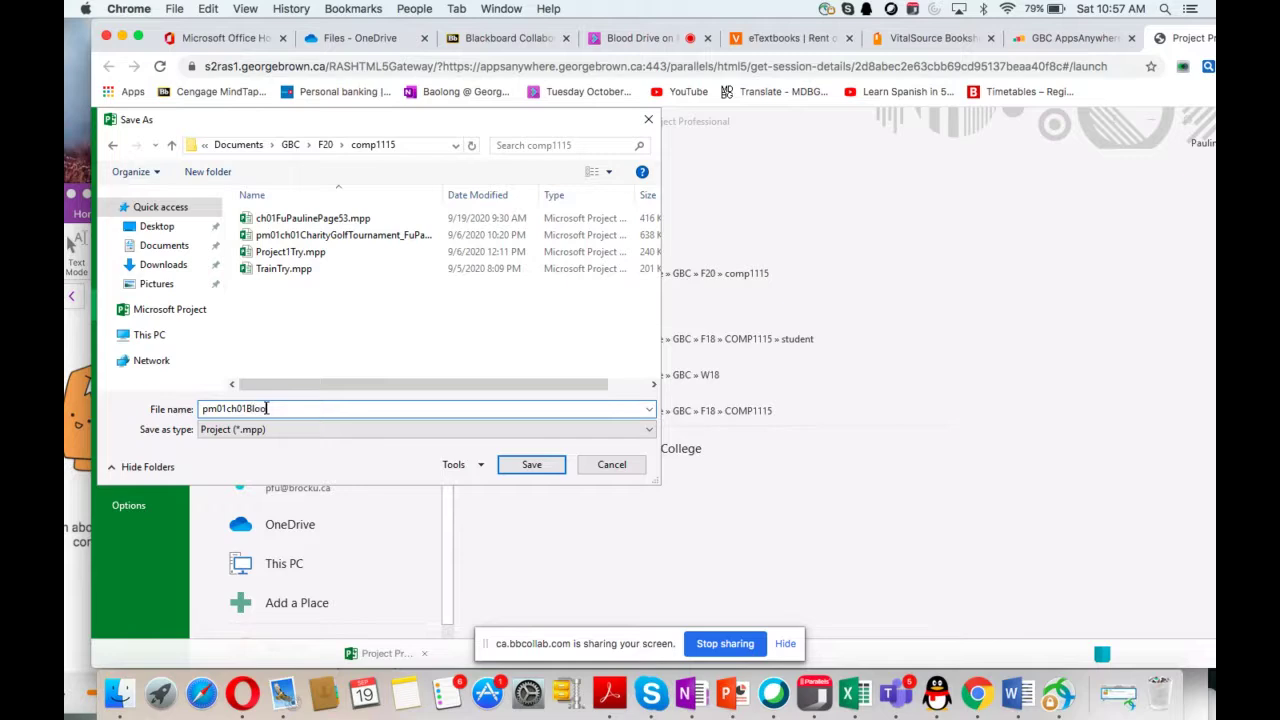
pyautogui.write('dDrive_FuPau')
pyautogui.press('shift')
pyautogui.press('shift')
pyautogui.press('shift')
pyautogui.press('shift')
pyautogui.press('shift')
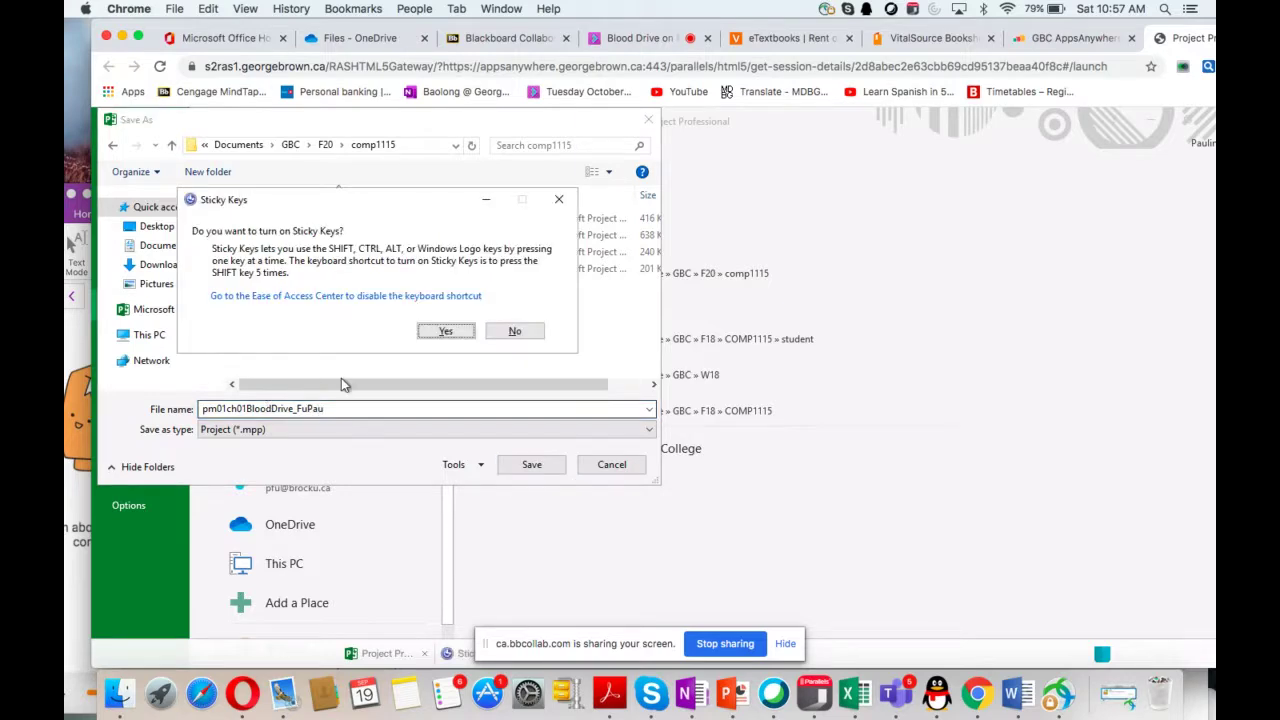
pyautogui.click(514, 331)
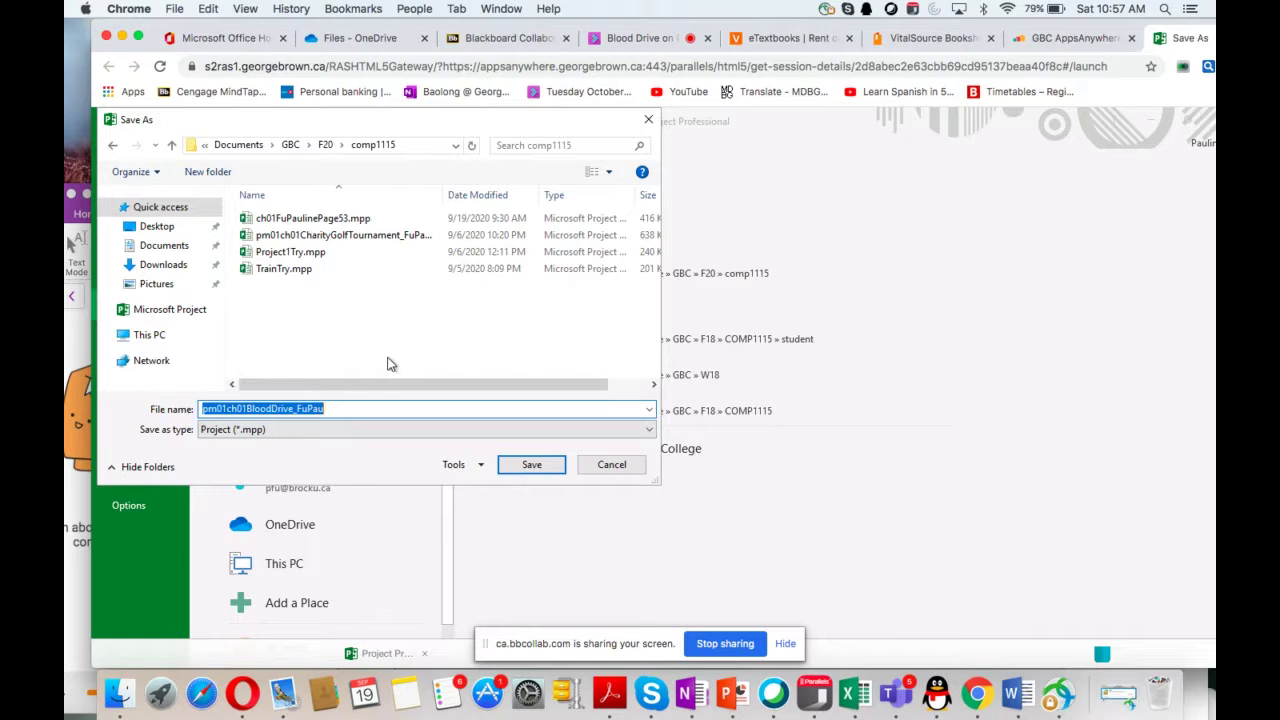
pyautogui.click(339, 409)
pyautogui.write('line')
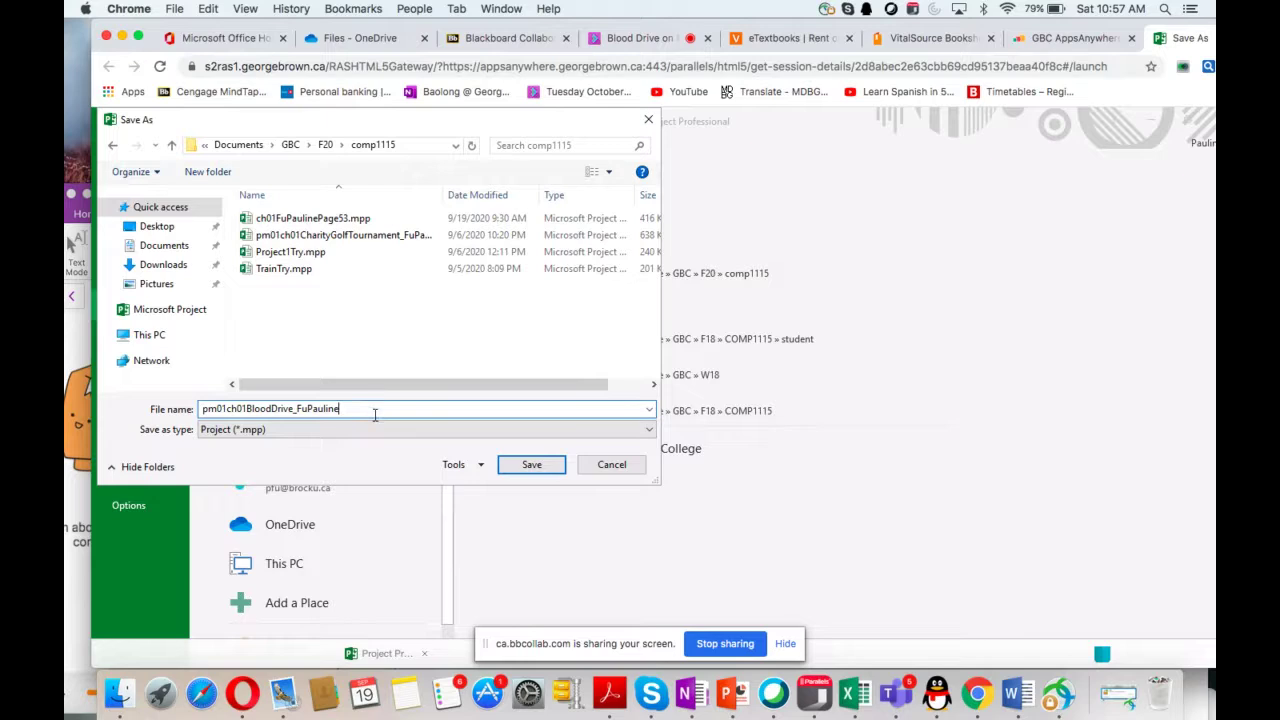
pyautogui.click(530, 465)
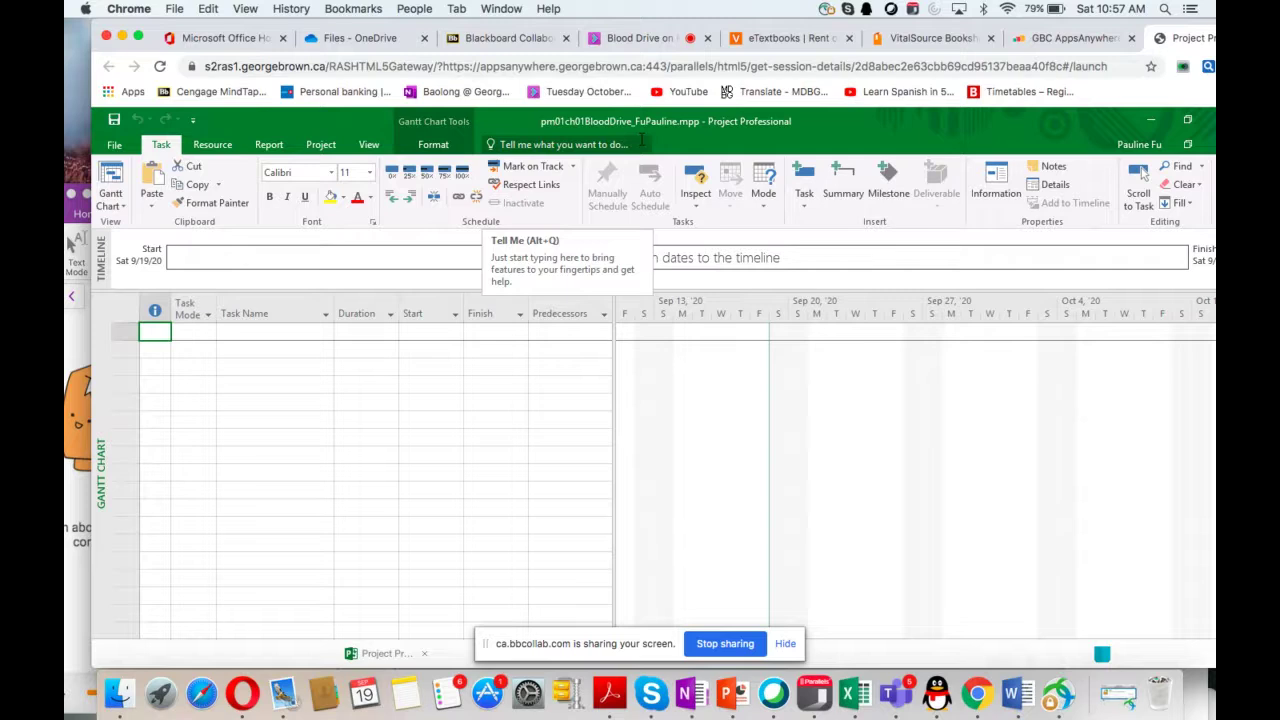
# Switch to the OneNote exercise instructions, underline the start date August 29, 2019 in red, and return to the project
pyautogui.click(686, 700)
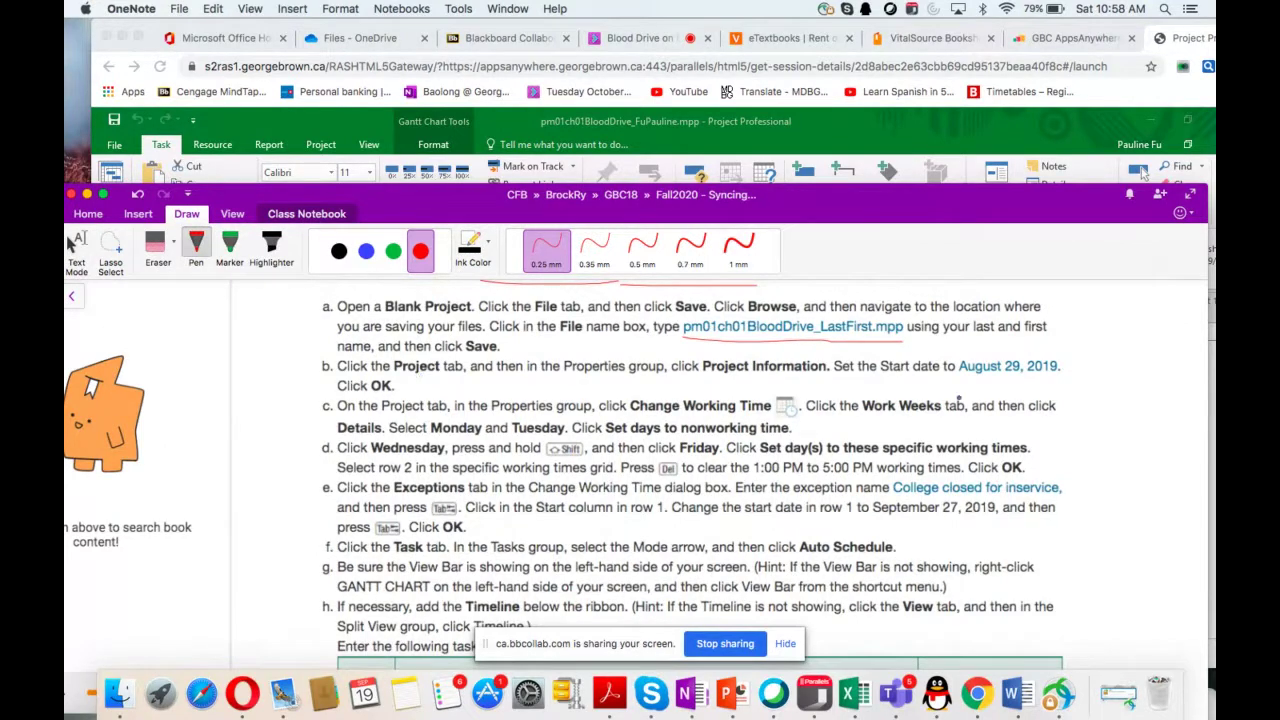
pyautogui.moveTo(960, 380); pyautogui.dragTo(1068, 380)
pyautogui.click(335, 129)
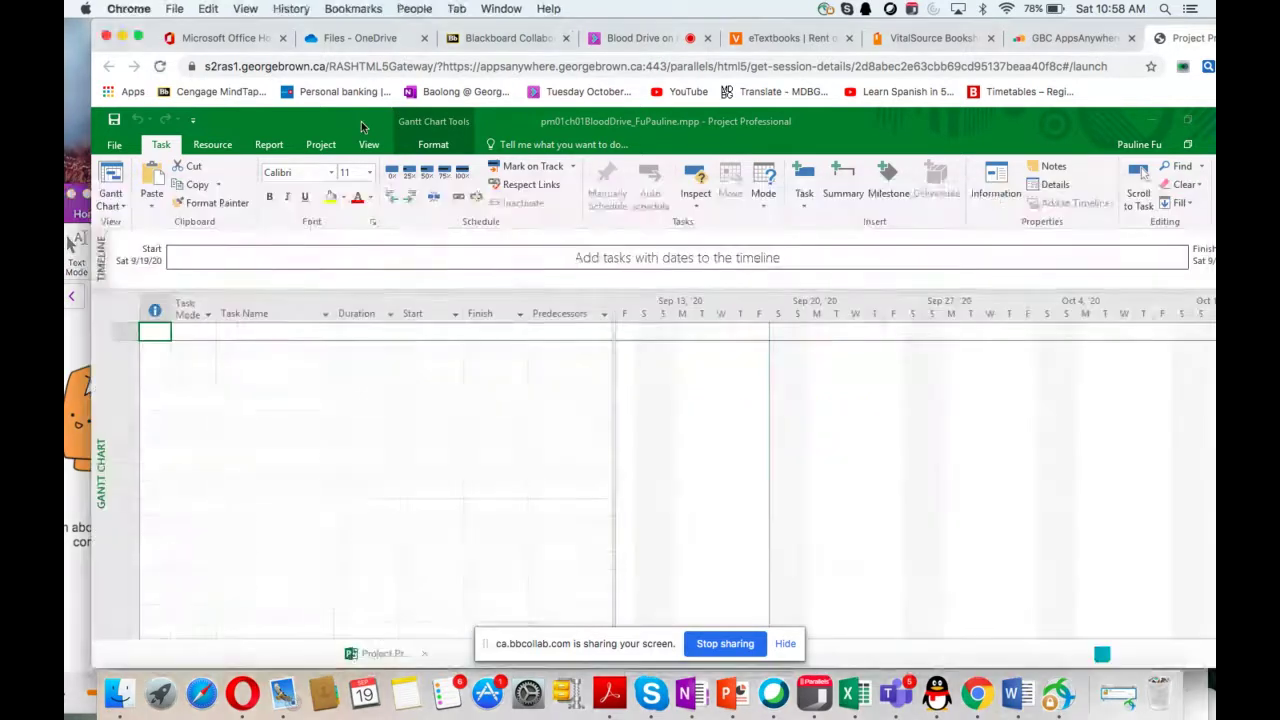
# Set the project's start date to August 29, 2019 in the project information
pyautogui.click(316, 146)
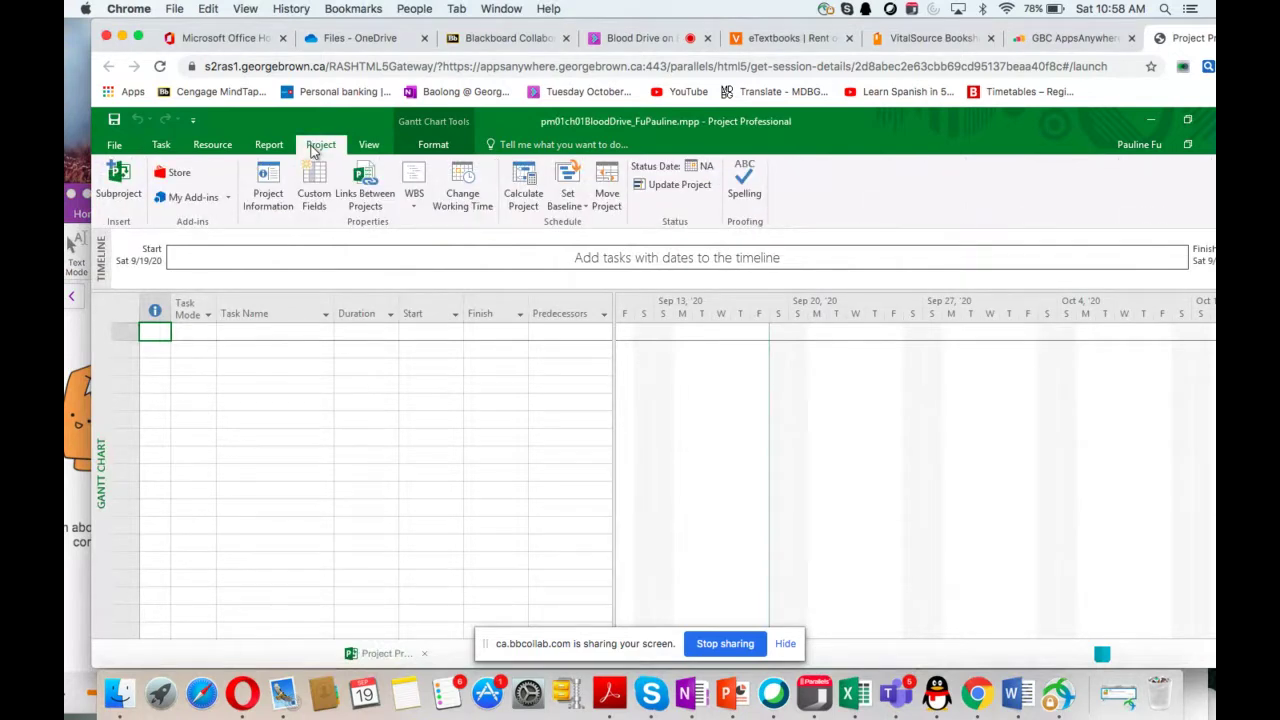
pyautogui.click(270, 180)
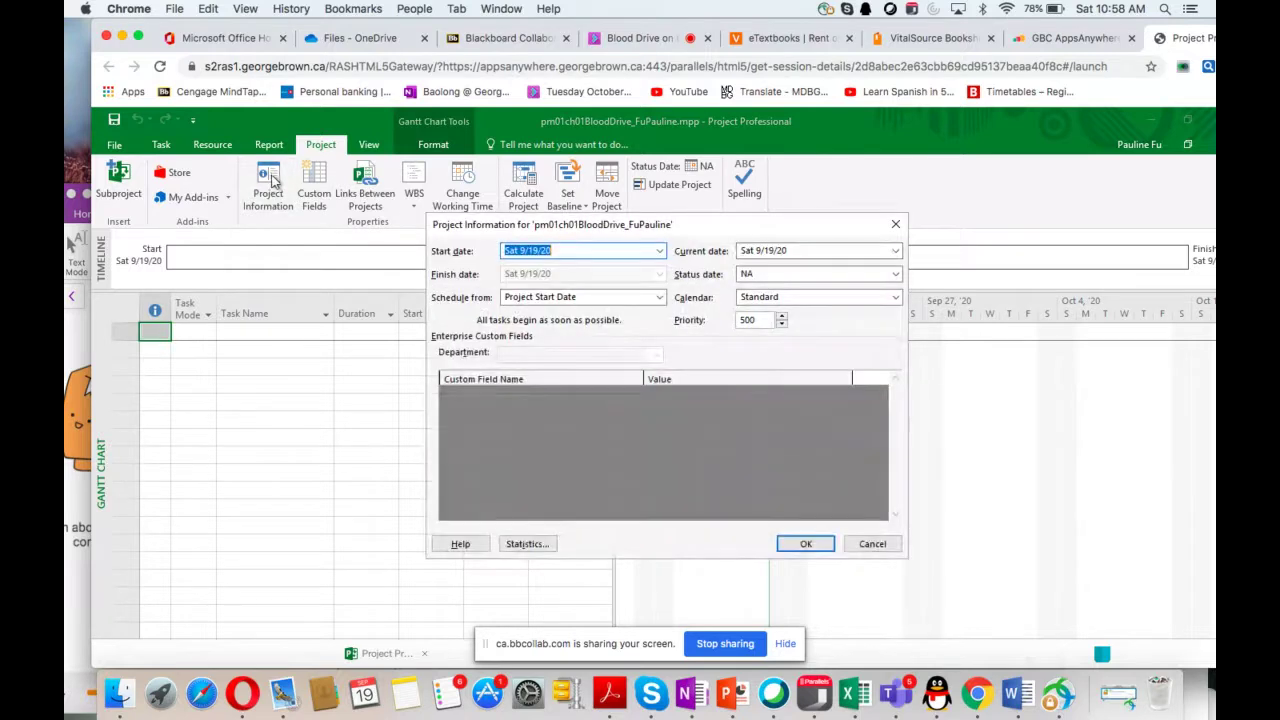
pyautogui.click(567, 251)
pyautogui.doubleClick(617, 251)
pyautogui.click(659, 251)
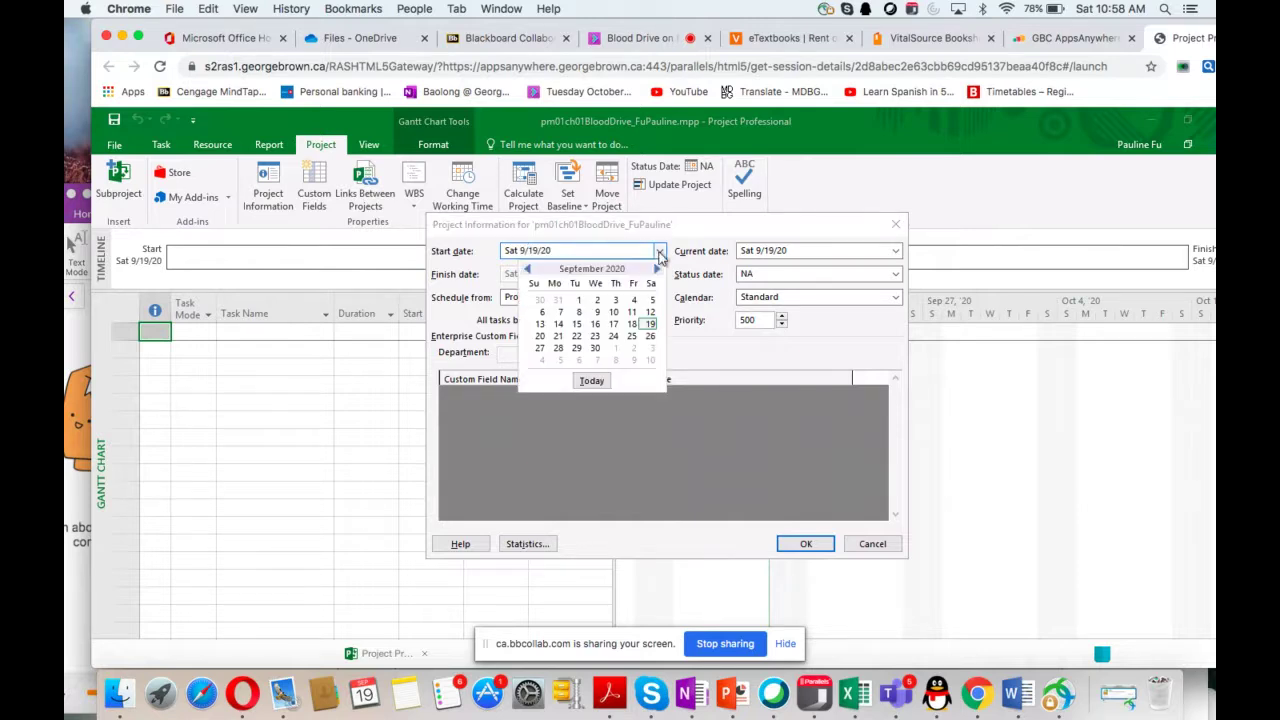
pyautogui.click(529, 271)
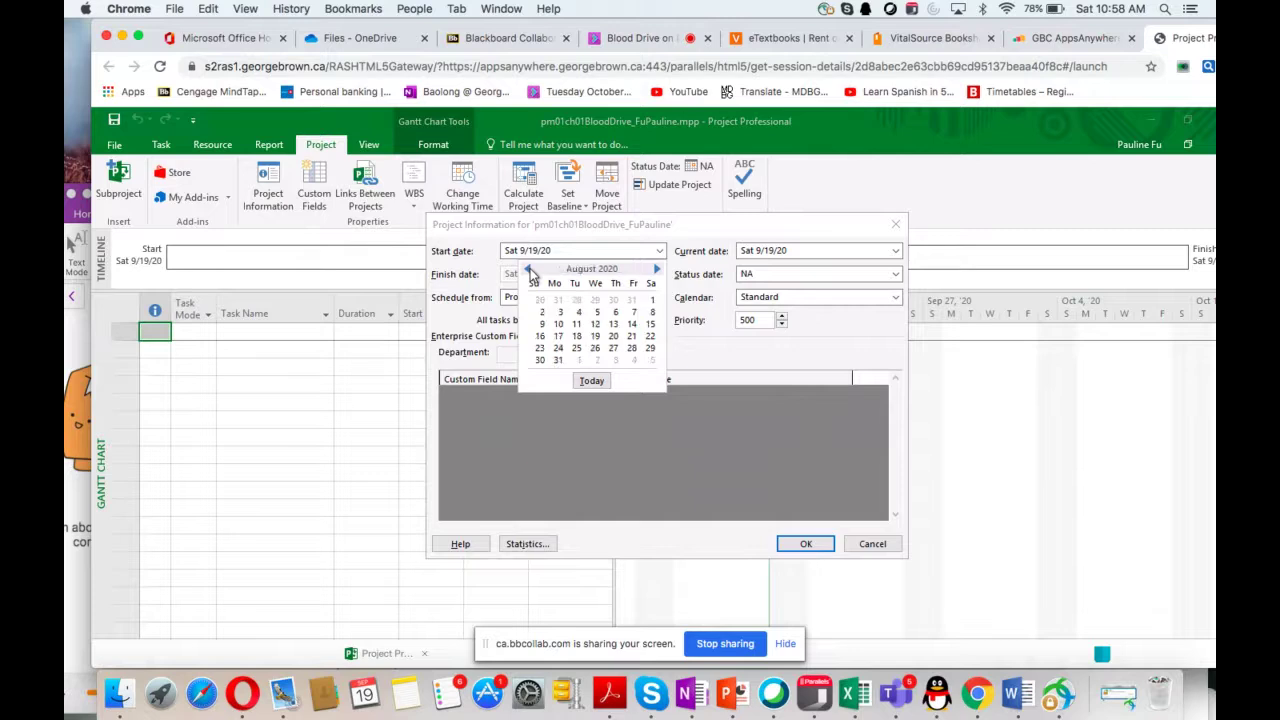
pyautogui.click(529, 271)
pyautogui.click(529, 271)
pyautogui.click(529, 271)
pyautogui.click(529, 271)
pyautogui.click(529, 271)
pyautogui.click(529, 271)
pyautogui.click(529, 271)
pyautogui.click(529, 271)
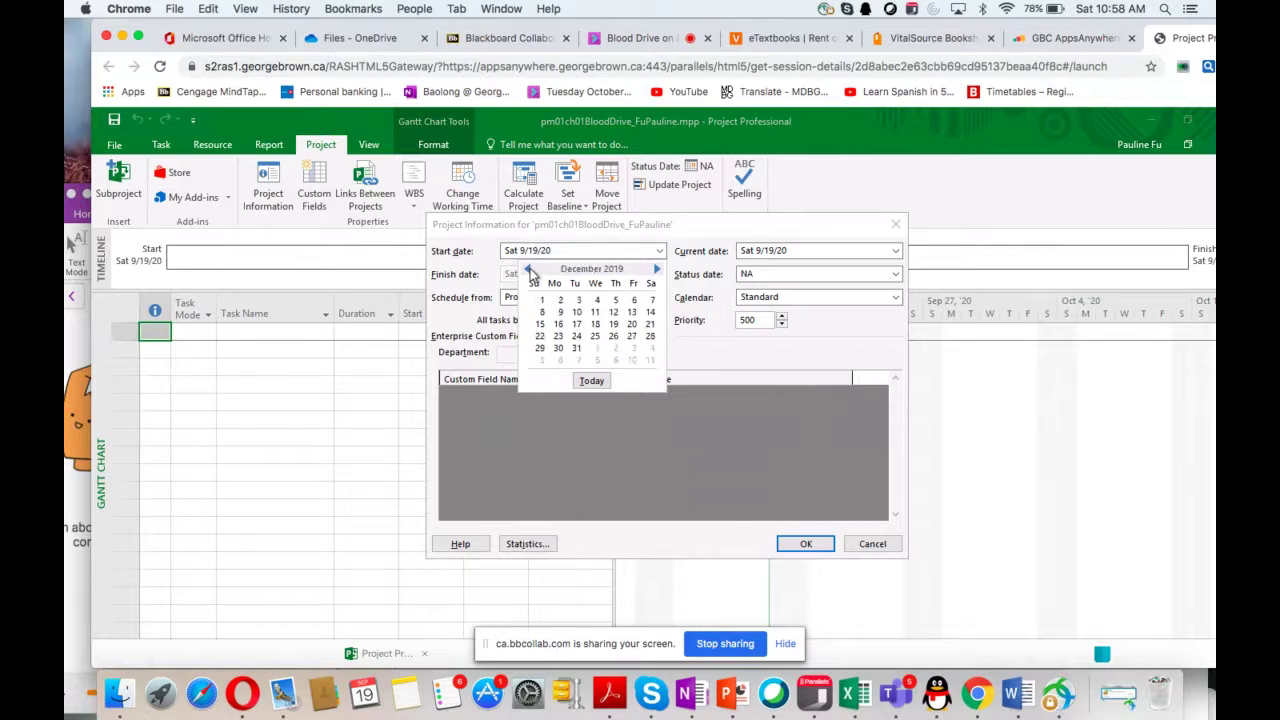
pyautogui.click(529, 271)
pyautogui.click(529, 271)
pyautogui.click(529, 271)
pyautogui.click(529, 271)
pyautogui.click(529, 271)
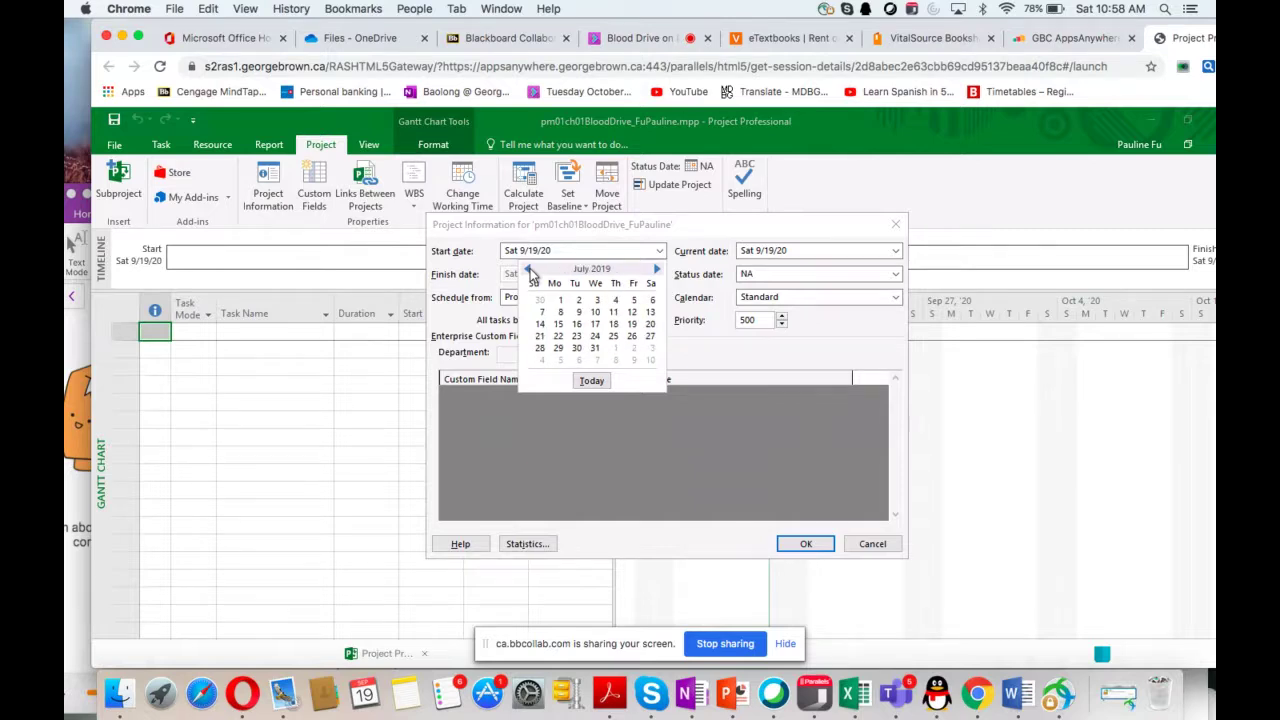
pyautogui.click(657, 270)
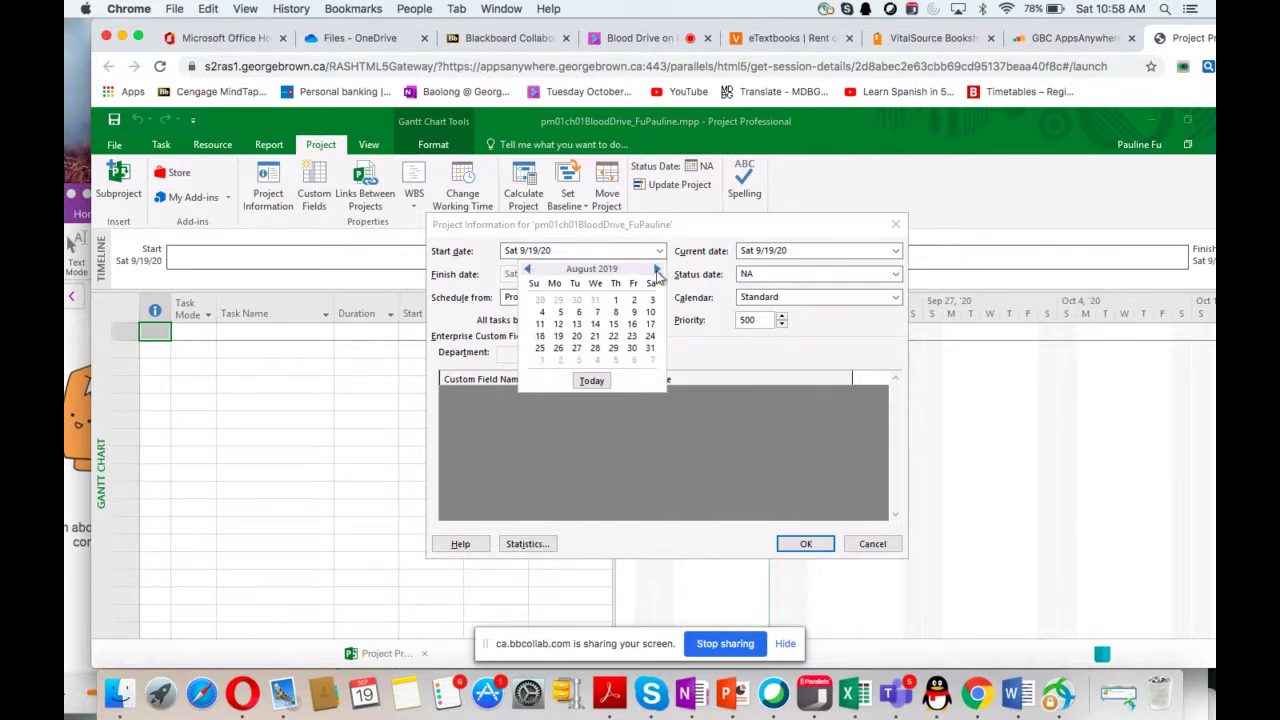
pyautogui.click(613, 346)
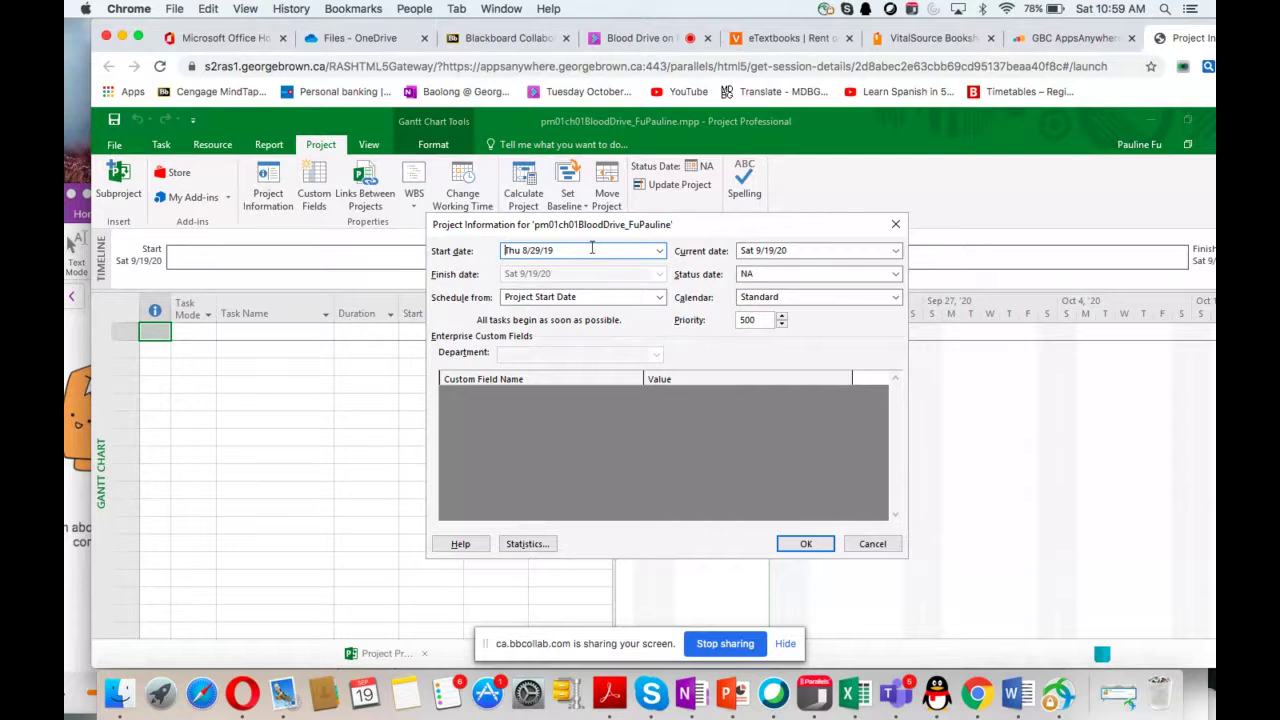
pyautogui.click(795, 546)
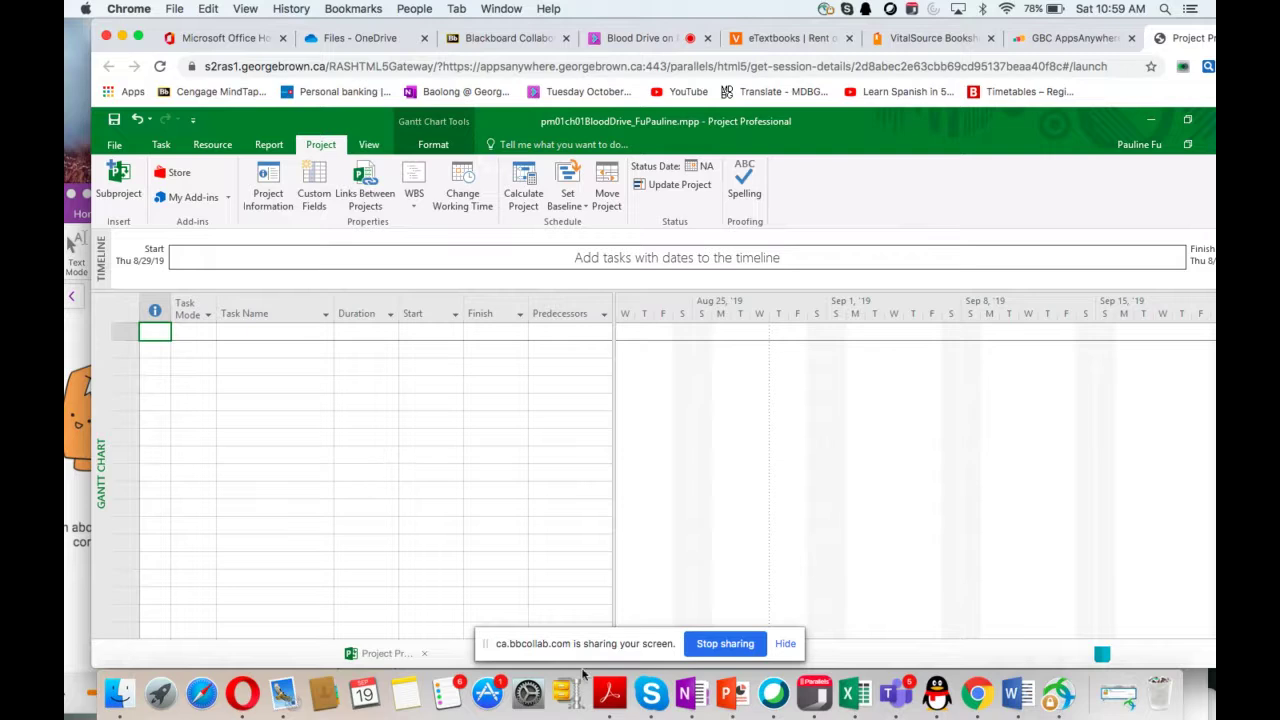
# In the OneNote instructions, underline "Change Working Time" and "nonworking time" in red, then return to the project
pyautogui.click(692, 694)
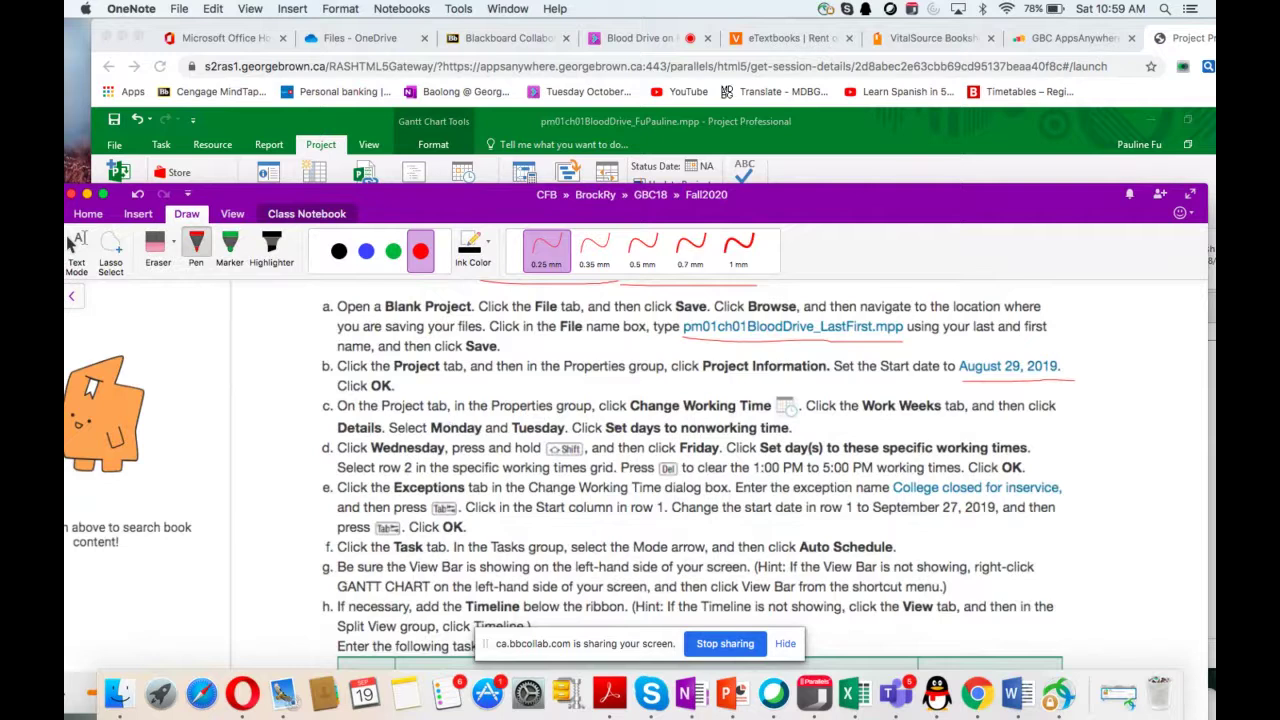
pyautogui.moveTo(630, 419); pyautogui.dragTo(754, 420)
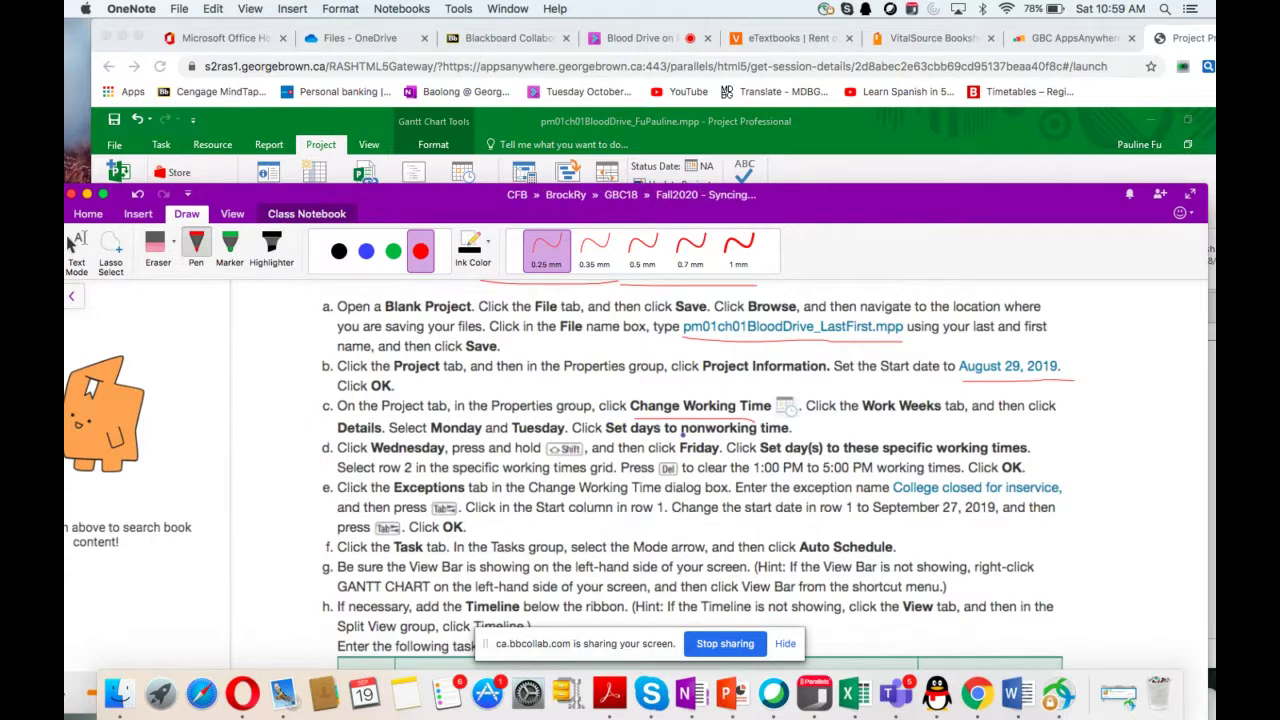
pyautogui.moveTo(682, 432); pyautogui.dragTo(784, 444)
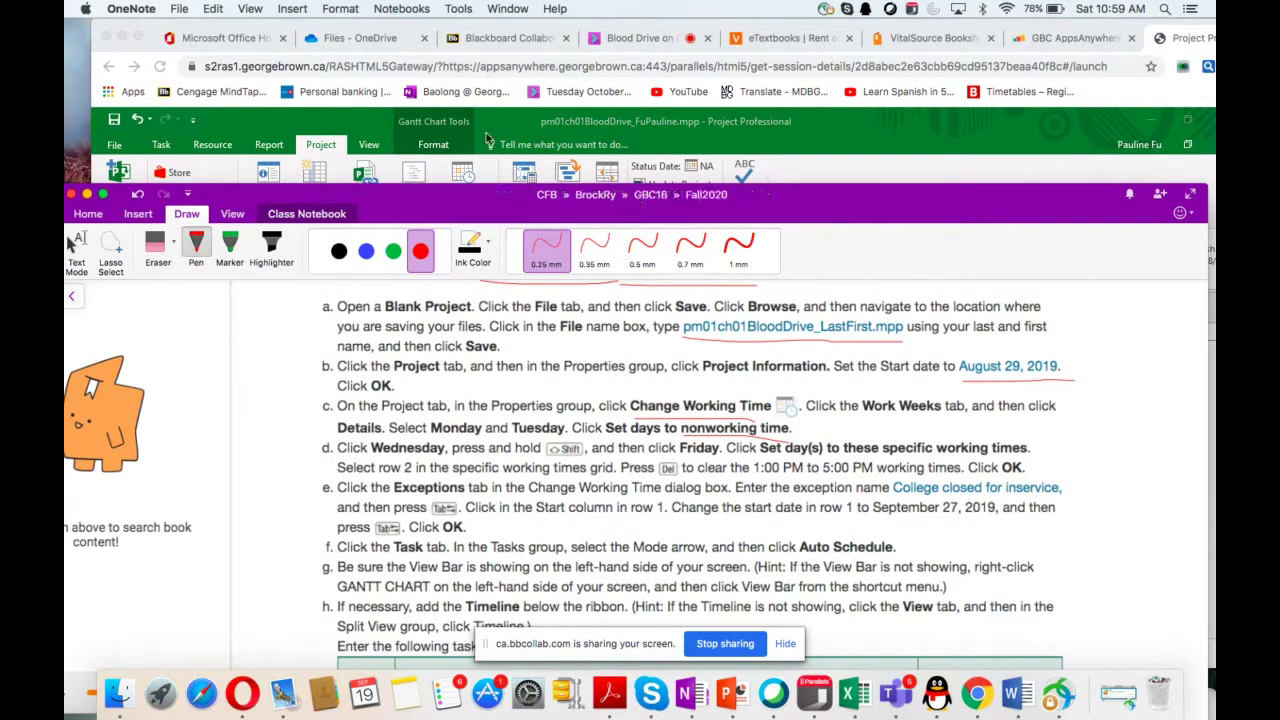
pyautogui.click(312, 124)
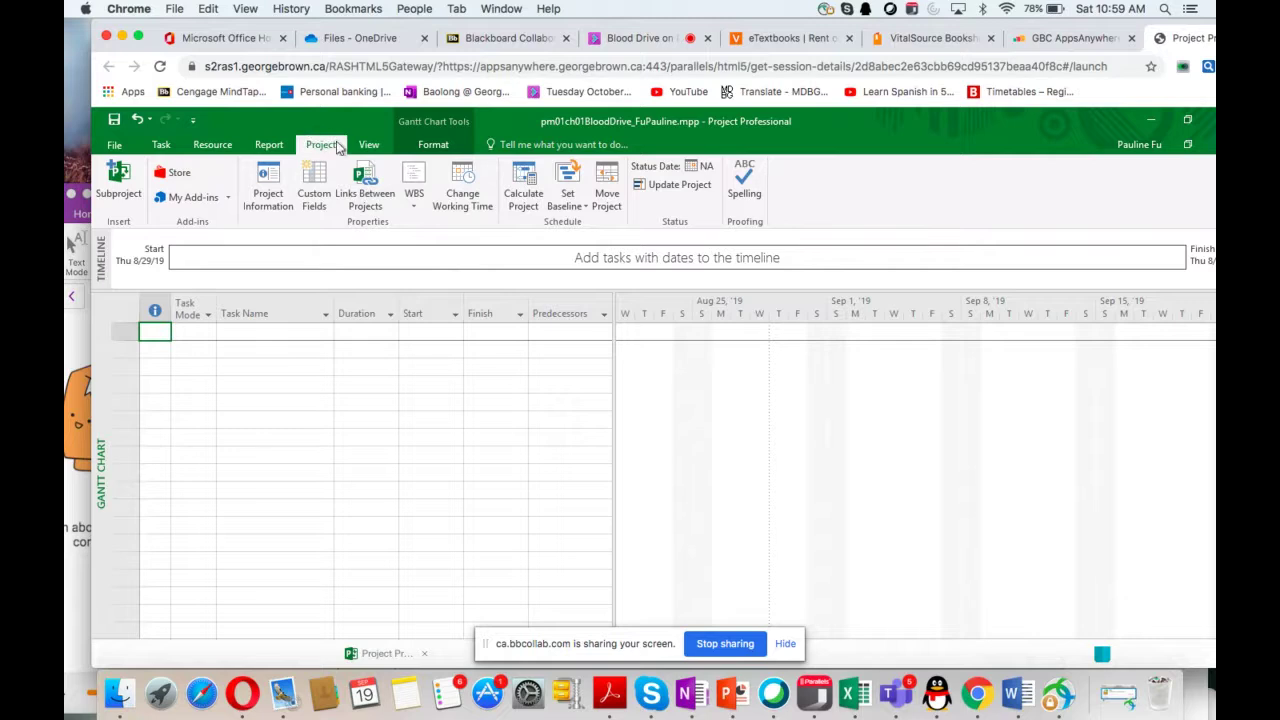
# In the Standard calendar's default work week details, set Wednesday through Friday to specific working times
pyautogui.click(459, 187)
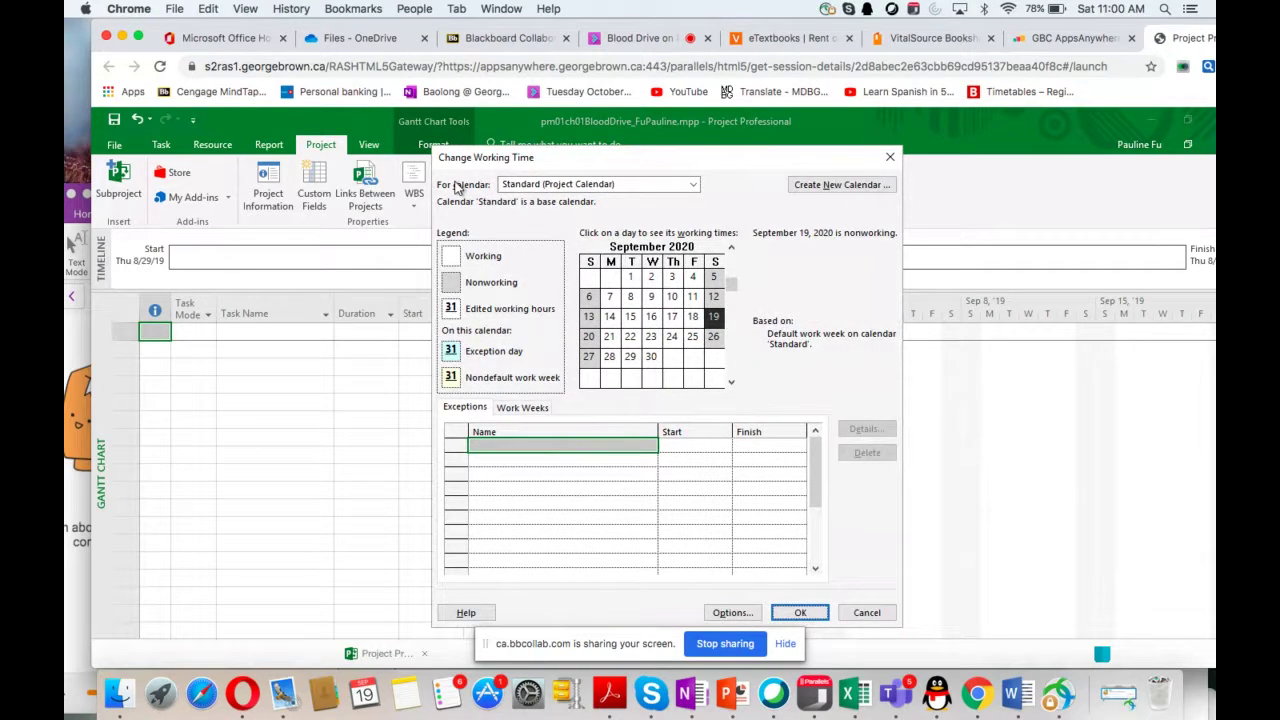
pyautogui.click(523, 408)
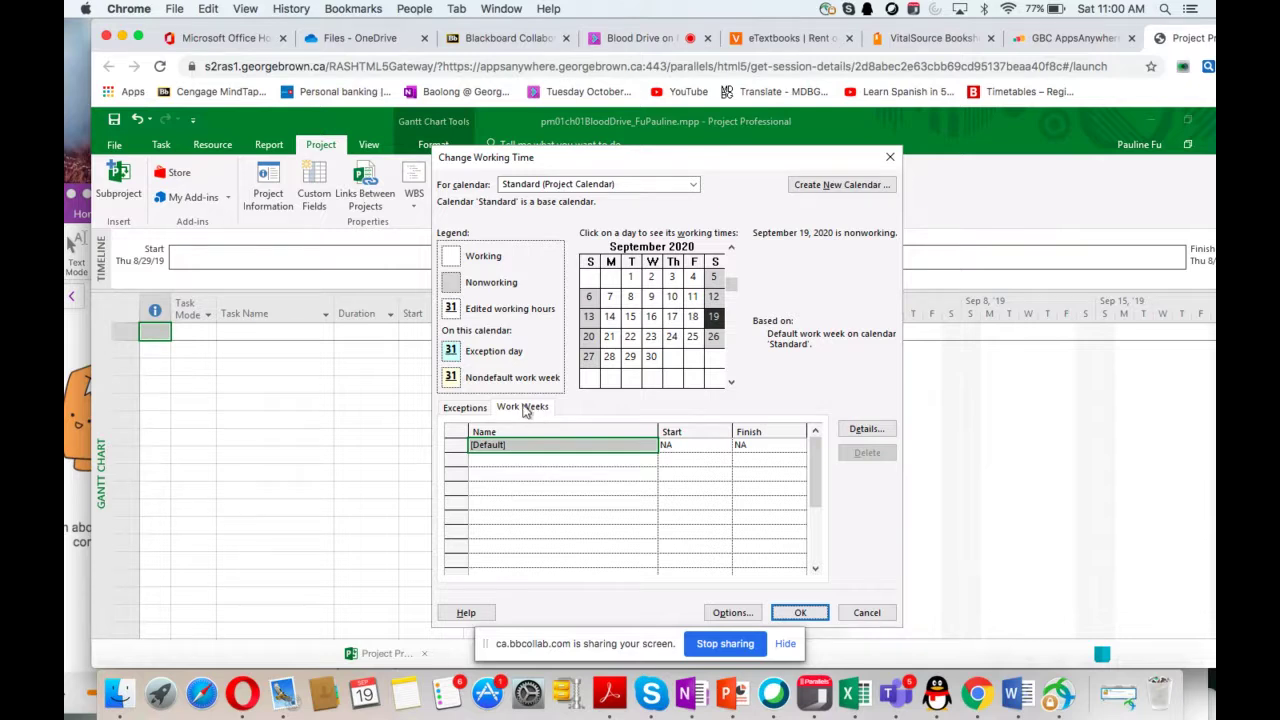
pyautogui.click(852, 430)
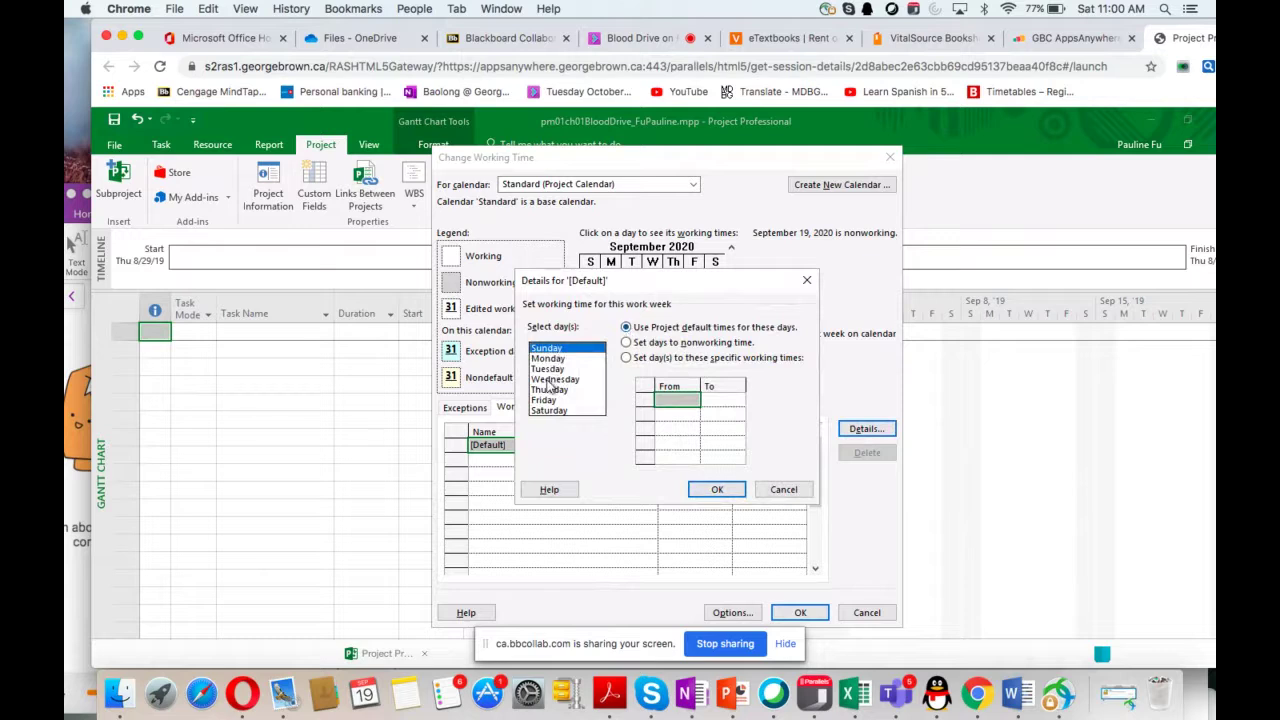
pyautogui.click(552, 380)
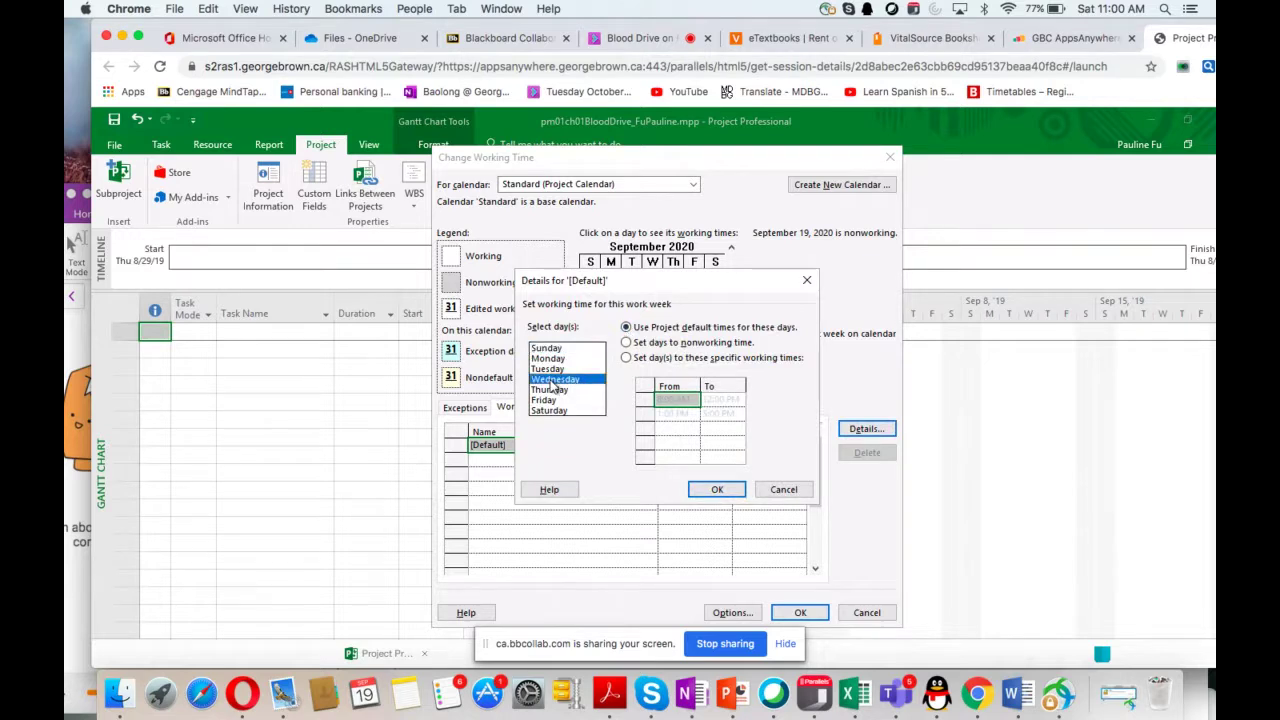
pyautogui.keyDown('shift'); pyautogui.click(548, 390); pyautogui.keyUp('shift')
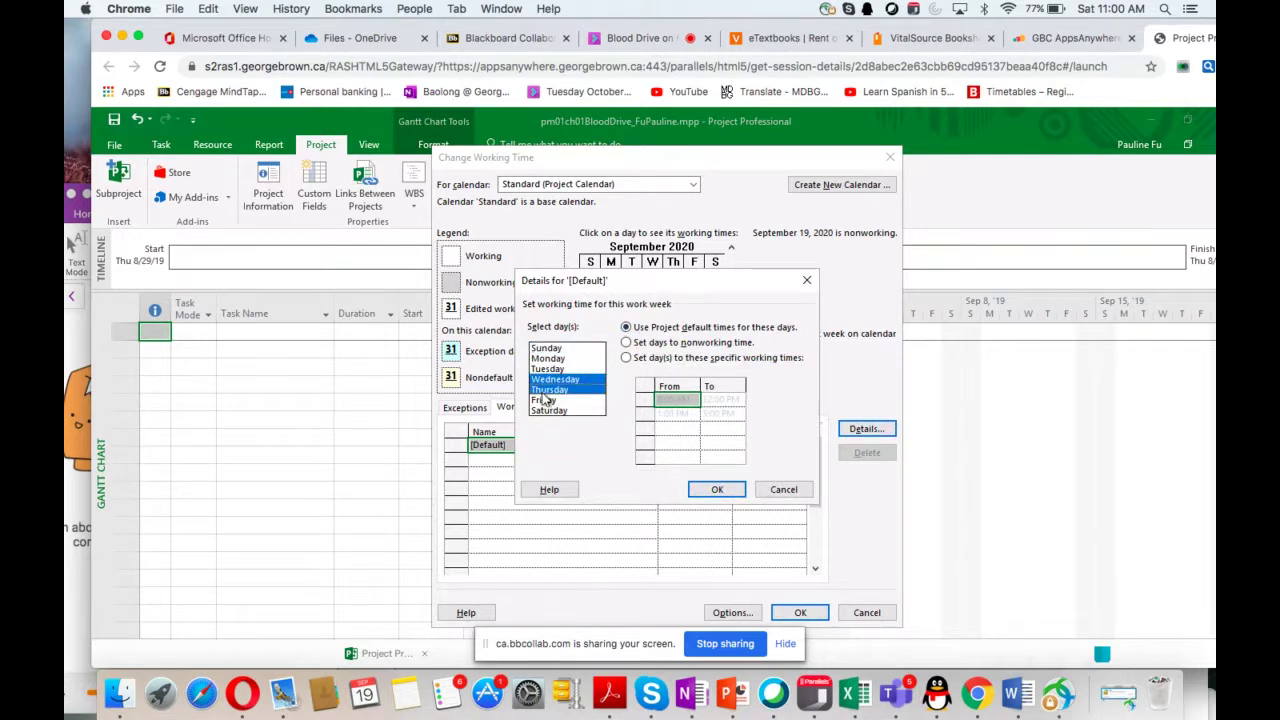
pyautogui.keyDown('shift'); pyautogui.click(544, 400); pyautogui.keyUp('shift')
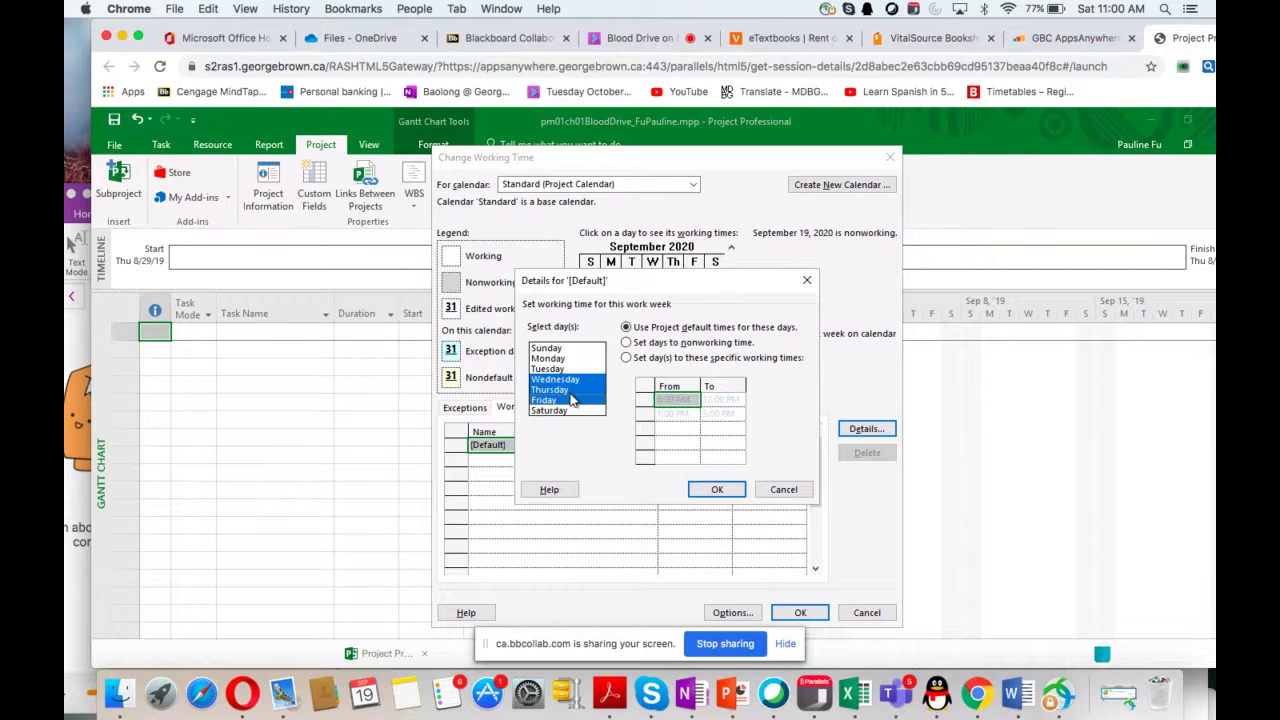
pyautogui.click(626, 358)
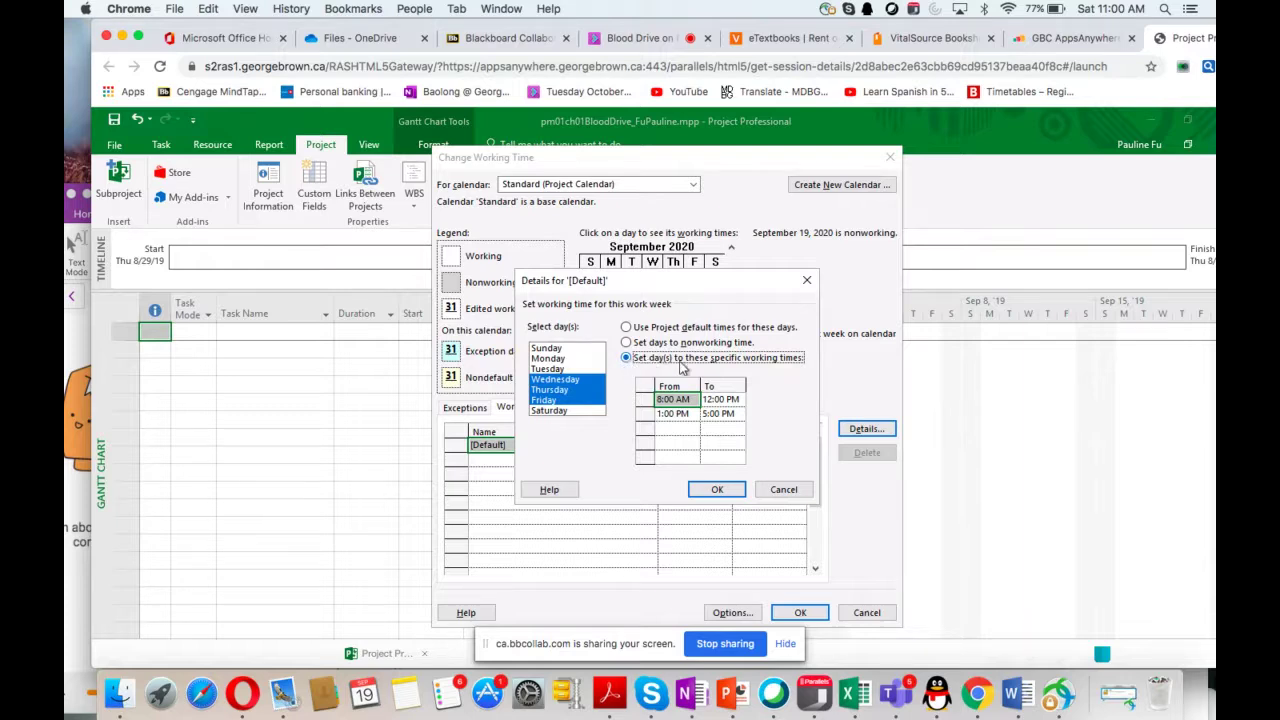
# Try to clear the second working-time row, 1:00 PM to 5:00 PM, for Wednesday through Friday in the default work week
pyautogui.click(645, 399)
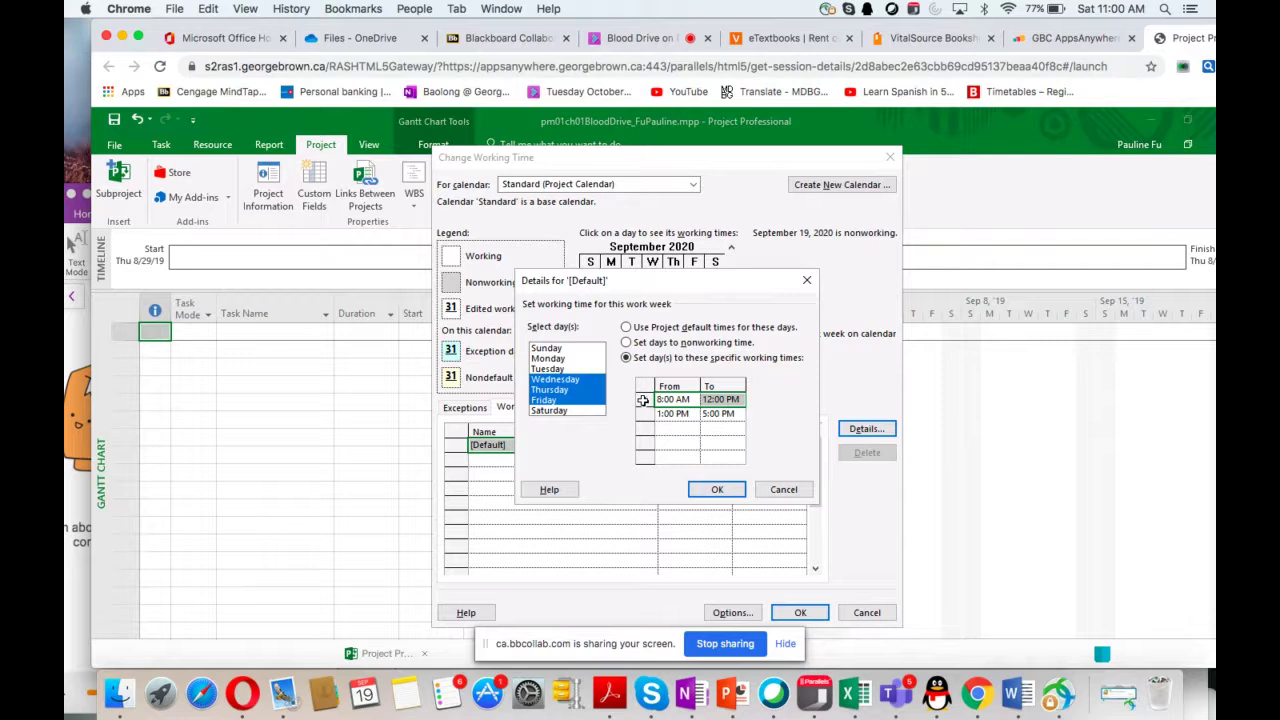
pyautogui.click(646, 414)
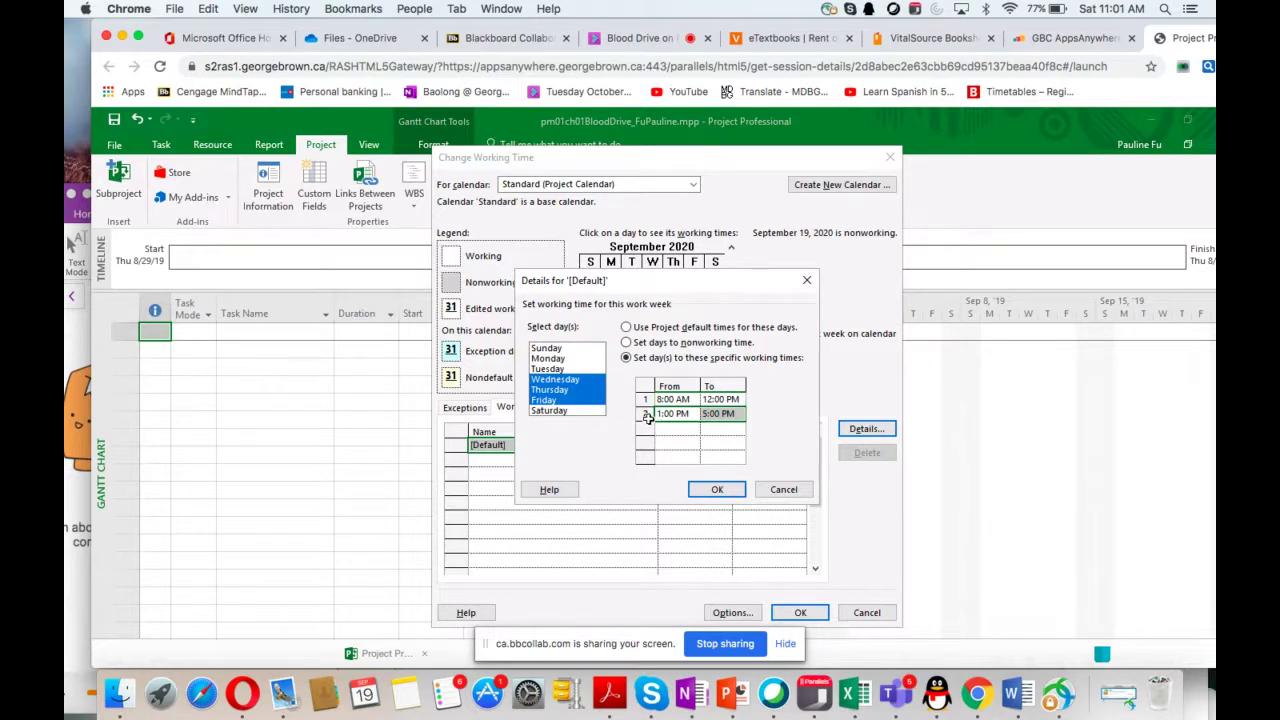
pyautogui.press('BackSpace')
pyautogui.click(736, 413)
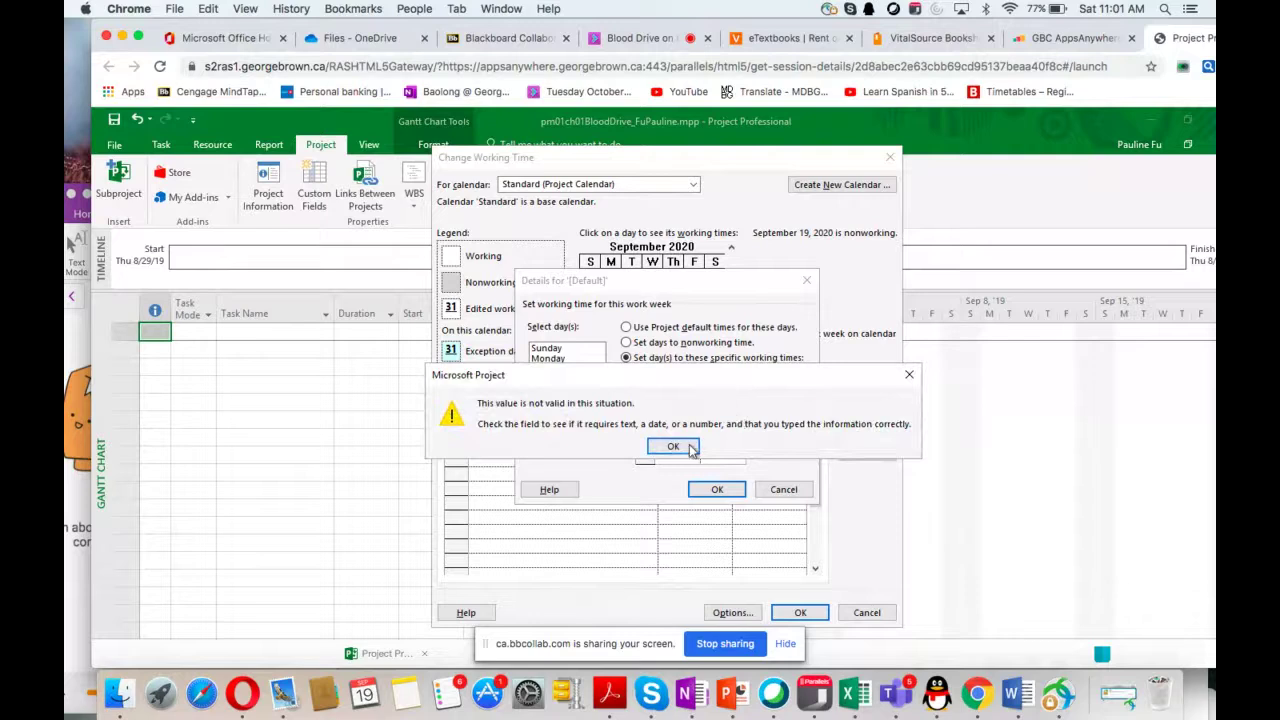
pyautogui.click(697, 445)
pyautogui.click(730, 420)
pyautogui.click(673, 446)
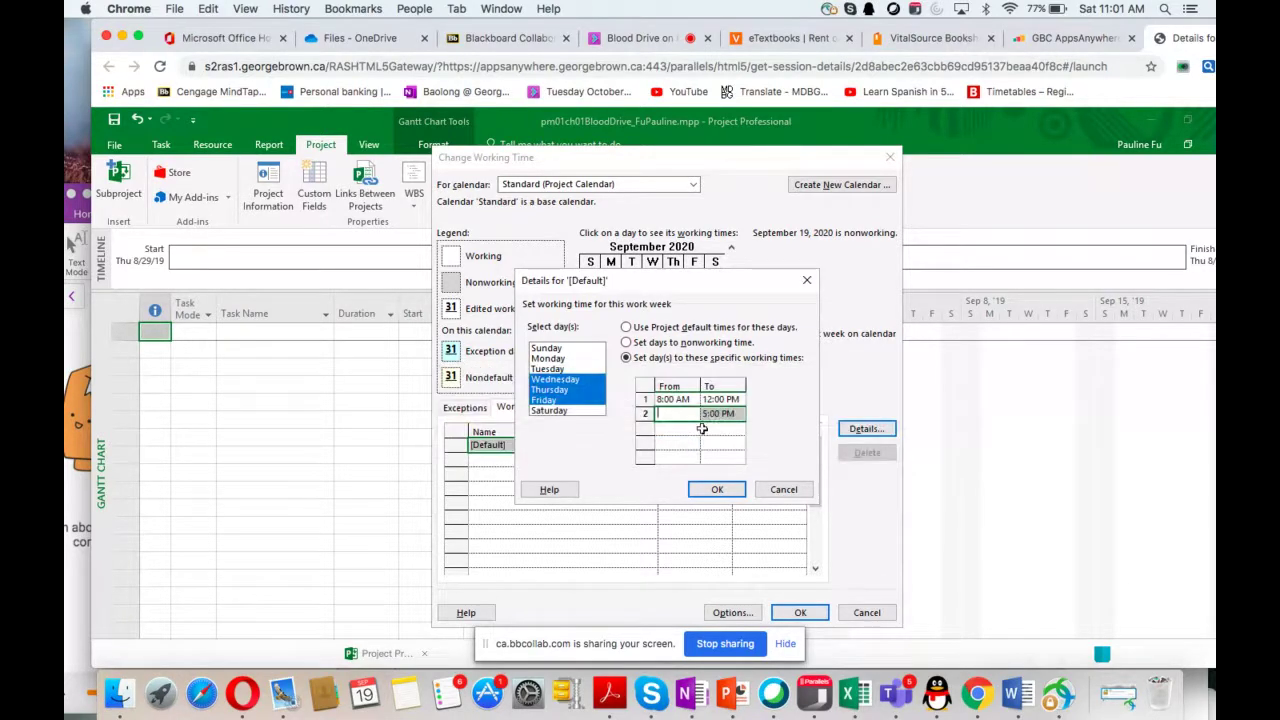
pyautogui.click(729, 413)
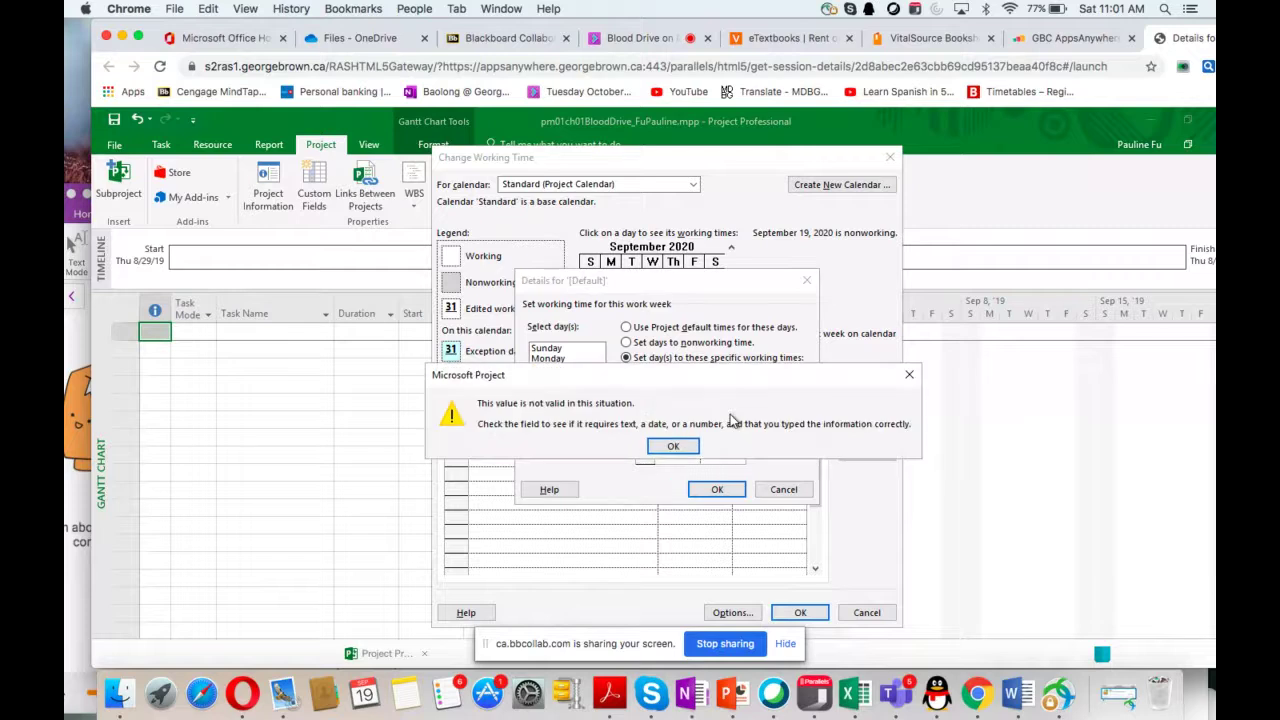
pyautogui.click(669, 445)
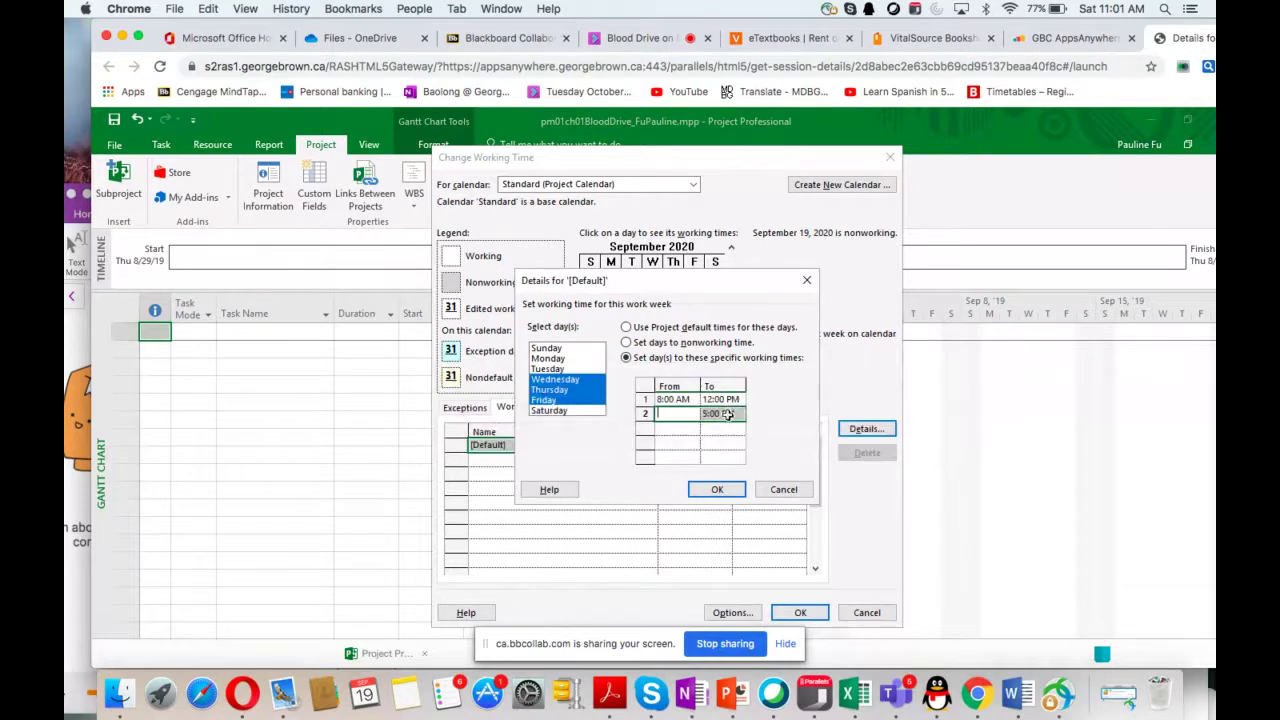
pyautogui.click(730, 418)
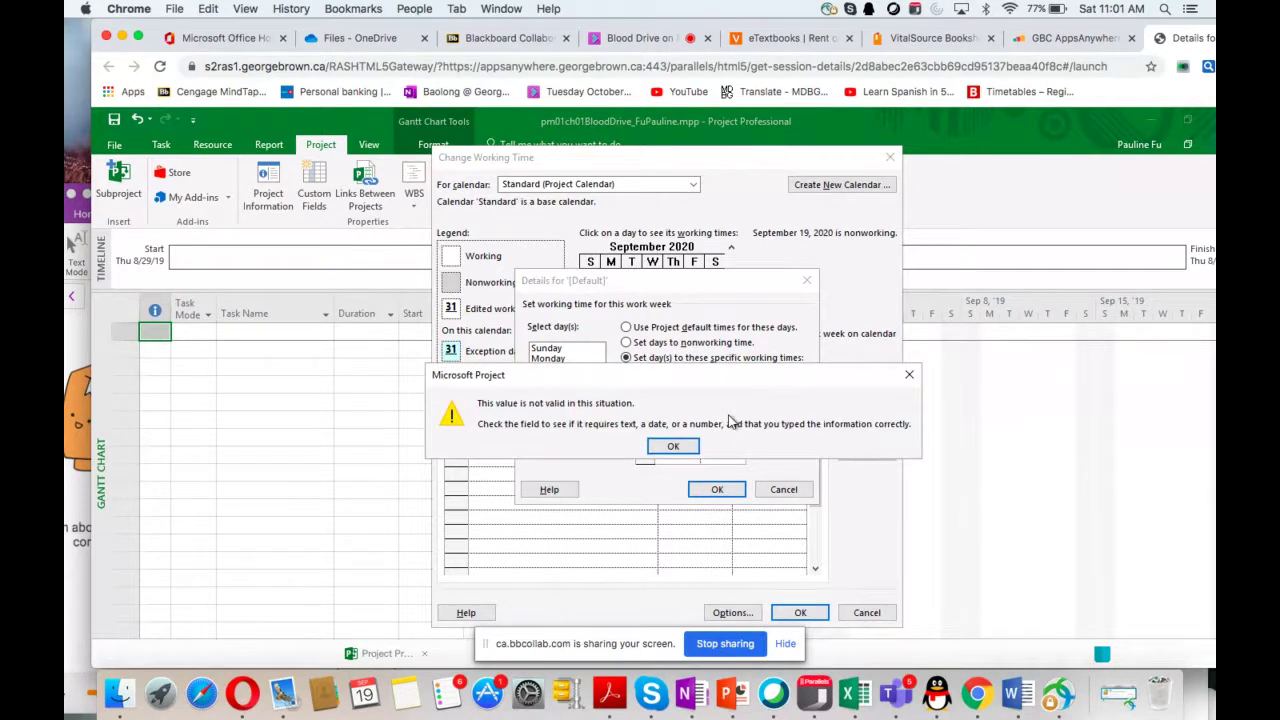
pyautogui.click(671, 446)
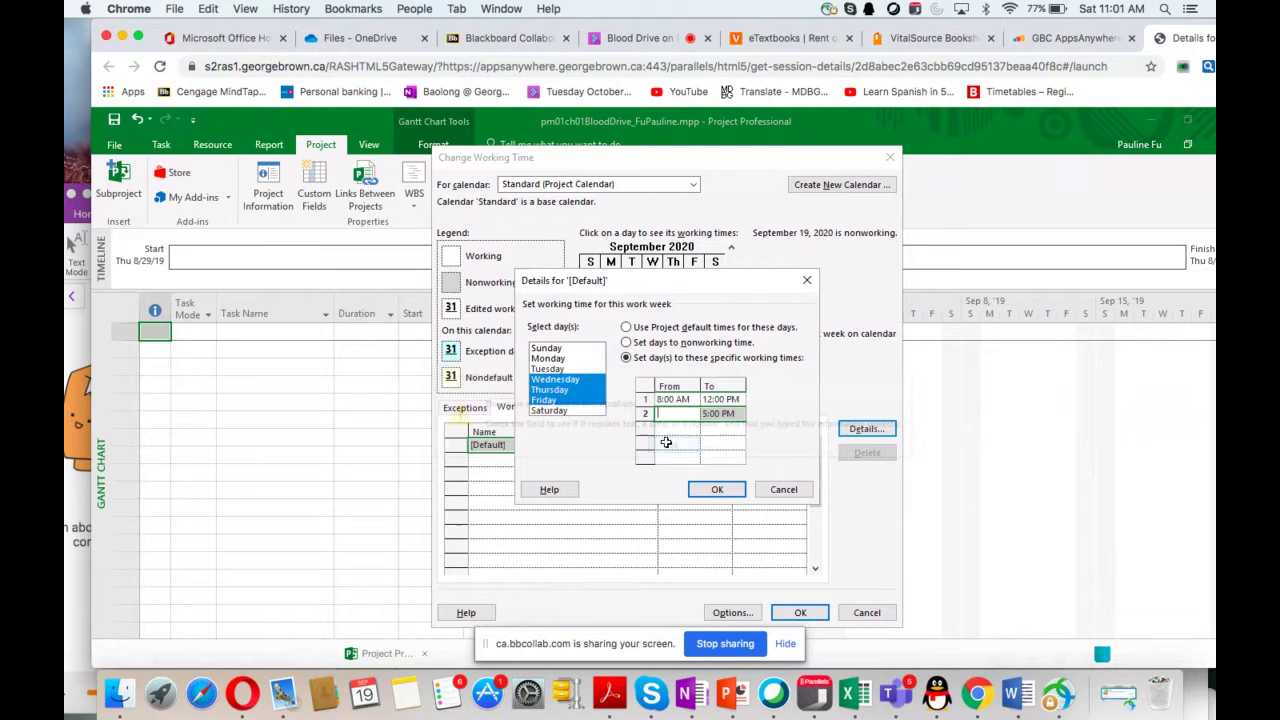
pyautogui.click(720, 414)
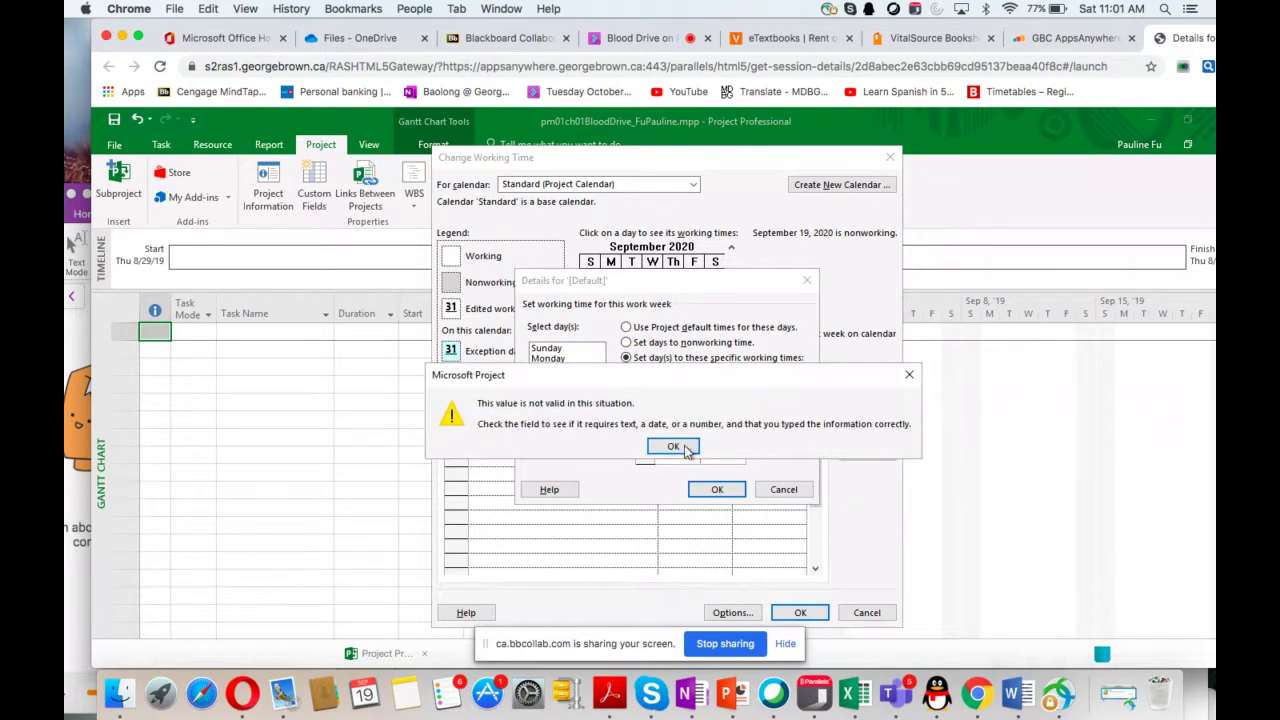
pyautogui.click(686, 449)
# Enter 1pm as the From time in the second working-time row
pyautogui.write('1')
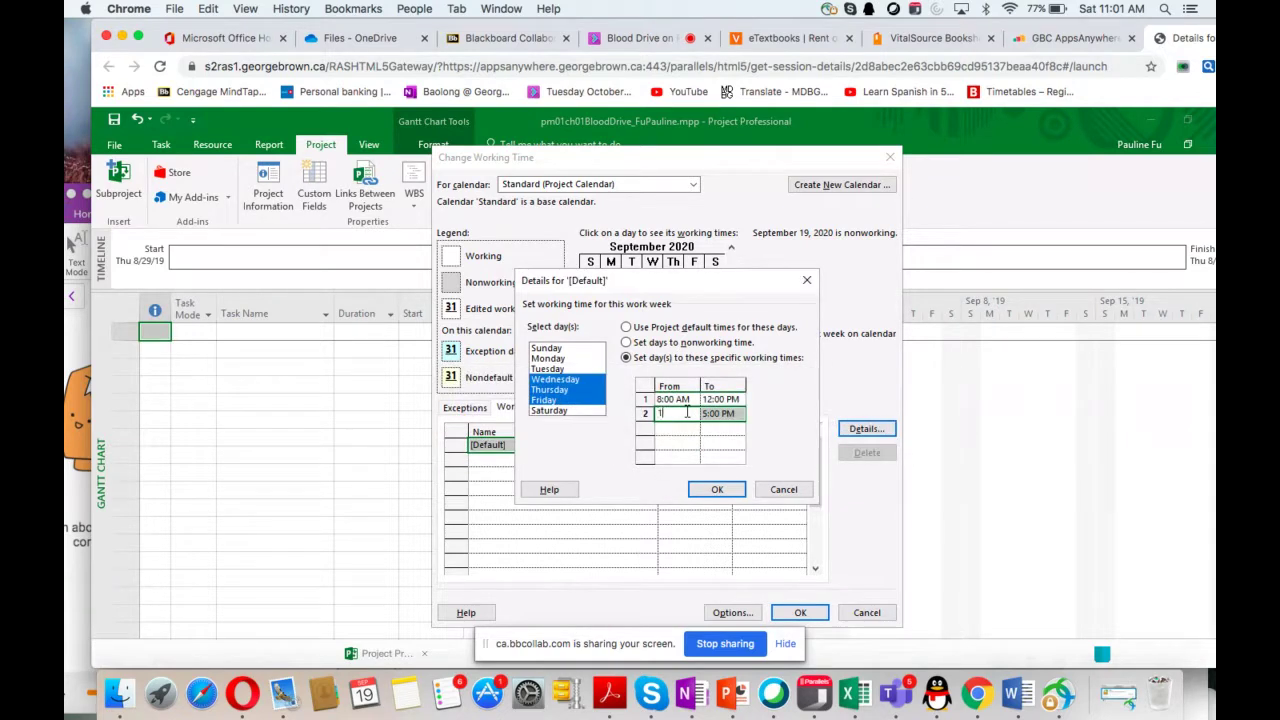
pyautogui.write('pm')
pyautogui.click(682, 442)
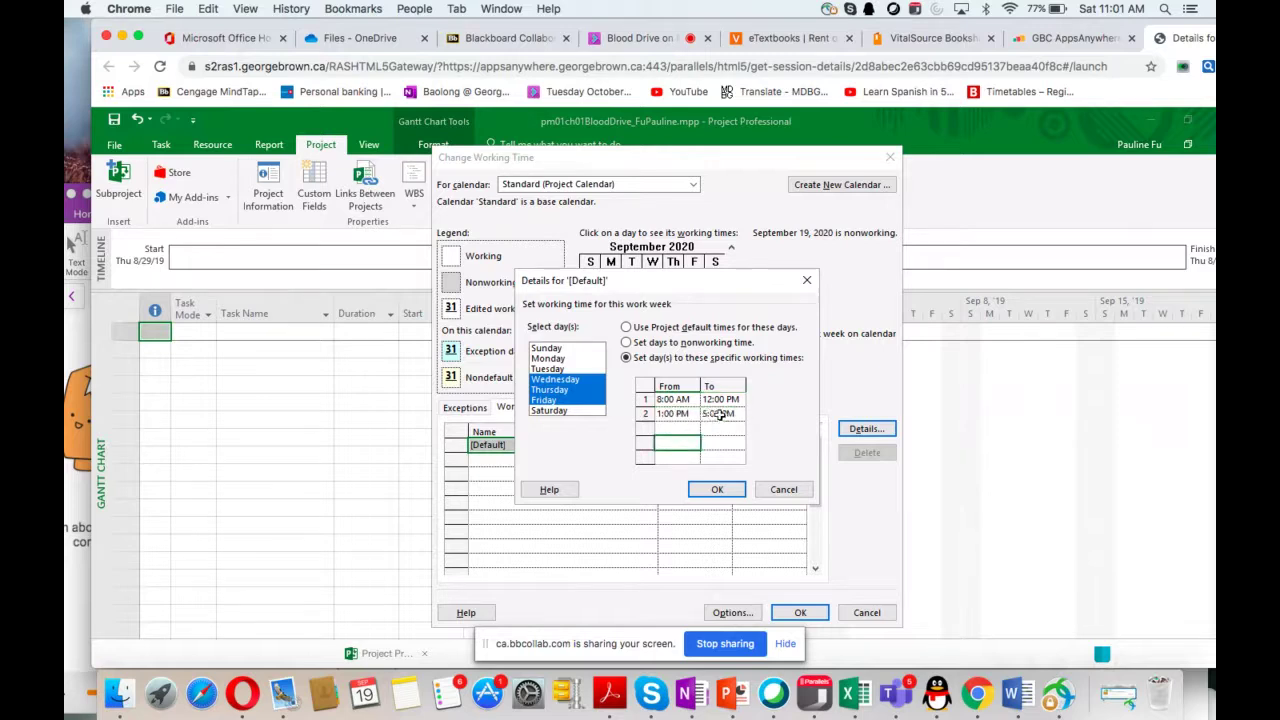
# Try again to clear the second working-time row, and restore its From time to 1:00 PM
pyautogui.click(645, 414)
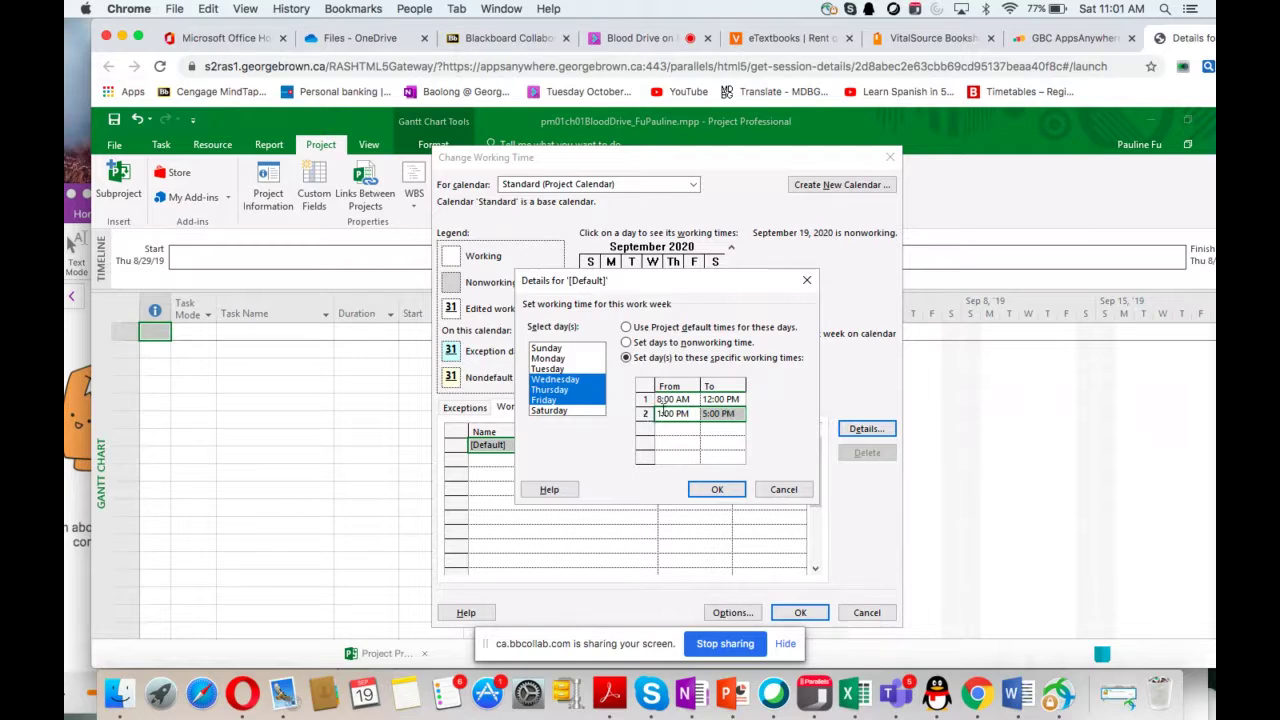
pyautogui.click(661, 412)
pyautogui.press('BackSpace')
pyautogui.click(641, 412)
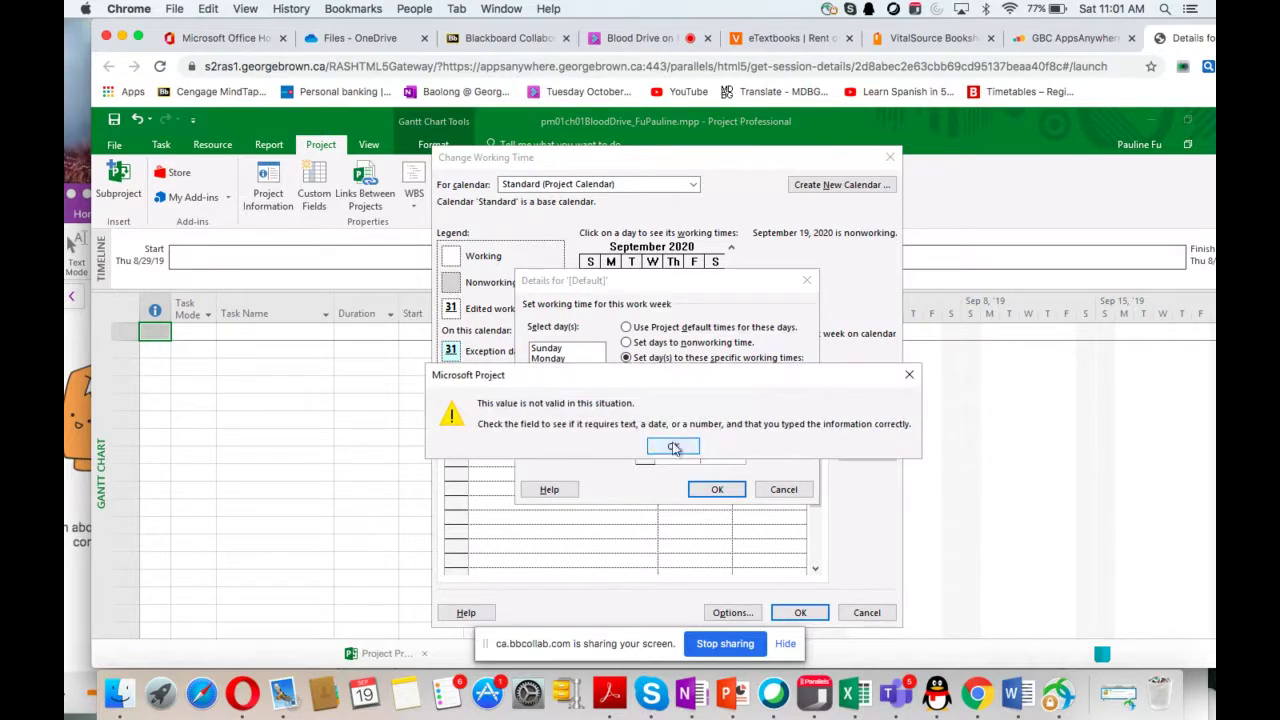
pyautogui.click(673, 447)
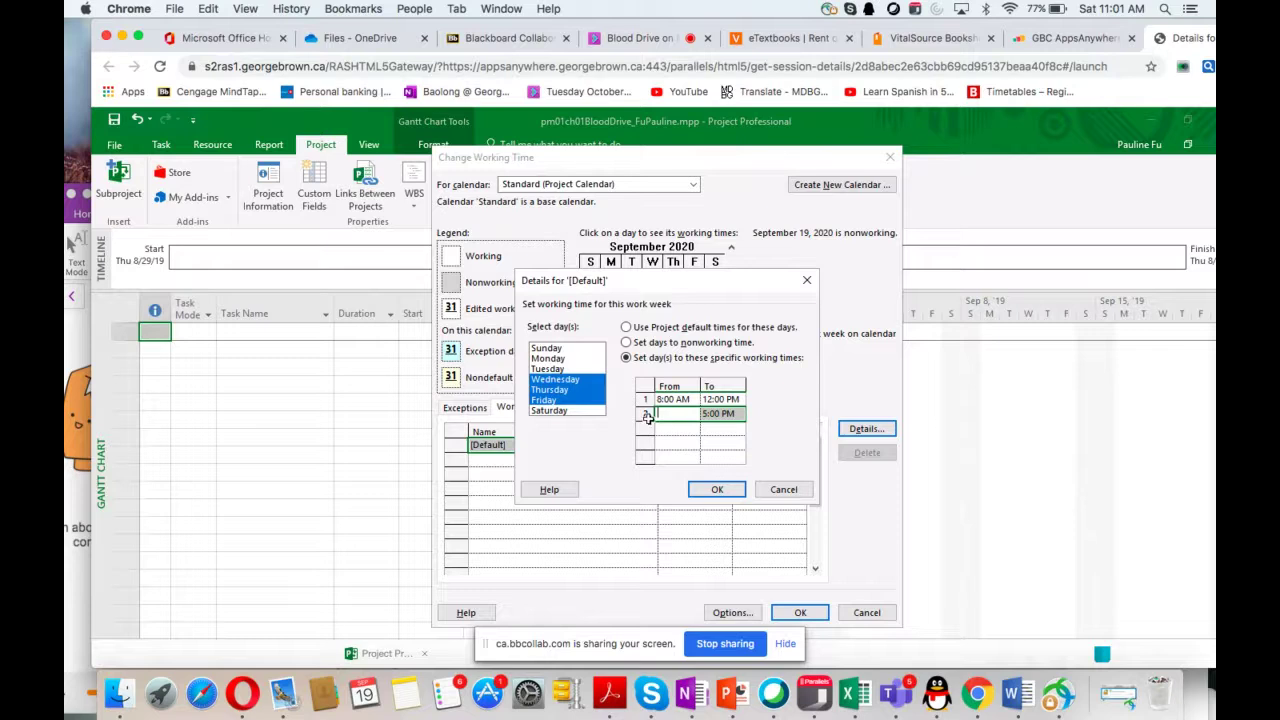
pyautogui.click(645, 414)
pyautogui.click(673, 446)
pyautogui.write('1:00 PM')
pyautogui.press('Return')
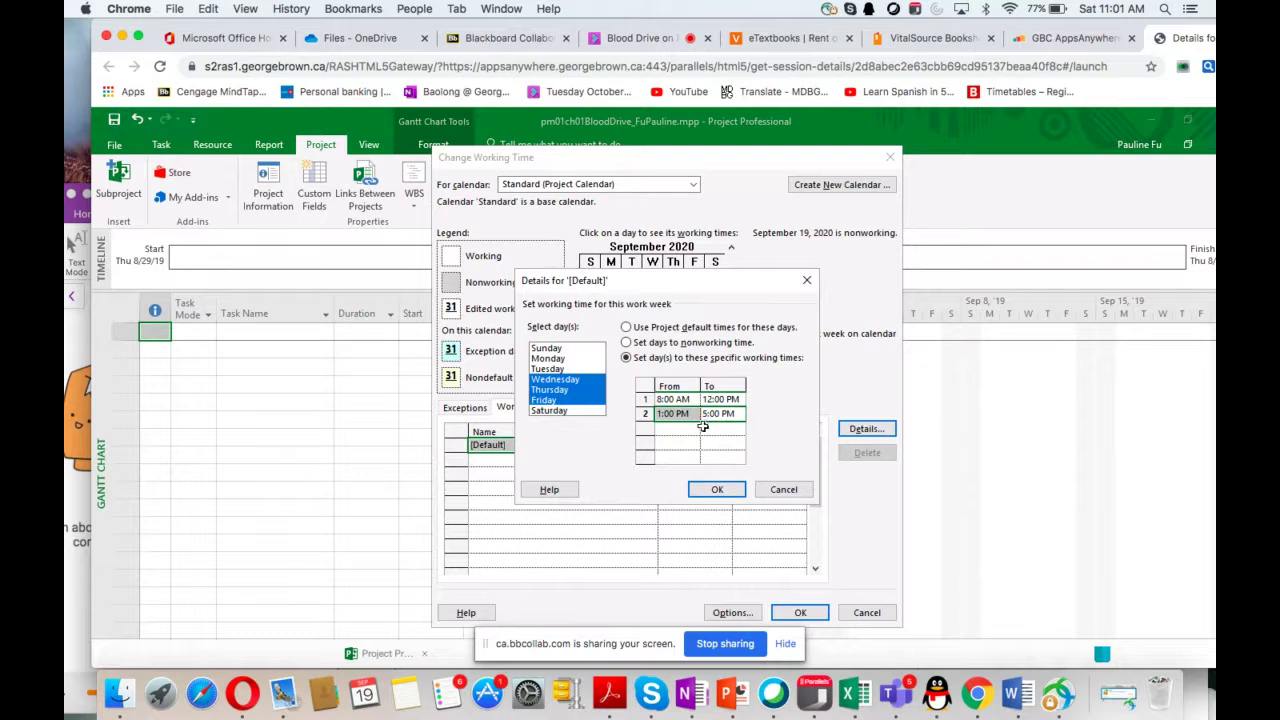
# Set Monday and Tuesday to nonworking time in the default work week and accept the work week details
pyautogui.click(548, 358)
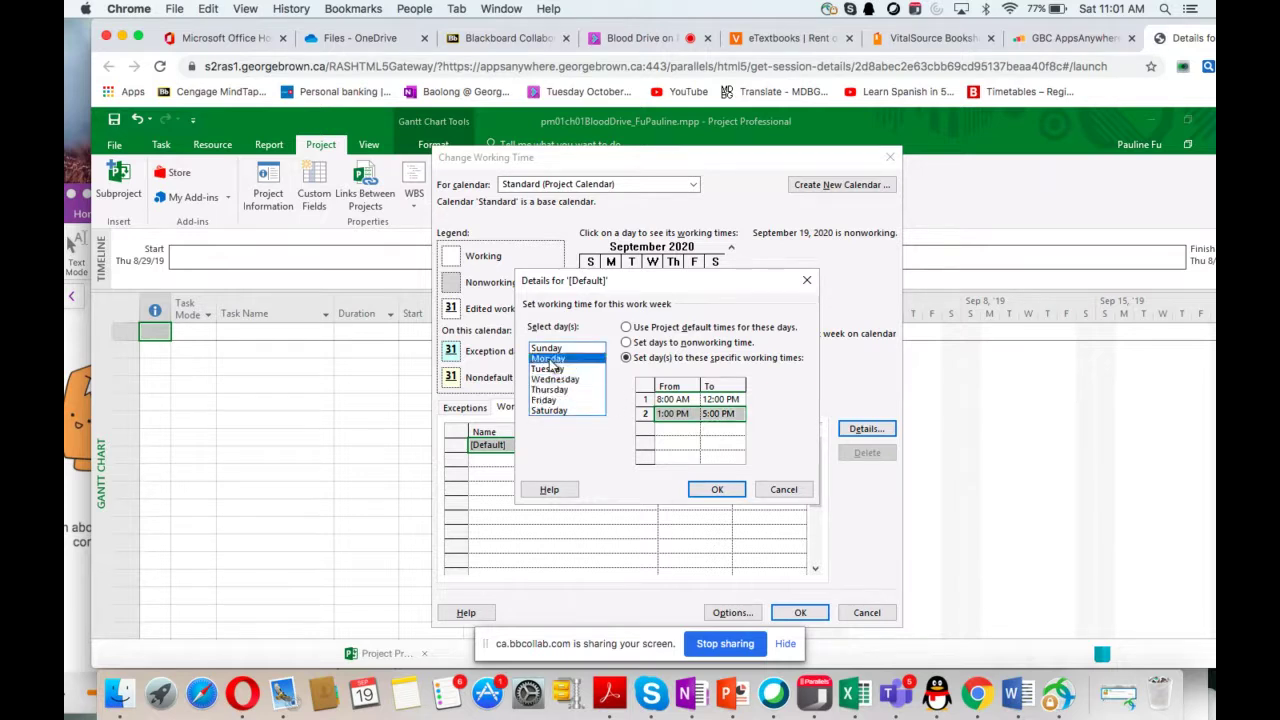
pyautogui.keyDown('shift'); pyautogui.click(548, 369); pyautogui.keyUp('shift')
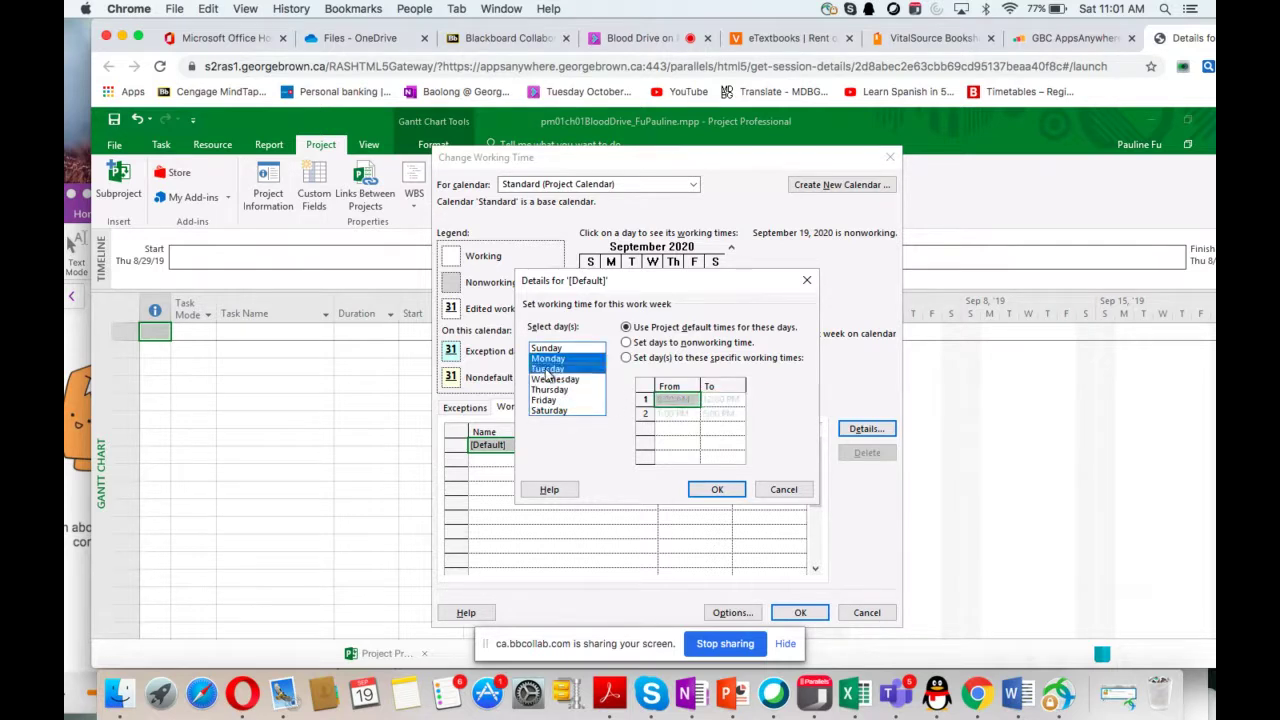
pyautogui.click(627, 343)
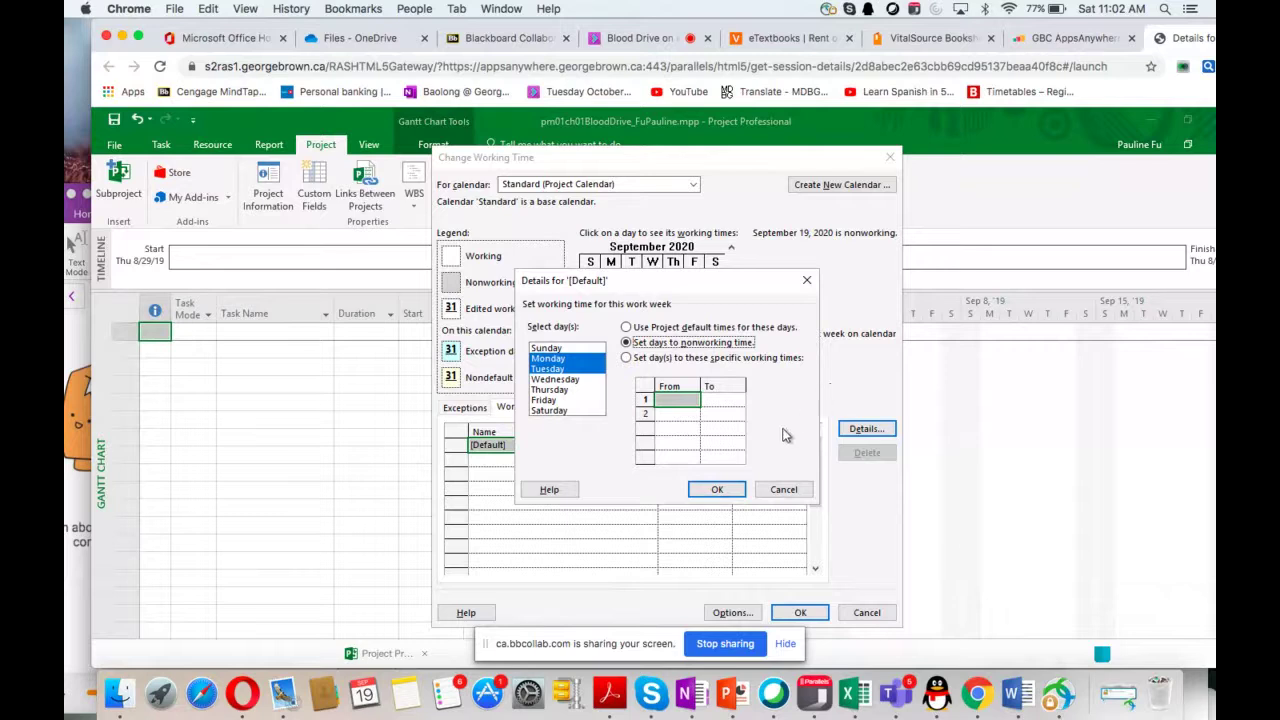
pyautogui.click(716, 489)
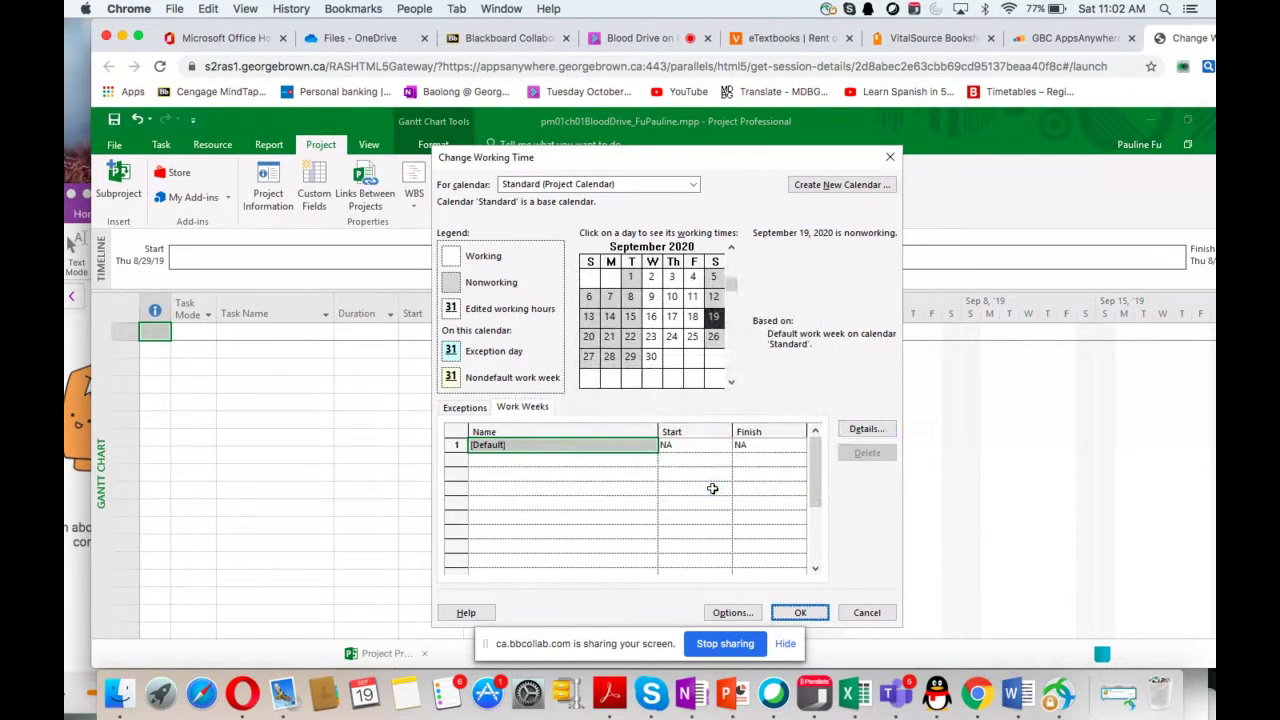
# Switch to the OneNote instructions and underline "1:00 PM to 5:00 PM", step e's "Exceptions" and "September 27, 2019" in red
pyautogui.click(692, 694)
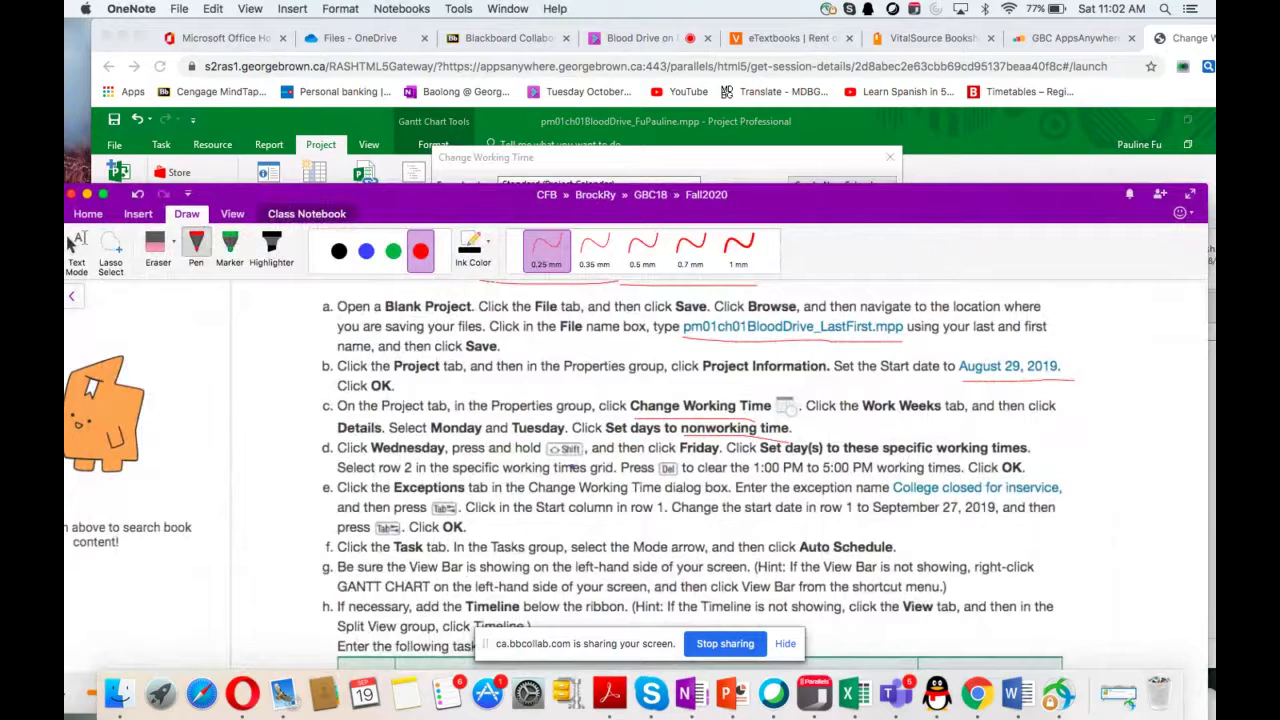
pyautogui.scroll(-2, 538, 455)
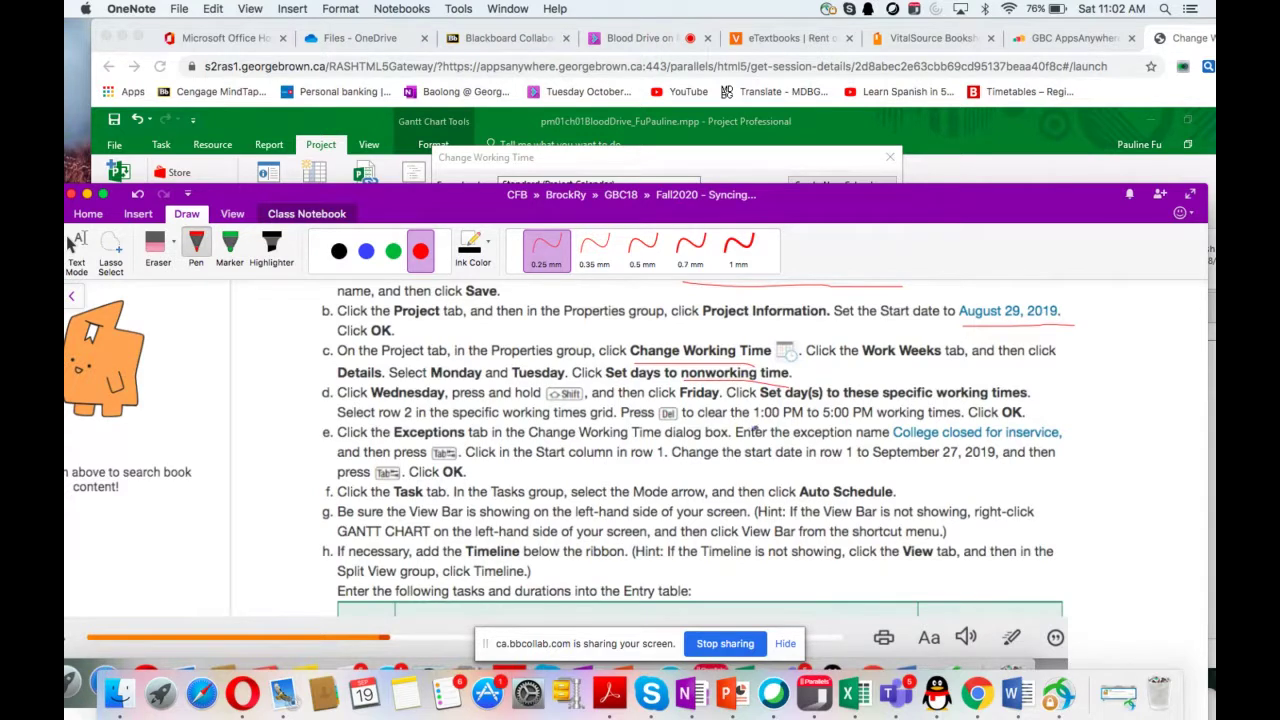
pyautogui.moveTo(752, 431); pyautogui.dragTo(874, 419)
pyautogui.moveTo(321, 444); pyautogui.dragTo(474, 447)
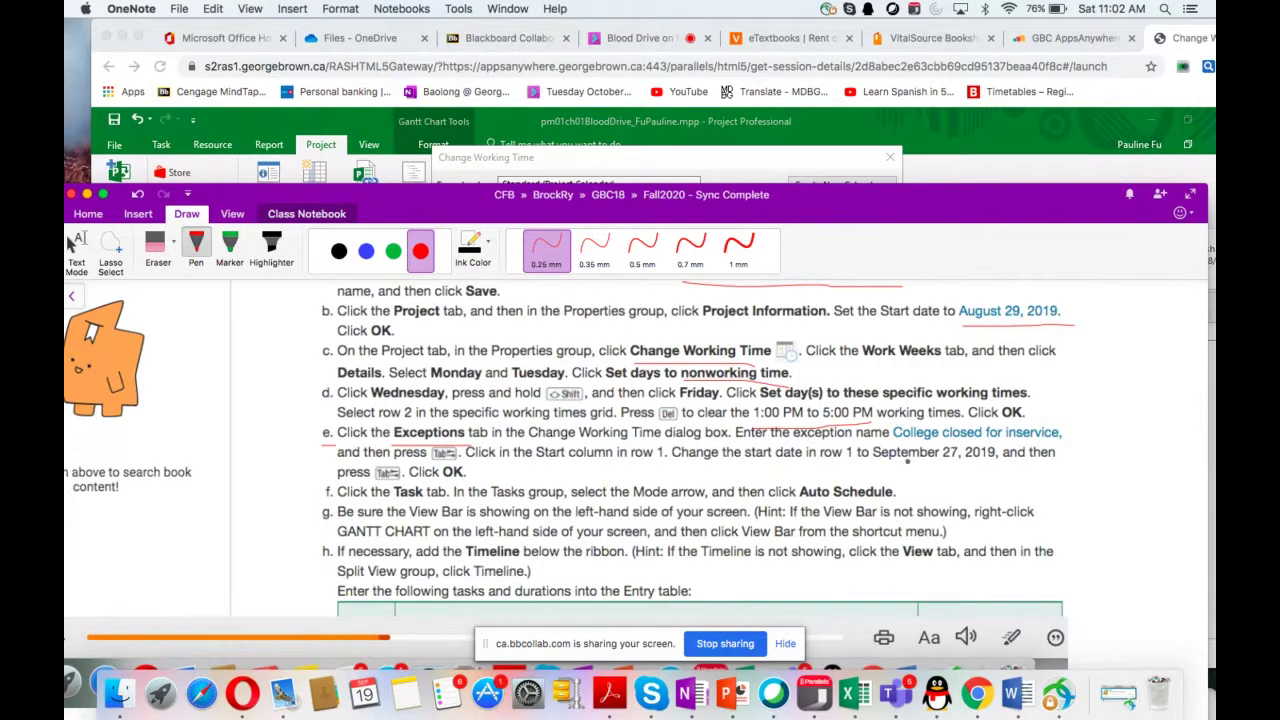
pyautogui.moveTo(876, 465); pyautogui.dragTo(995, 466)
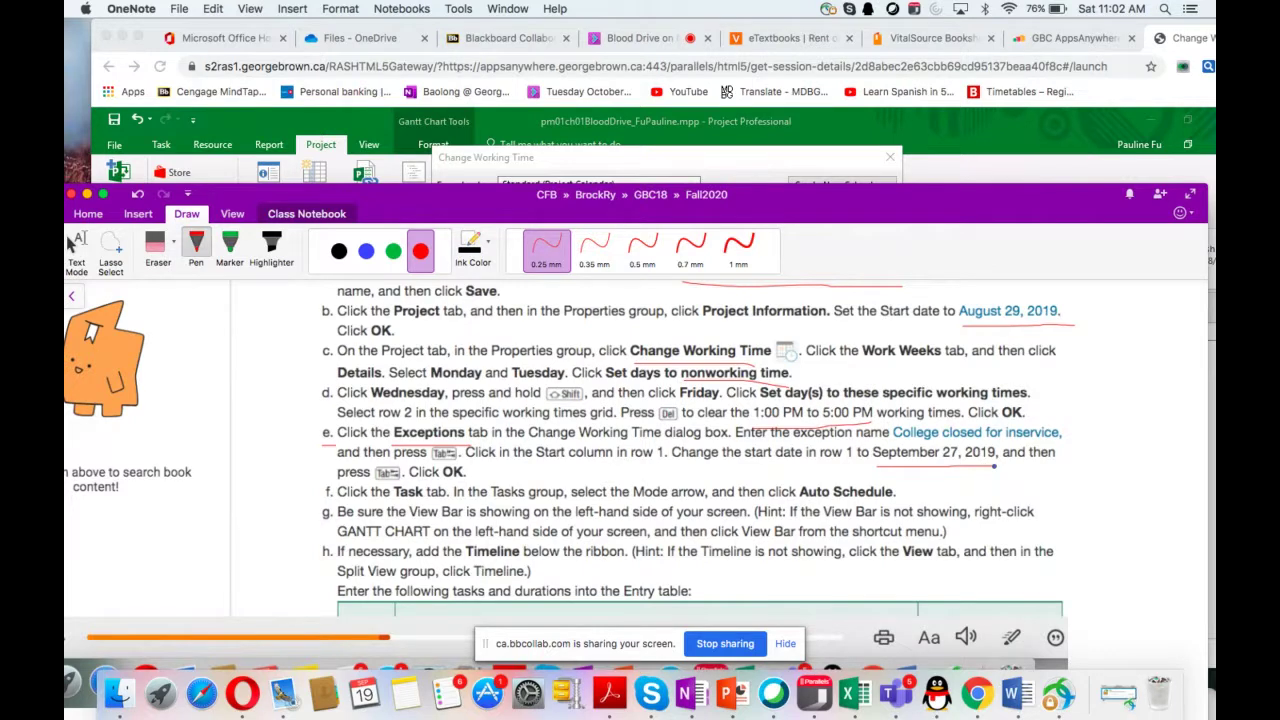
# Underline the campus closing date September 27, 2019 in the exercise introduction in red, and return to the project's Change Working Time dialog
pyautogui.scroll(1, 990, 463)
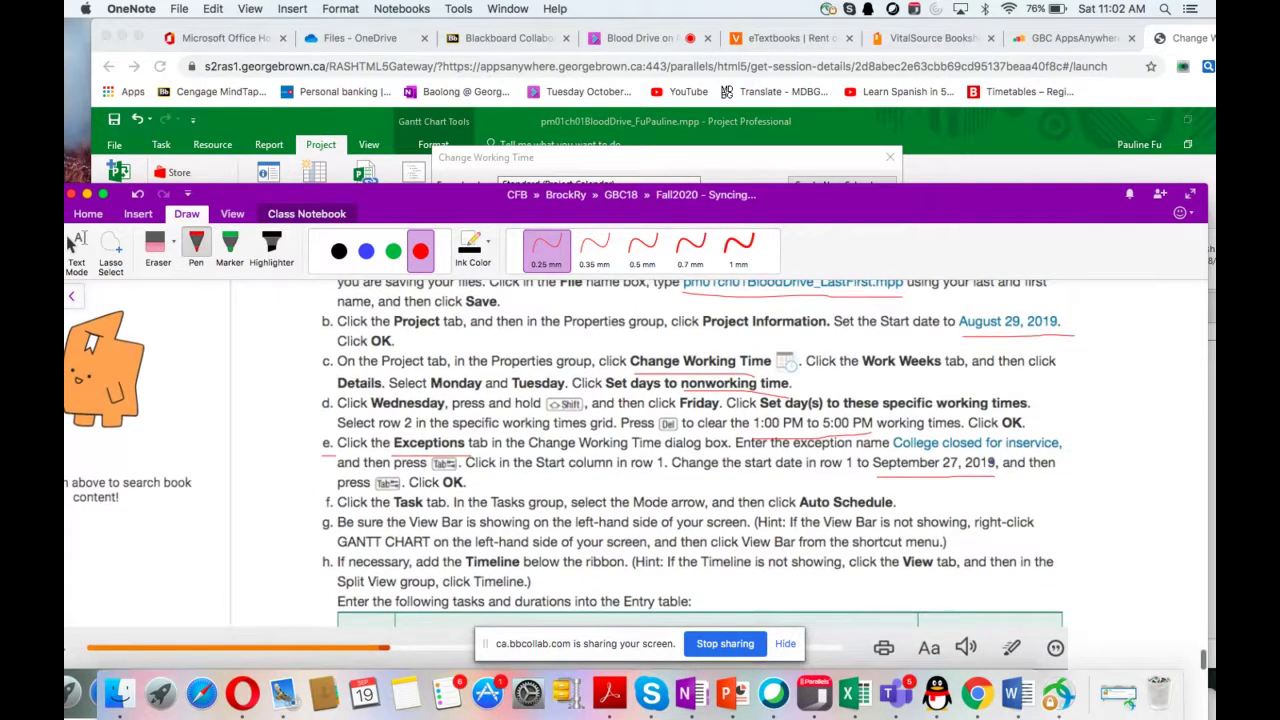
pyautogui.scroll(6, 990, 463)
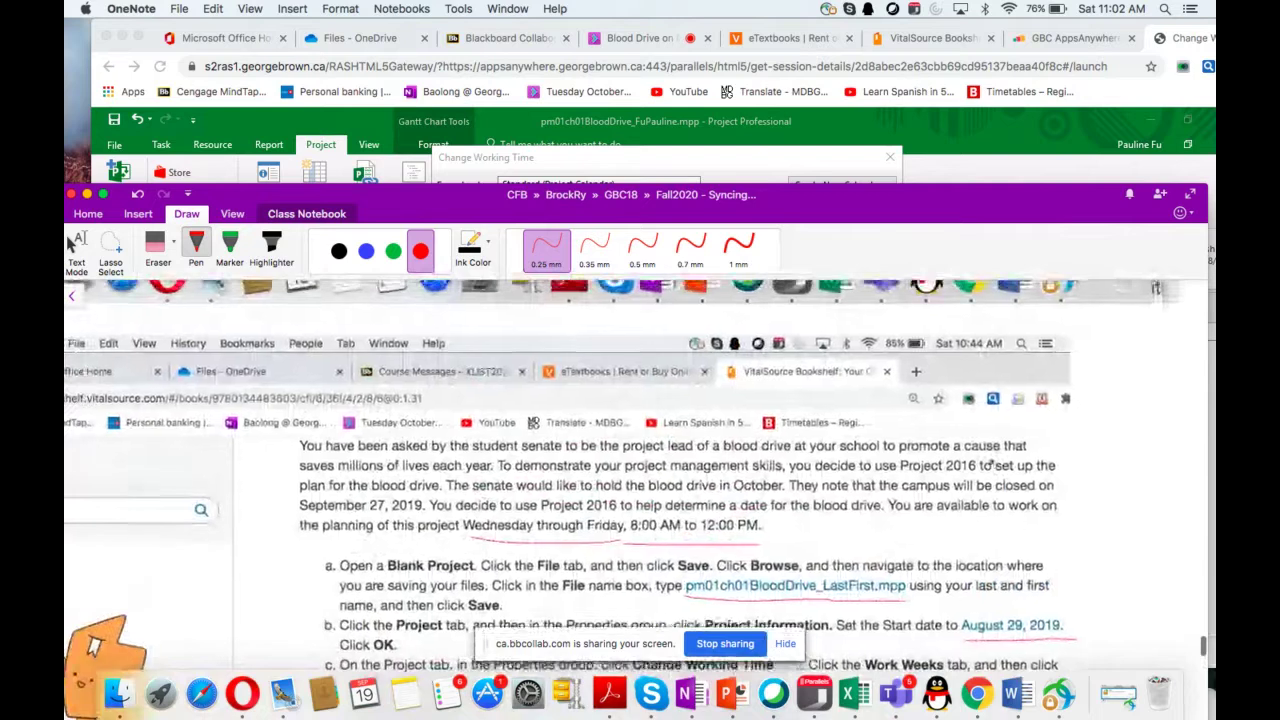
pyautogui.scroll(-3, 990, 463)
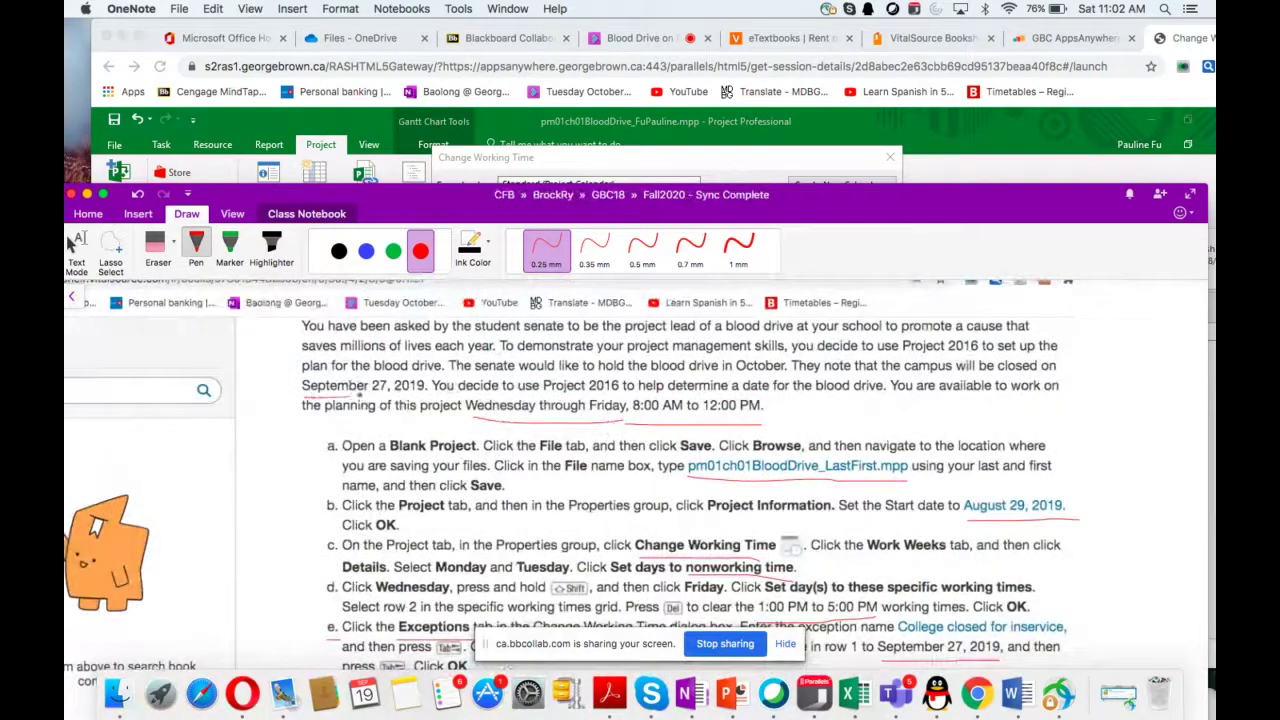
pyautogui.moveTo(361, 395); pyautogui.dragTo(432, 394)
pyautogui.moveTo(586, 219); pyautogui.dragTo(617, 83)
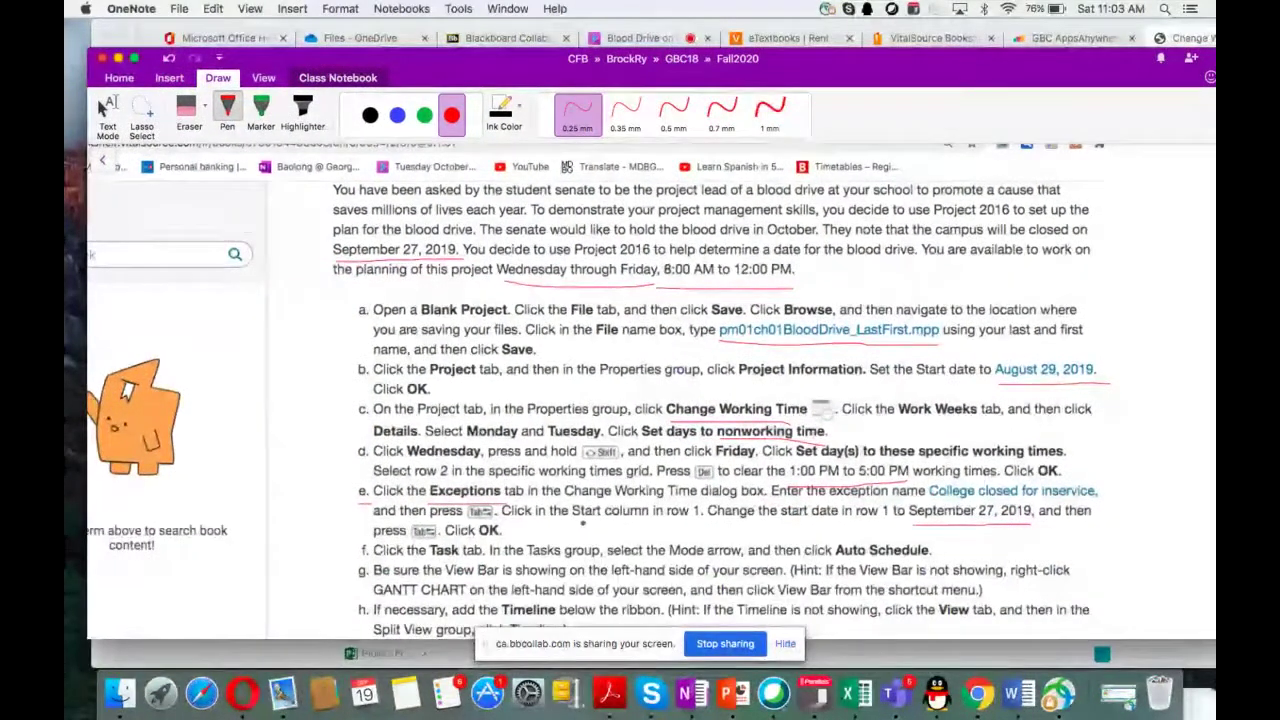
pyautogui.moveTo(762, 58); pyautogui.dragTo(729, 292)
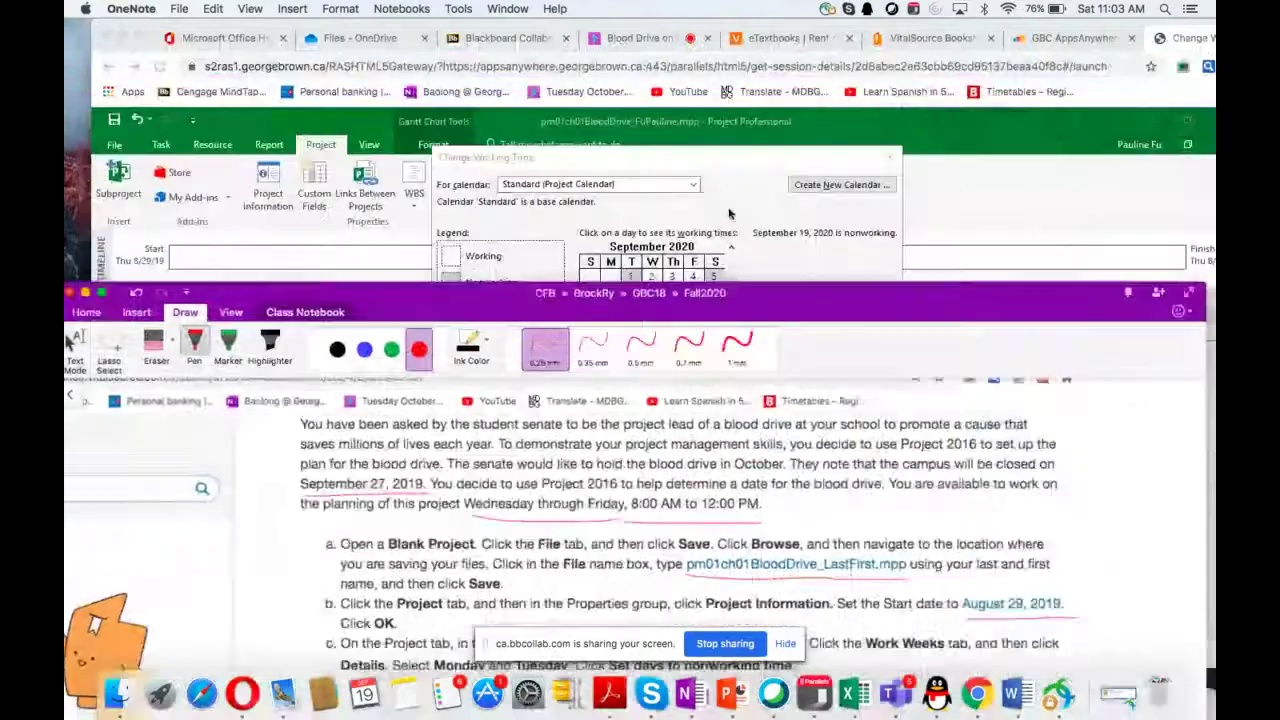
pyautogui.click(729, 213)
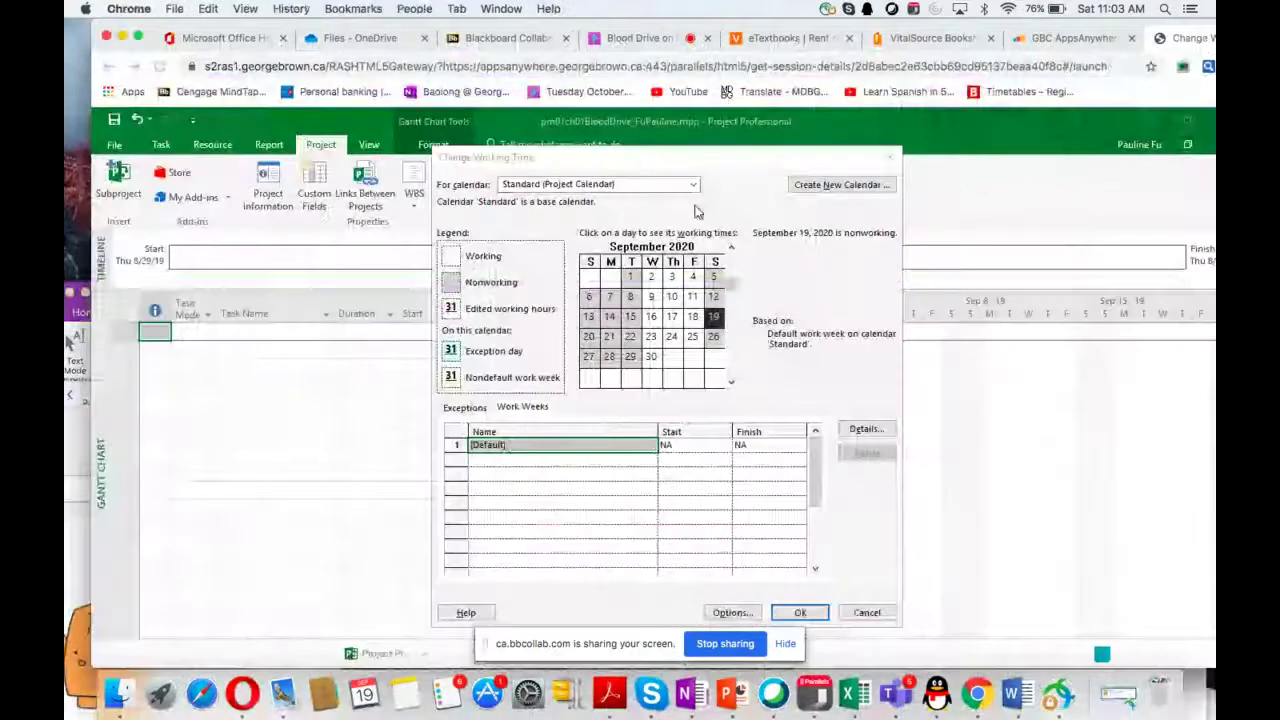
# Add a calendar exception named "College Closed for Inservice" to the Standard calendar
pyautogui.click(473, 414)
pyautogui.click(487, 446)
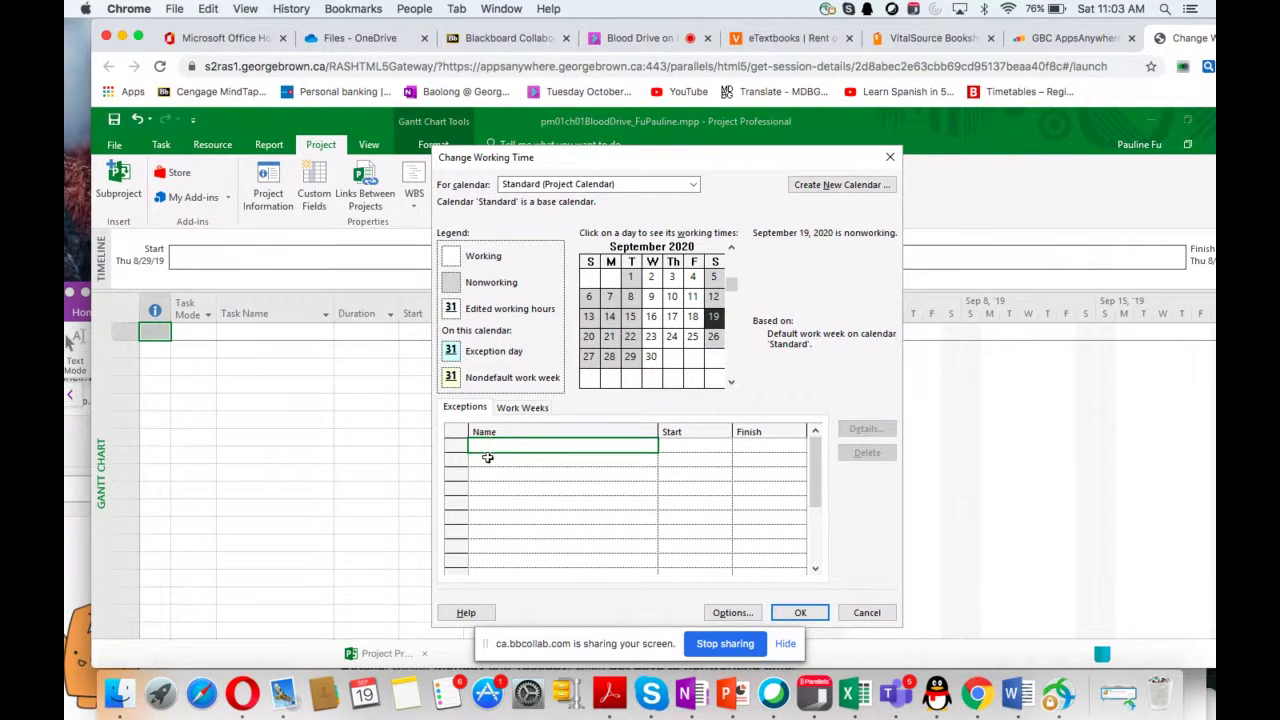
pyautogui.write('College Closed for Inservice')
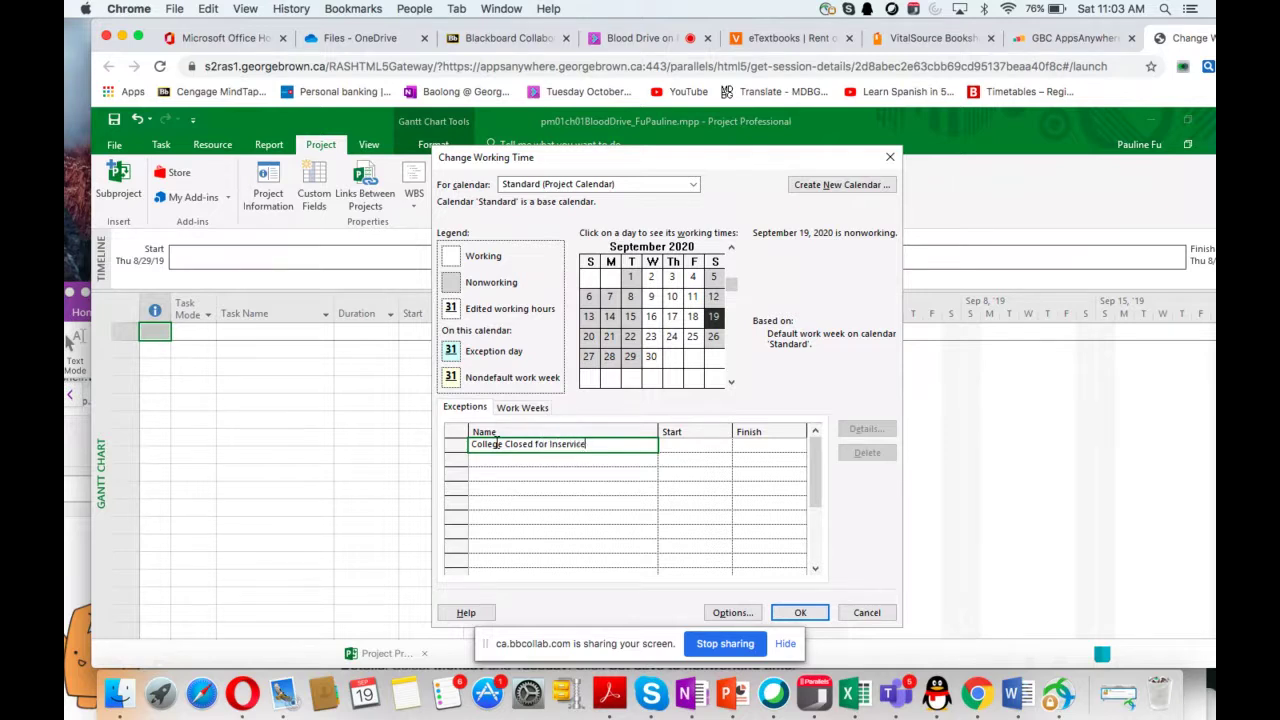
# Set the start date of the "College Closed for Inservice" exception to September 27, 2019
pyautogui.click(679, 445)
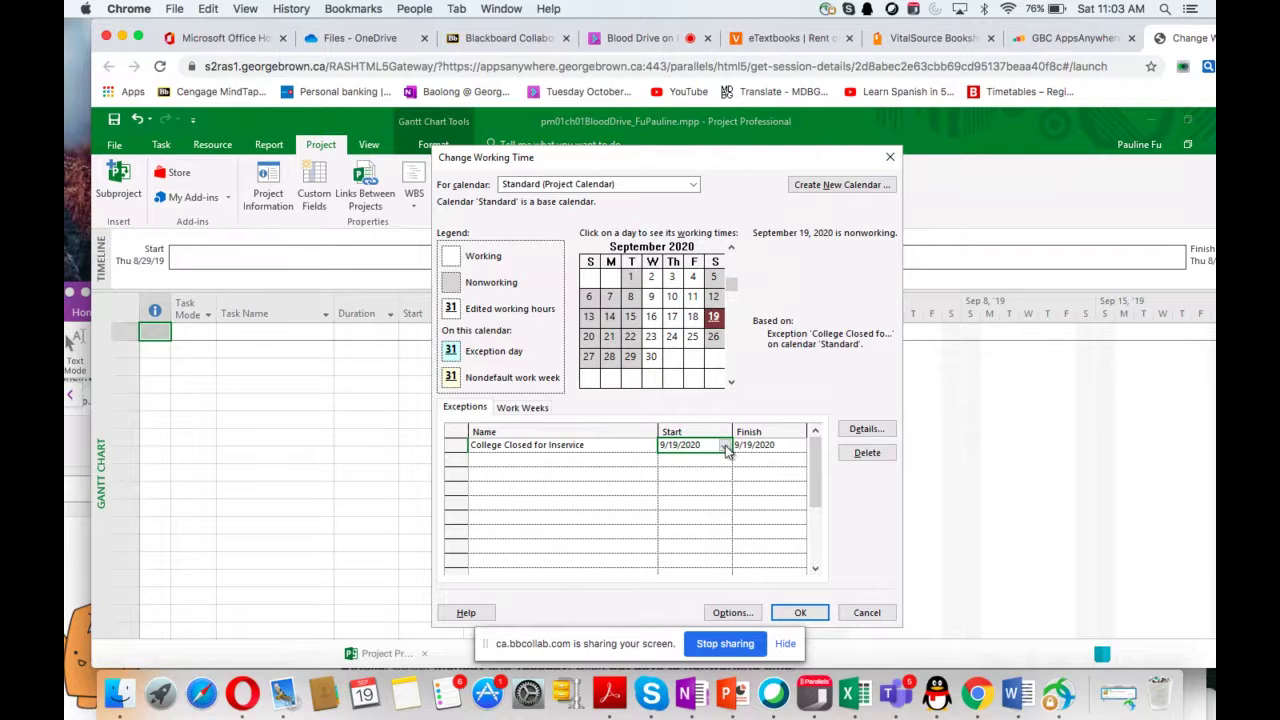
pyautogui.click(725, 449)
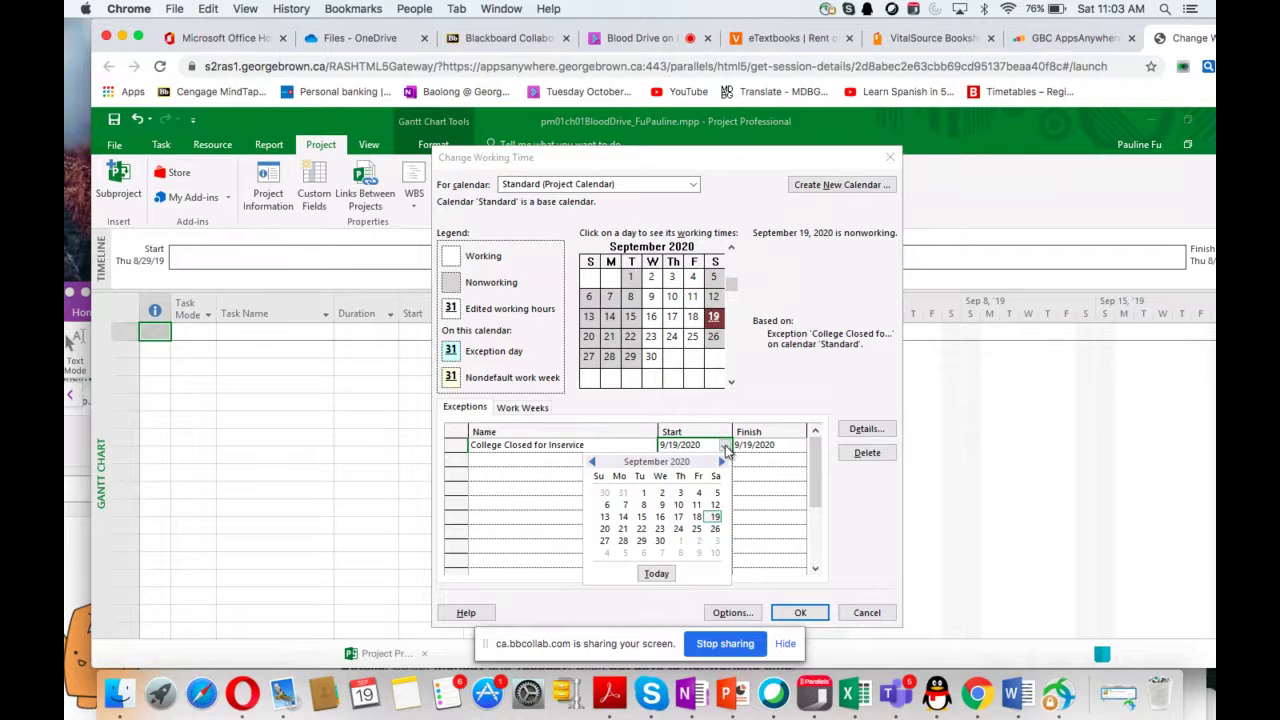
pyautogui.click(592, 462)
pyautogui.click(592, 462)
pyautogui.click(592, 462)
pyautogui.click(592, 462)
pyautogui.click(592, 462)
pyautogui.click(592, 462)
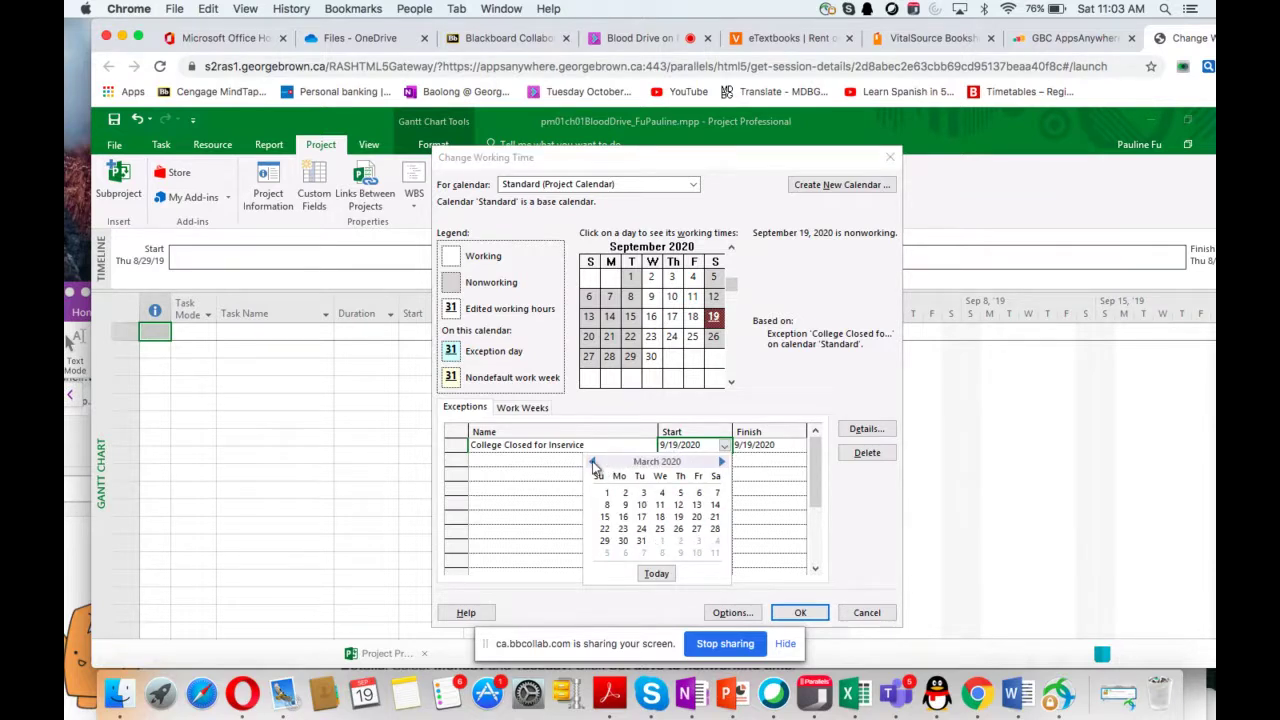
pyautogui.click(592, 462)
pyautogui.click(592, 462)
pyautogui.click(592, 462)
pyautogui.click(592, 462)
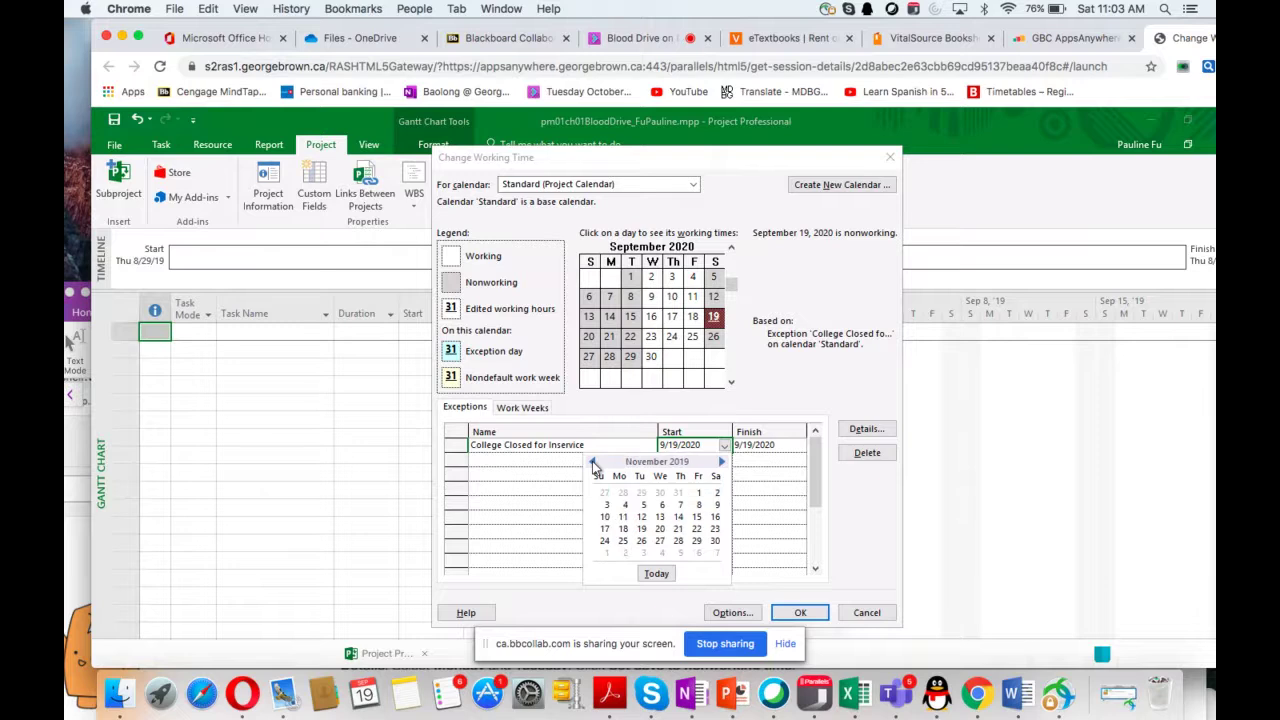
pyautogui.click(592, 462)
pyautogui.click(592, 462)
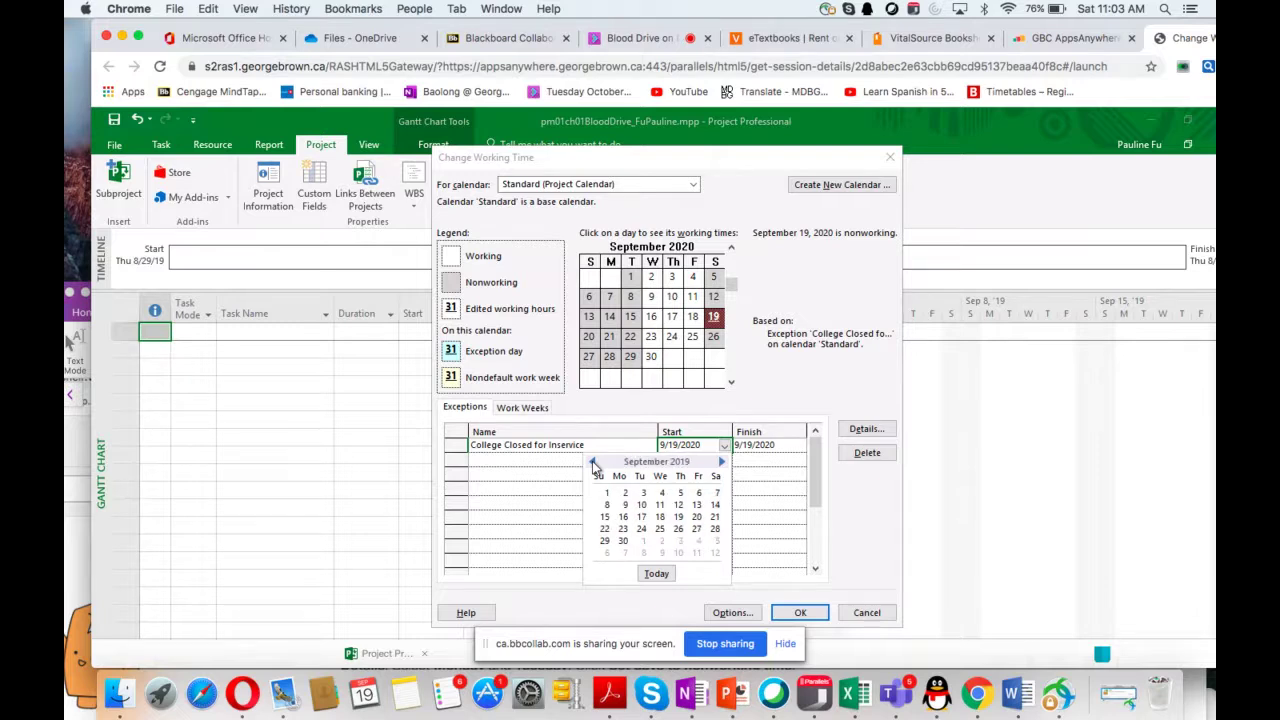
pyautogui.click(697, 528)
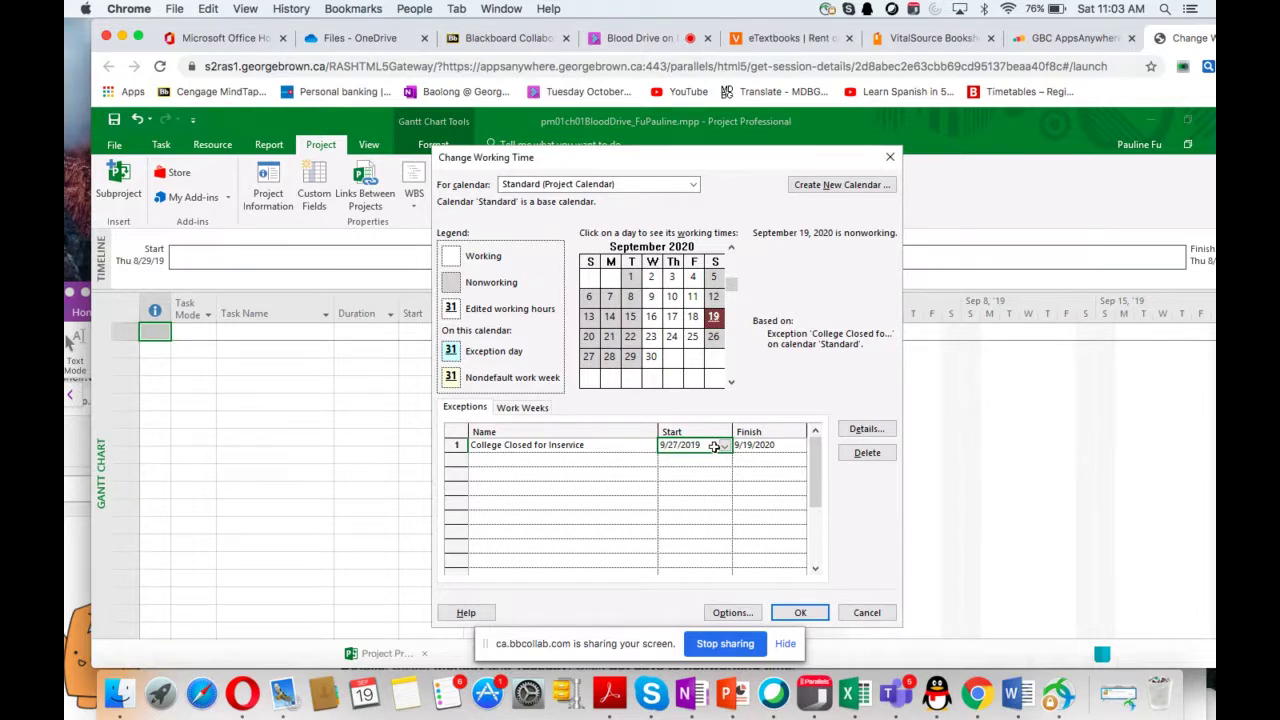
# Set the exception's finish date to September 27, 2019 and accept the working time changes
pyautogui.click(766, 446)
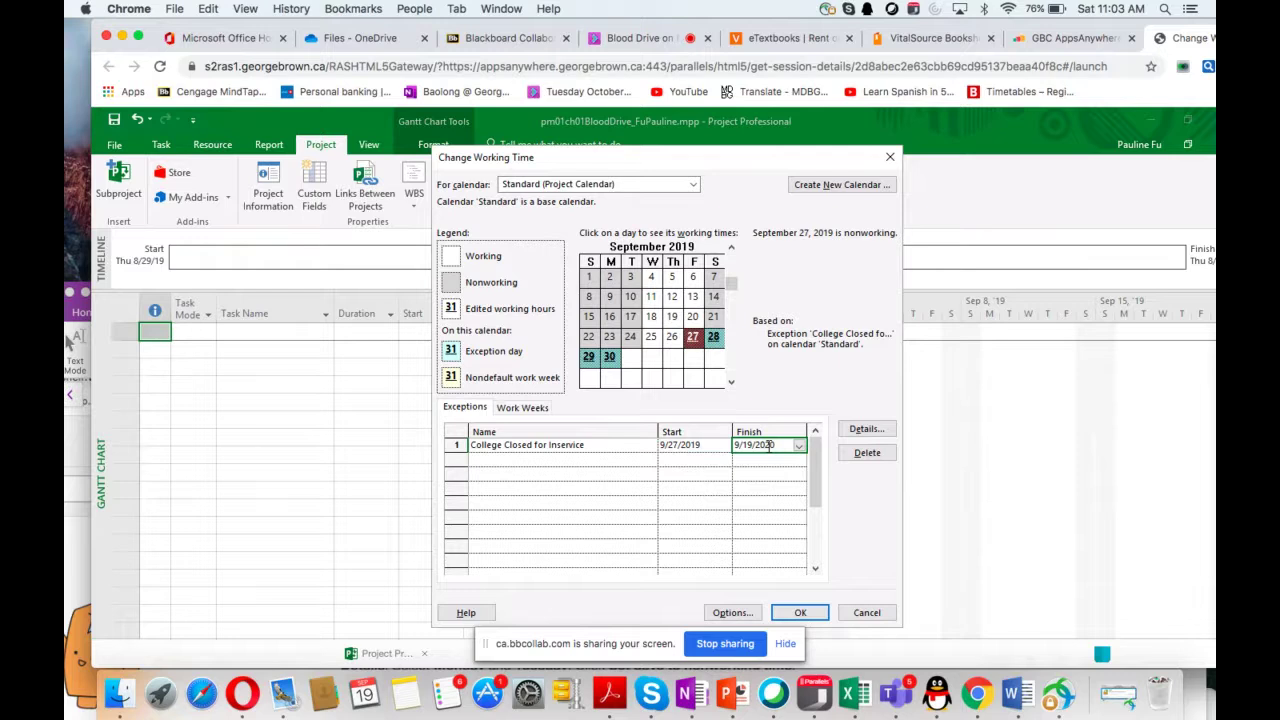
pyautogui.click(800, 446)
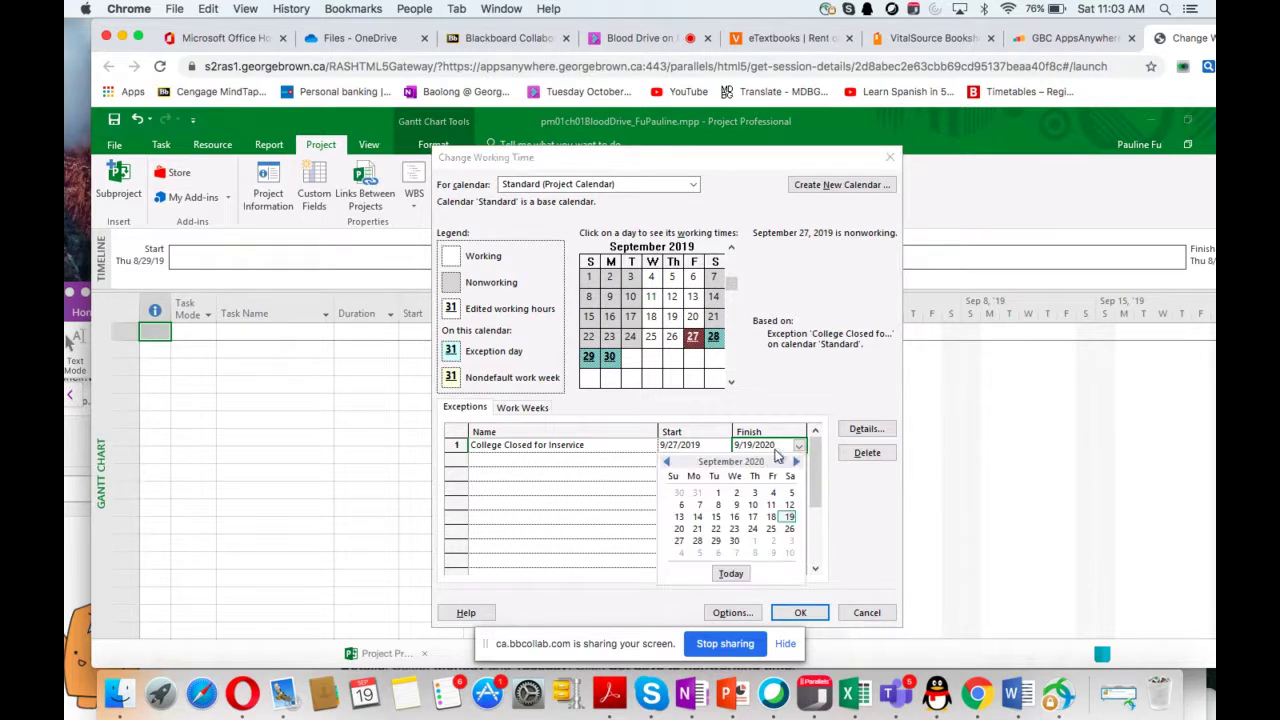
pyautogui.click(668, 462)
pyautogui.click(668, 462)
pyautogui.click(668, 462)
pyautogui.click(668, 462)
pyautogui.click(668, 462)
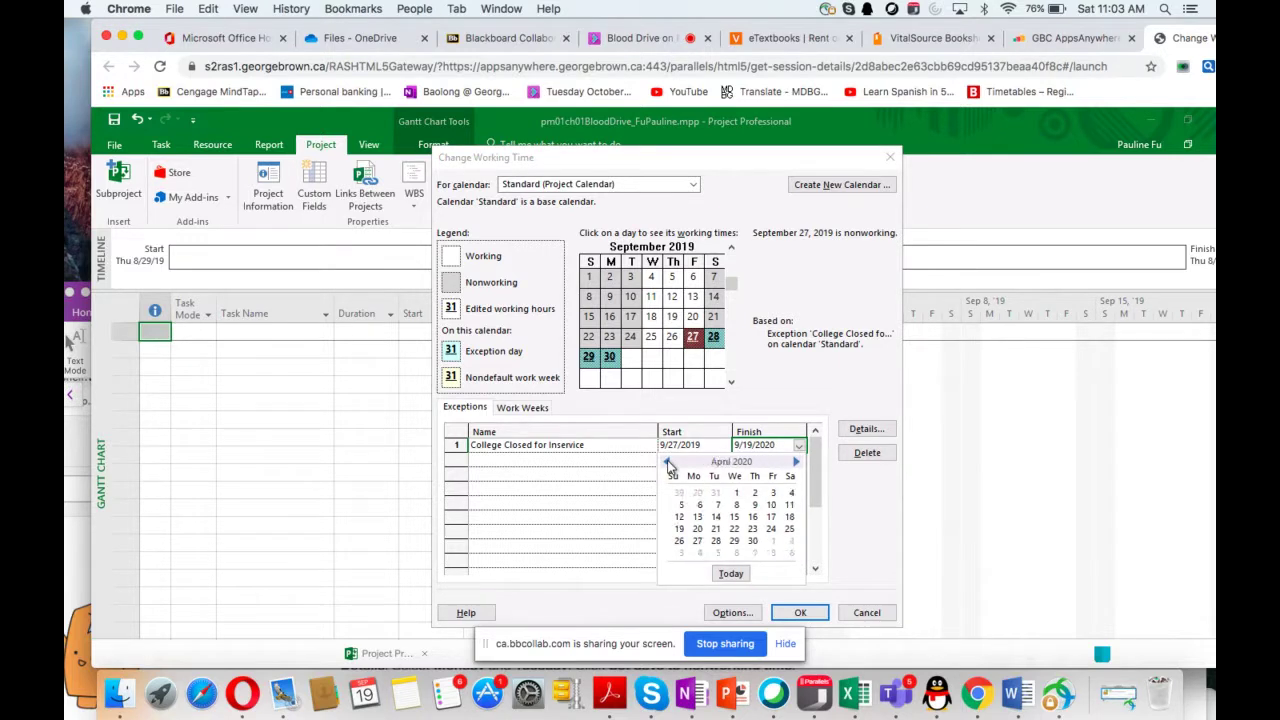
pyautogui.click(668, 462)
pyautogui.click(668, 462)
pyautogui.click(668, 462)
pyautogui.click(668, 462)
pyautogui.click(668, 462)
pyautogui.click(668, 462)
pyautogui.click(668, 462)
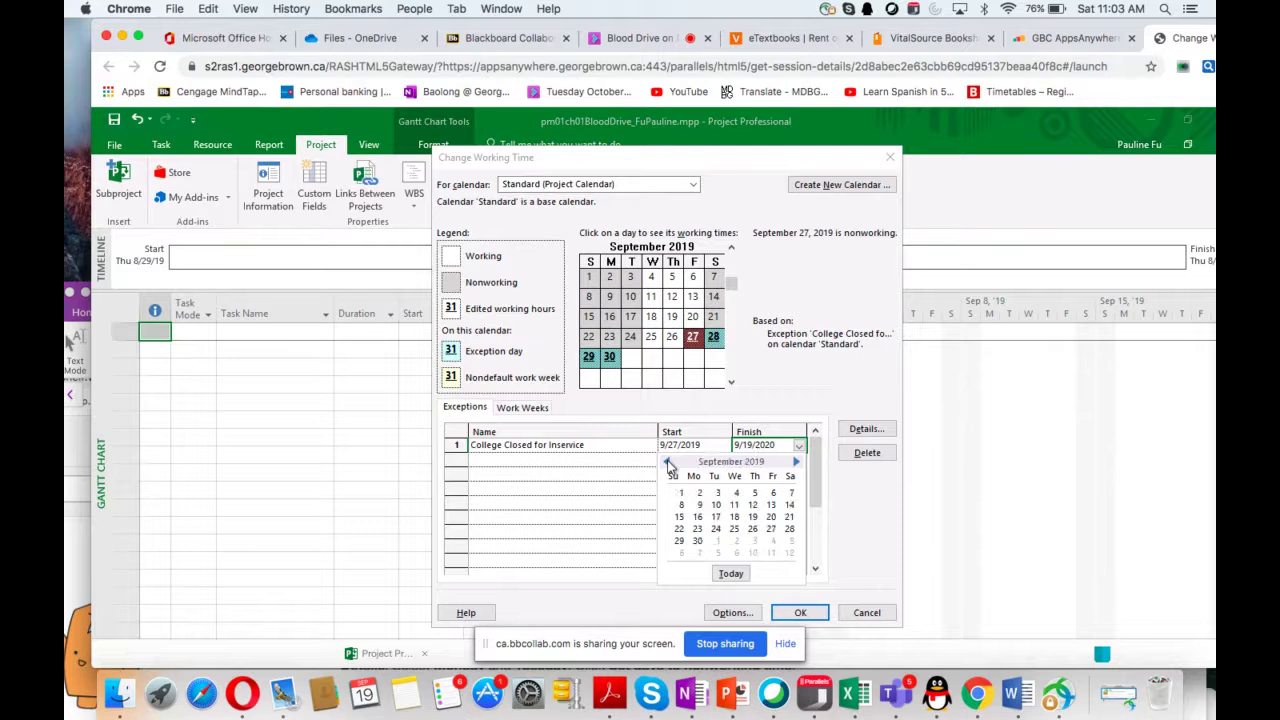
pyautogui.click(668, 462)
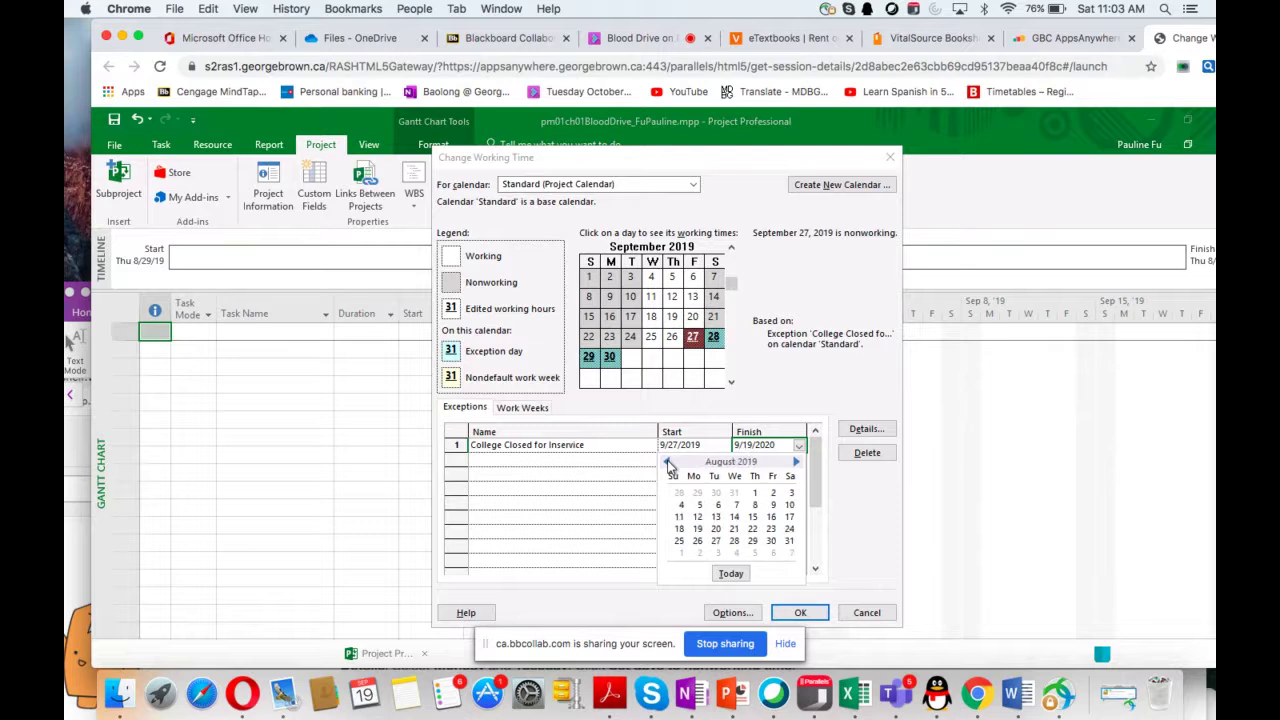
pyautogui.click(796, 462)
pyautogui.click(770, 529)
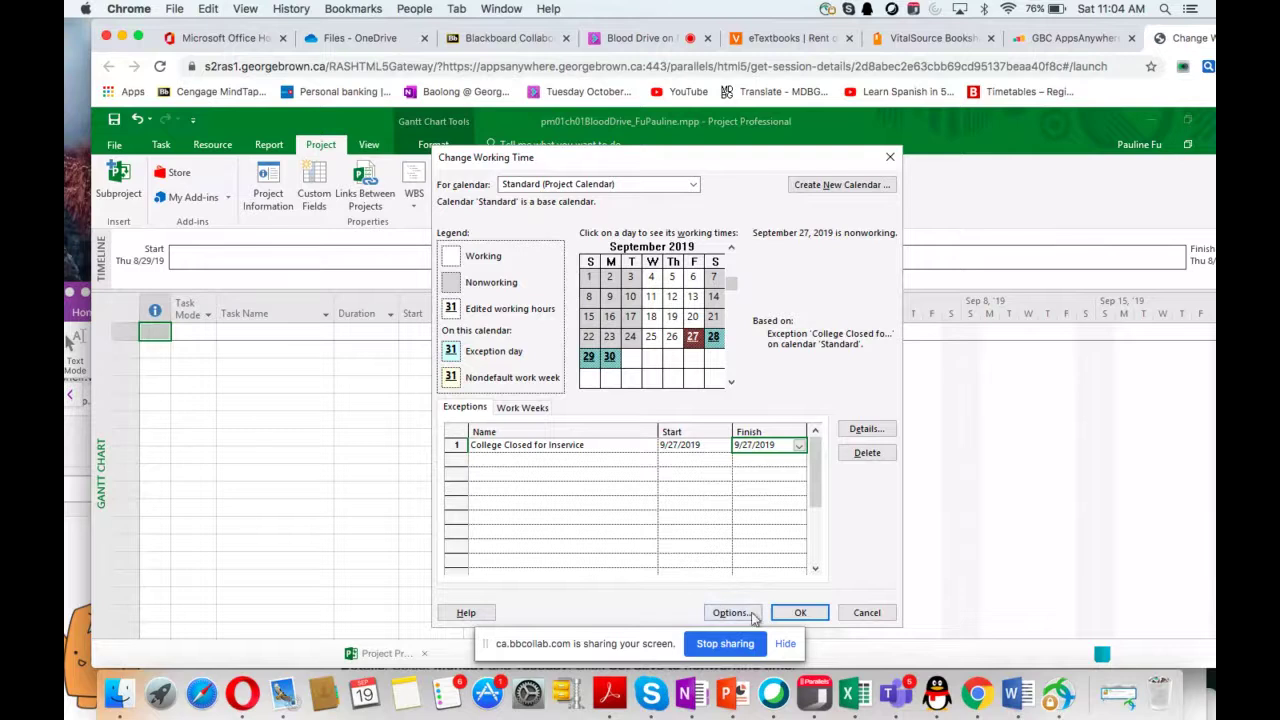
pyautogui.click(798, 613)
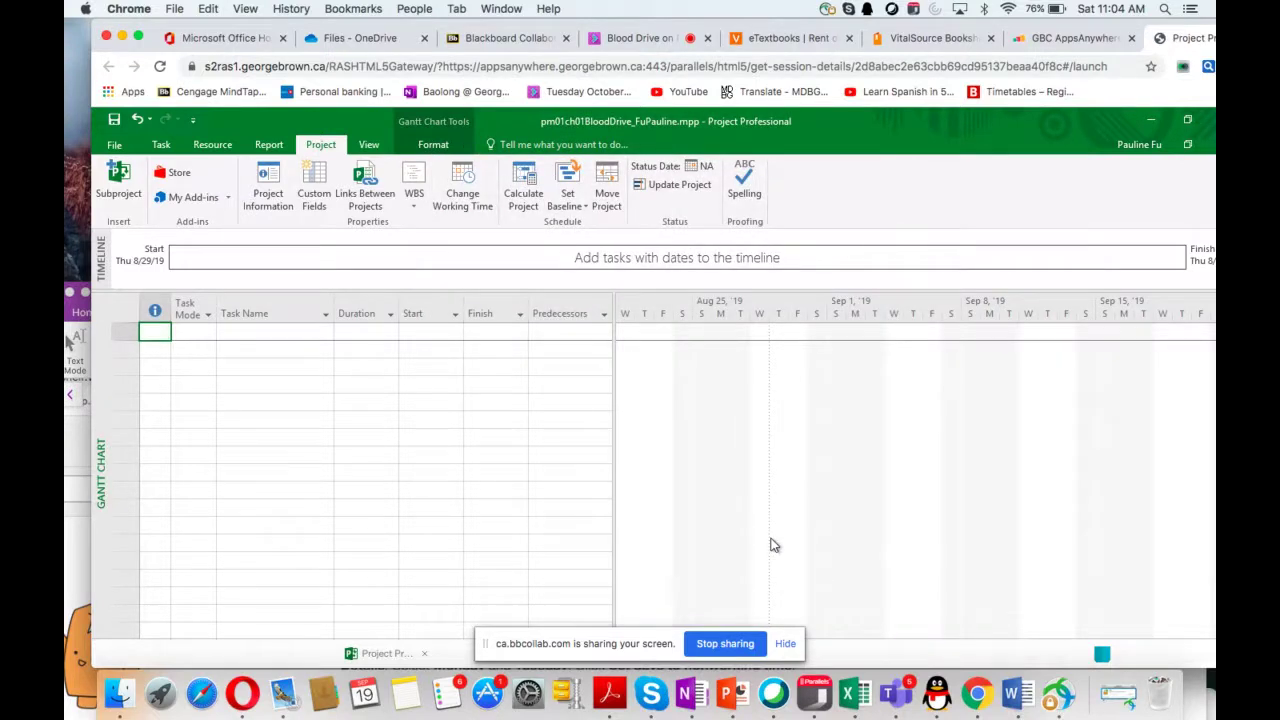
# Switch to the OneNote instructions, underline the step f label and "Auto Schedule" in red, and move the notebook window off the project
pyautogui.click(691, 694)
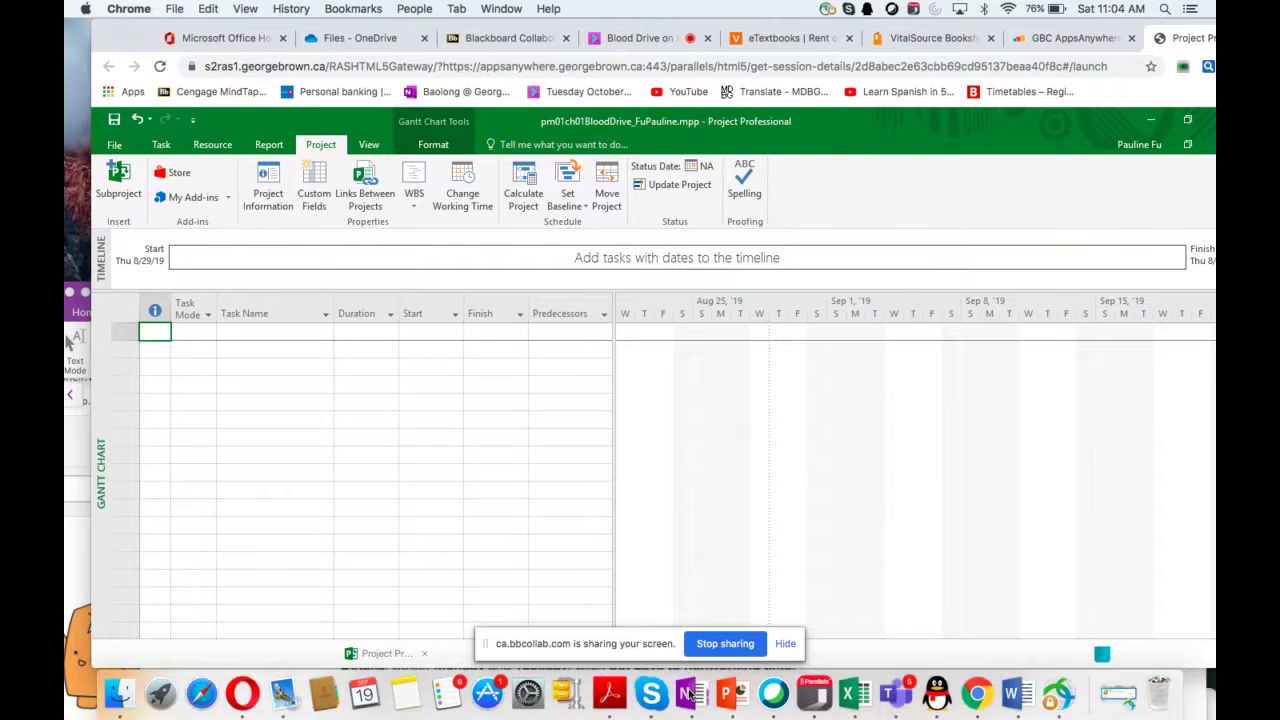
pyautogui.moveTo(721, 319); pyautogui.dragTo(740, 88)
pyautogui.scroll(-3, 641, 449)
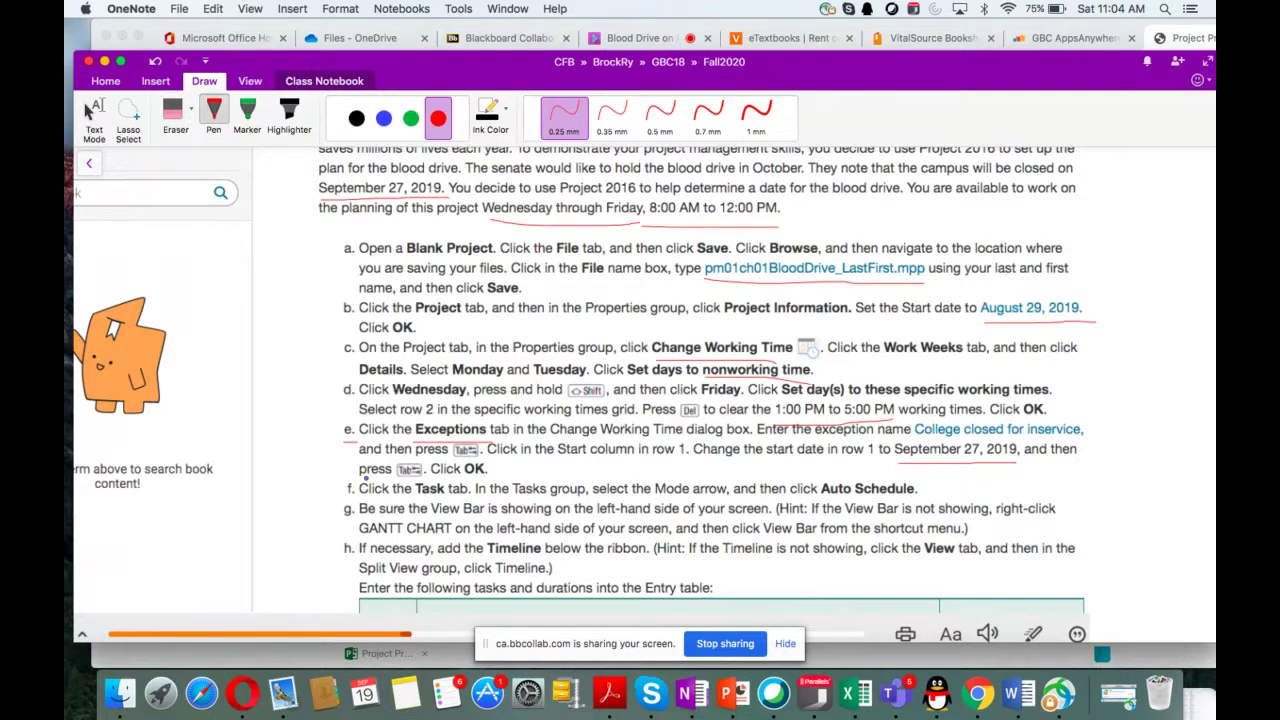
pyautogui.moveTo(340, 505); pyautogui.dragTo(384, 506)
pyautogui.moveTo(818, 502); pyautogui.dragTo(955, 500)
pyautogui.moveTo(758, 62); pyautogui.dragTo(716, 475)
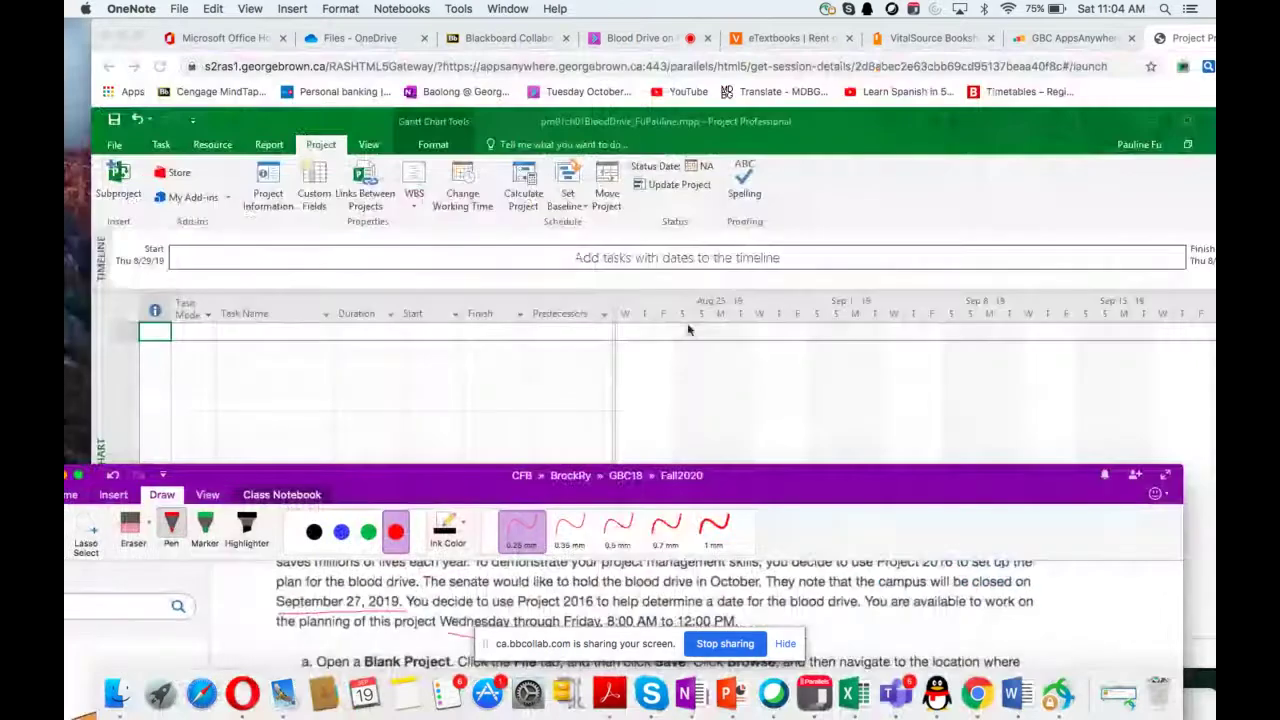
pyautogui.moveTo(556, 498); pyautogui.dragTo(608, 381)
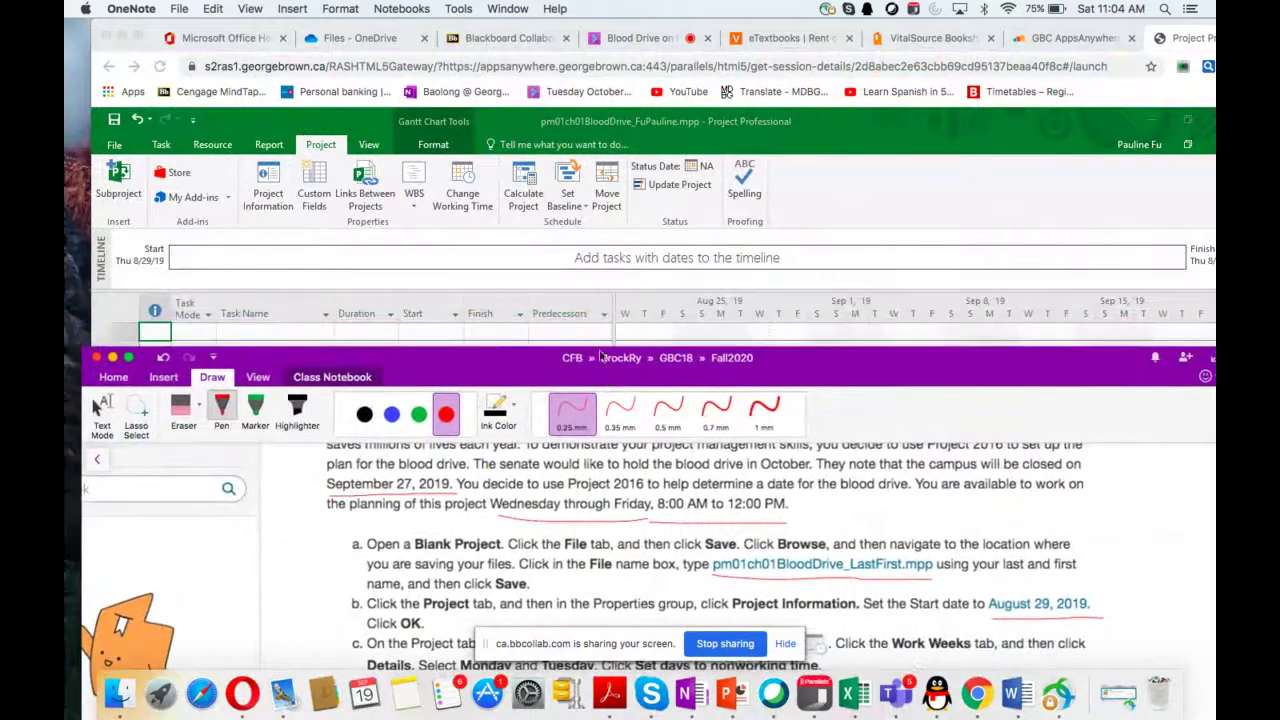
# Return to the blood drive project and set the mode for newly created tasks to Auto Schedule
pyautogui.click(356, 242)
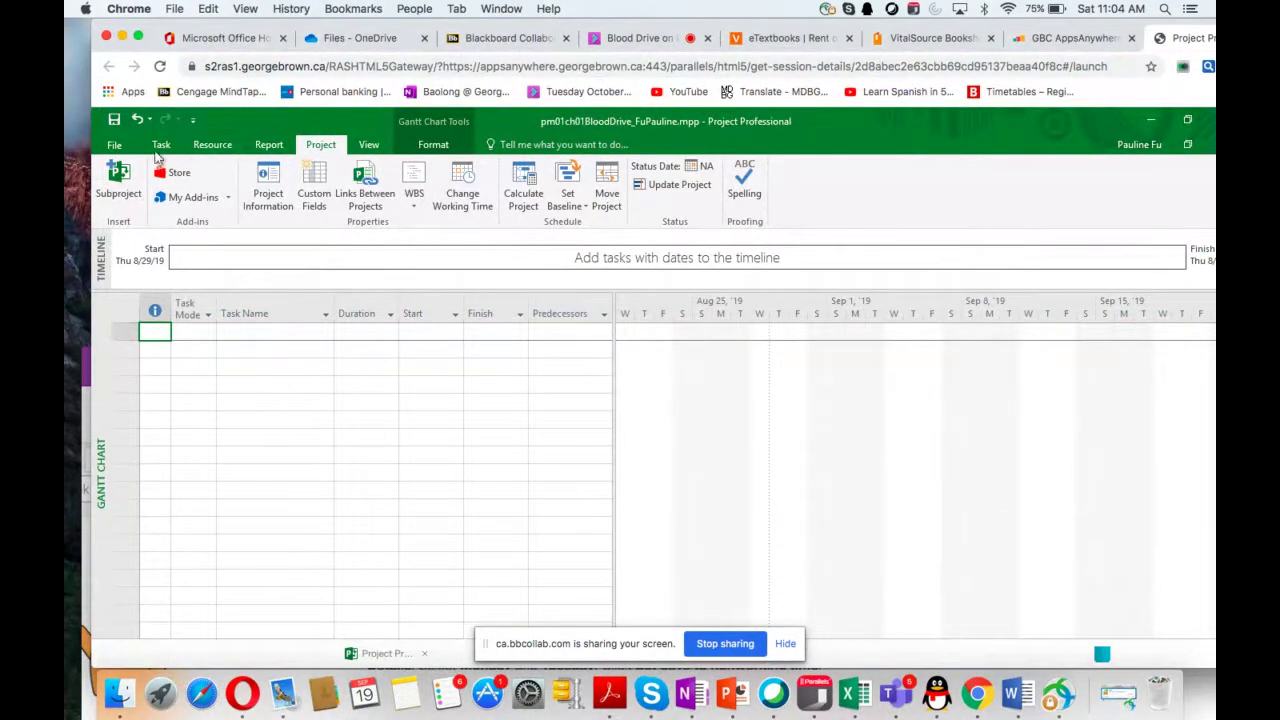
pyautogui.click(160, 144)
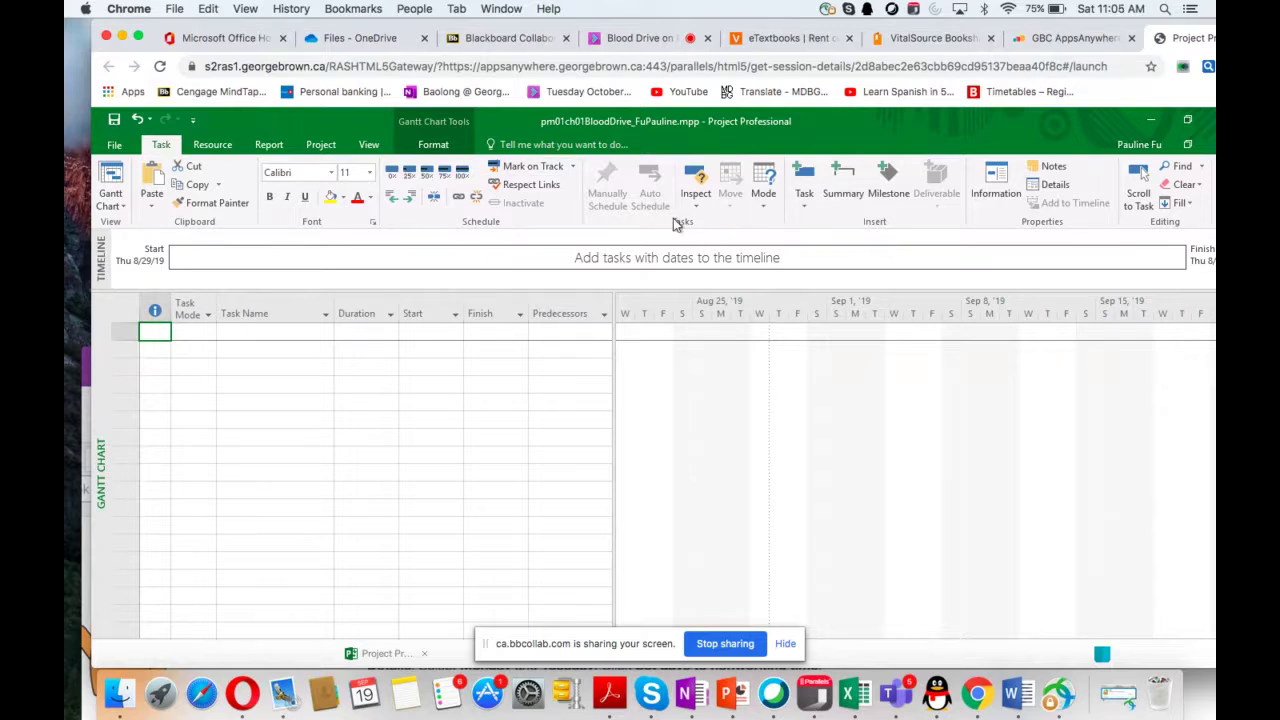
pyautogui.click(765, 205)
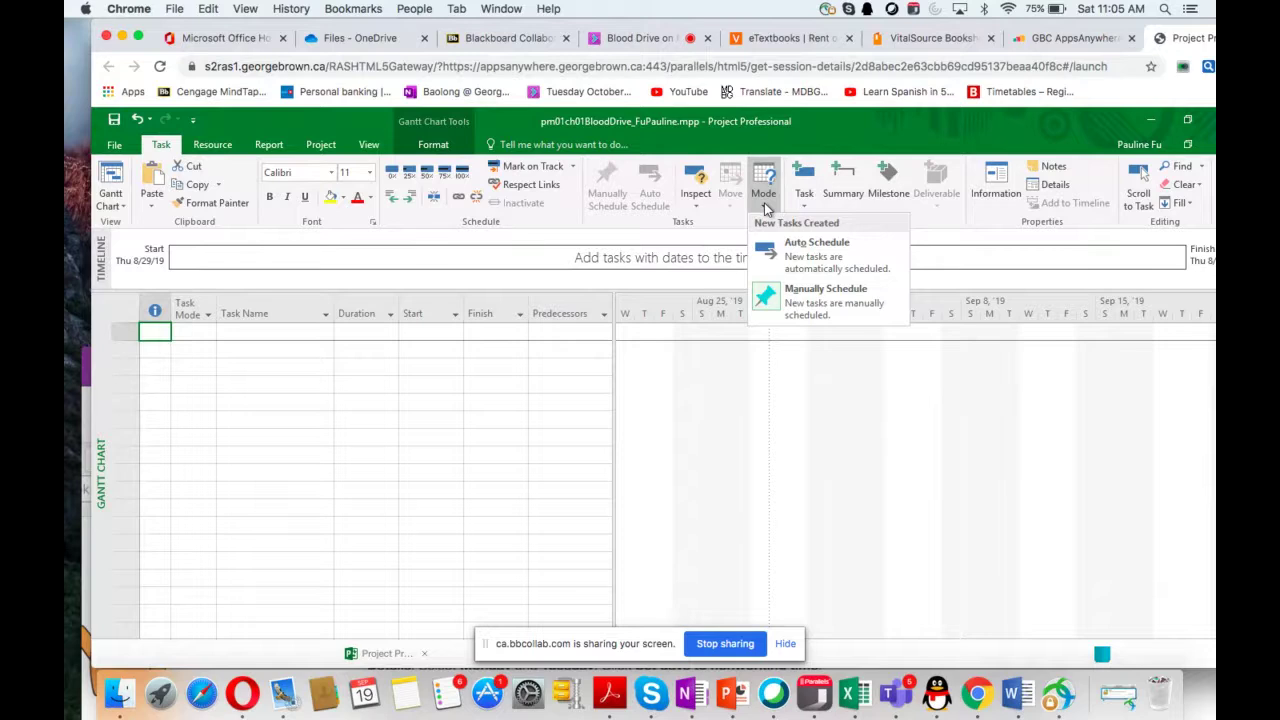
pyautogui.click(804, 250)
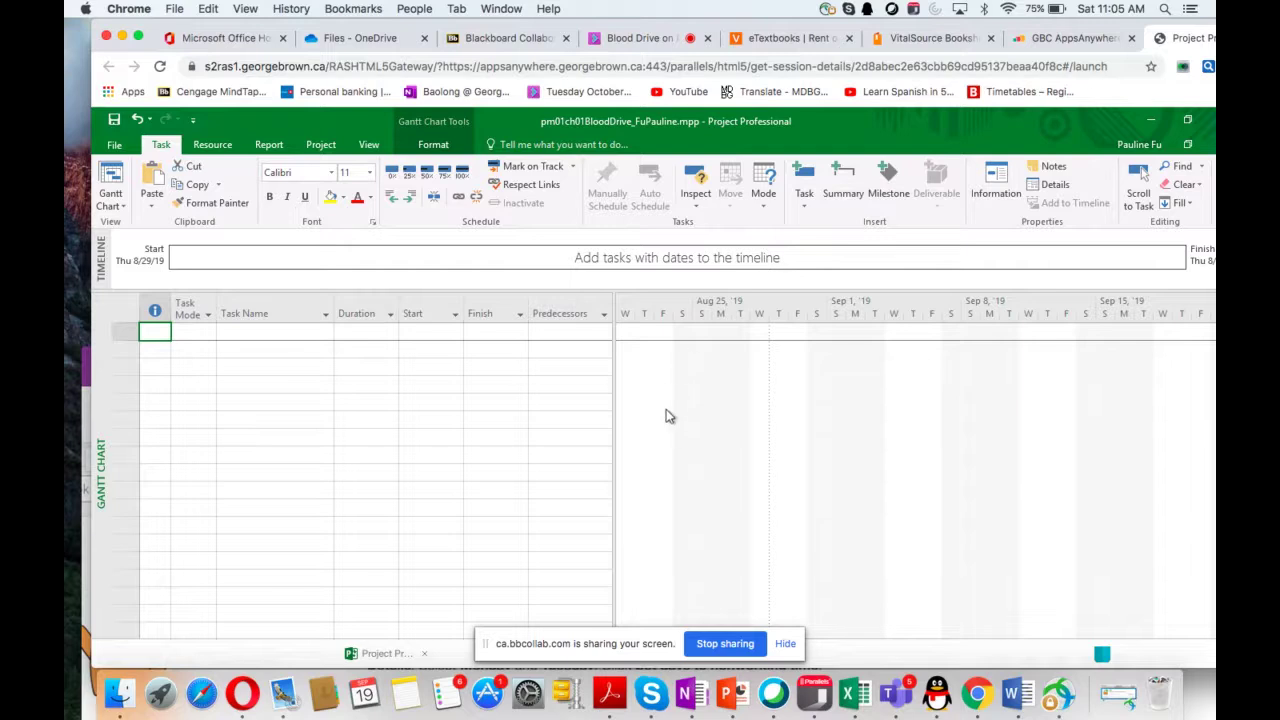
# Switch to the OneNote instructions and underline the step g label and "View Bar" in red
pyautogui.click(686, 693)
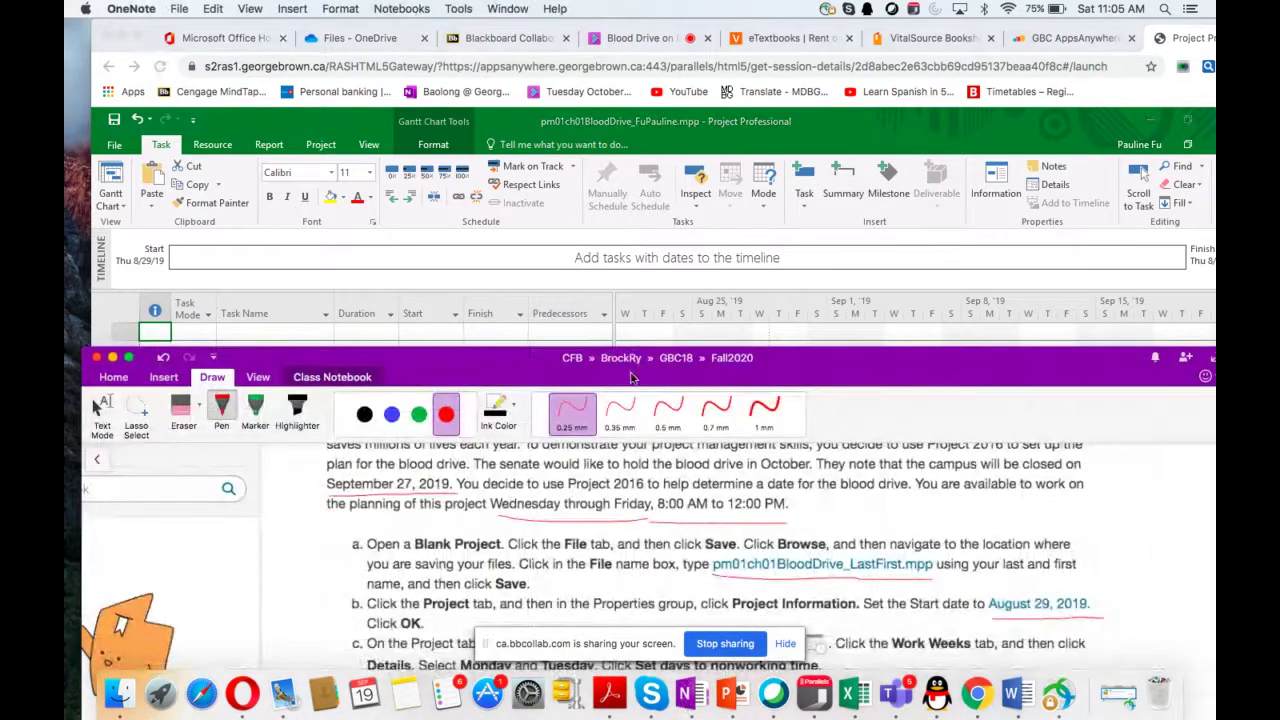
pyautogui.scroll(-10, 780, 300)
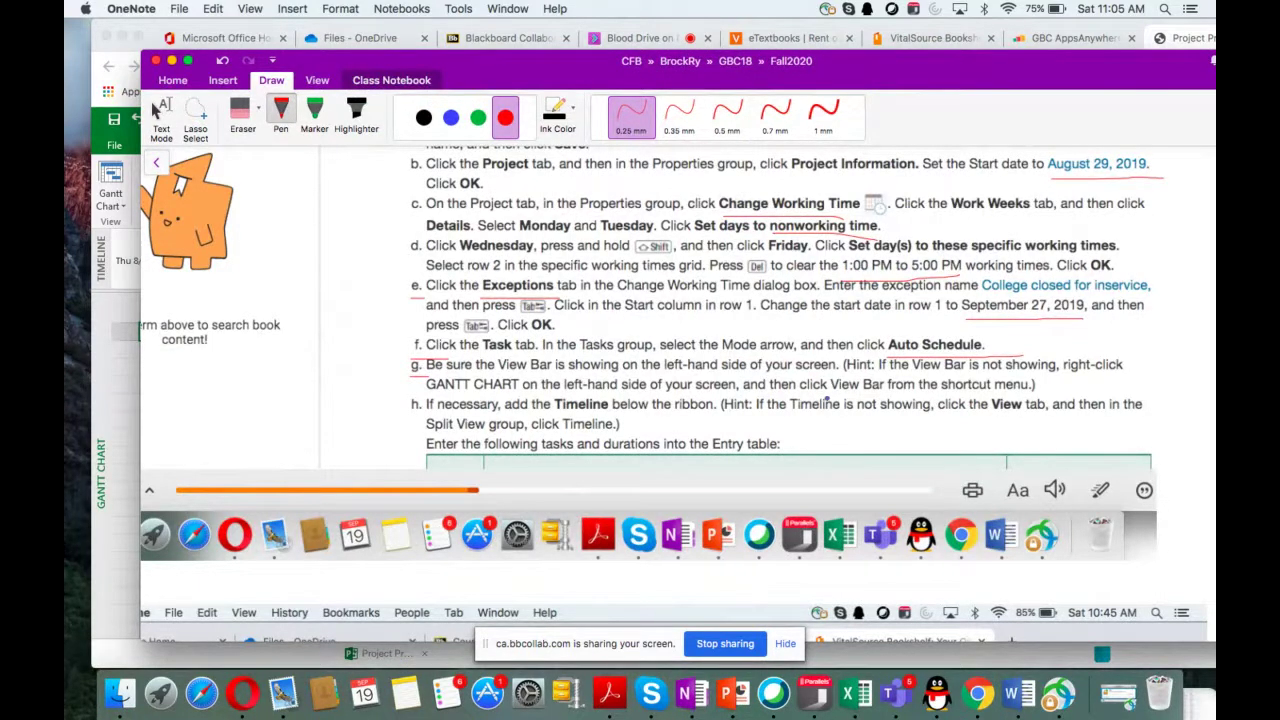
pyautogui.moveTo(826, 401); pyautogui.dragTo(900, 394)
pyautogui.moveTo(531, 78); pyautogui.dragTo(548, 560)
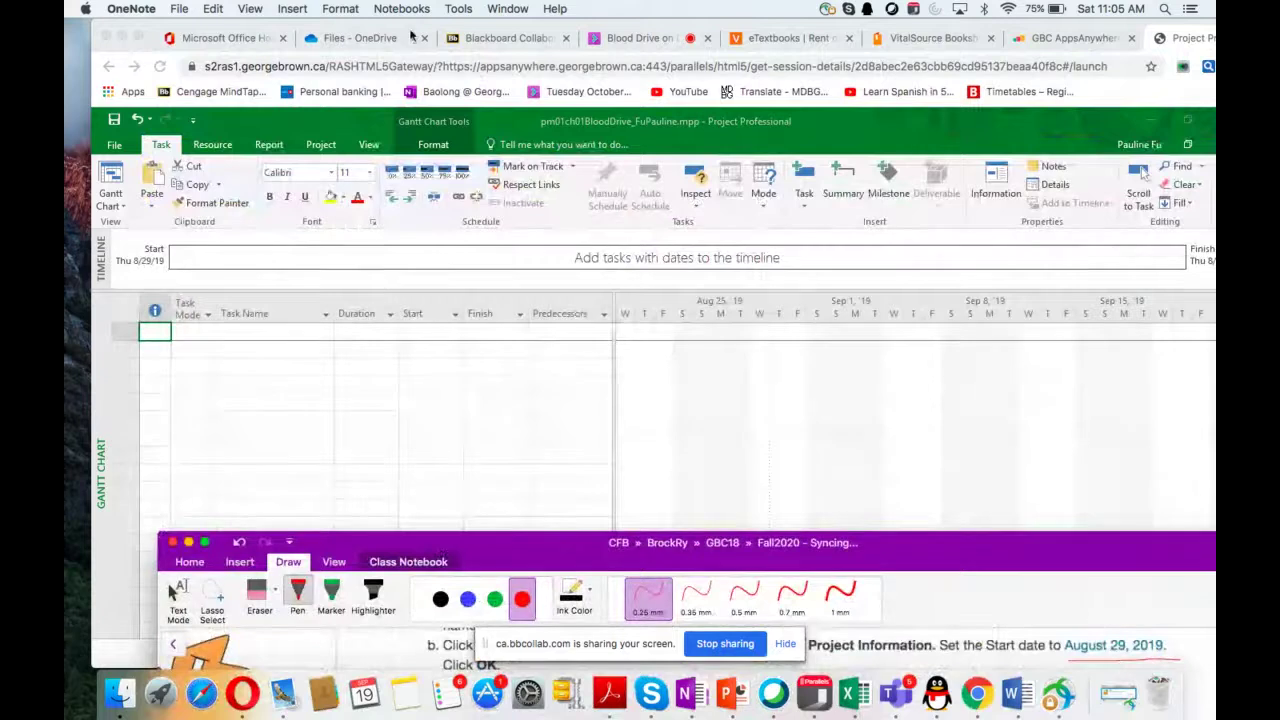
# Return to the blood drive project and display the View Bar beside the Gantt chart
pyautogui.click(314, 322)
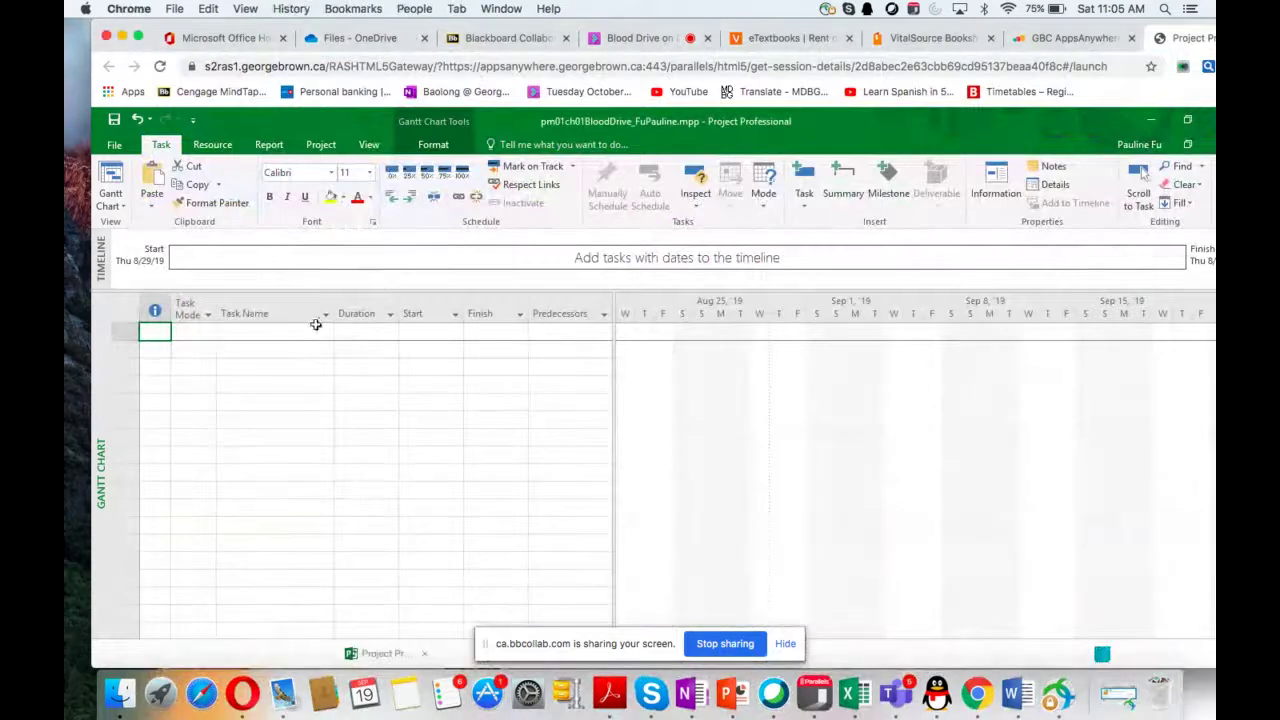
pyautogui.rightClick(106, 498)
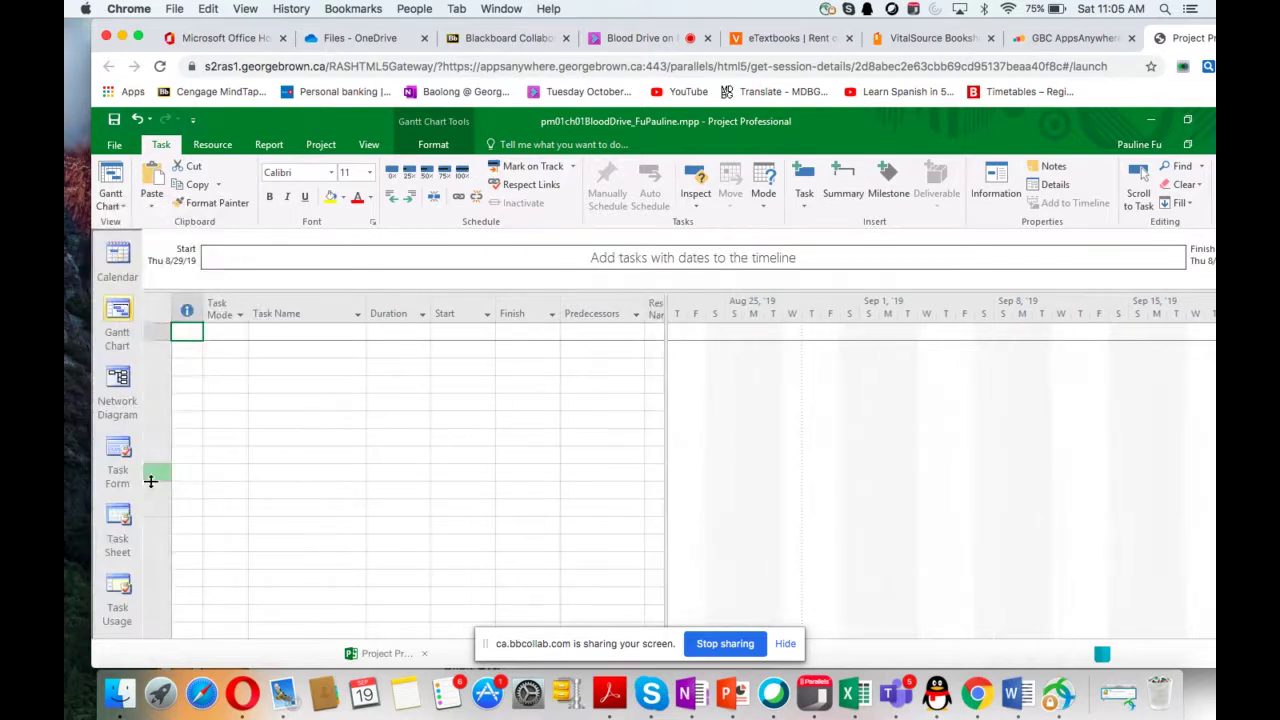
pyautogui.click(150, 482)
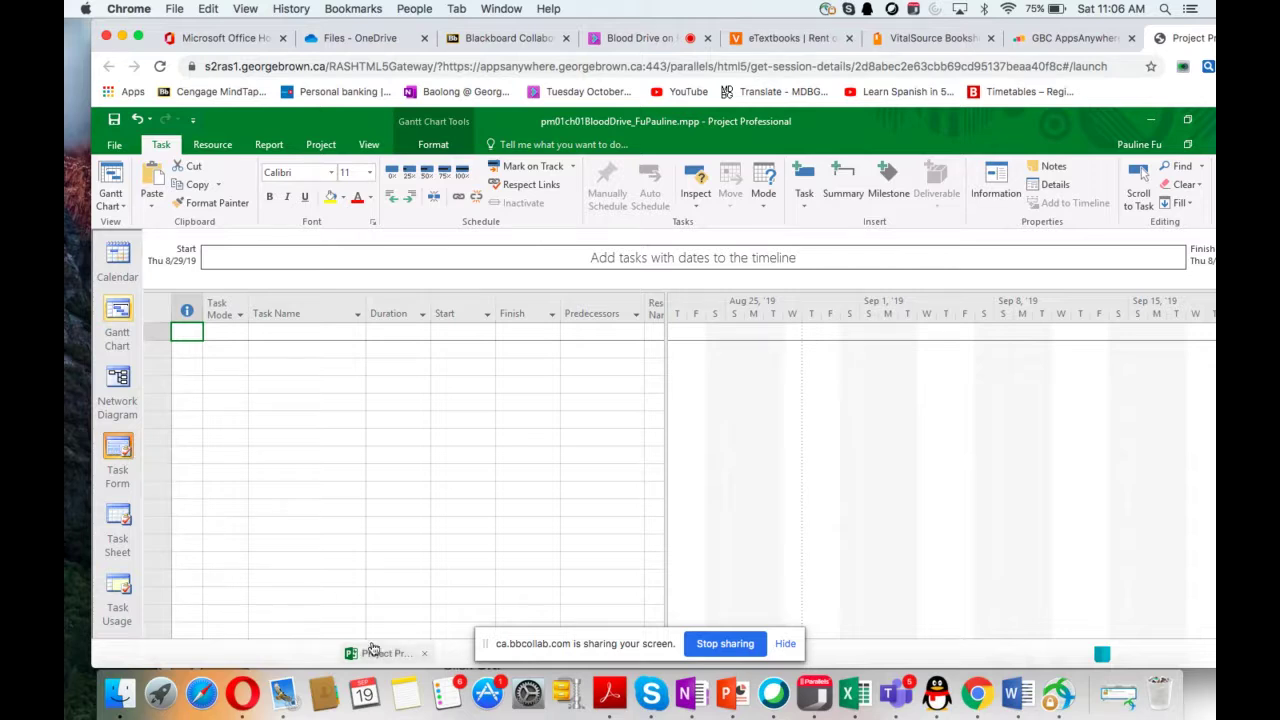
# Underline the step h label and "Timeline" in red in the OneNote instructions, and return to the blood drive project
pyautogui.click(688, 692)
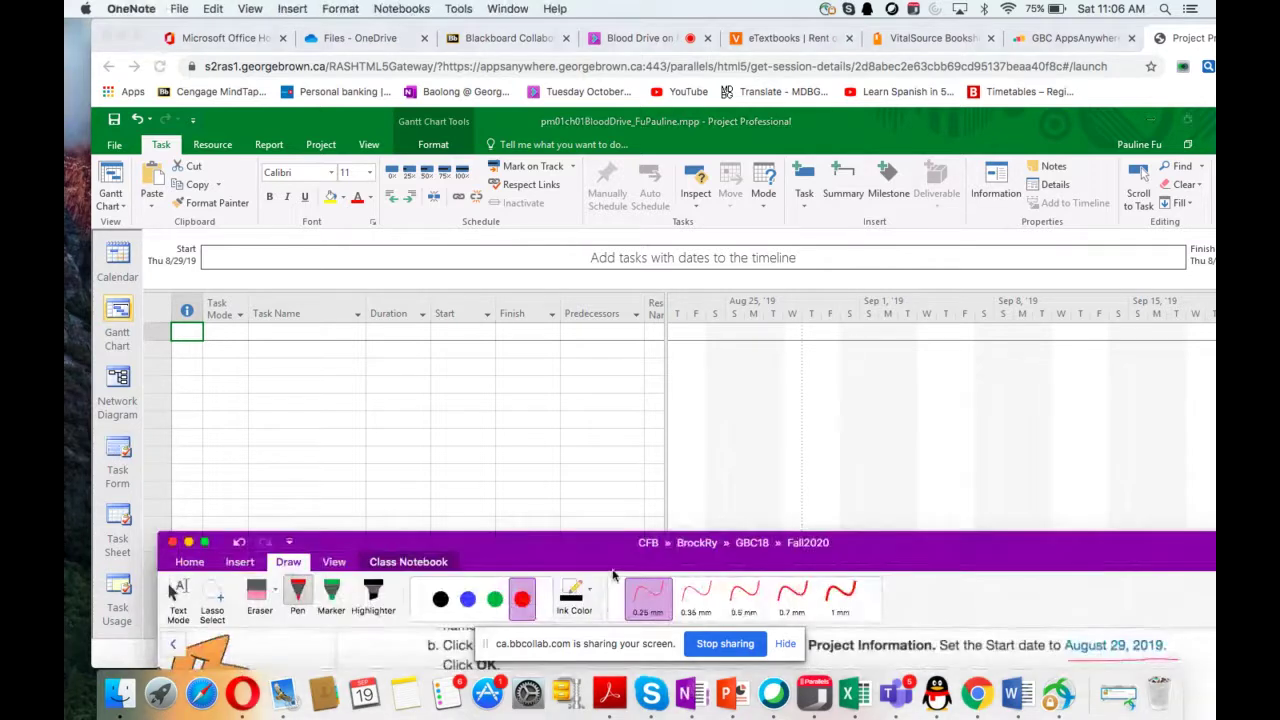
pyautogui.moveTo(568, 468); pyautogui.dragTo(521, 121)
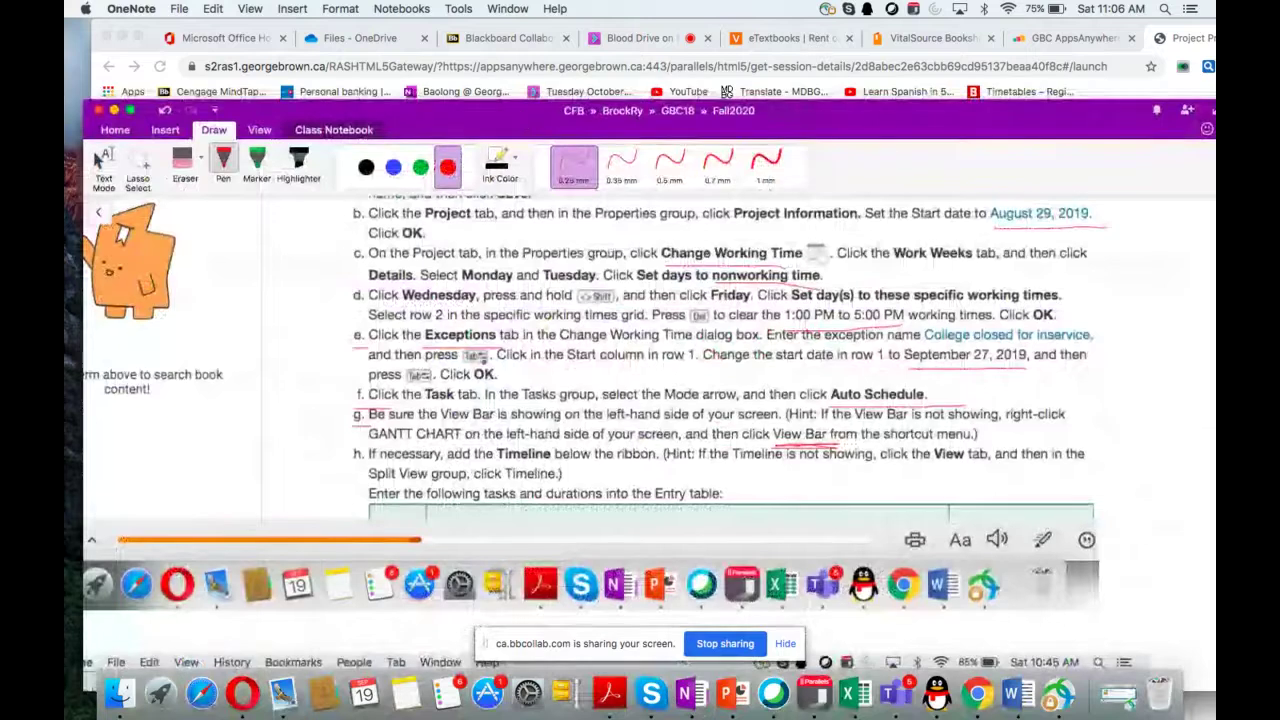
pyautogui.scroll(-5, 700, 300)
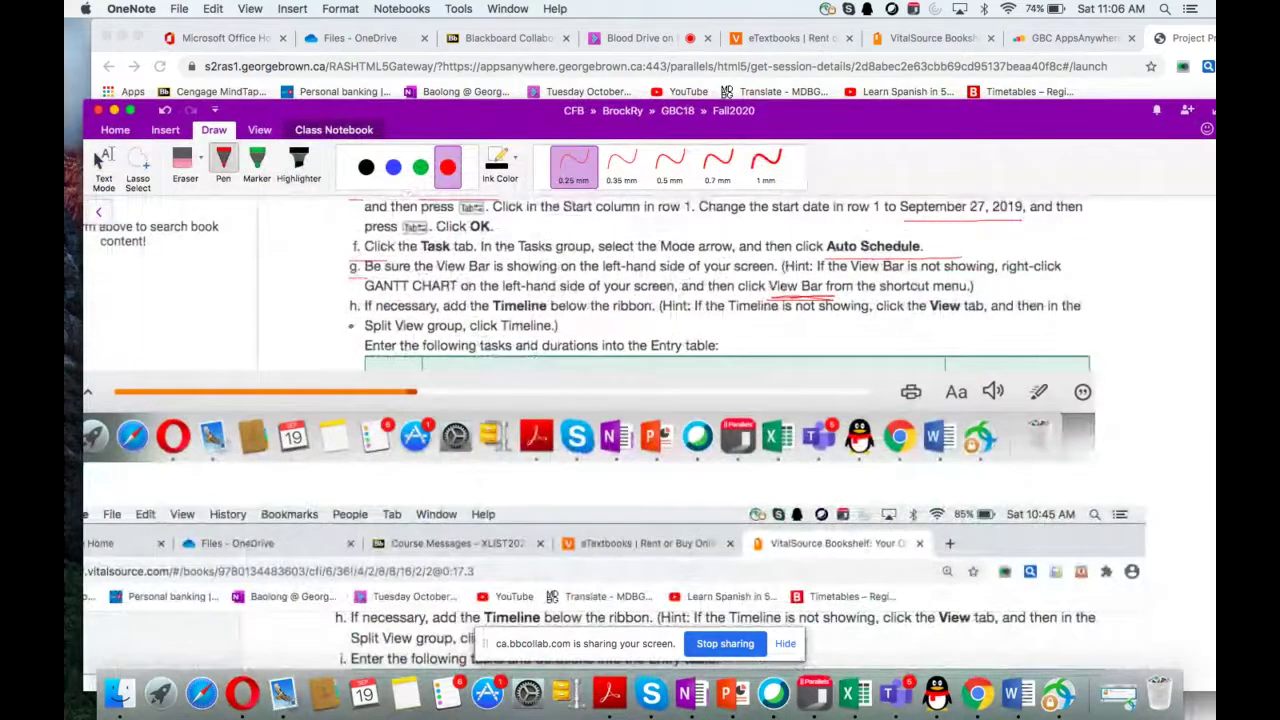
pyautogui.moveTo(350, 318); pyautogui.dragTo(364, 318)
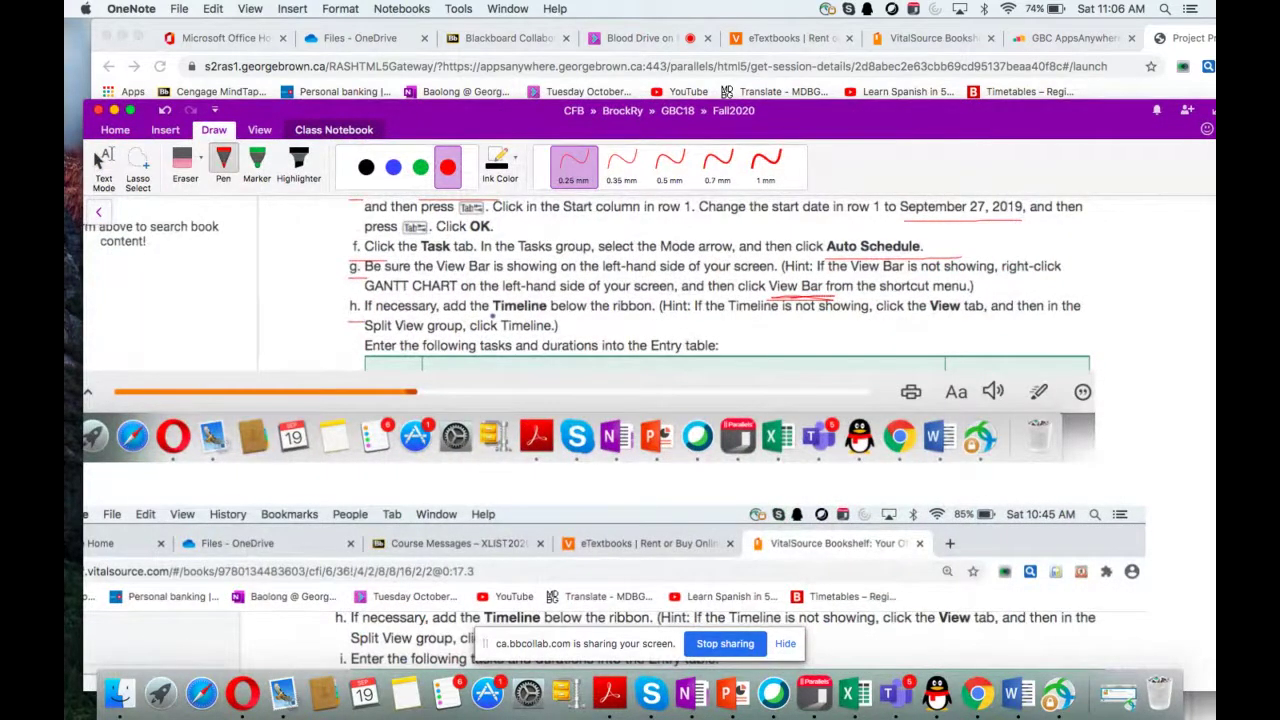
pyautogui.moveTo(482, 315); pyautogui.dragTo(558, 314)
pyautogui.moveTo(527, 126); pyautogui.dragTo(613, 551)
pyautogui.click(486, 294)
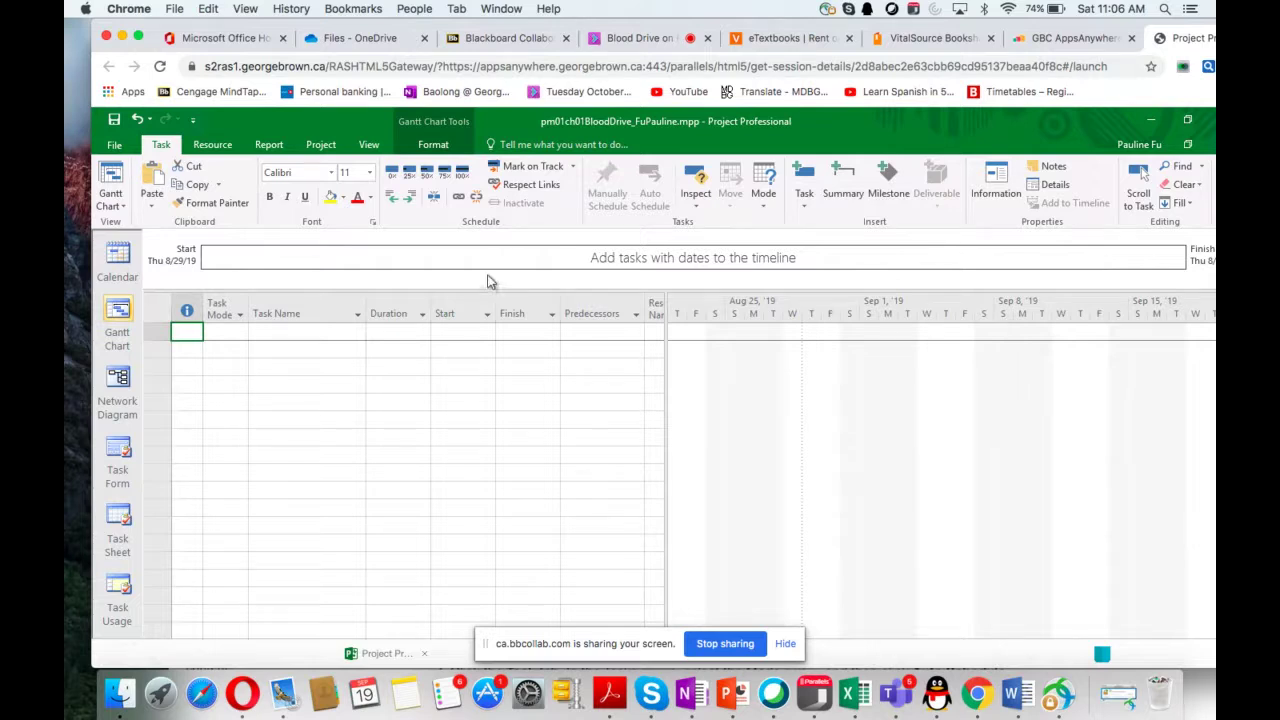
# Hide the Timeline above the Gantt chart and display it again
pyautogui.click(366, 150)
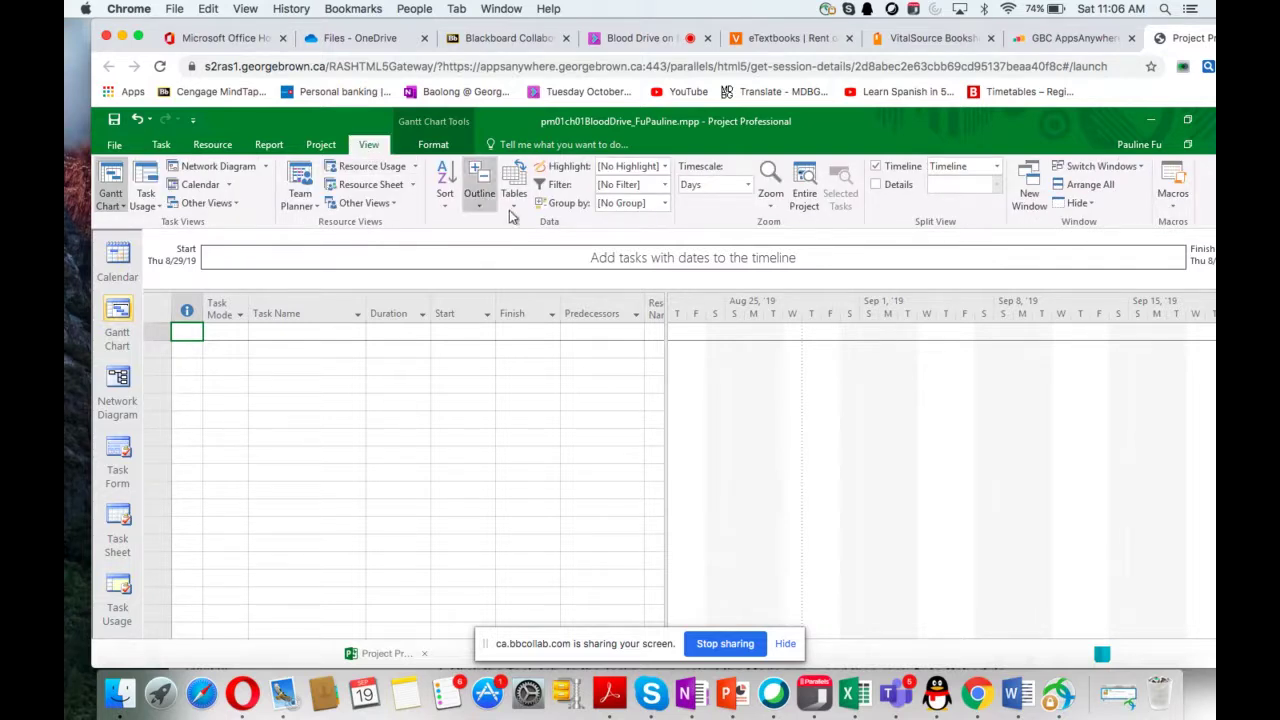
pyautogui.click(876, 168)
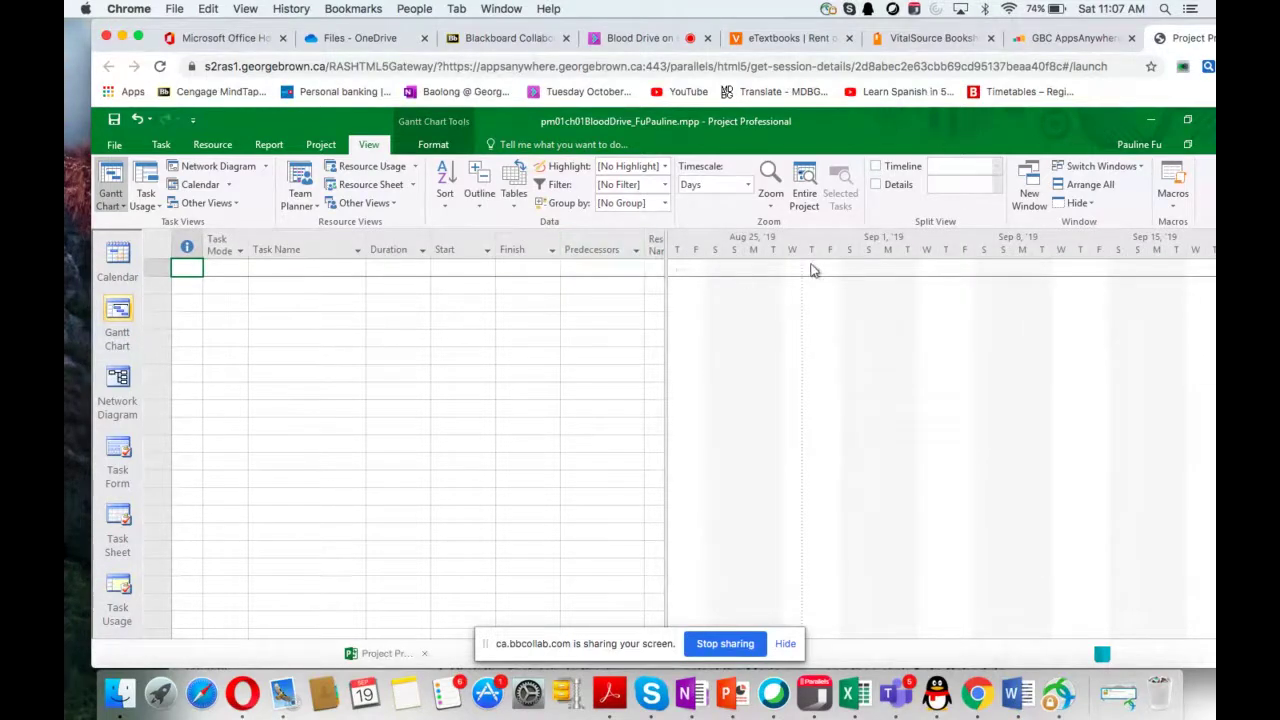
pyautogui.click(877, 170)
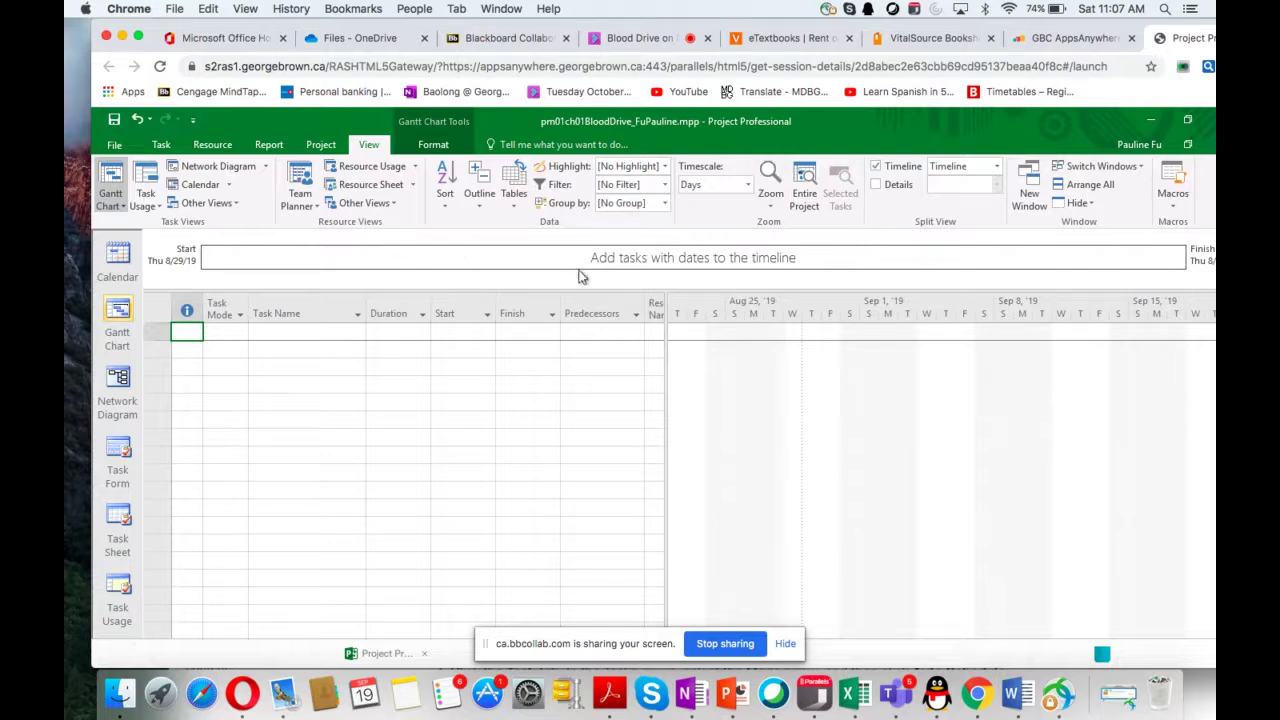
# Turn the Timeline off and back on once more
pyautogui.click(876, 168)
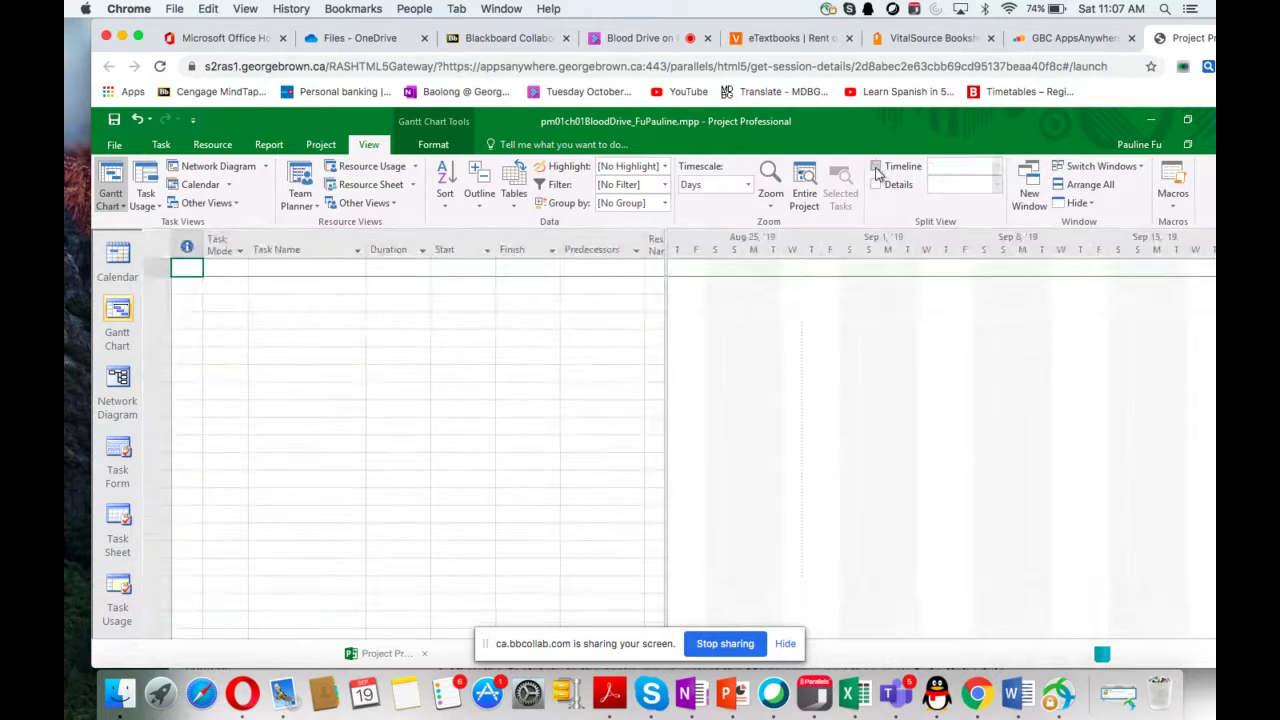
pyautogui.click(876, 168)
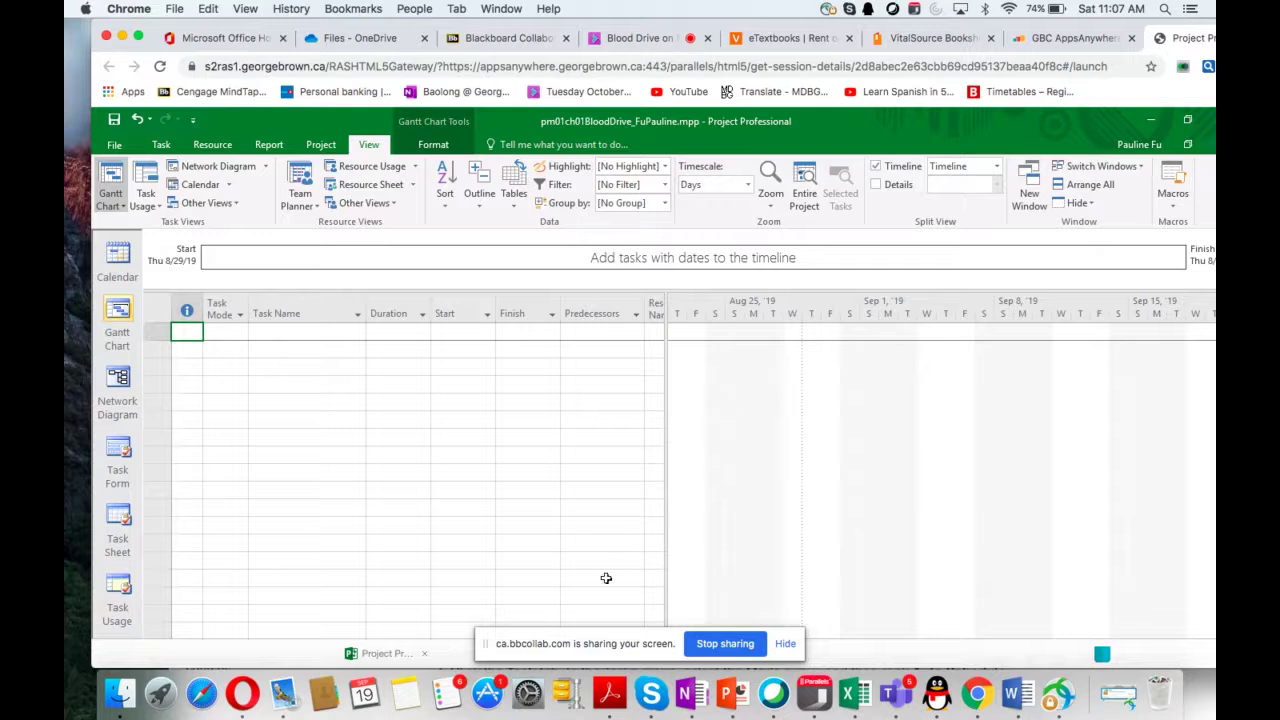
# Switch to the OneNote instructions and underline the step i label in red above the table of tasks and durations
pyautogui.click(692, 688)
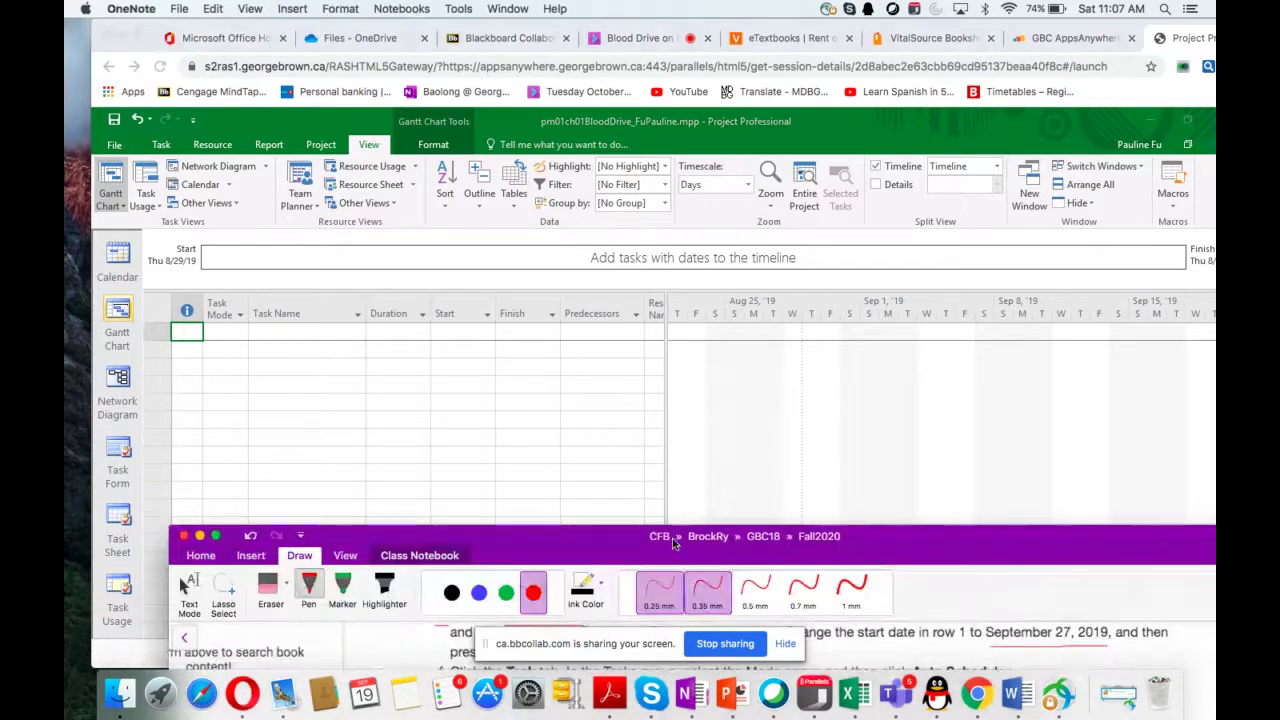
pyautogui.moveTo(625, 524); pyautogui.dragTo(590, 78)
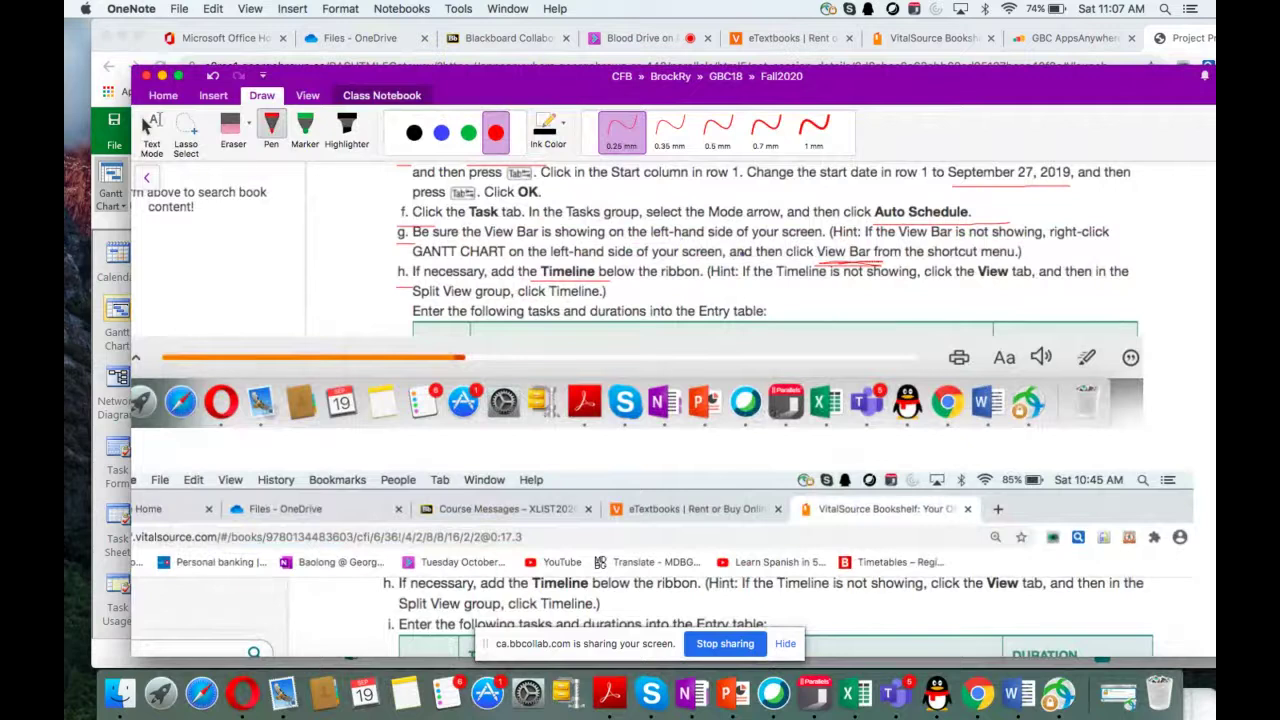
pyautogui.scroll(-3, 715, 285)
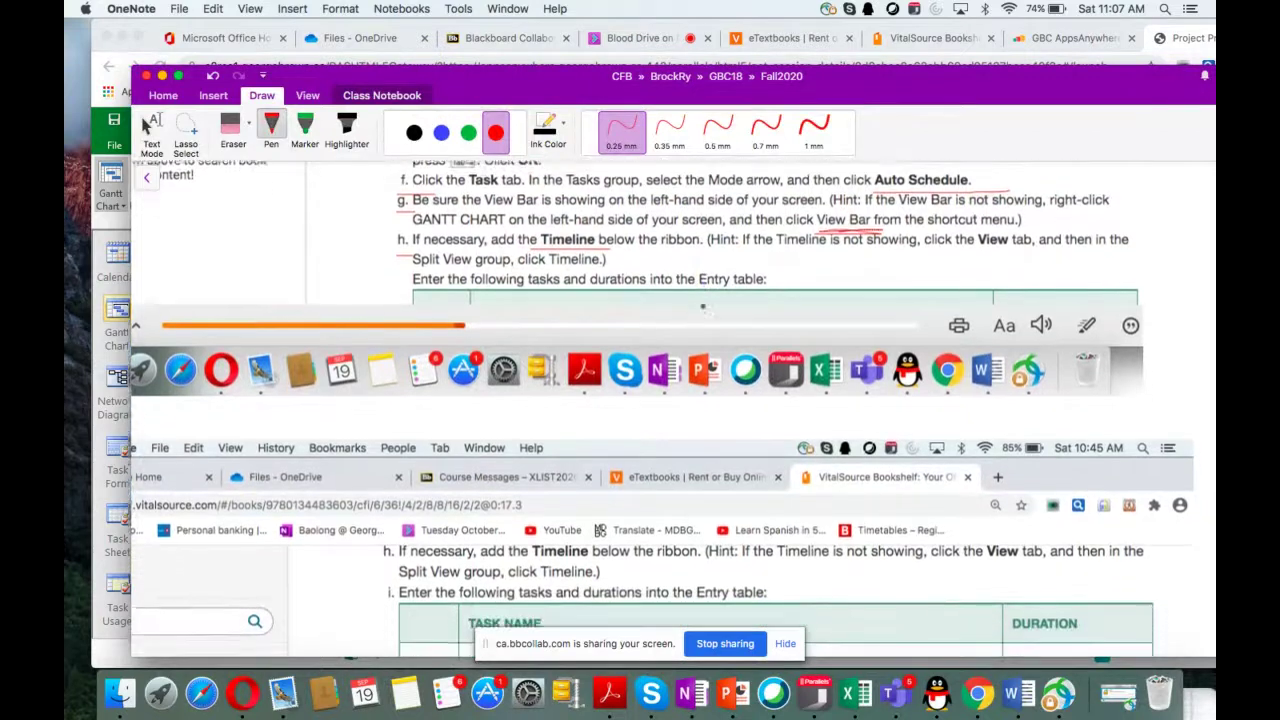
pyautogui.scroll(-10, 703, 306)
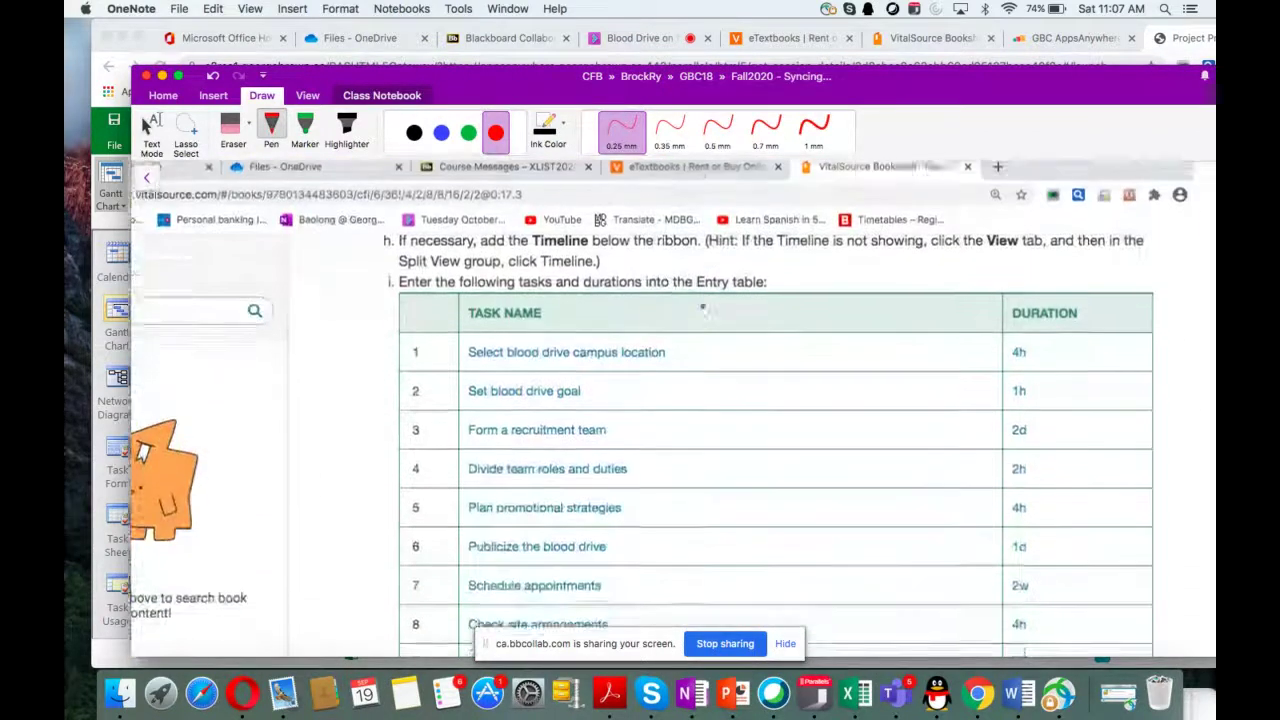
pyautogui.scroll(1, 703, 306)
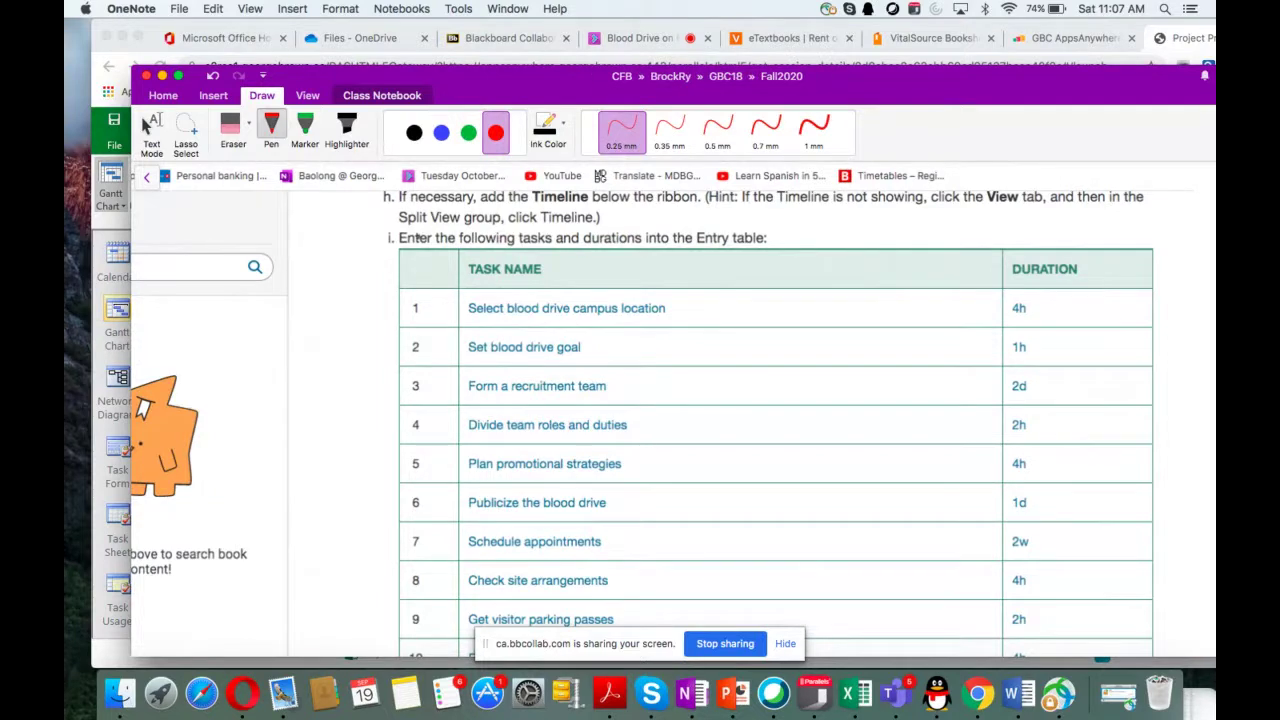
pyautogui.moveTo(384, 245); pyautogui.dragTo(405, 246)
pyautogui.scroll(-1, 811, 334)
pyautogui.scroll(-1, 811, 334)
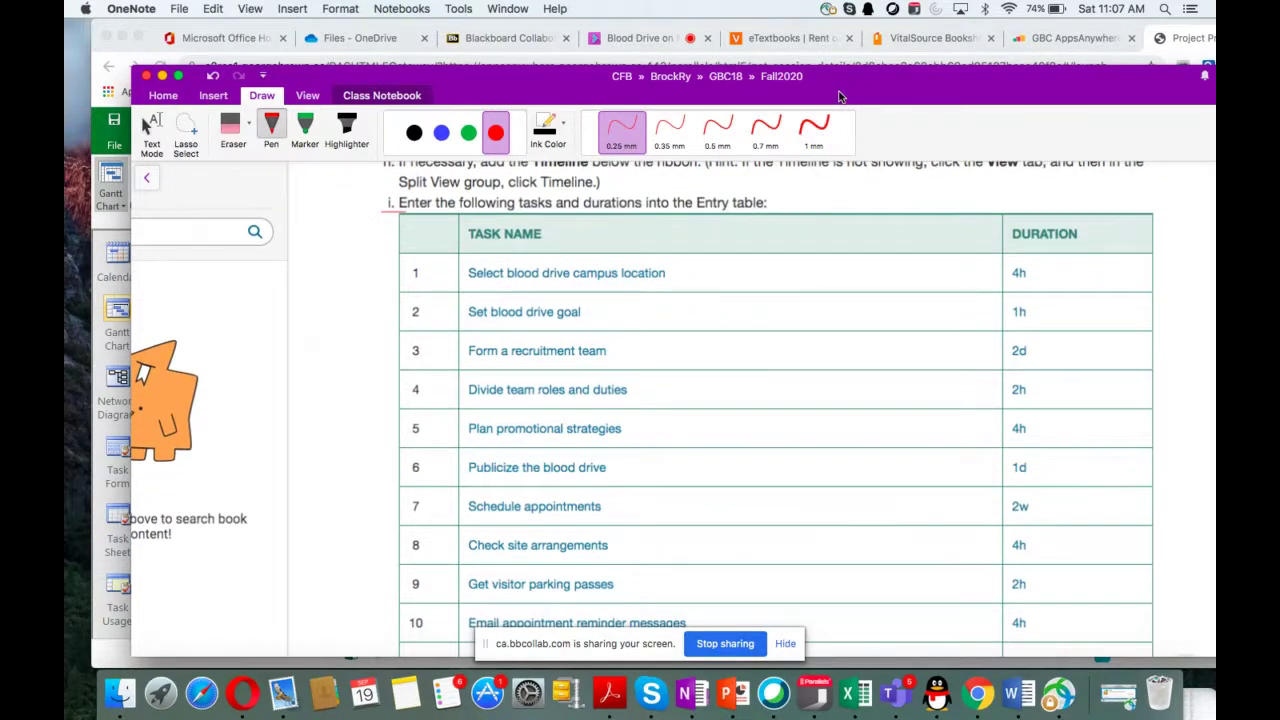
# Return to the blood drive project and shift the table and Gantt chart divider to the end of the Predecessors column
pyautogui.moveTo(841, 97); pyautogui.dragTo(771, 452)
pyautogui.click(769, 124)
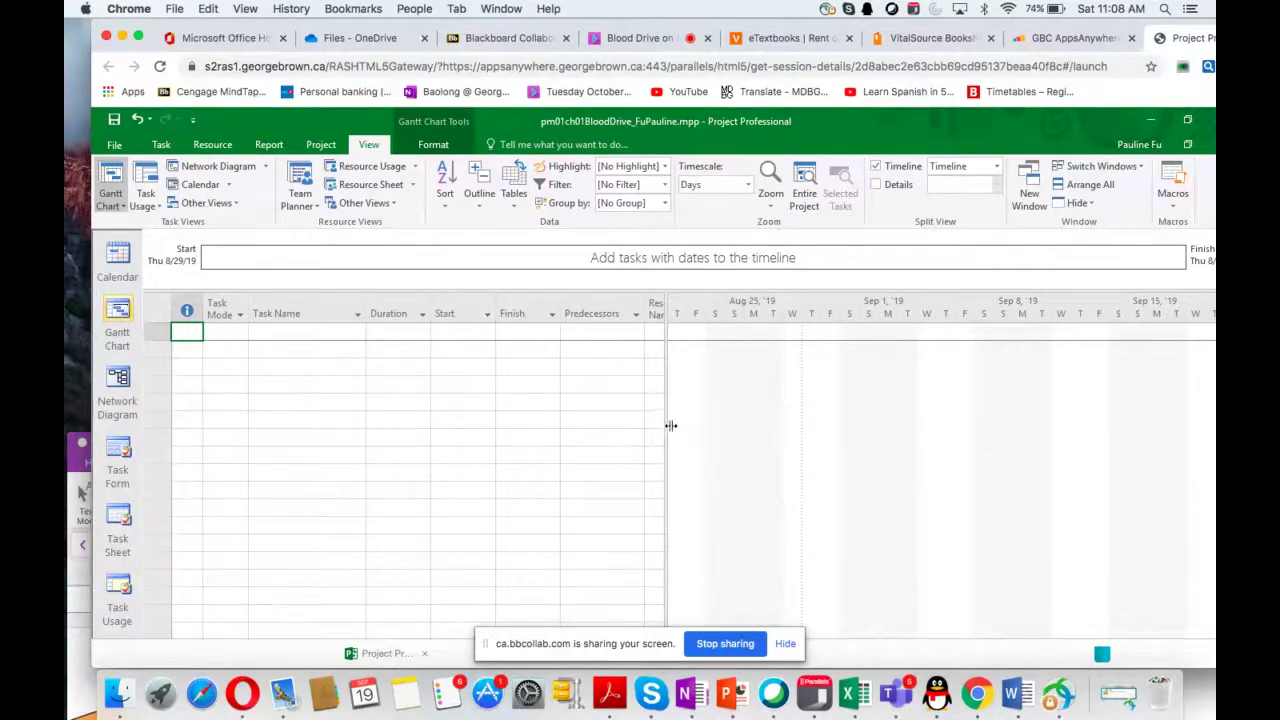
pyautogui.moveTo(666, 424); pyautogui.dragTo(632, 408)
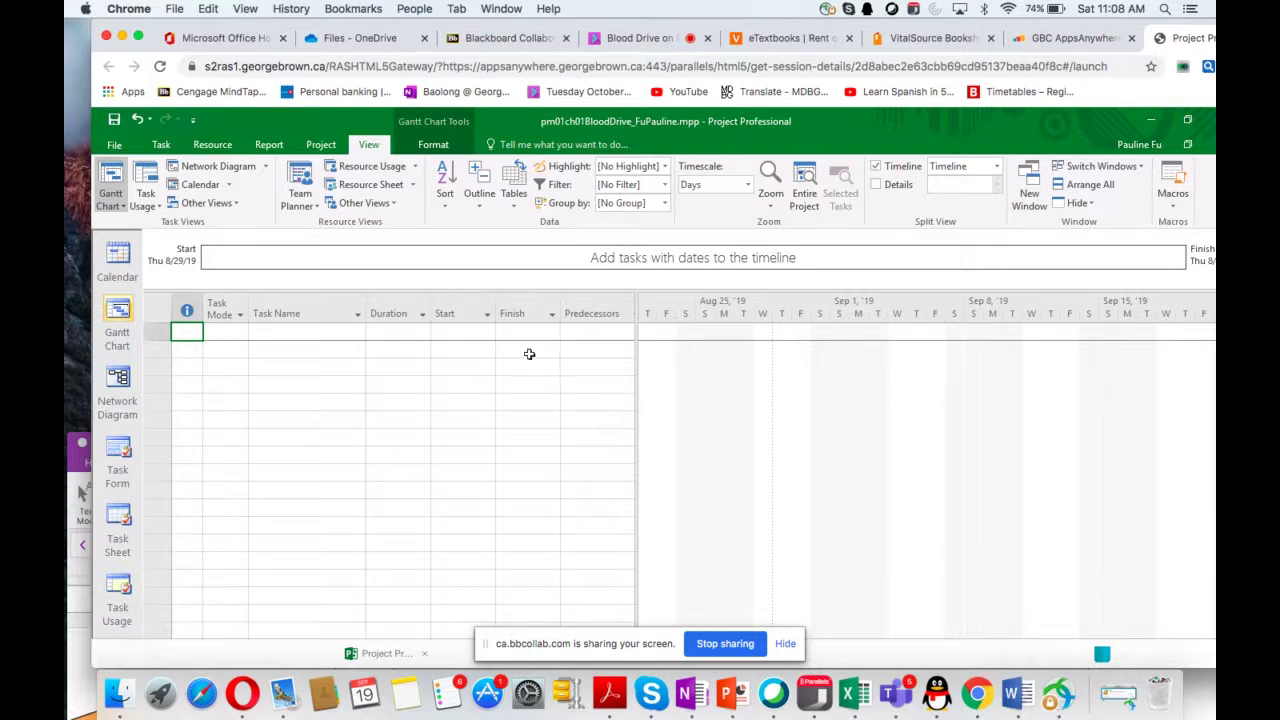
# Enter "Select blood drive campus location" as the first task in the Entry table with a duration of 4h
pyautogui.click(279, 333)
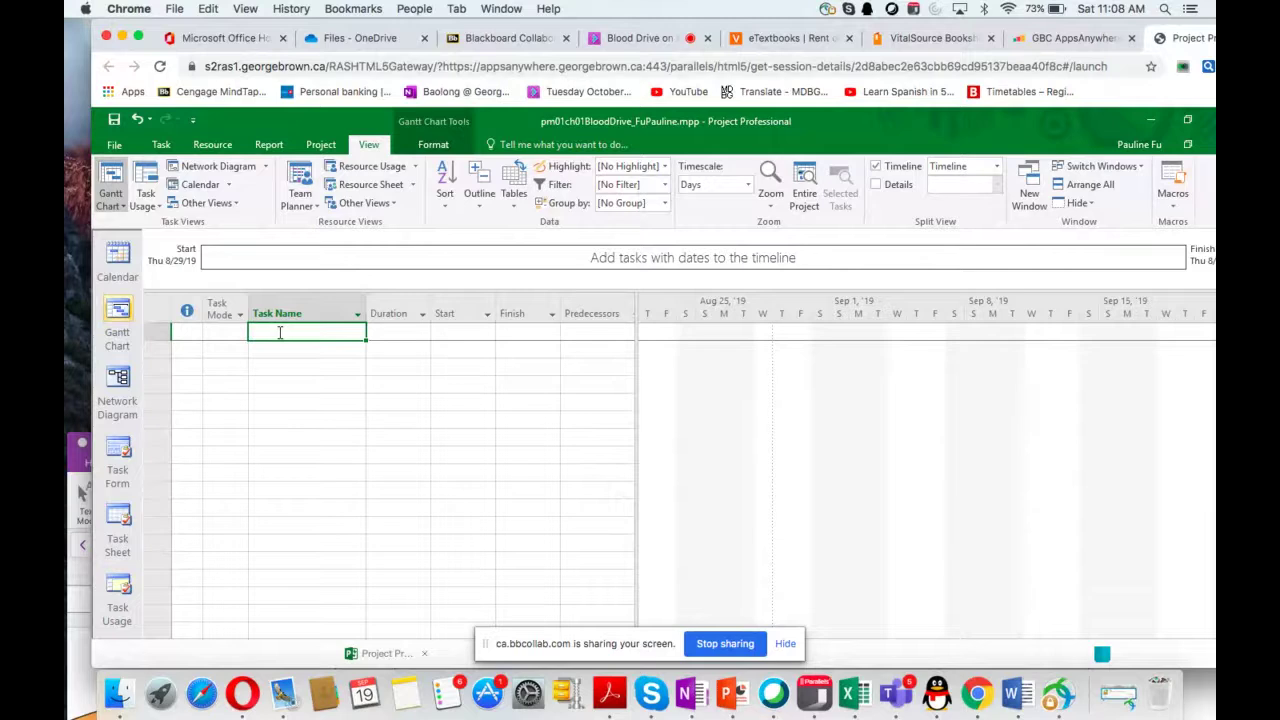
pyautogui.write('Select')
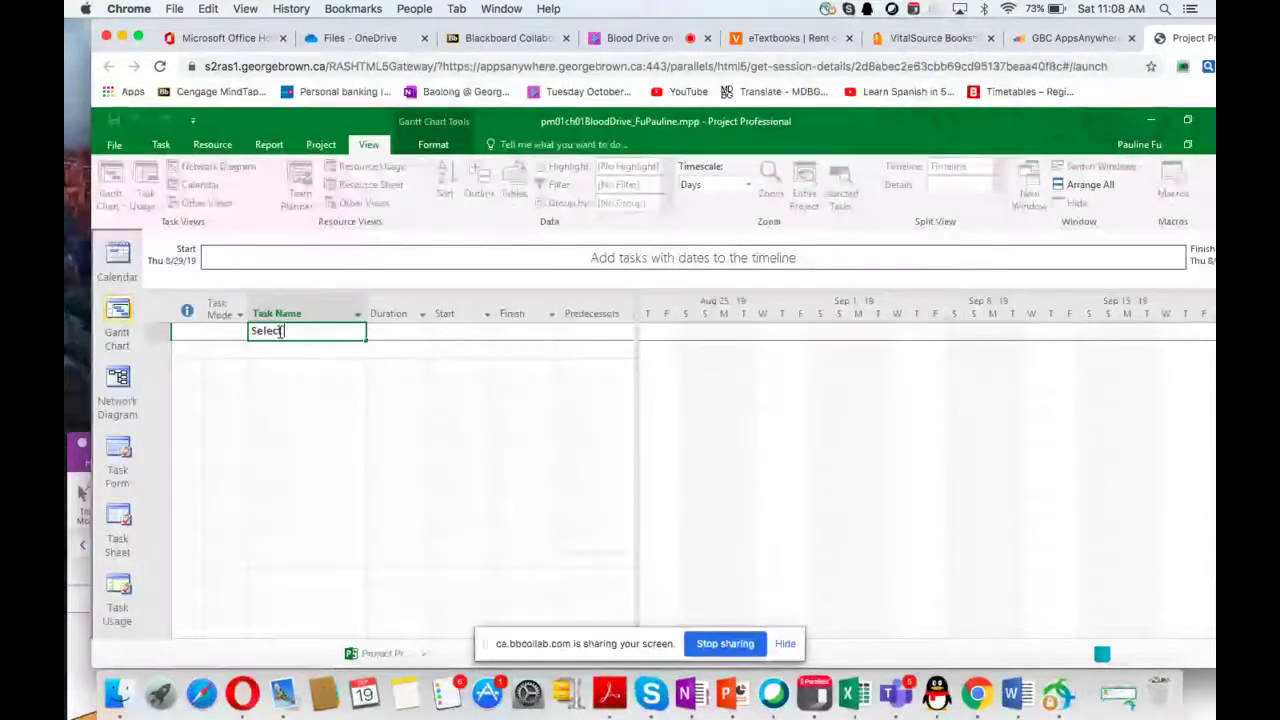
pyautogui.write(' blood')
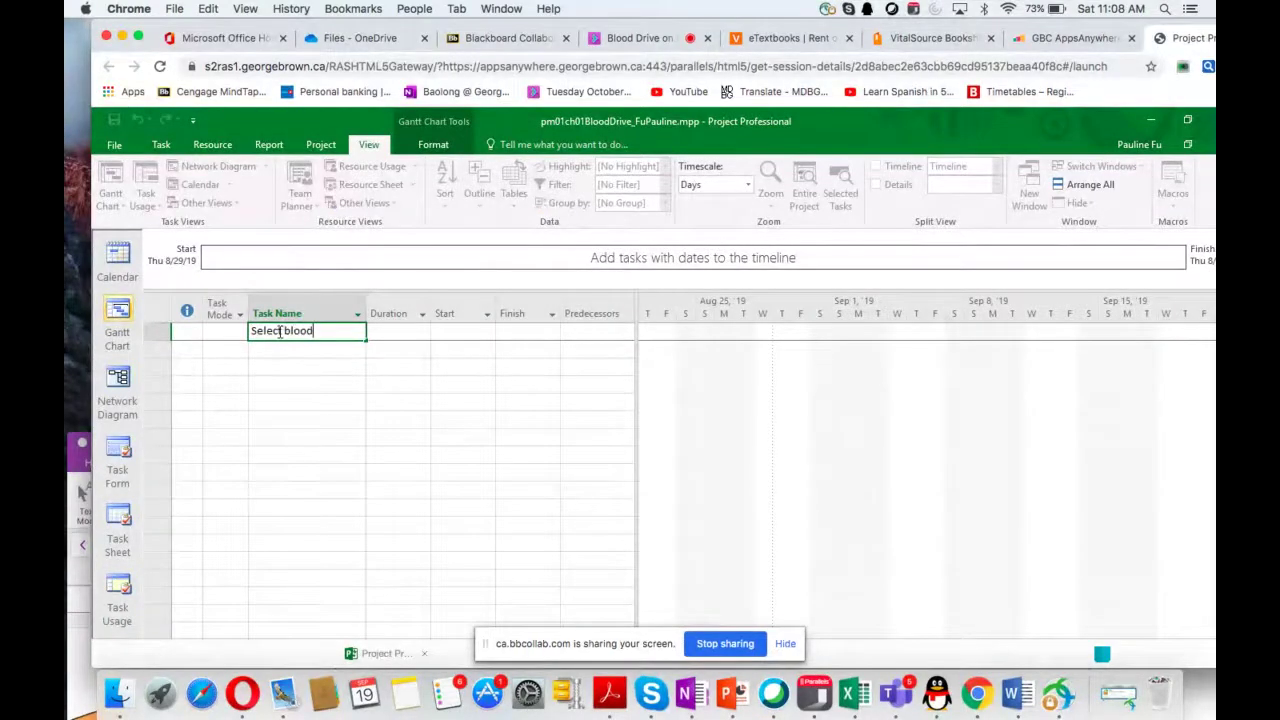
pyautogui.write(' drive campus location')
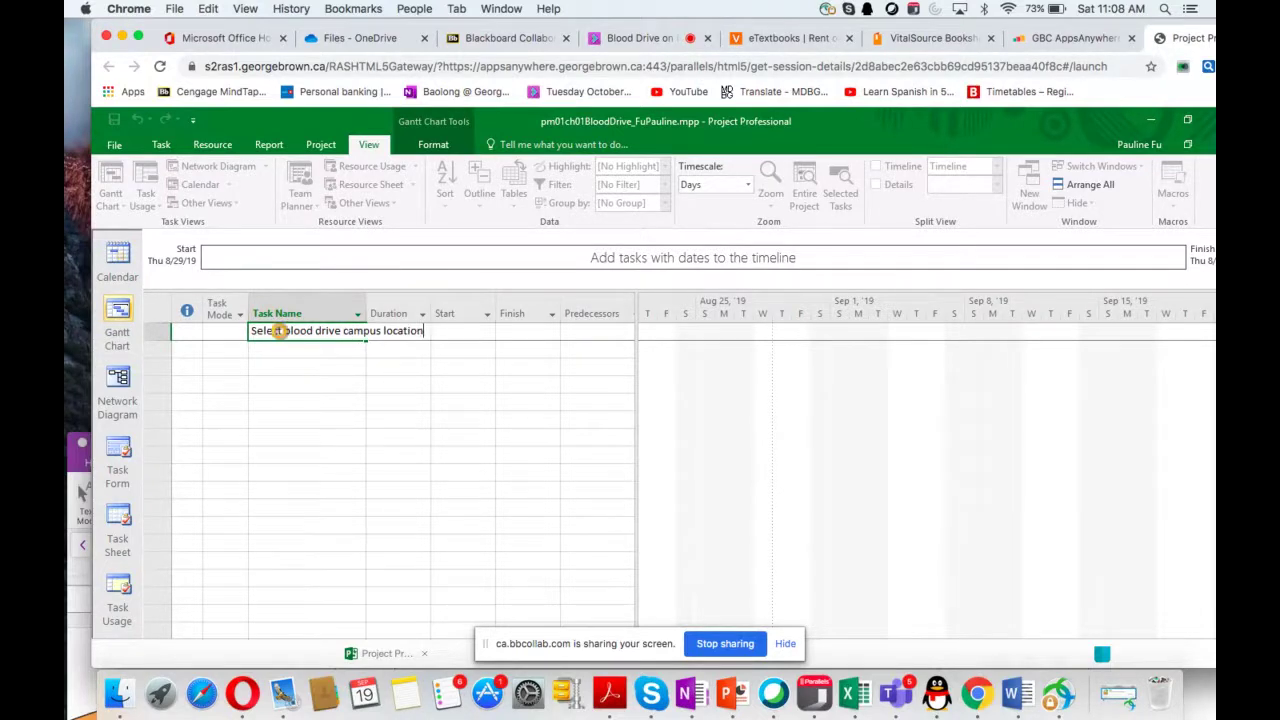
pyautogui.press('Return')
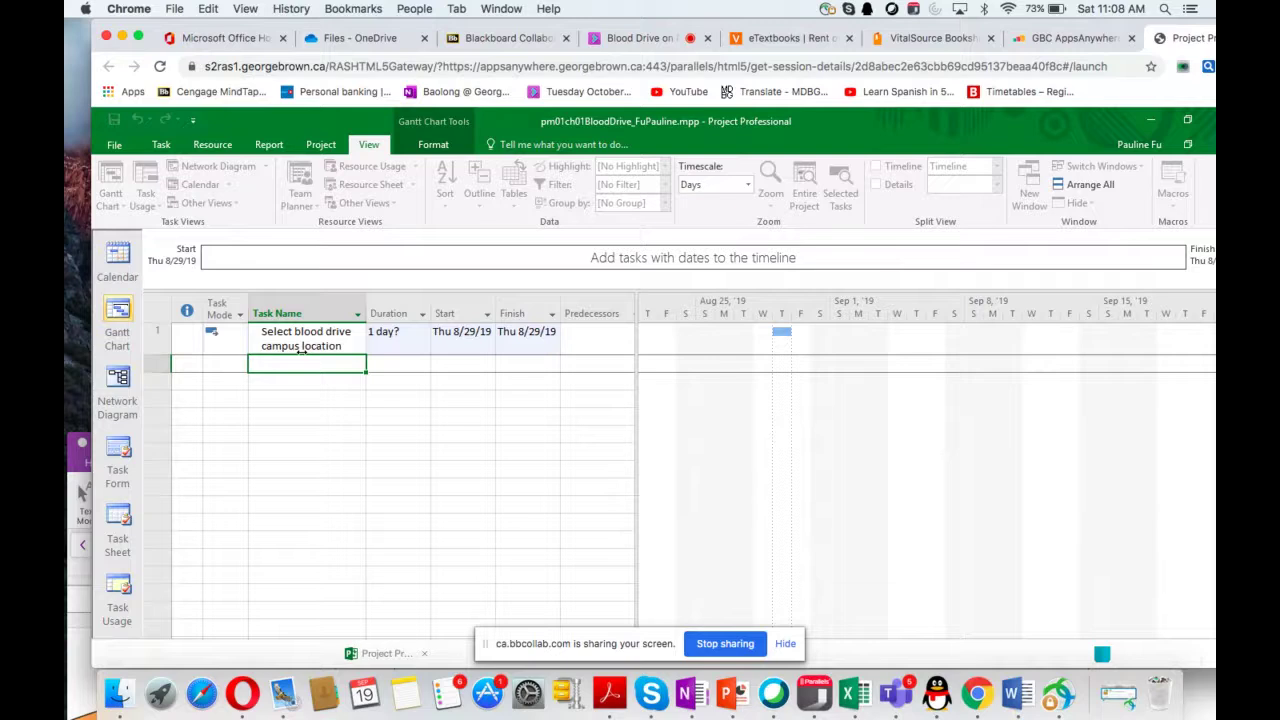
pyautogui.click(401, 334)
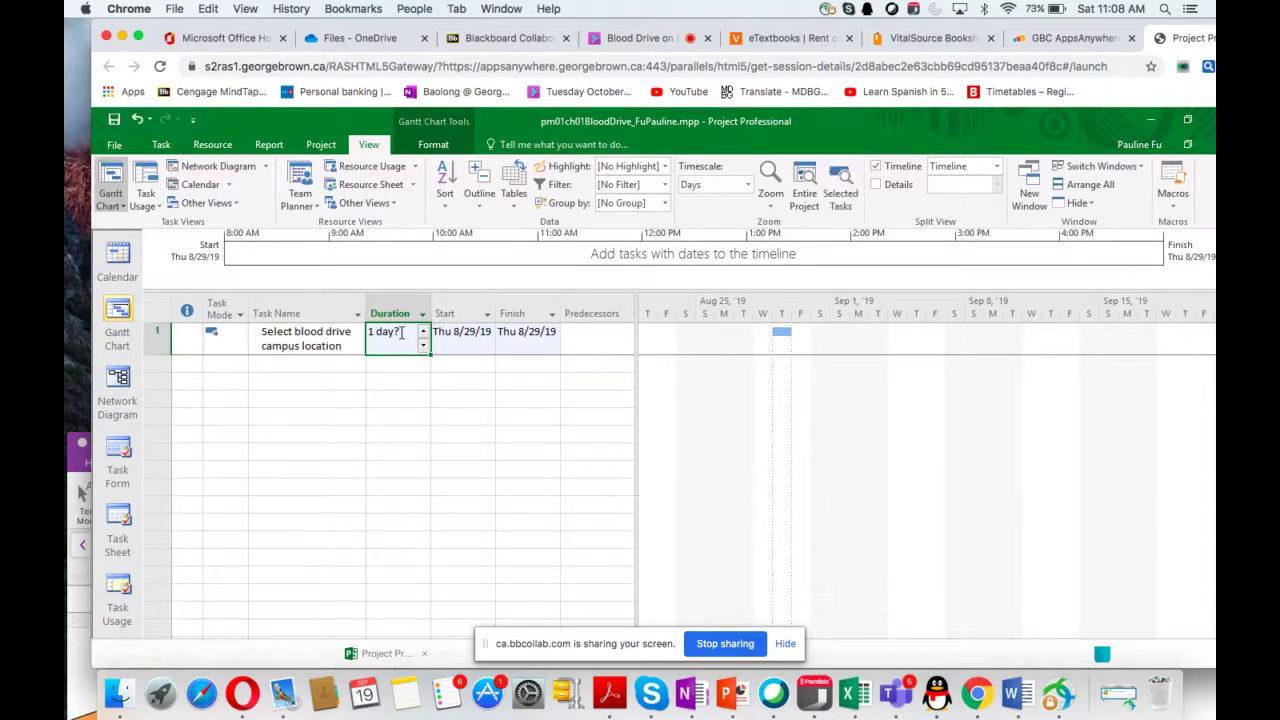
pyautogui.write('4h')
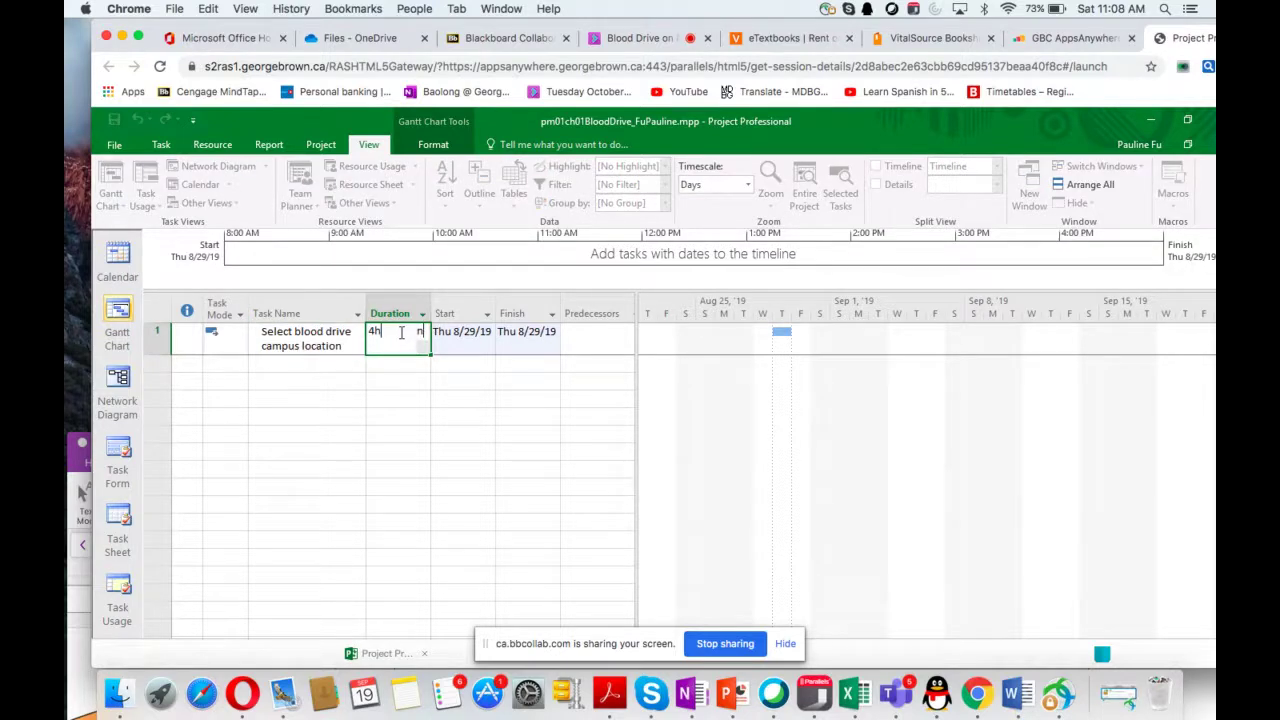
pyautogui.press('Return')
# Add "Set blood drive goal" as the second task with a duration of 1 hr
pyautogui.click(305, 363)
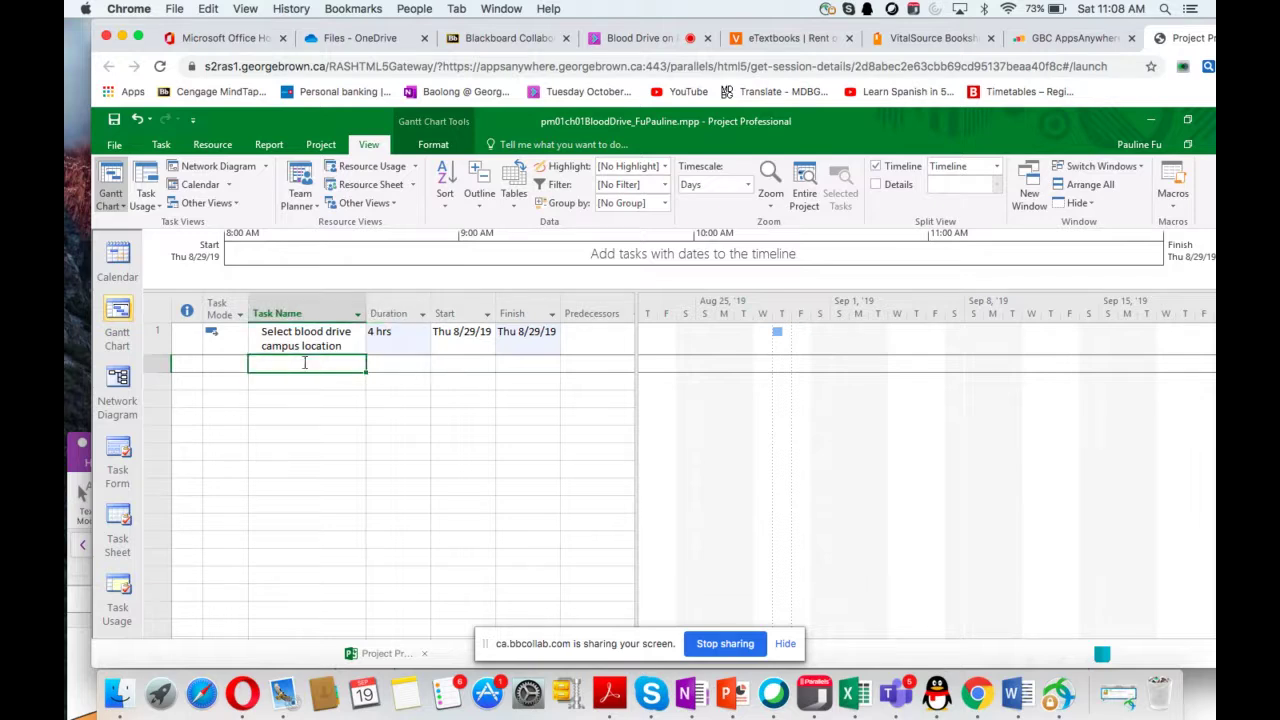
pyautogui.write('Set B')
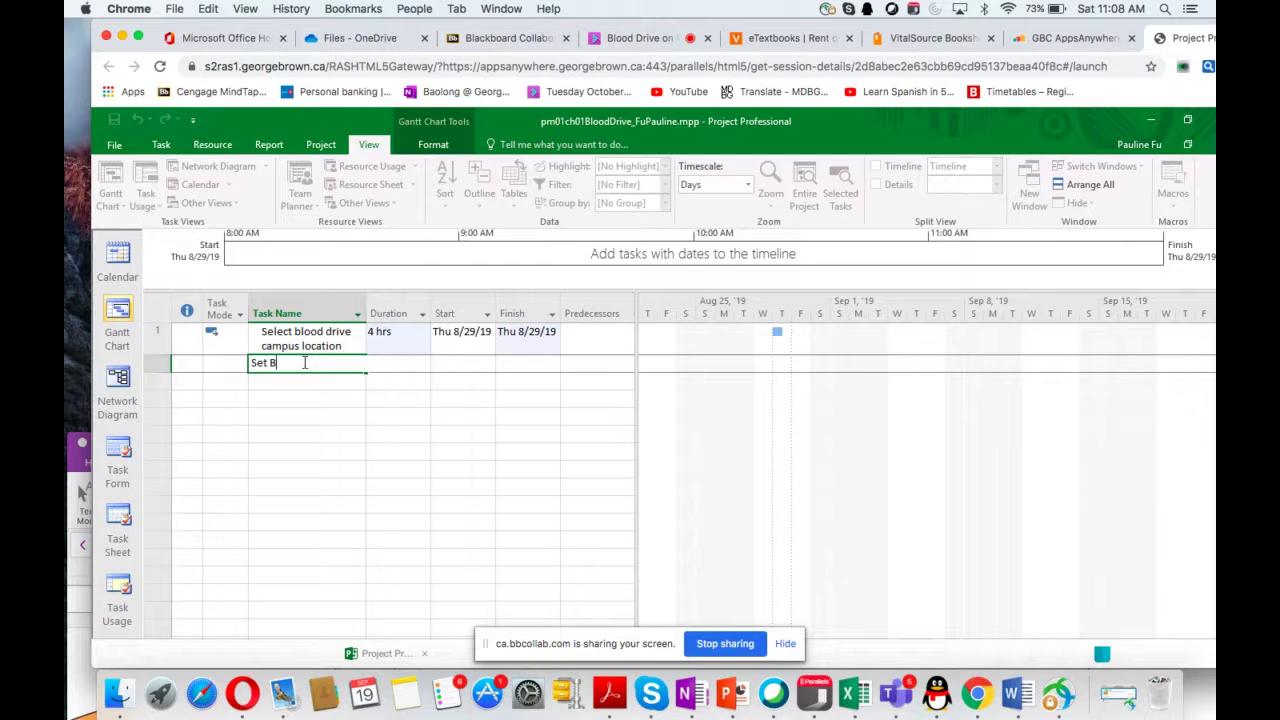
pyautogui.press('BackSpace')
pyautogui.write('blood drive goal')
pyautogui.click(404, 363)
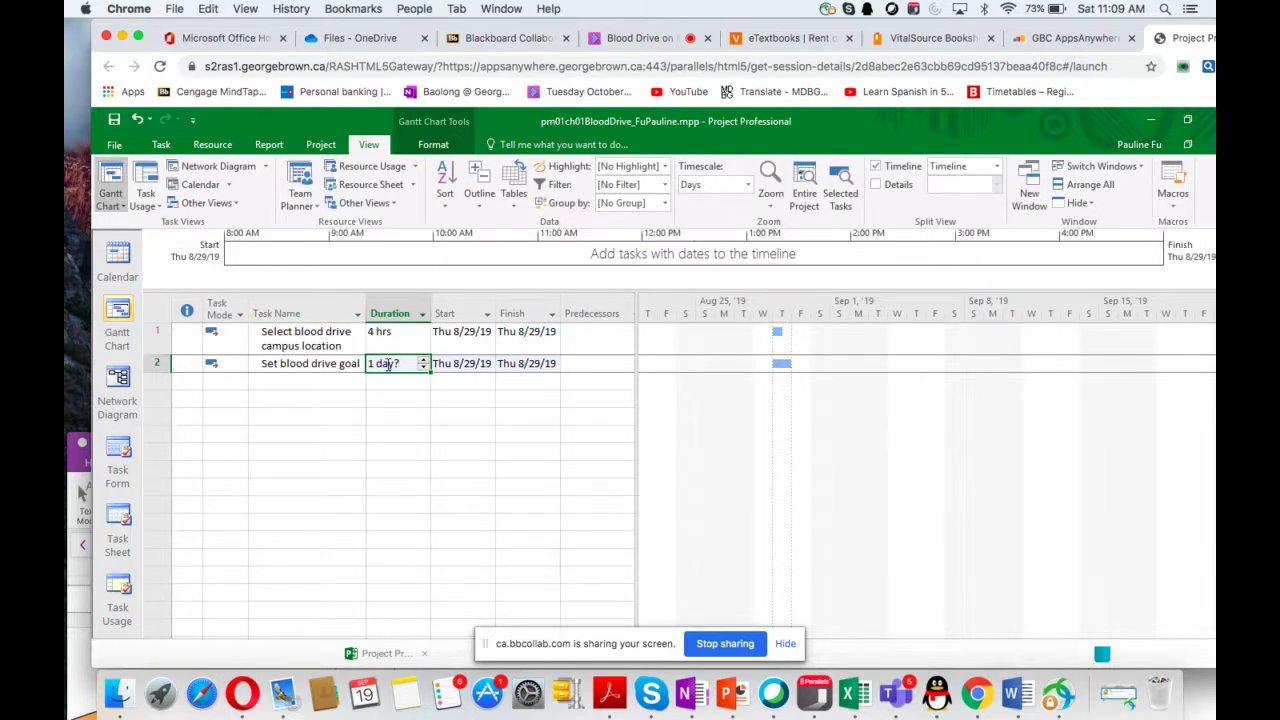
pyautogui.write('1 hr')
pyautogui.press('Return')
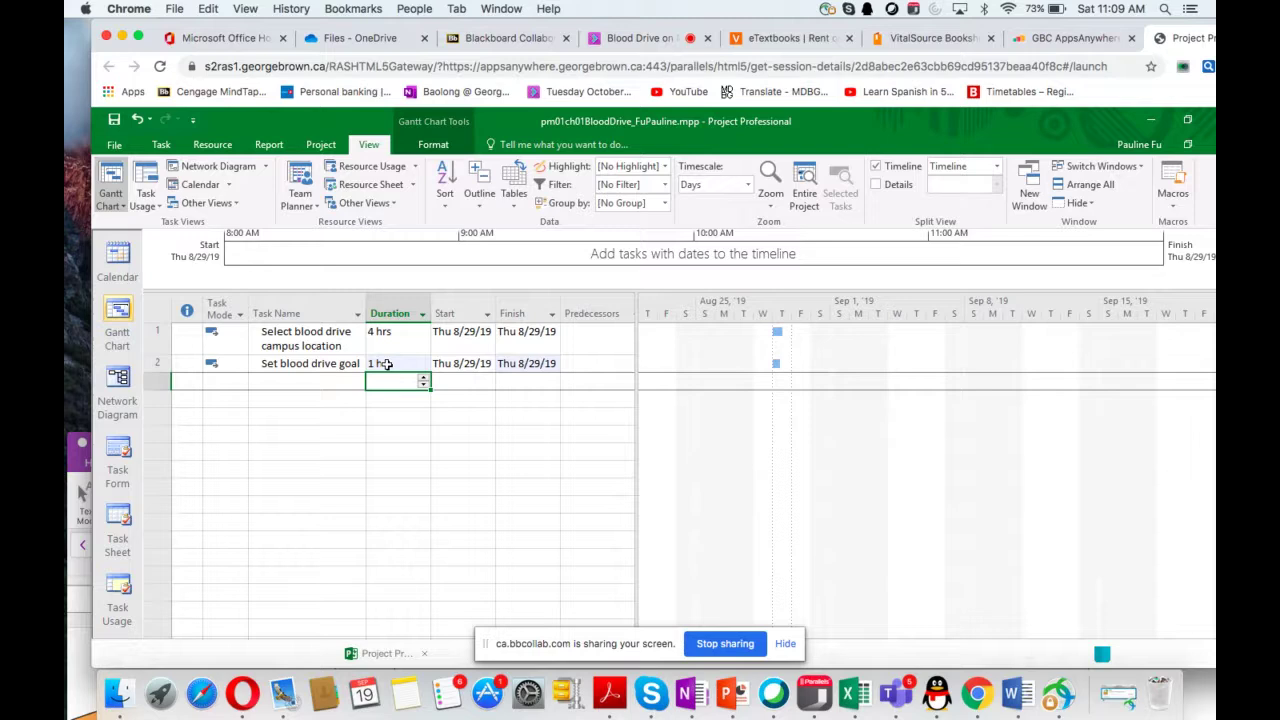
# Add "Form a recruitment team" as the third task with a duration of 2d, and check its duration and finish date
pyautogui.click(299, 379)
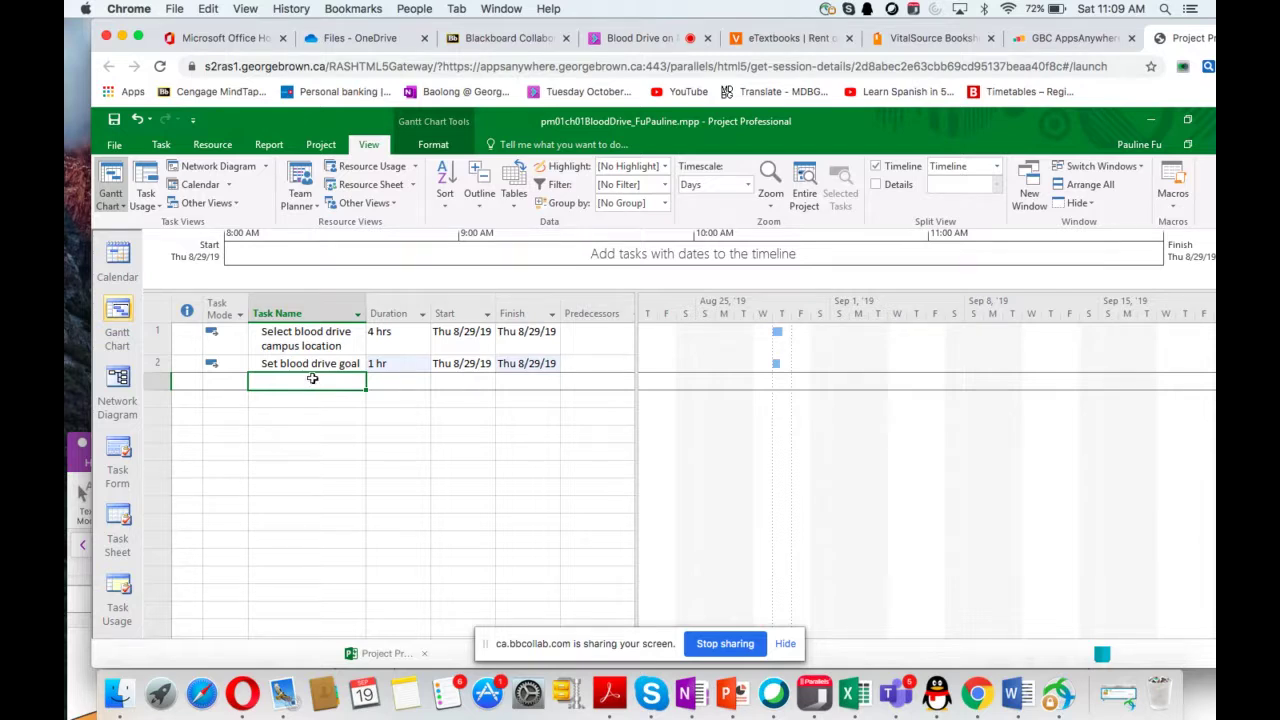
pyautogui.write('Form a rec')
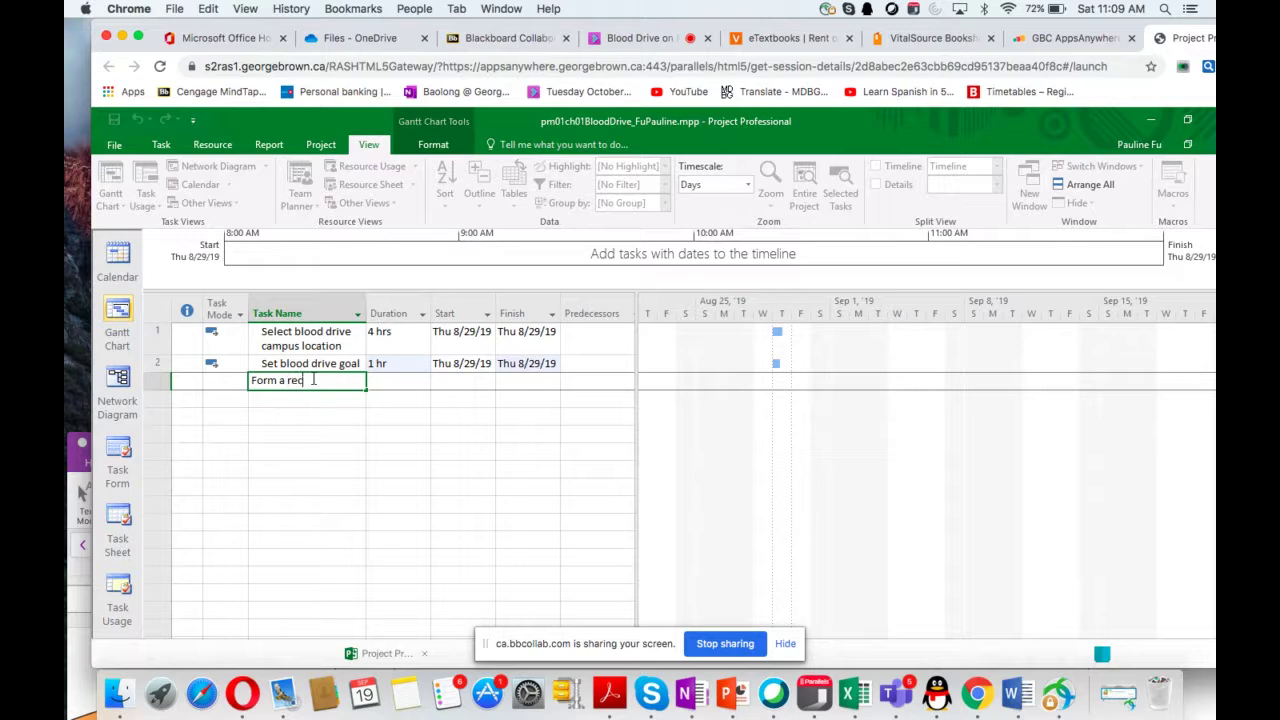
pyautogui.write('ruitment team')
pyautogui.click(419, 385)
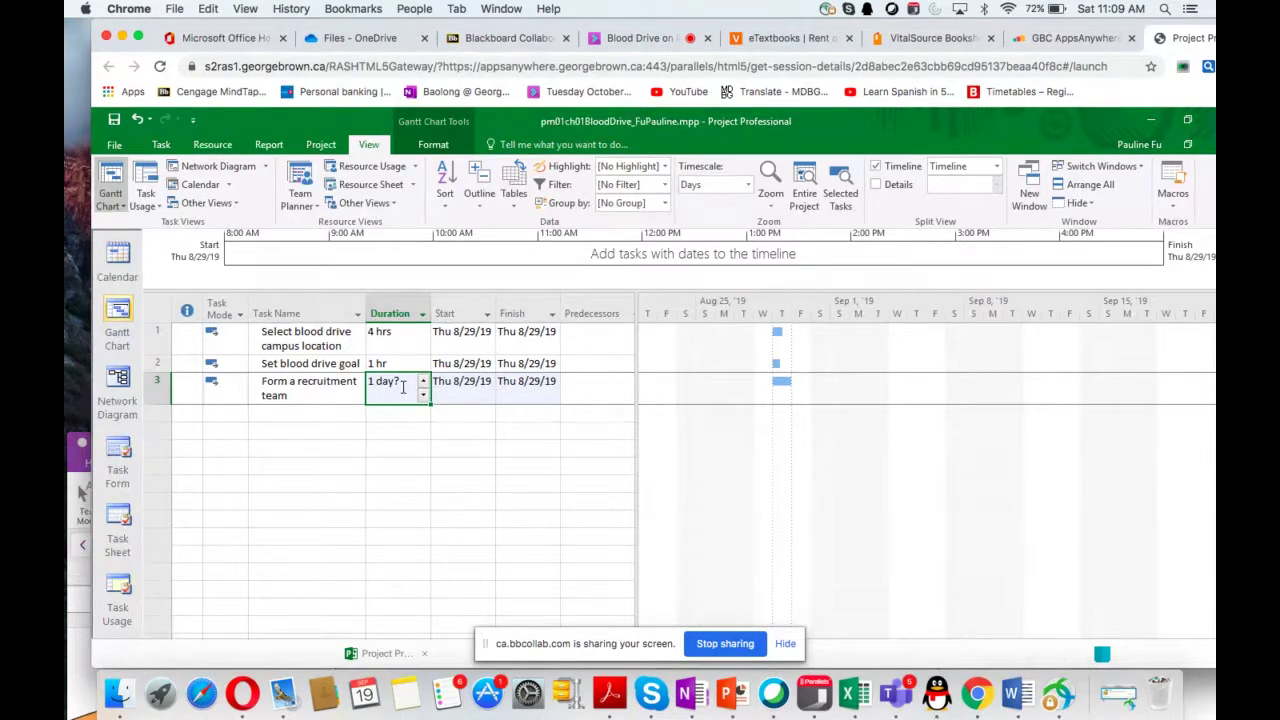
pyautogui.write('2 days')
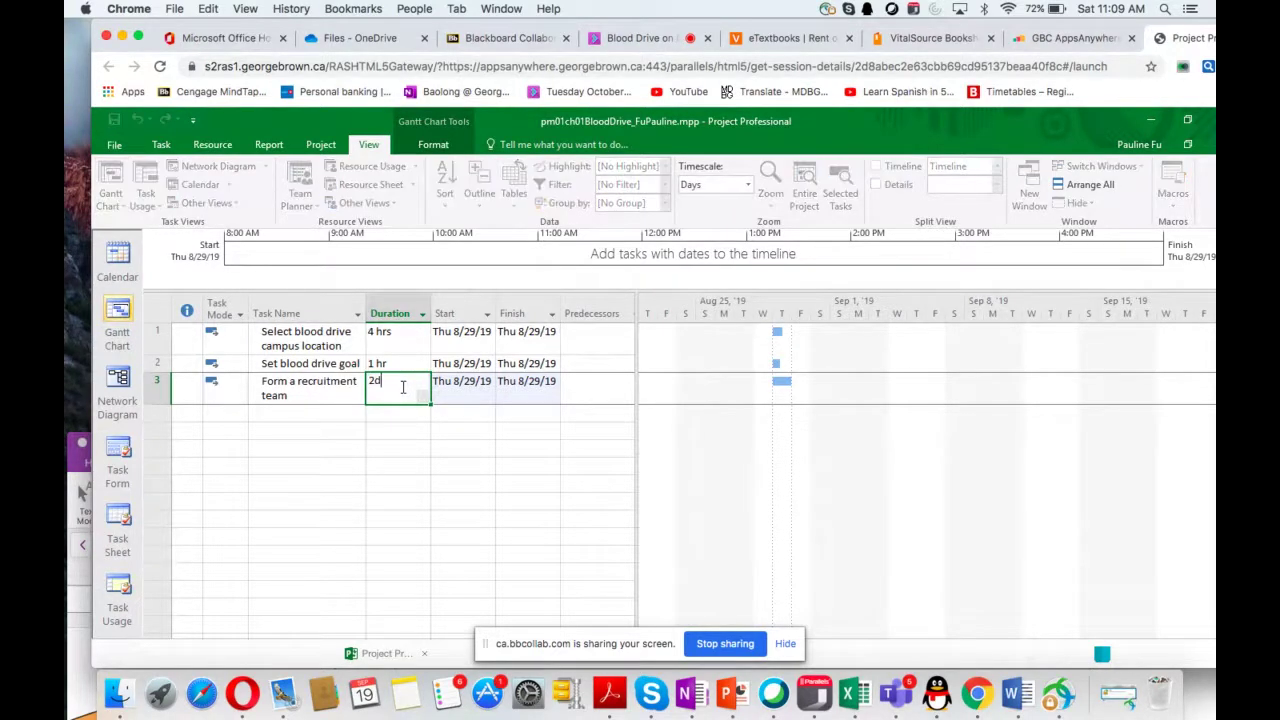
pyautogui.press('Return')
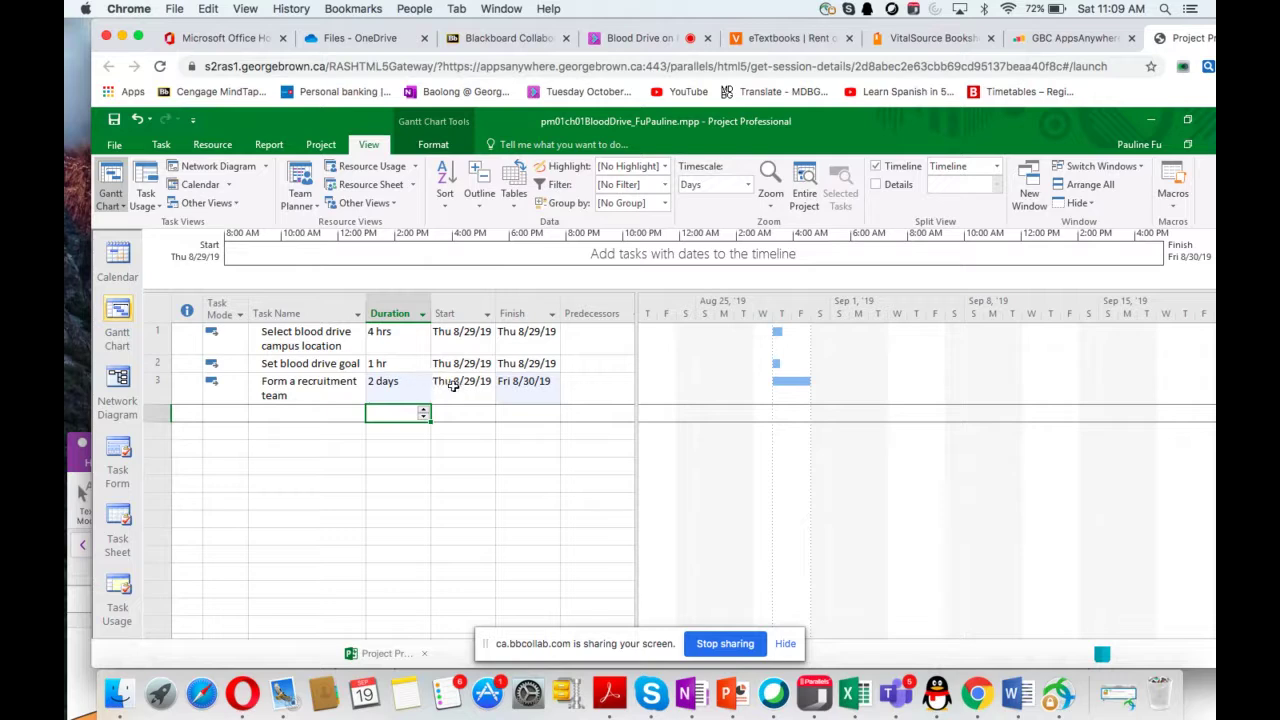
pyautogui.click(399, 382)
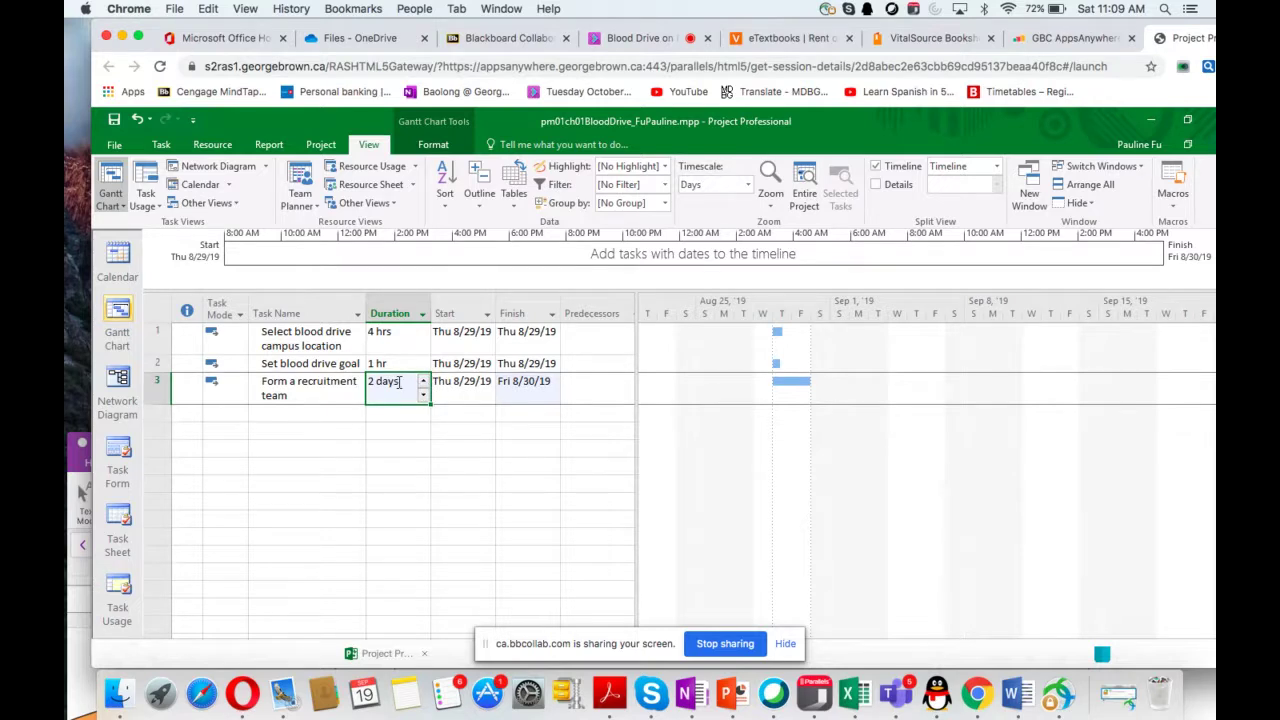
pyautogui.click(506, 386)
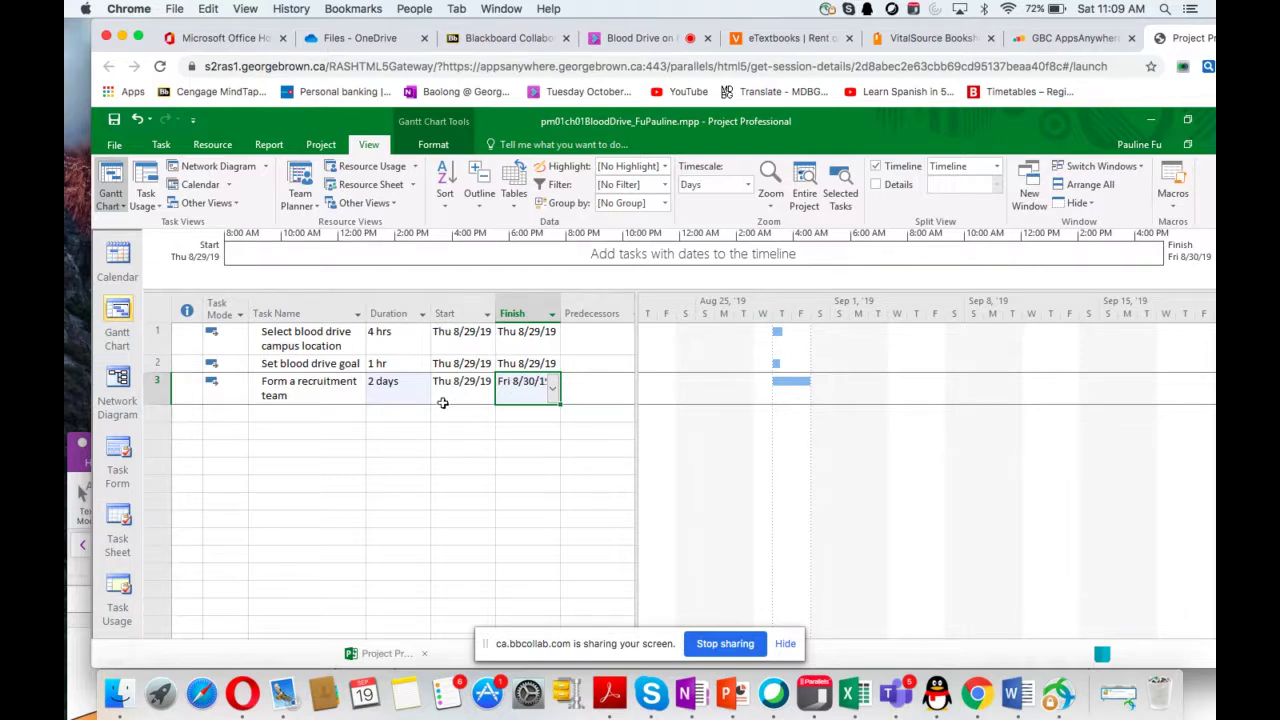
# Add "Divide team roles and duties" as the fourth task with a duration of 2h
pyautogui.click(320, 410)
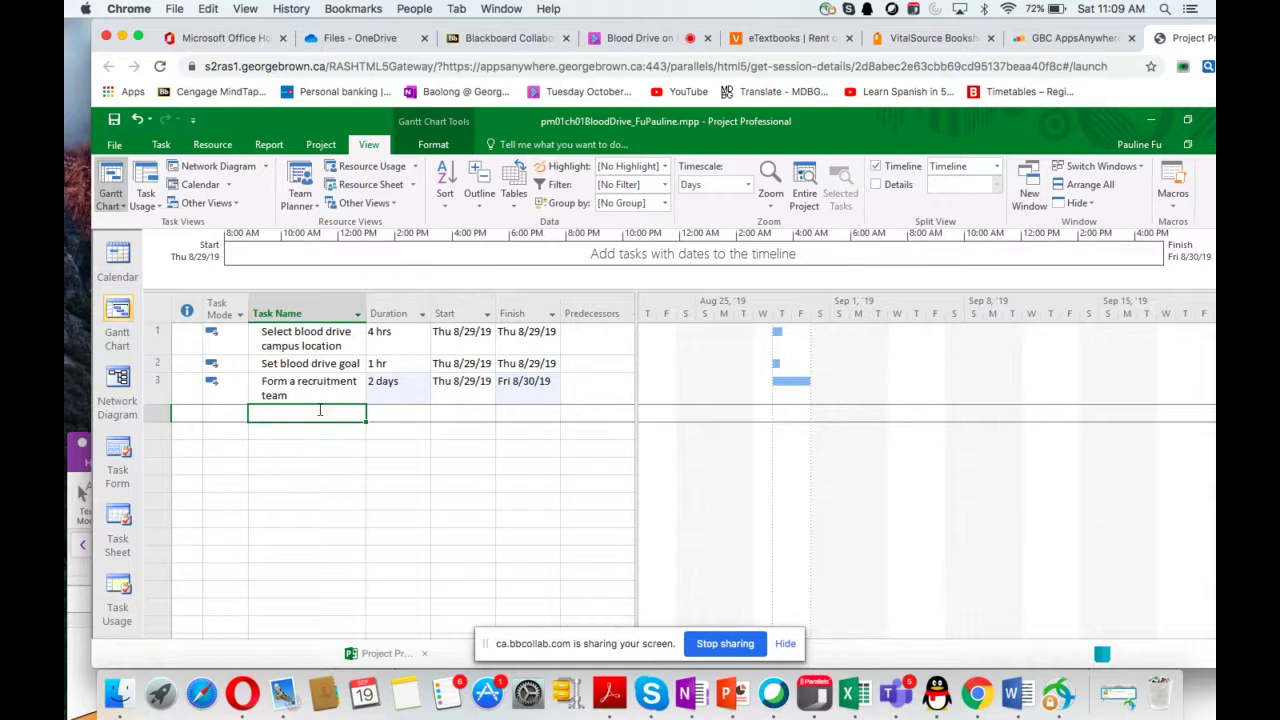
pyautogui.write('Divide team role')
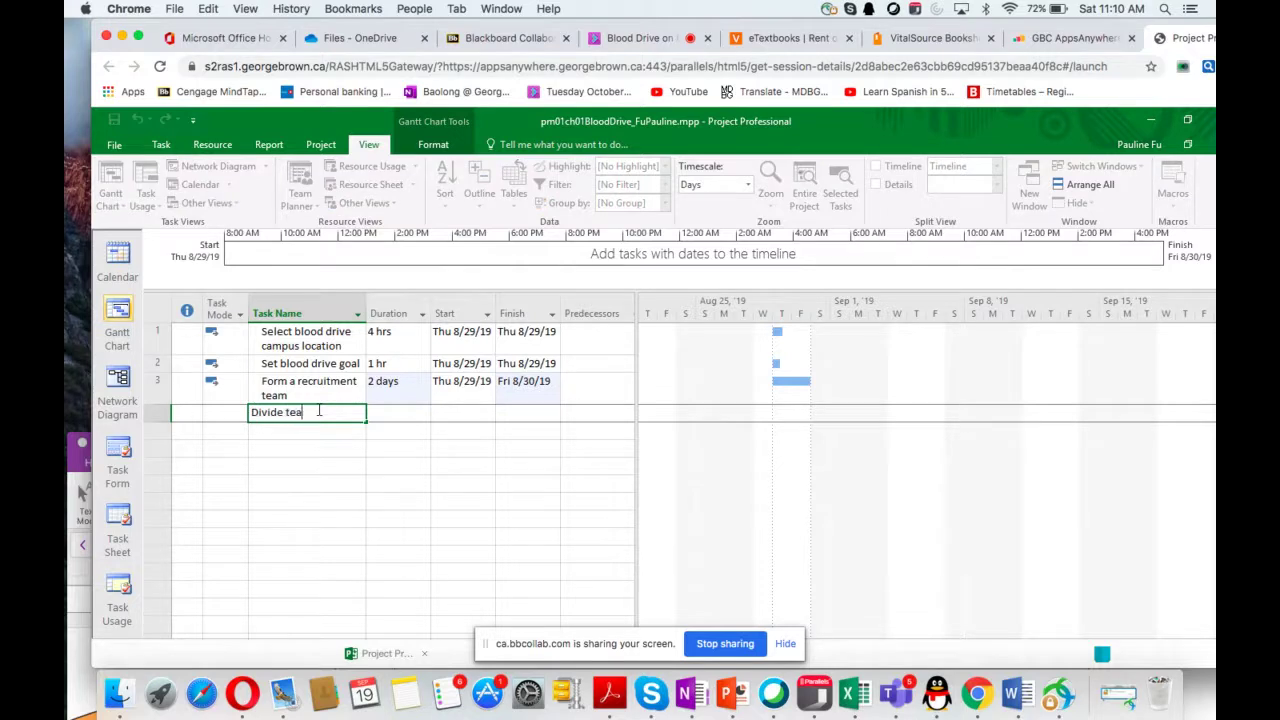
pyautogui.write('duties')
pyautogui.press('Return')
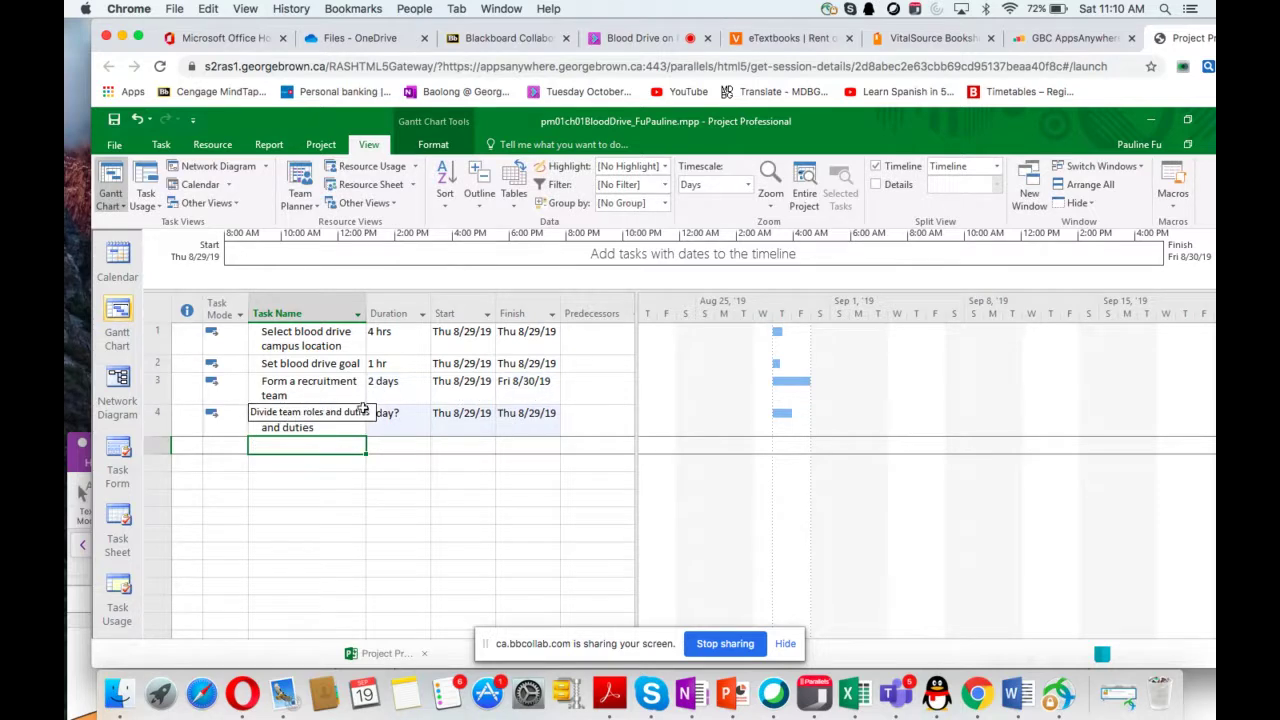
pyautogui.click(399, 430)
pyautogui.click(395, 444)
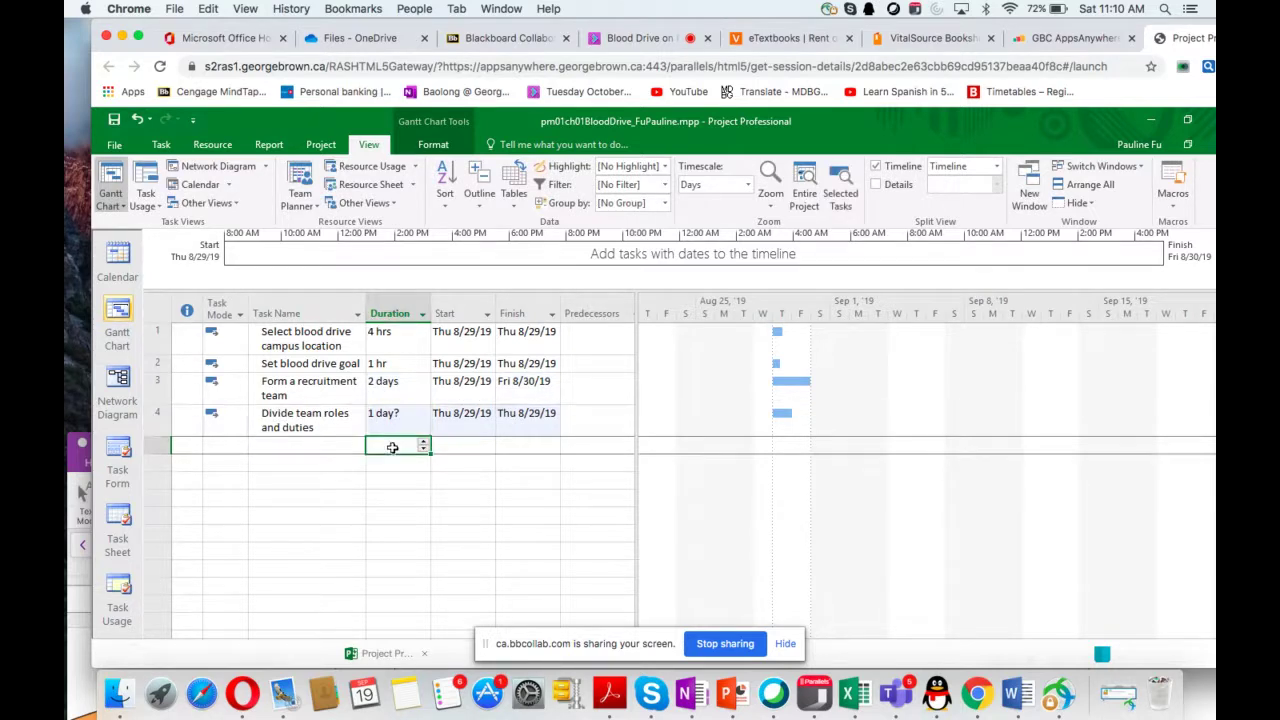
pyautogui.click(403, 420)
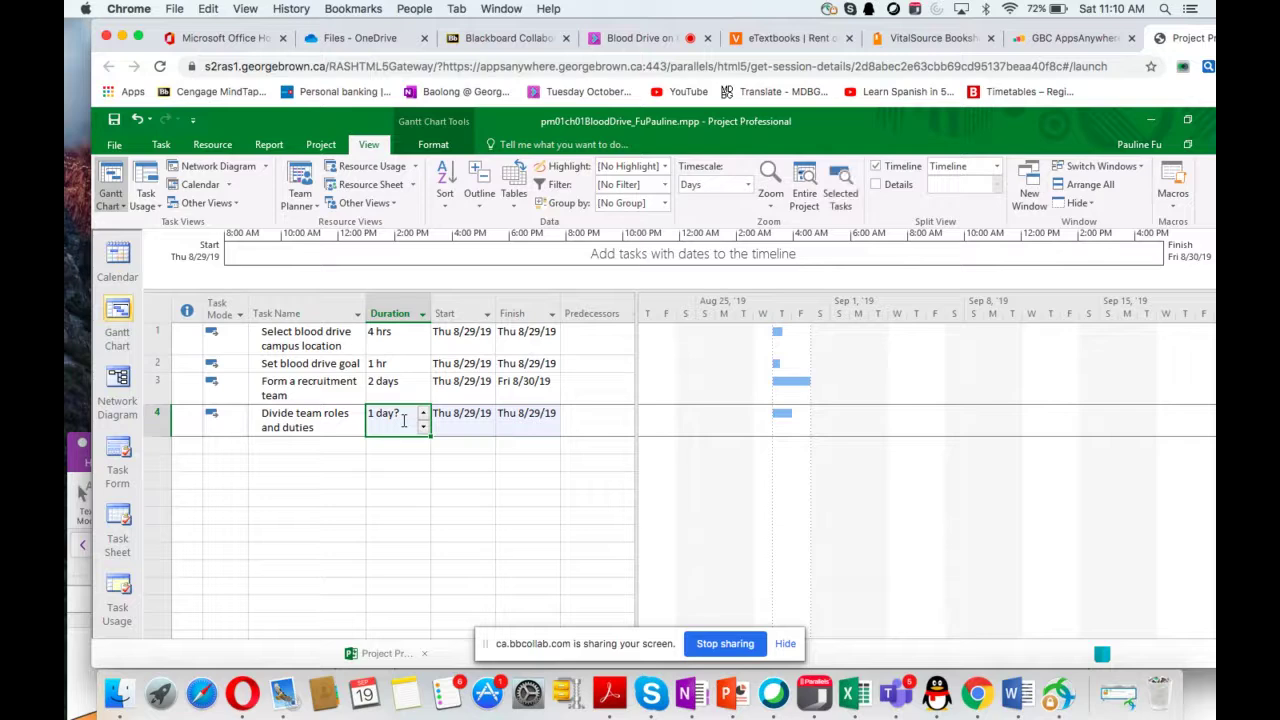
pyautogui.write('2h')
pyautogui.press('Return')
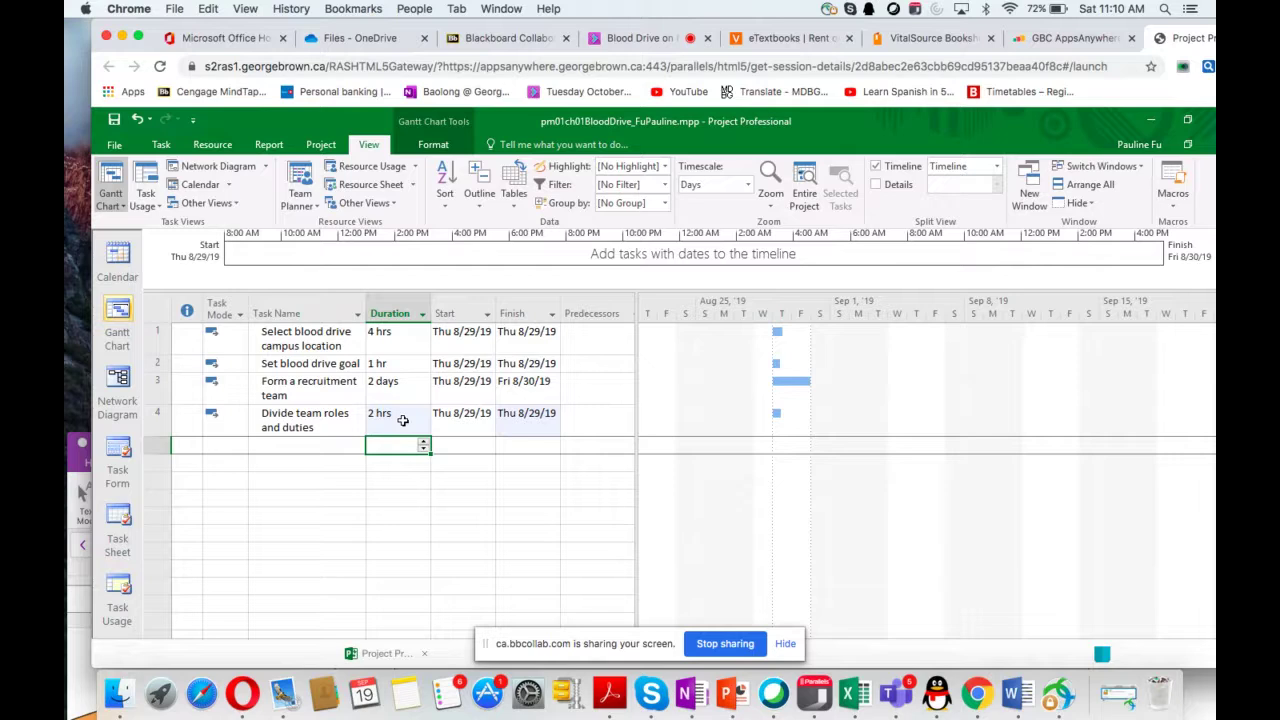
# Add "Plan promotiaonsl strategies" as the fifth task in the Entry table with a duration of 4 hrs
pyautogui.click(303, 440)
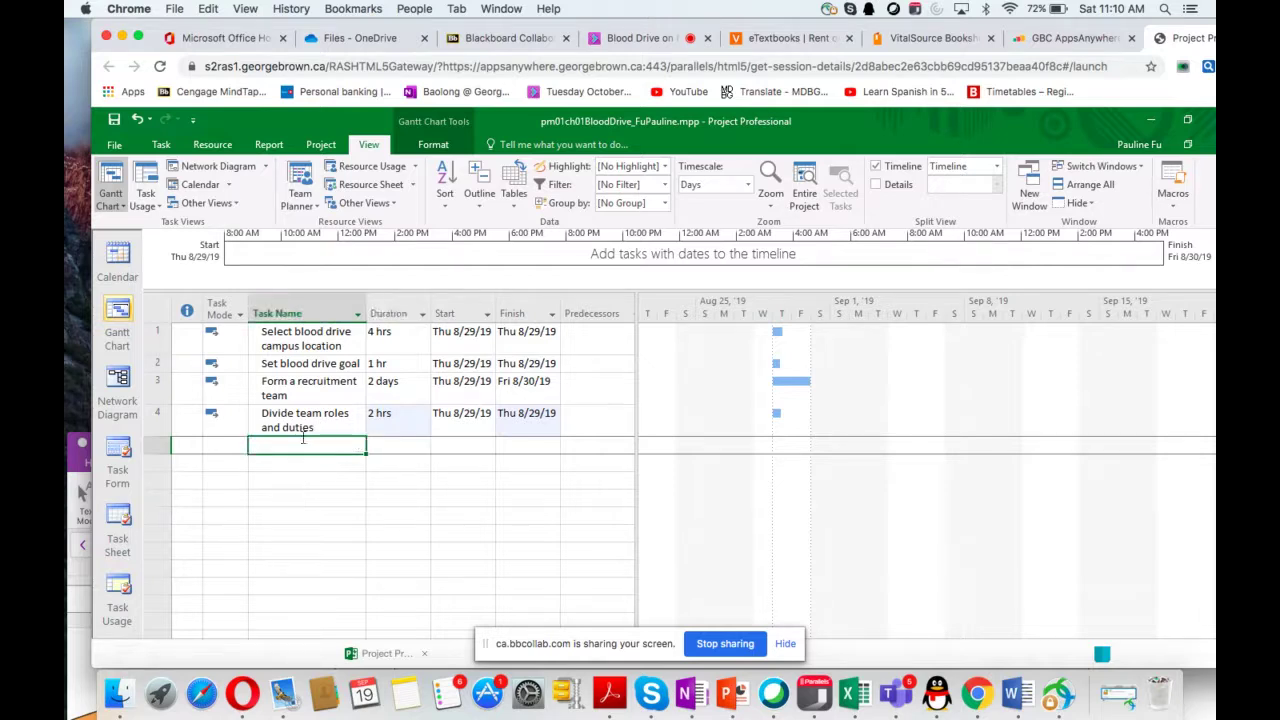
pyautogui.write('Plan promoti')
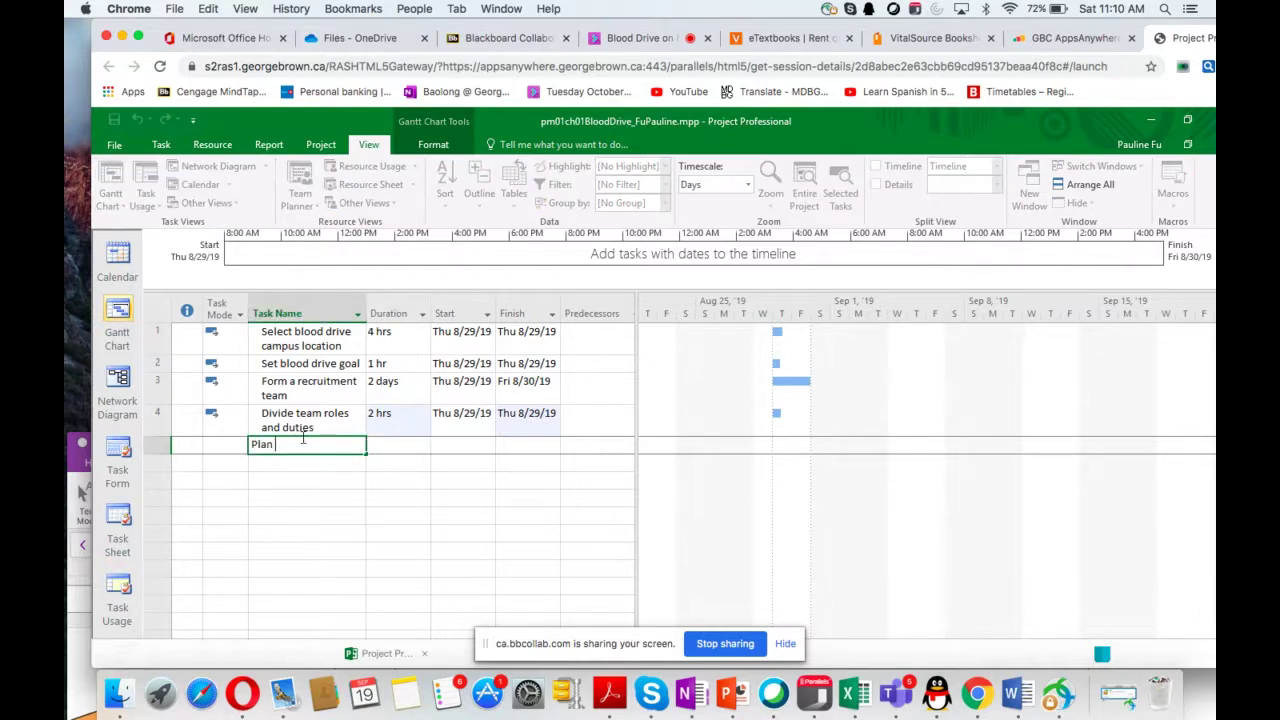
pyautogui.write('aonsl strategies')
pyautogui.press('Return')
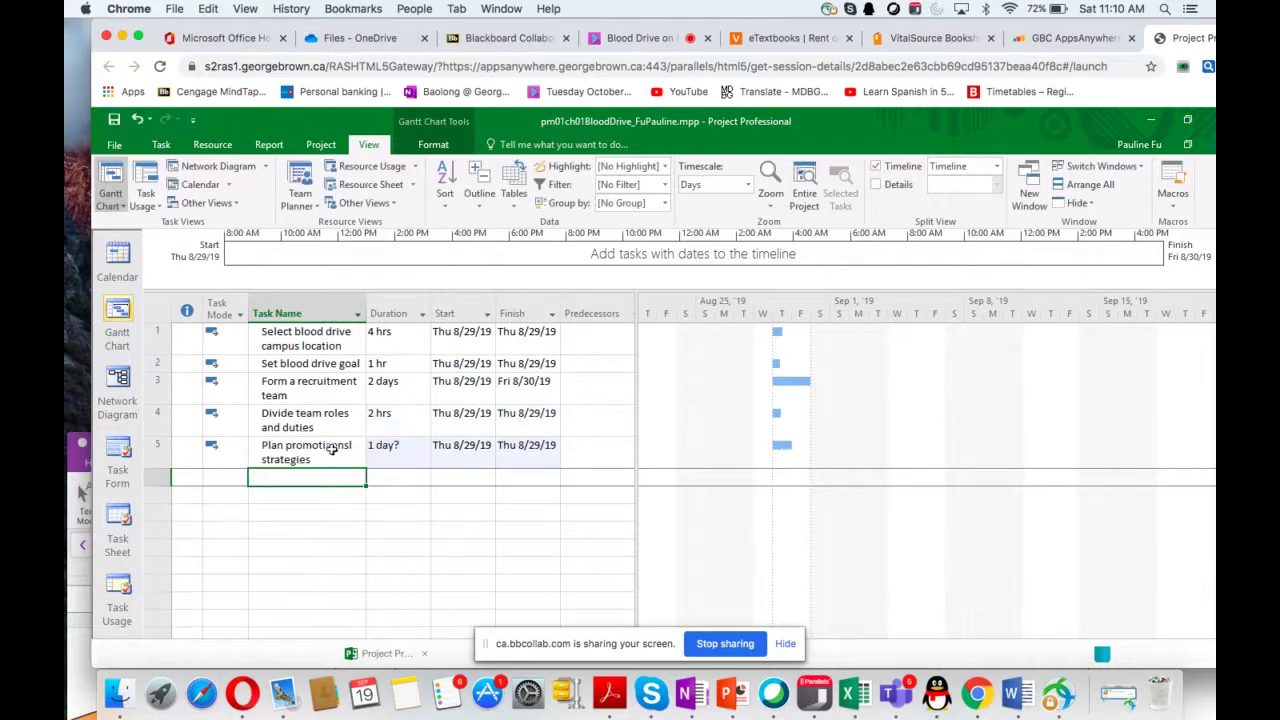
pyautogui.click(398, 457)
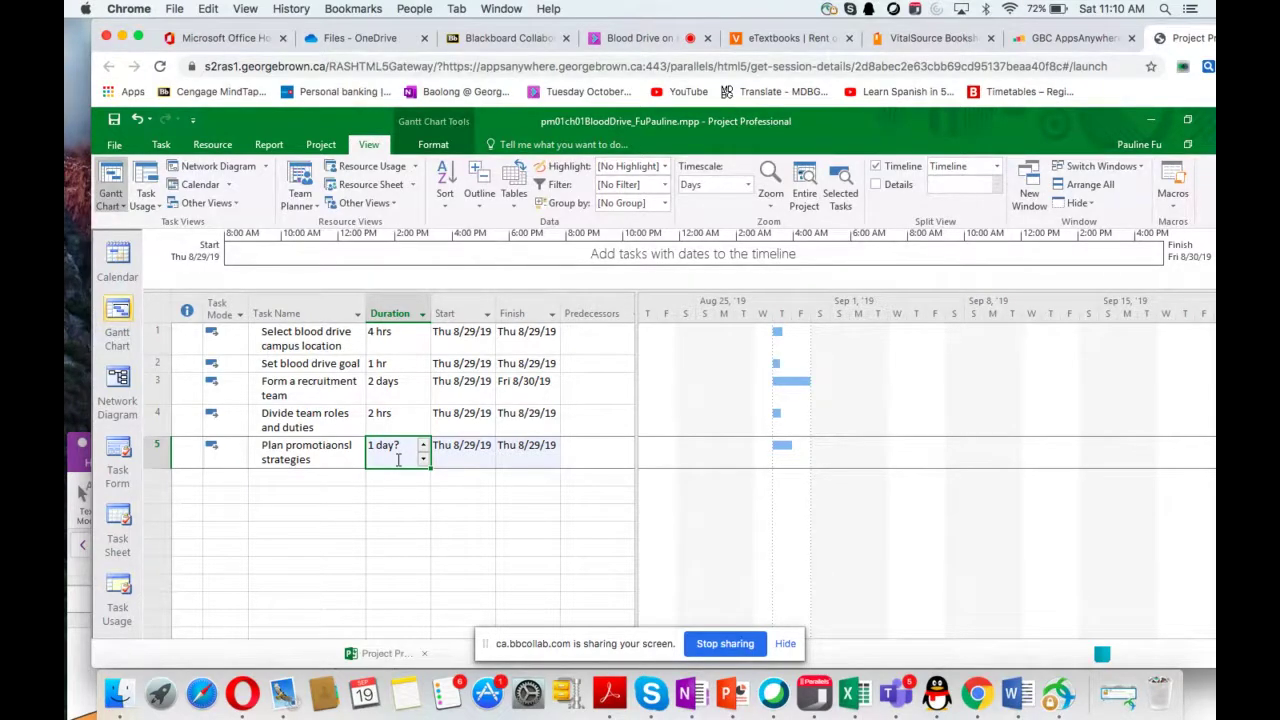
pyautogui.write('4 hrs')
pyautogui.press('Return')
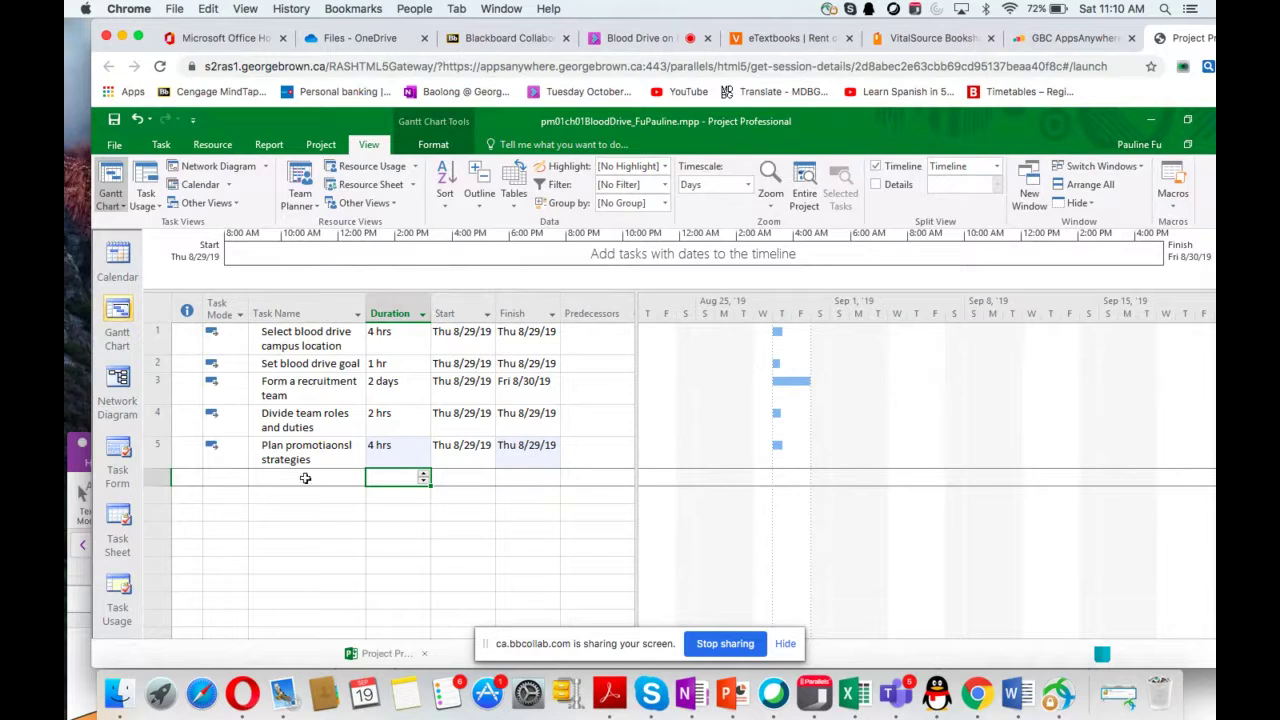
# Add "Publicize the blood drive" as the sixth task with a duration of 1 day
pyautogui.click(305, 478)
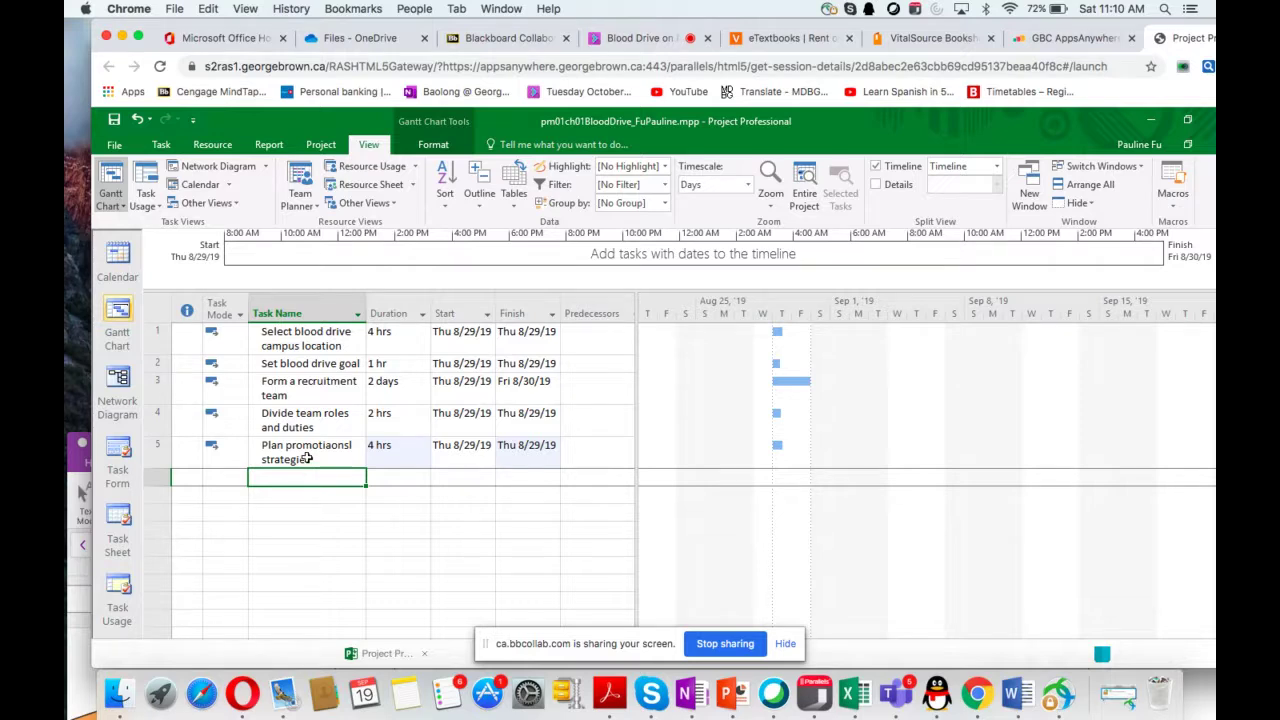
pyautogui.write('Plan promotiaonsl strategies')
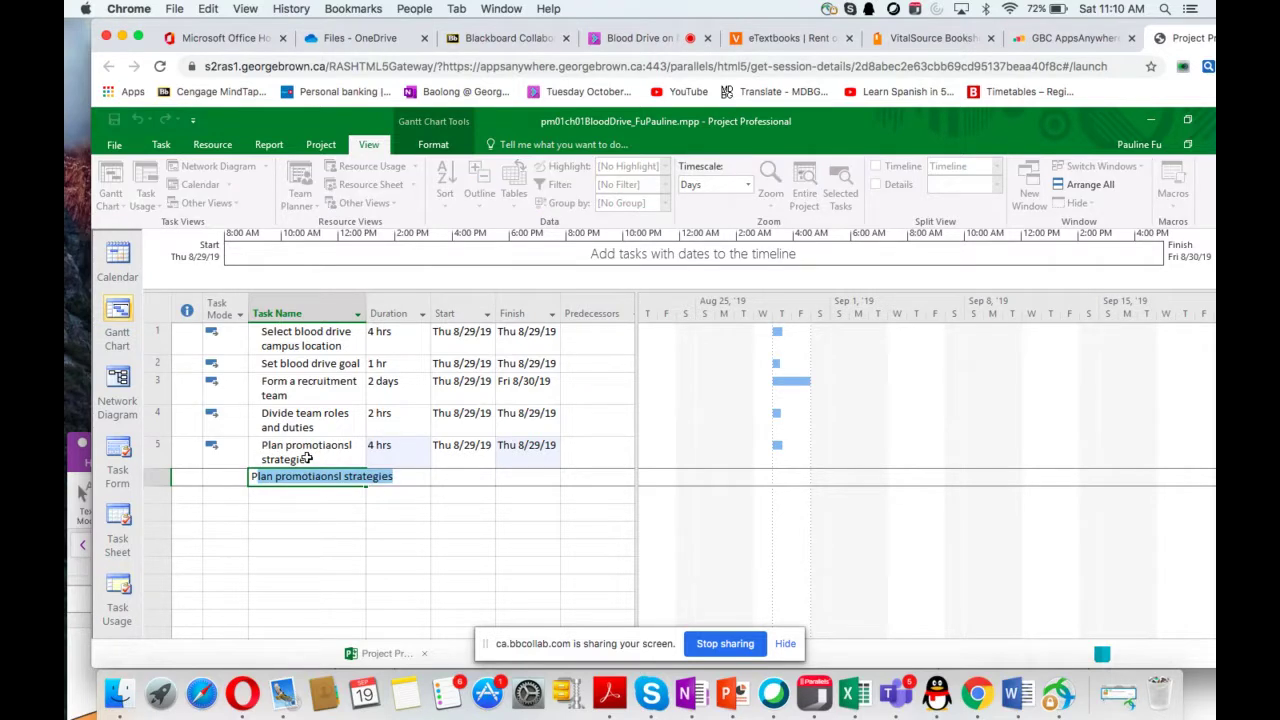
pyautogui.write('Pub')
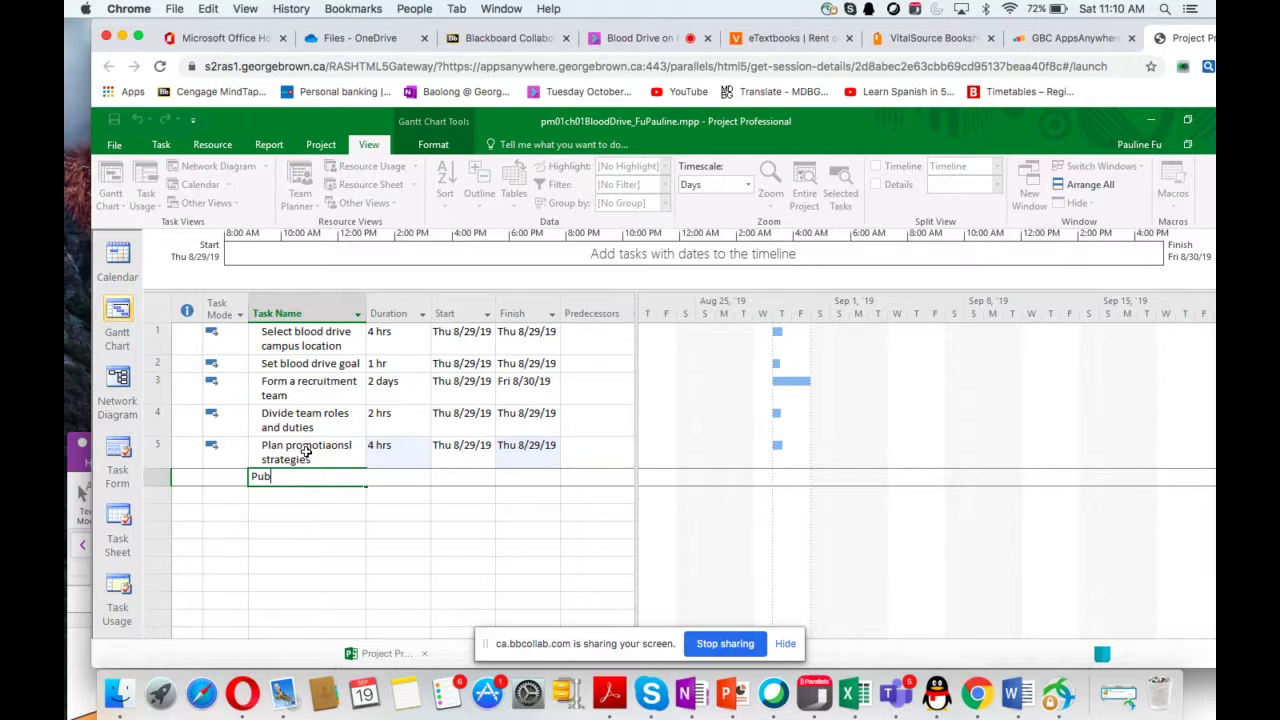
pyautogui.write('licize the blood drive')
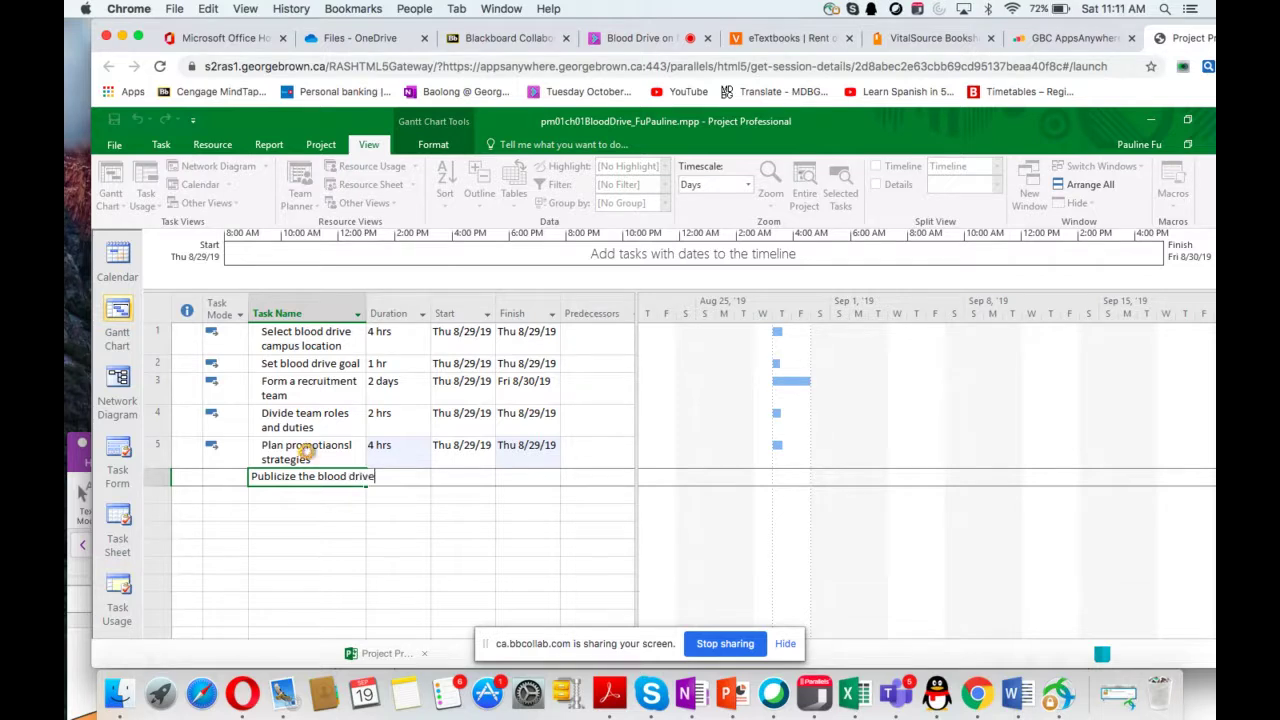
pyautogui.press('Tab')
pyautogui.write('1 day')
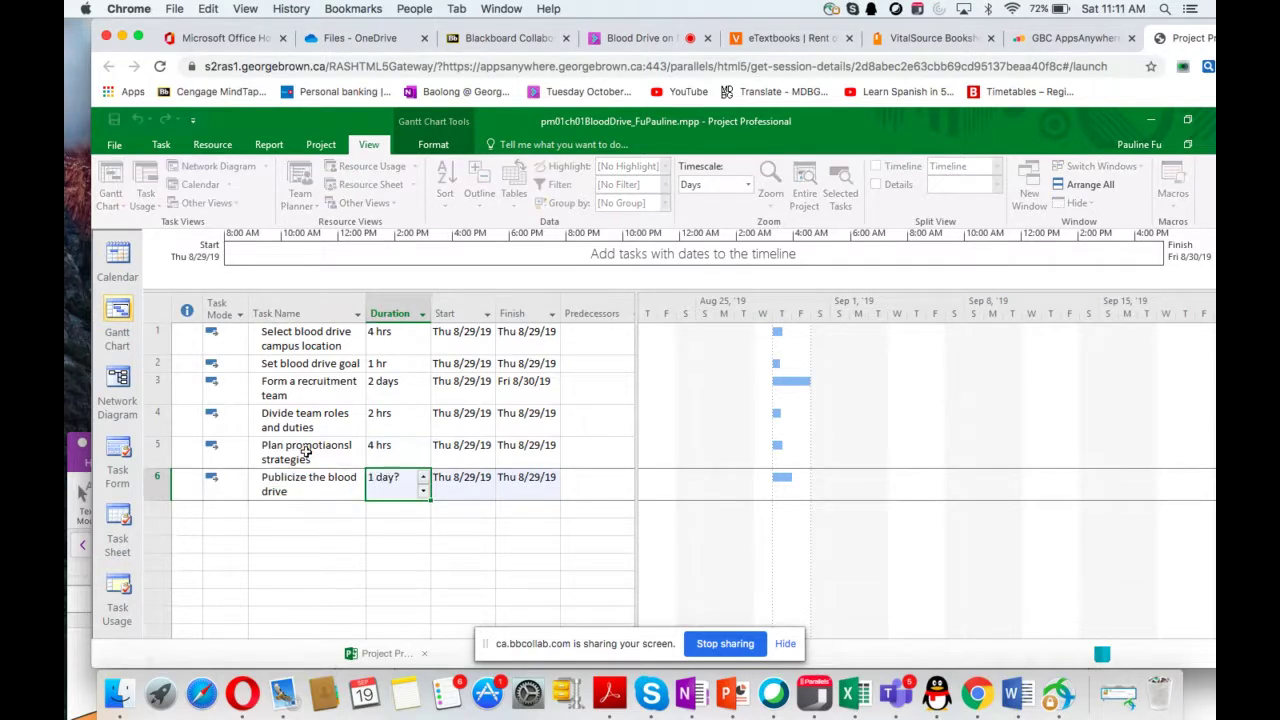
pyautogui.press('Return')
# Add "Schedule appointments" as the seventh task with a duration of 2 wks
pyautogui.click(292, 509)
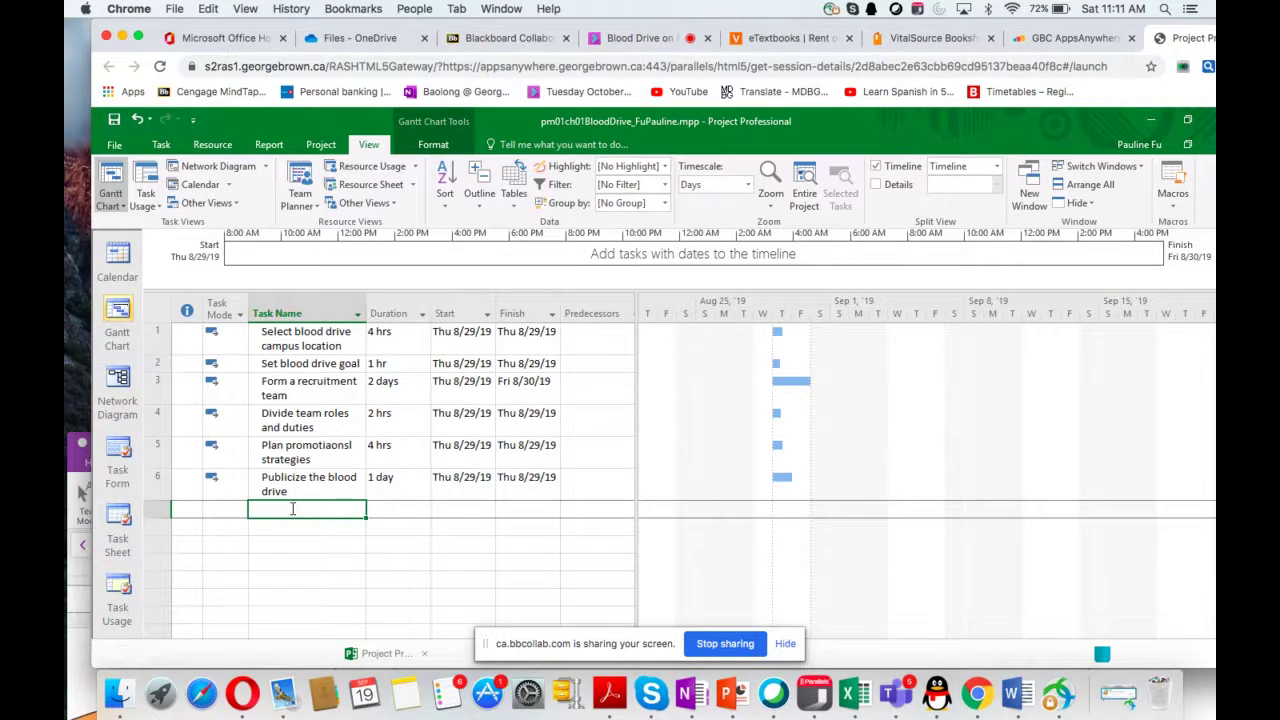
pyautogui.write('Schedule a')
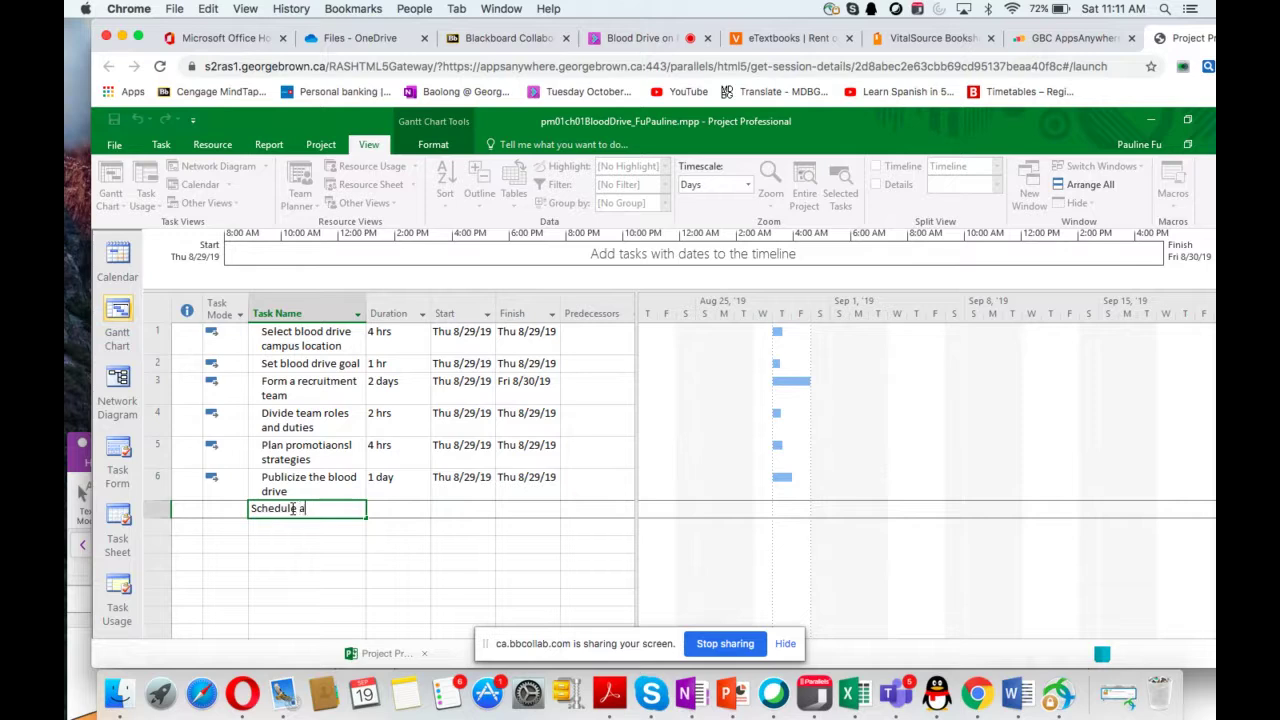
pyautogui.write('ppointment')
pyautogui.press('Escape')
pyautogui.write('s')
pyautogui.press('Return')
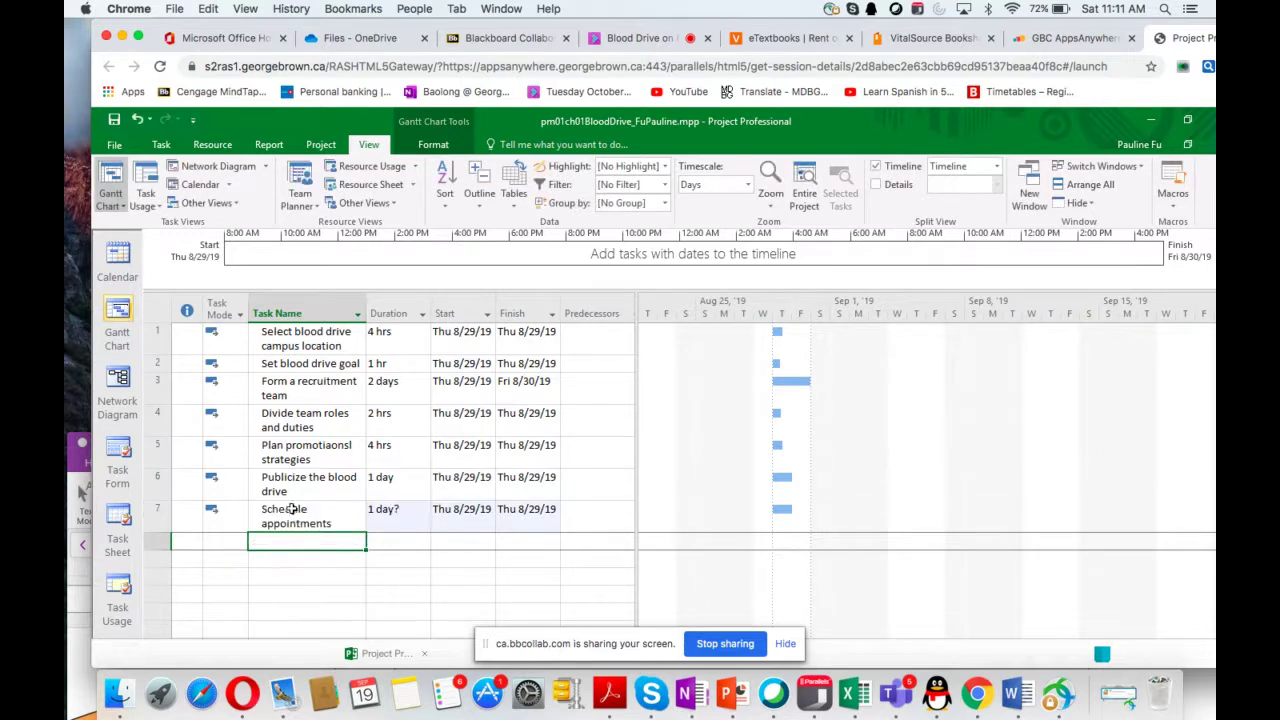
pyautogui.click(395, 518)
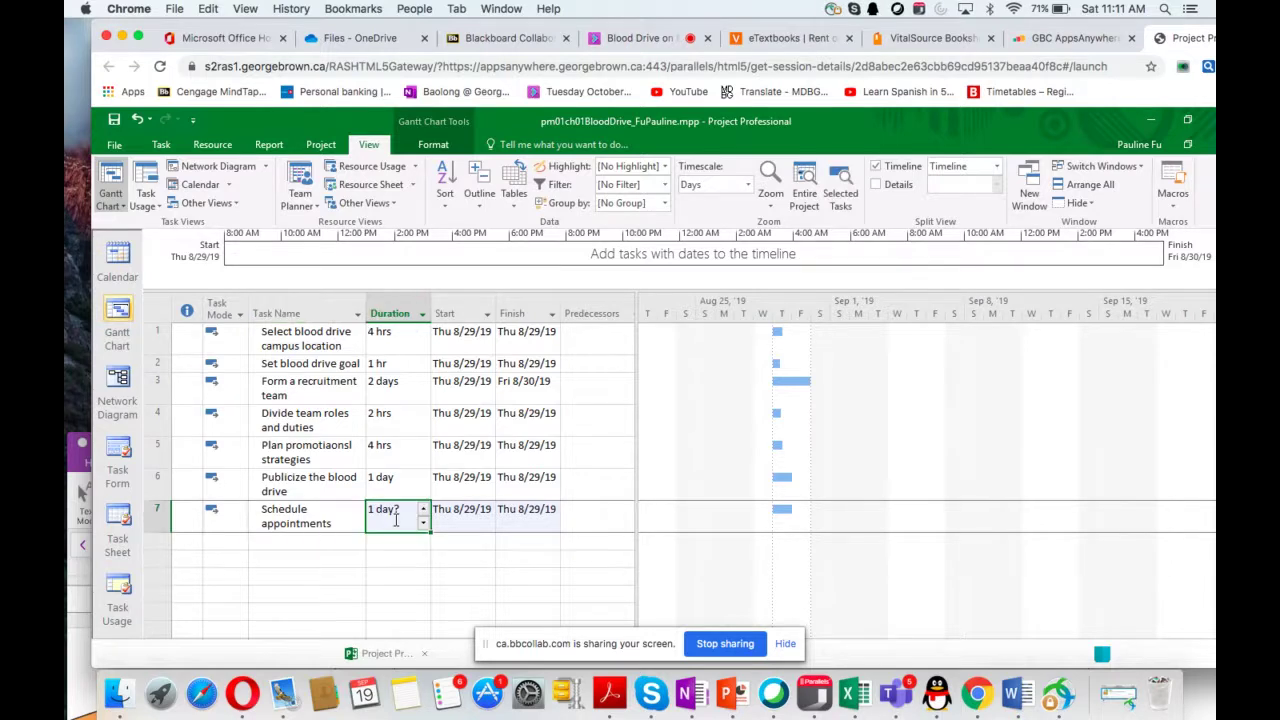
pyautogui.write('2 wks')
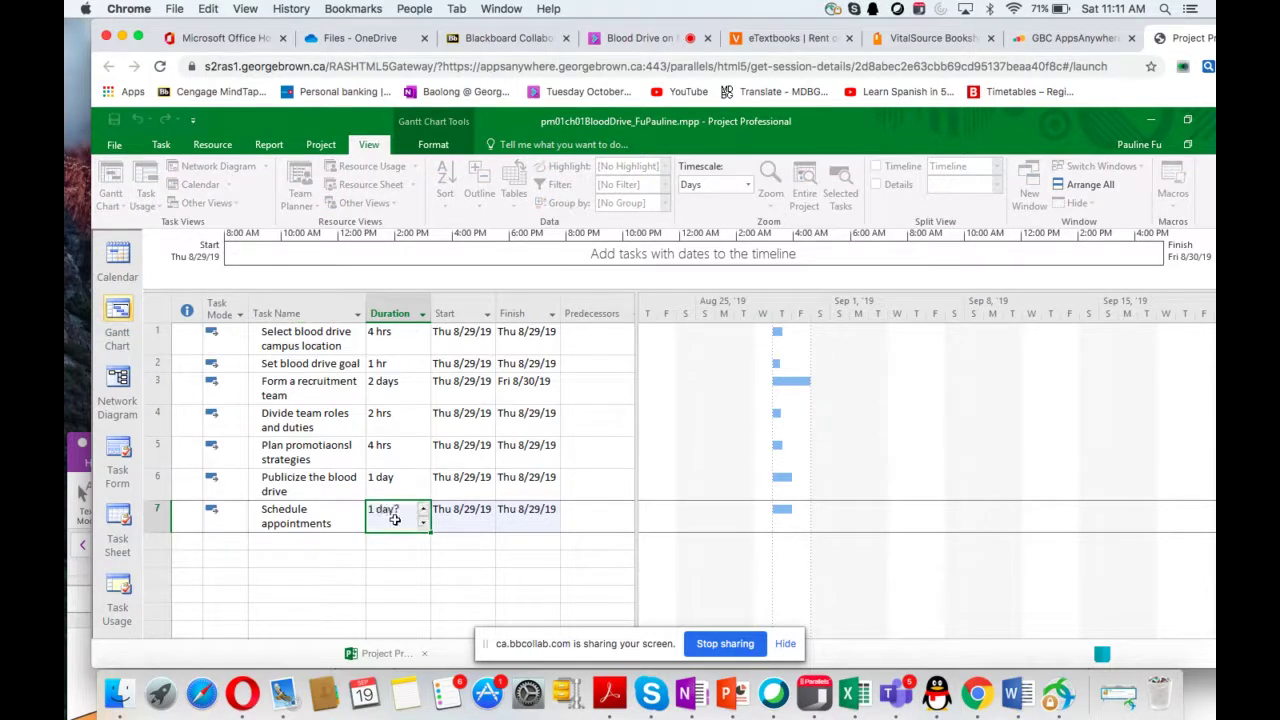
pyautogui.press('Return')
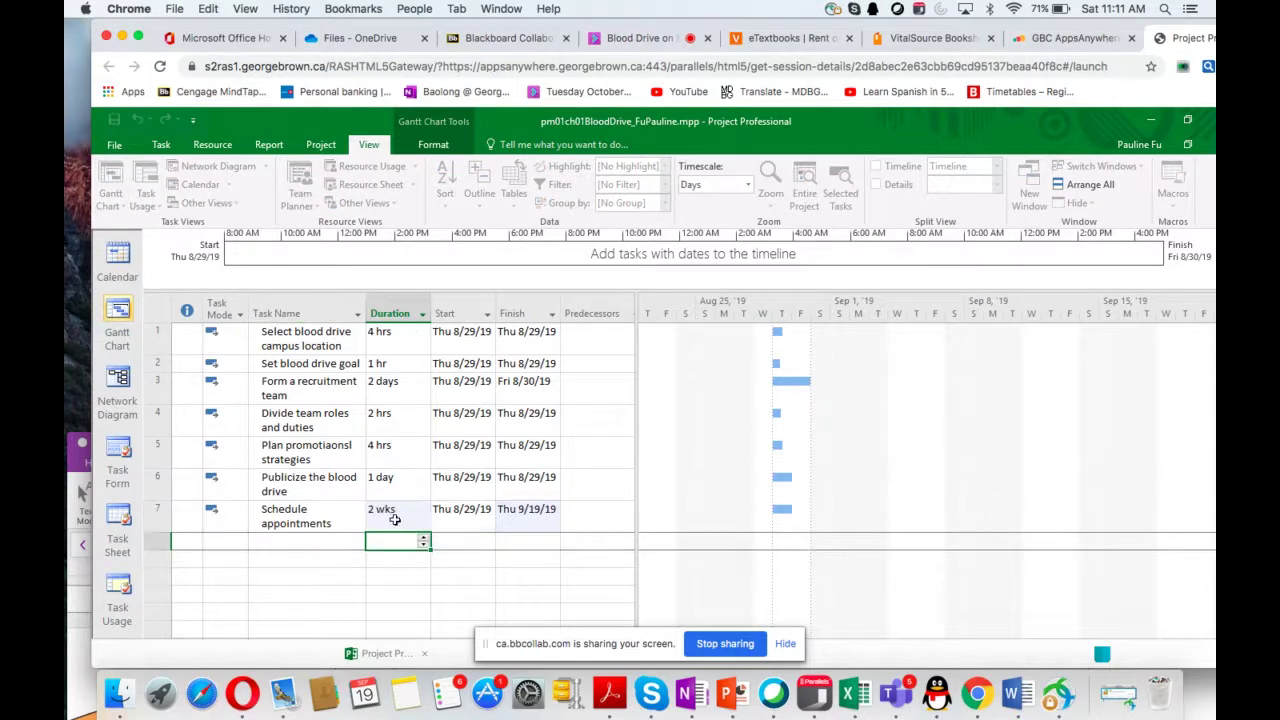
# Add "Get visitor parking passes" as the eighth task with a duration of 2h
pyautogui.click(306, 540)
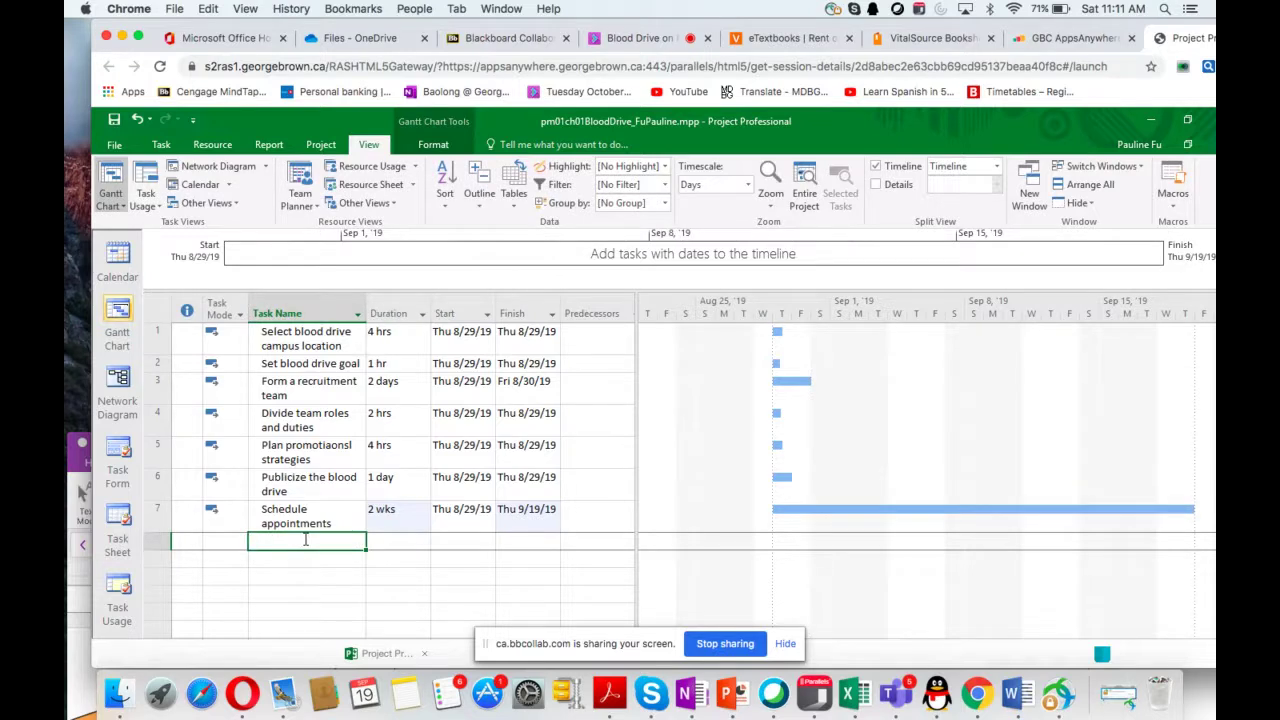
pyautogui.write('Get vis')
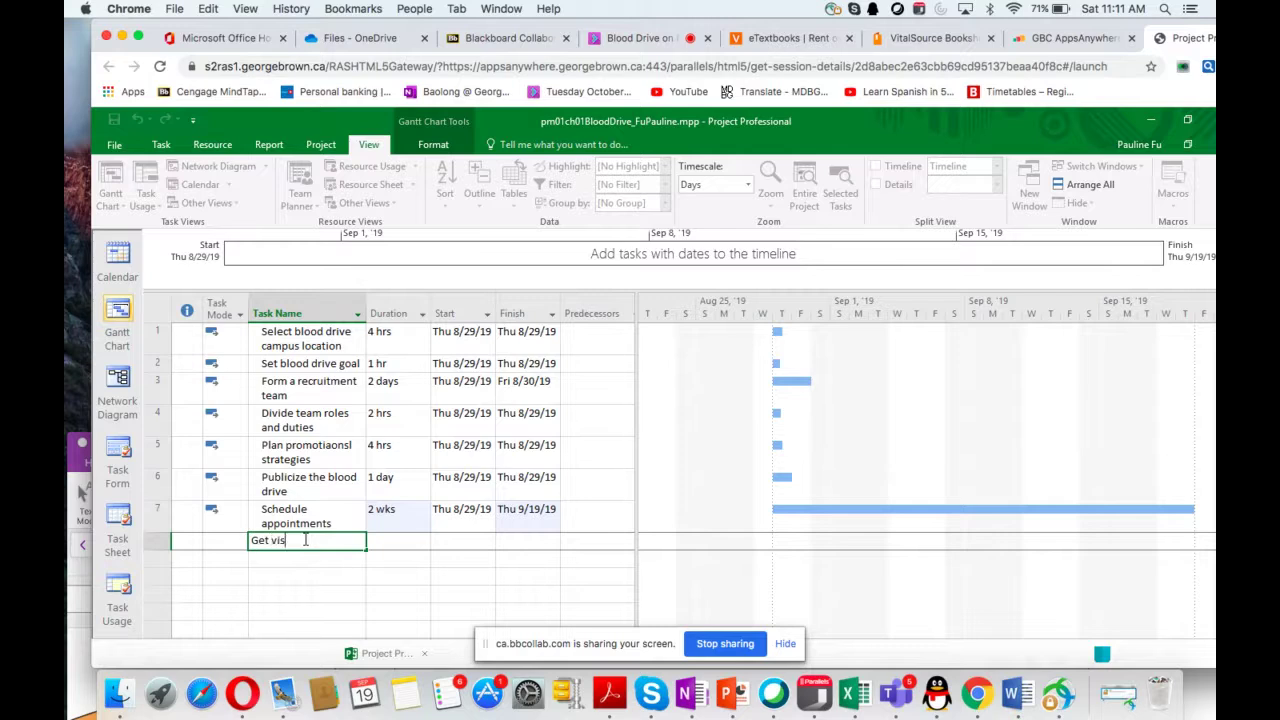
pyautogui.write('itor parki')
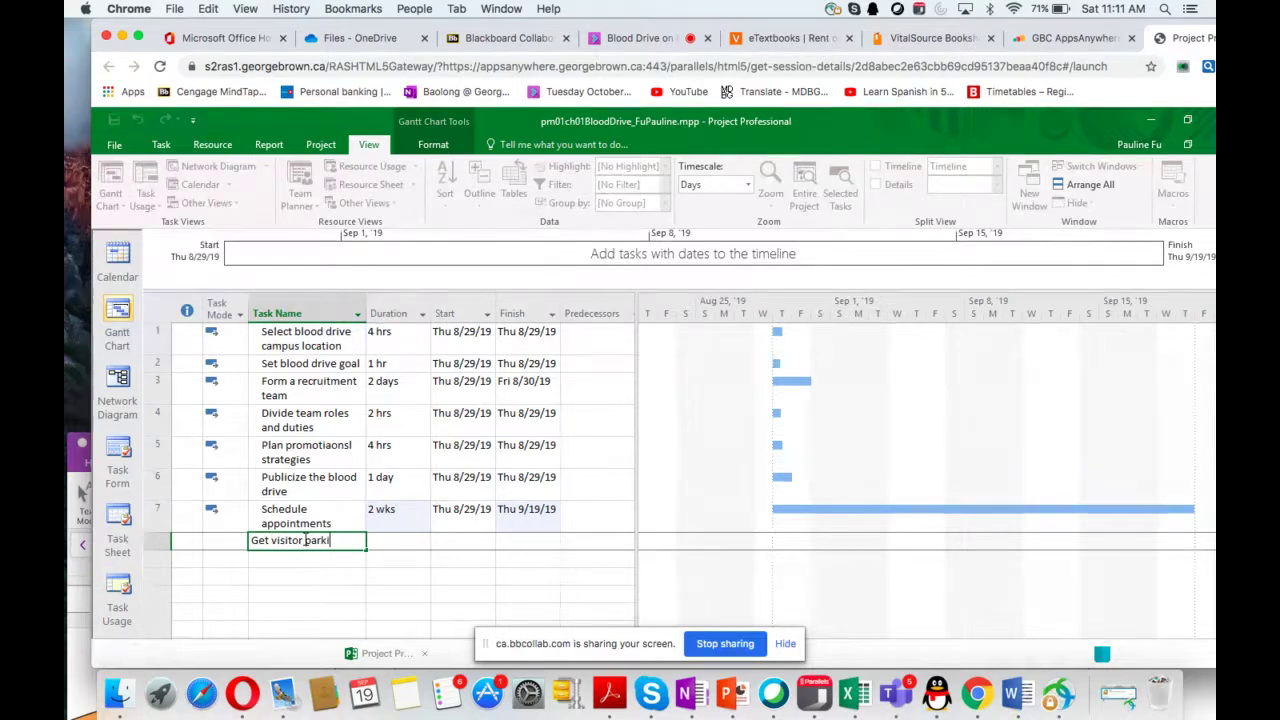
pyautogui.write('ng passes')
pyautogui.press('Tab')
pyautogui.write('2h')
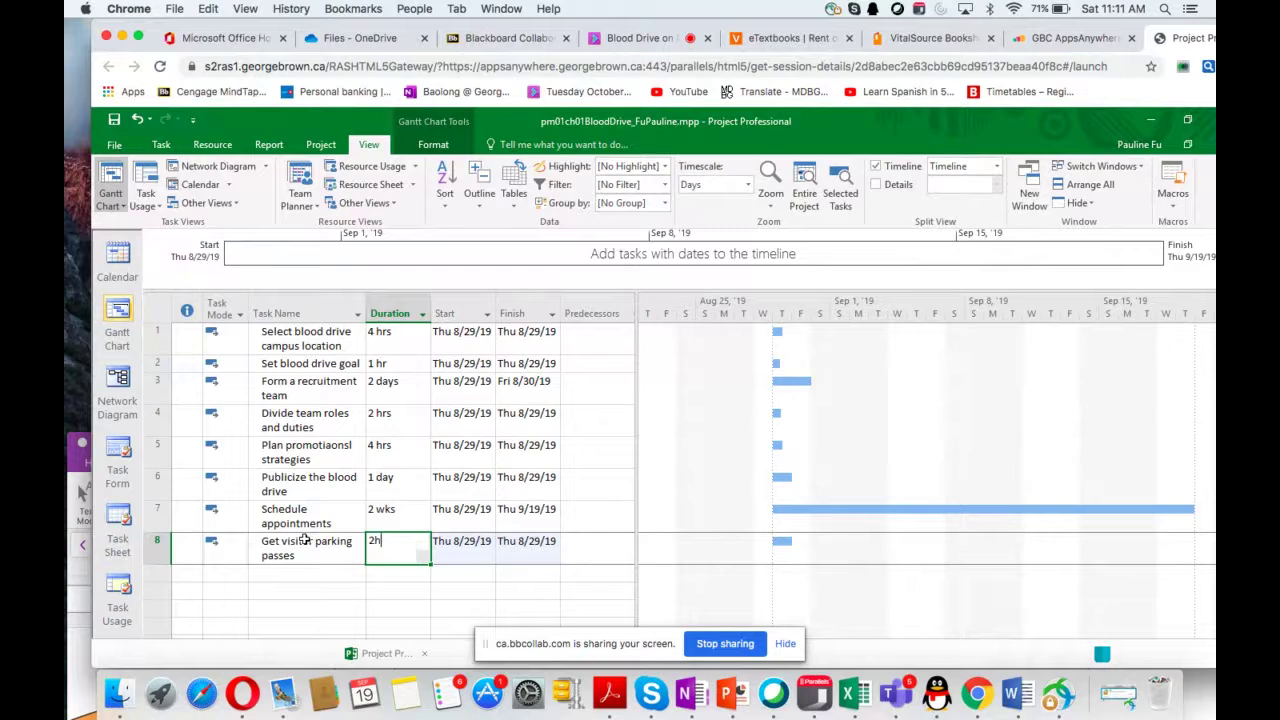
pyautogui.press('Return')
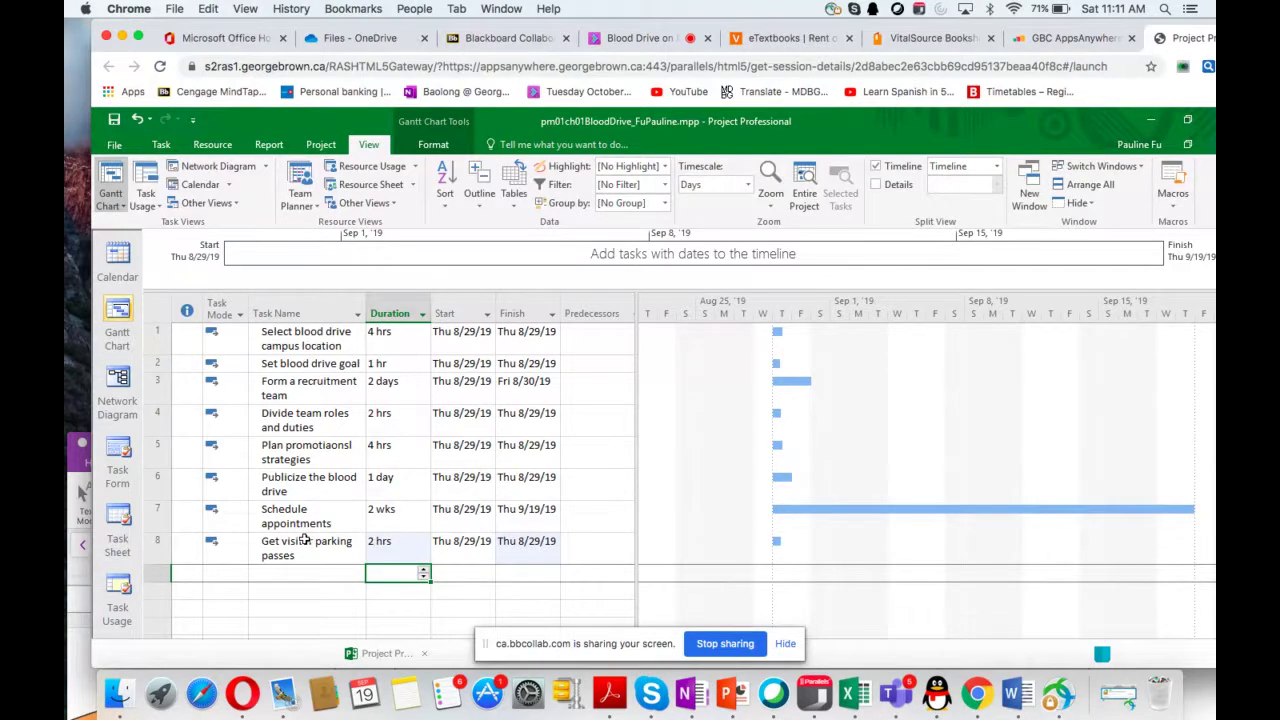
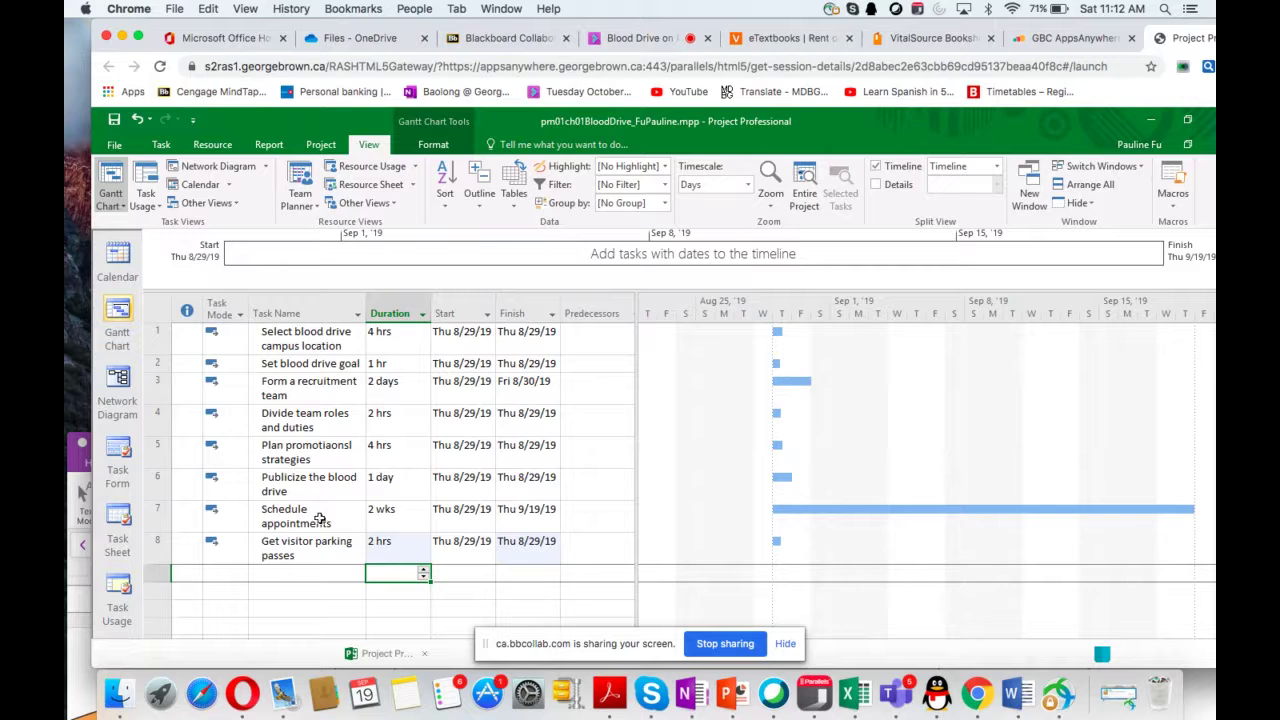
# Insert a new task above "Schedule appointments" and move it directly below that task
pyautogui.click(320, 518)
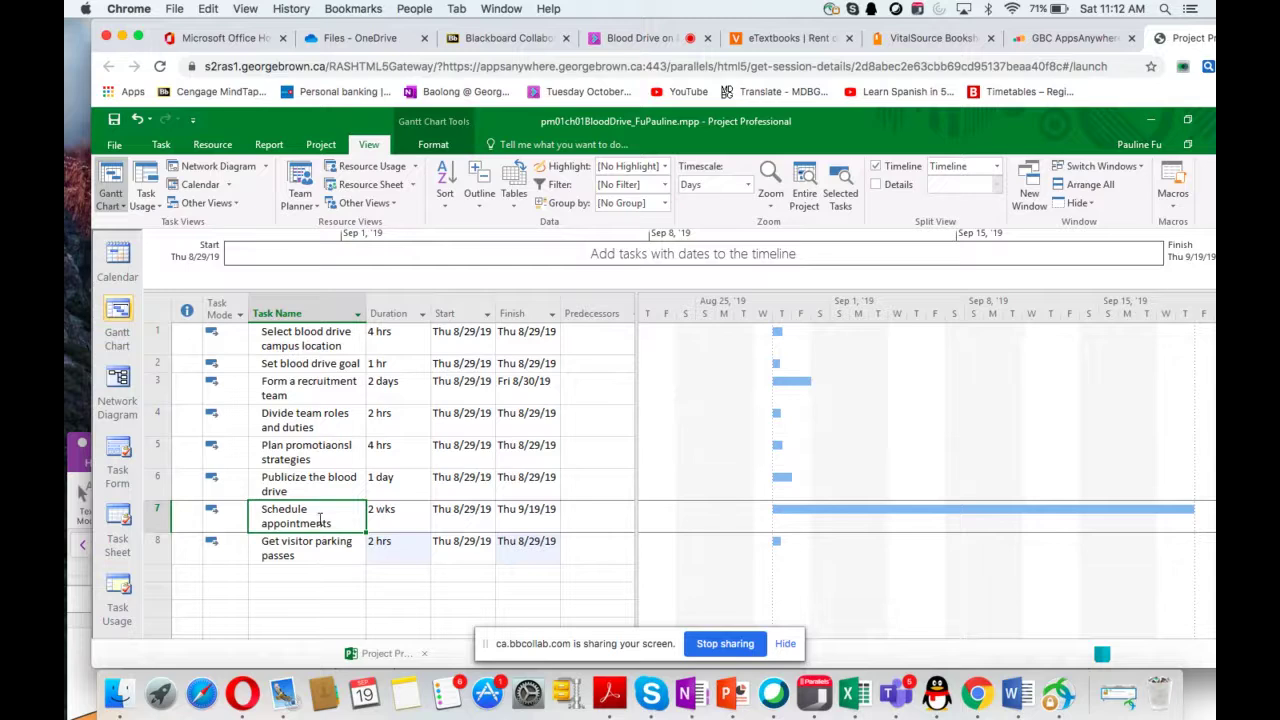
pyautogui.click(320, 518)
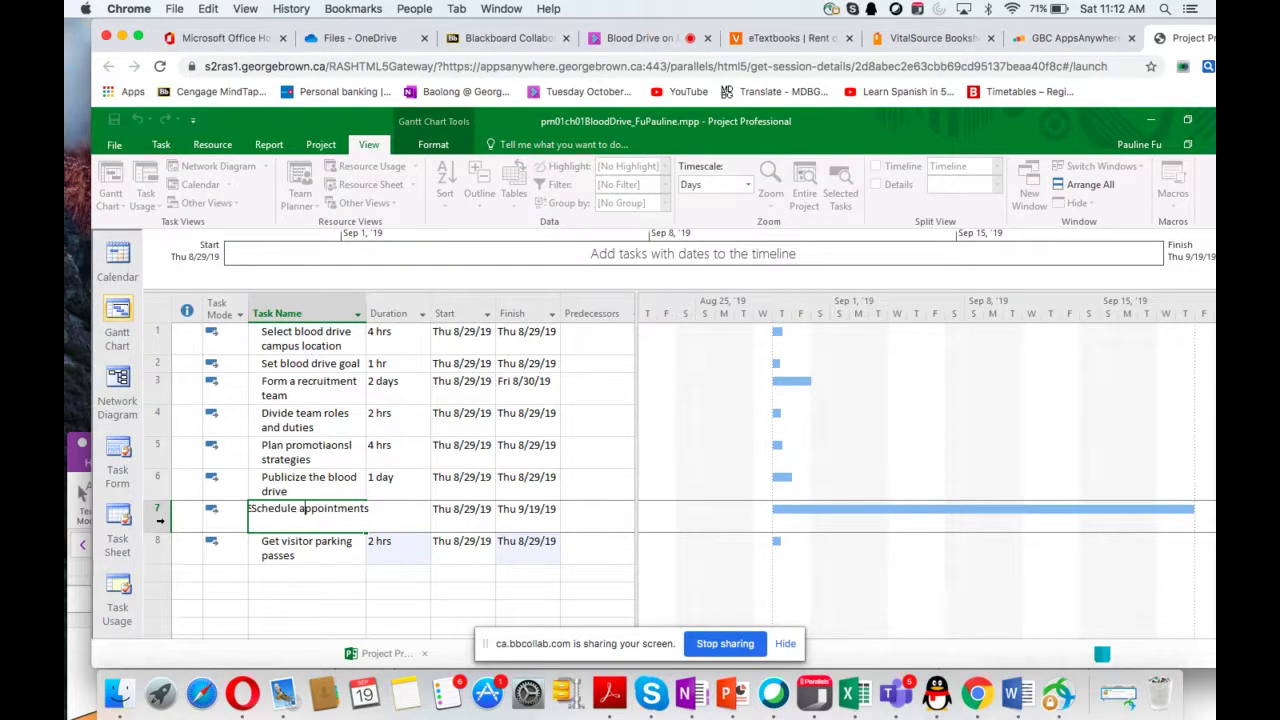
pyautogui.click(158, 519)
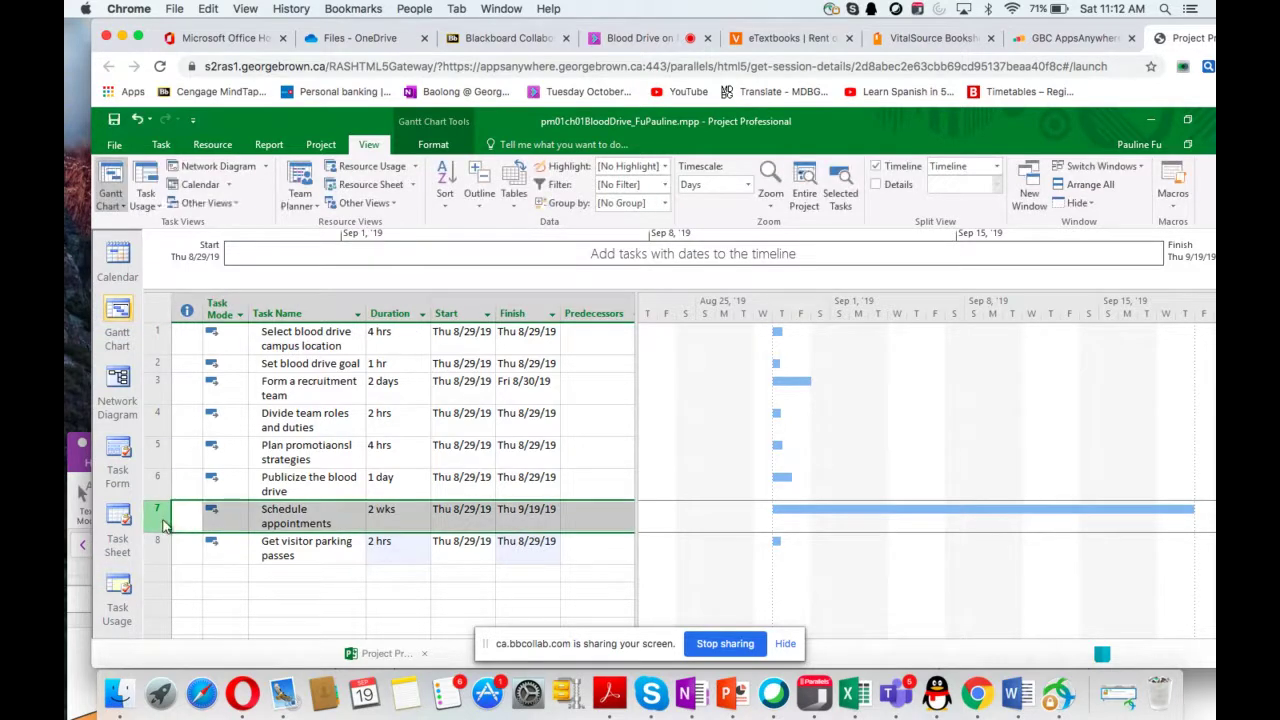
pyautogui.rightClick(160, 518)
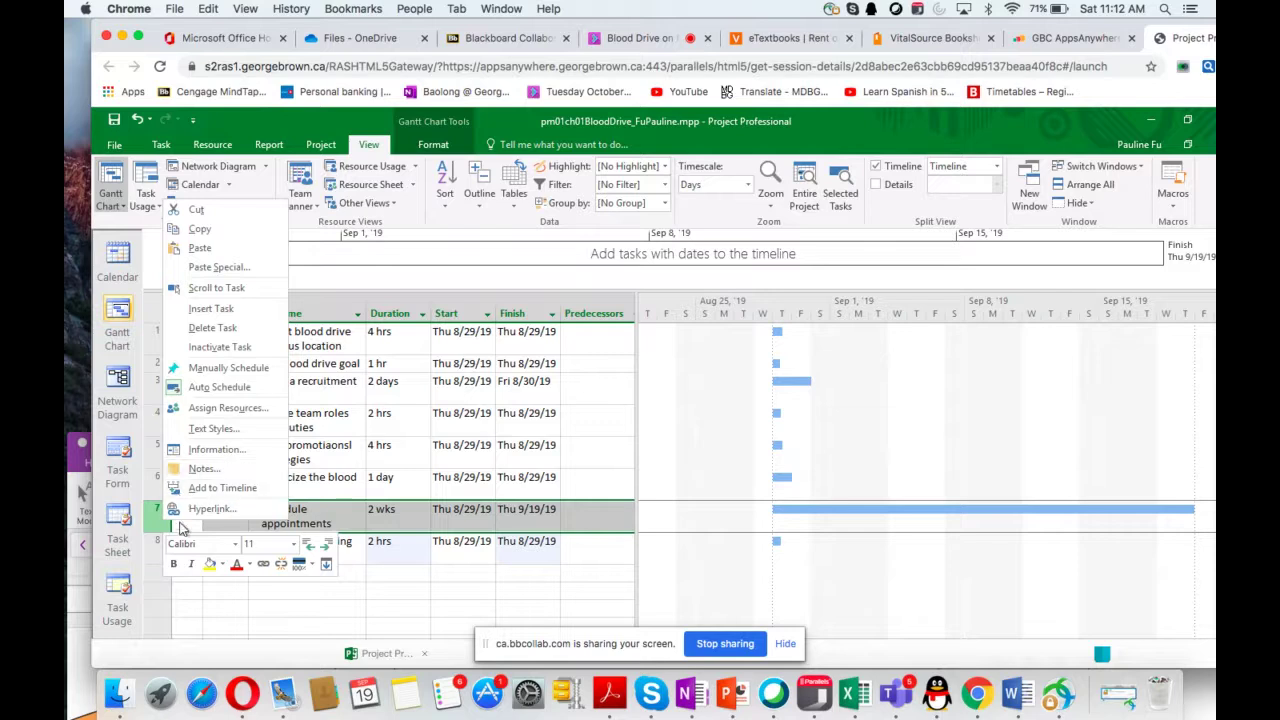
pyautogui.click(231, 313)
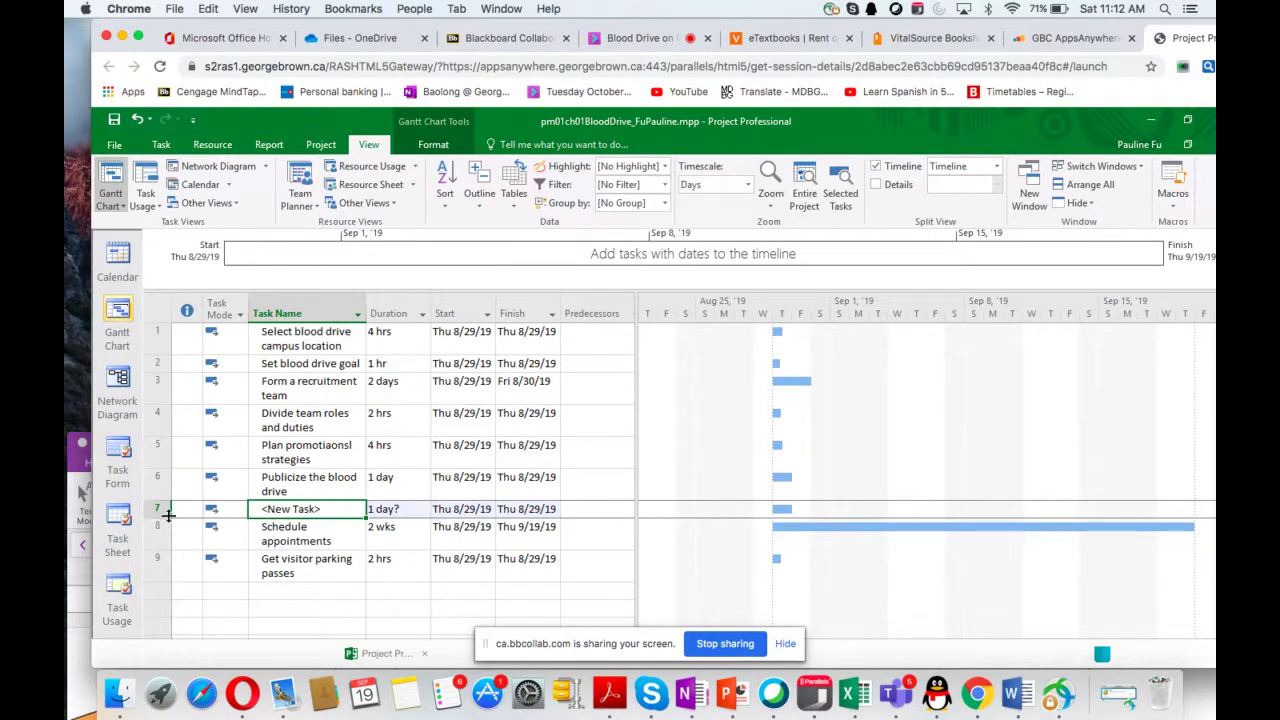
pyautogui.moveTo(155, 508); pyautogui.dragTo(164, 538)
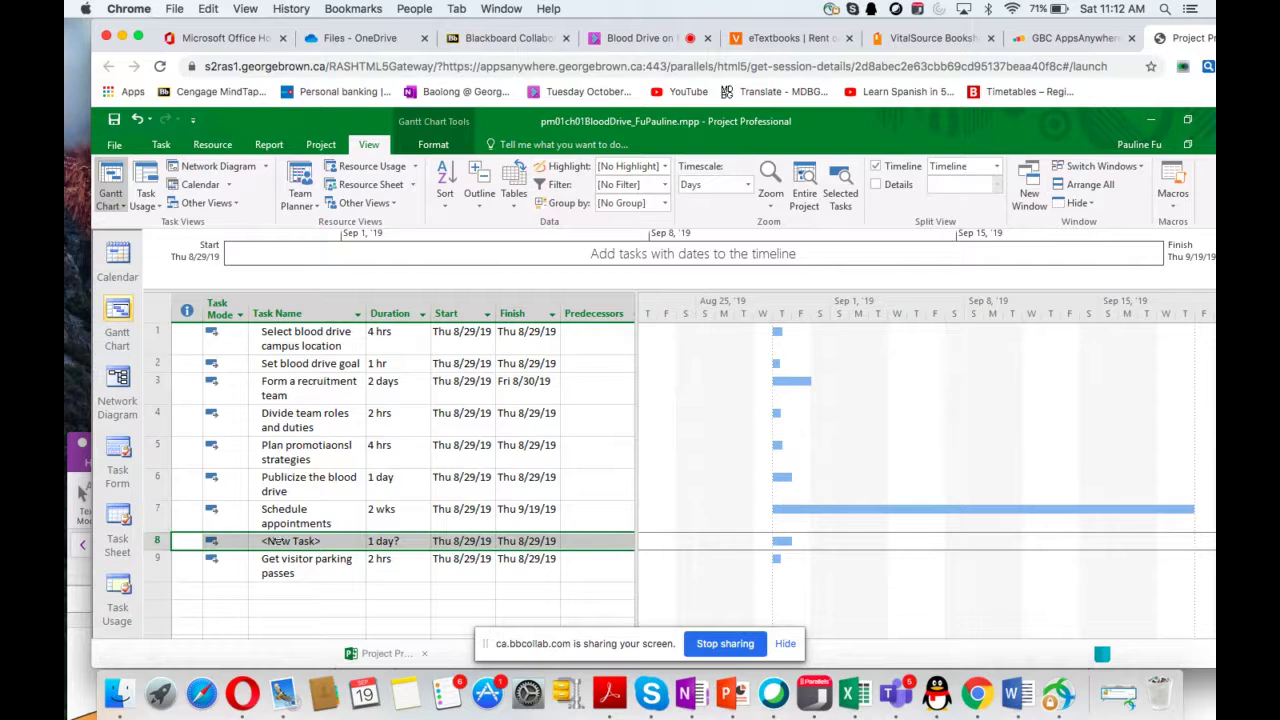
# Name the newly inserted task between "Schedule appointments" and "Get visitor parking passes" "Check sites arrangements"
pyautogui.click(313, 541)
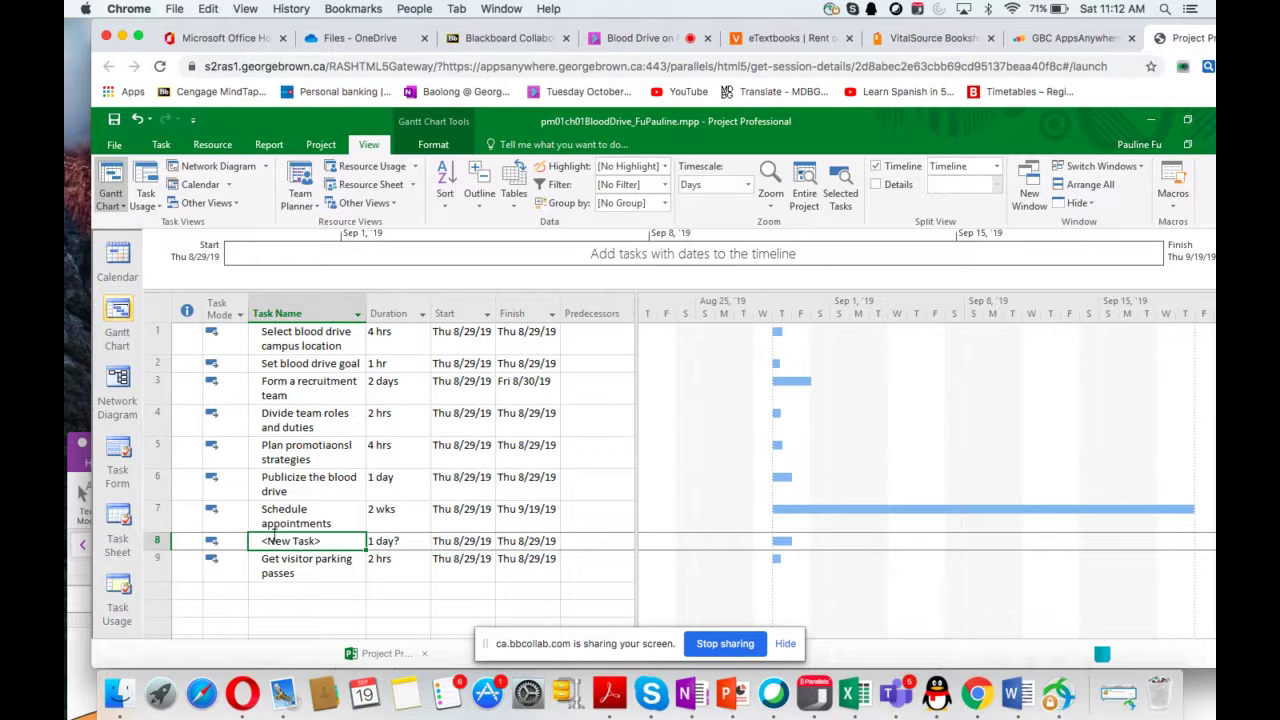
pyautogui.write('Ch')
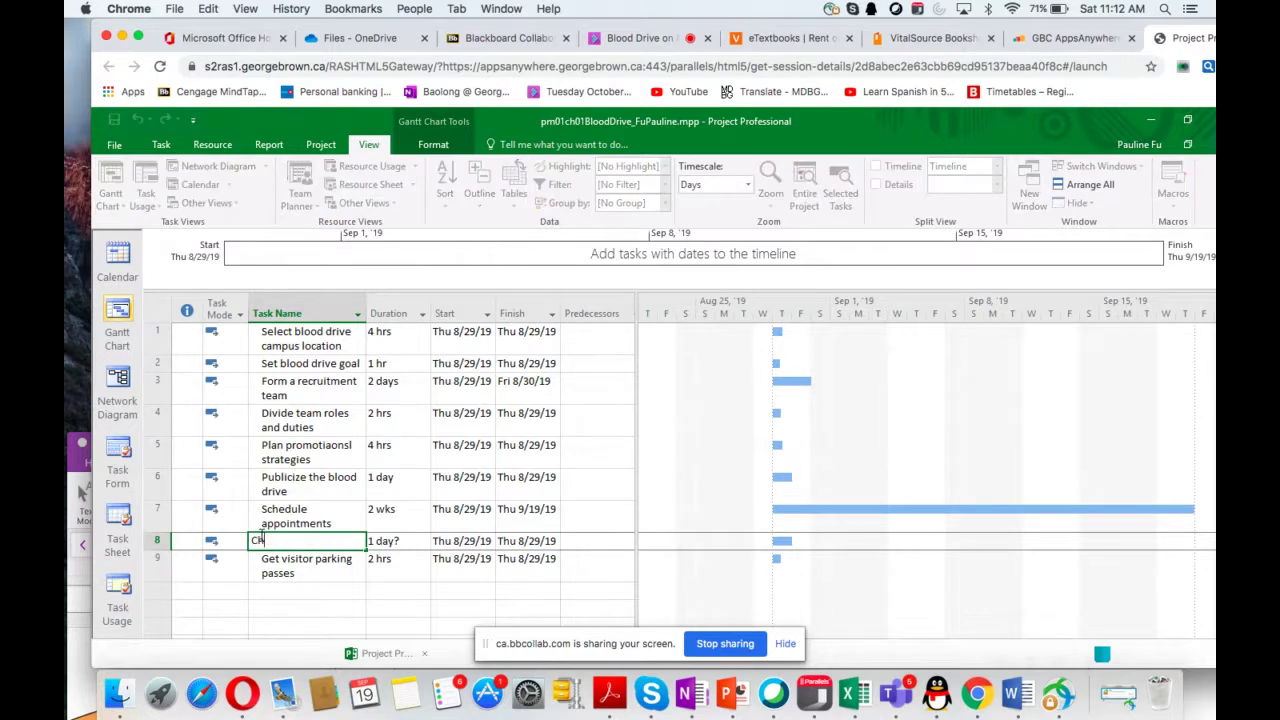
pyautogui.write('eck sites arrangement')
pyautogui.press('Escape')
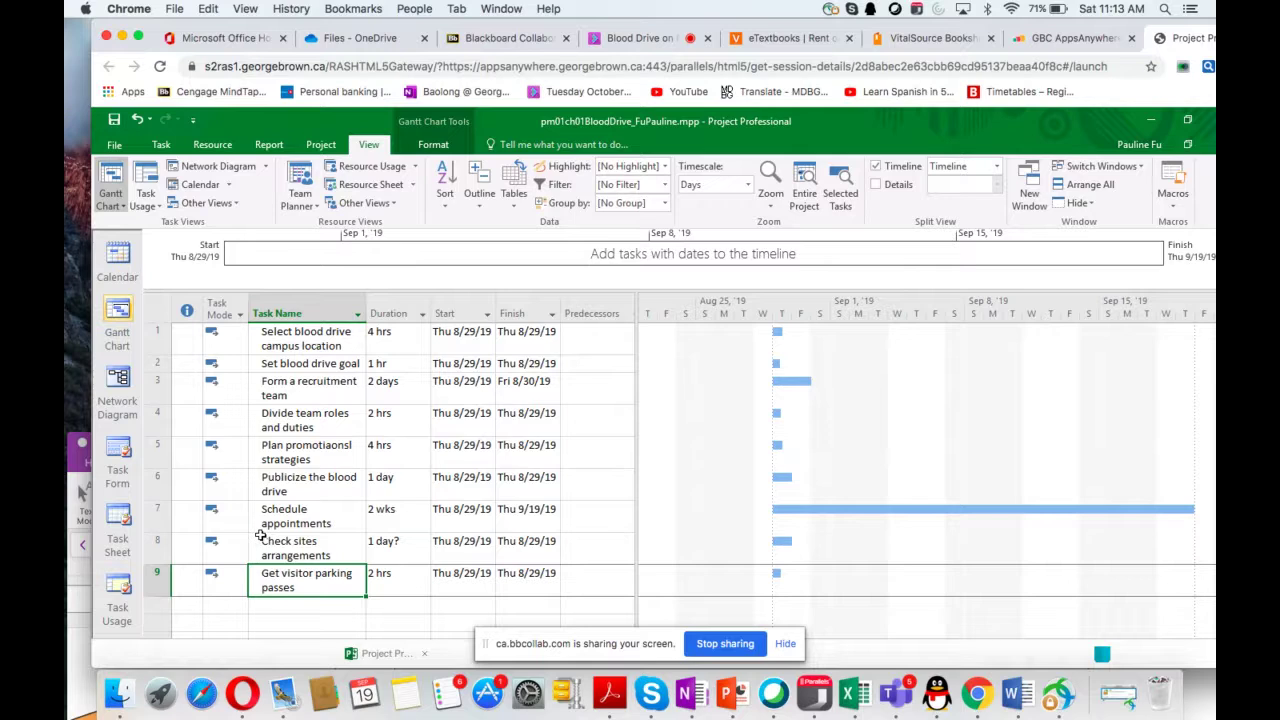
# Add "Email appointment reminder messages" as the tenth task with a duration of 4h
pyautogui.click(280, 603)
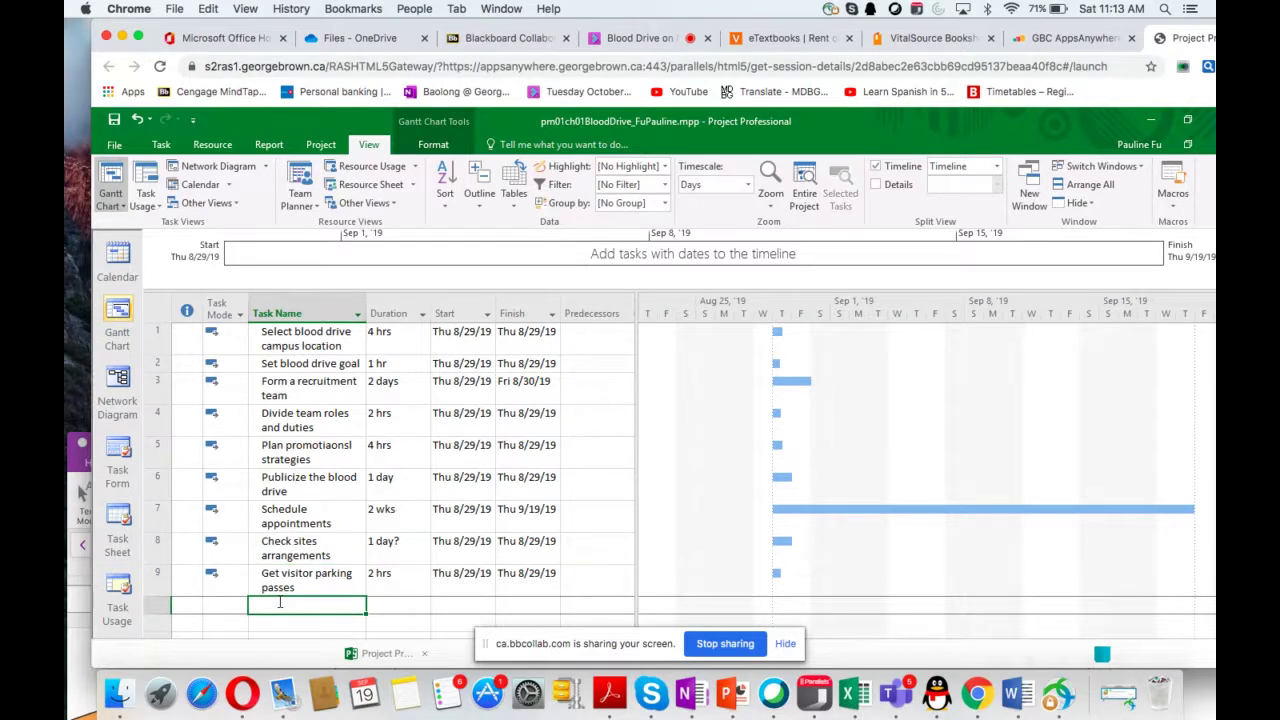
pyautogui.write('Email appo')
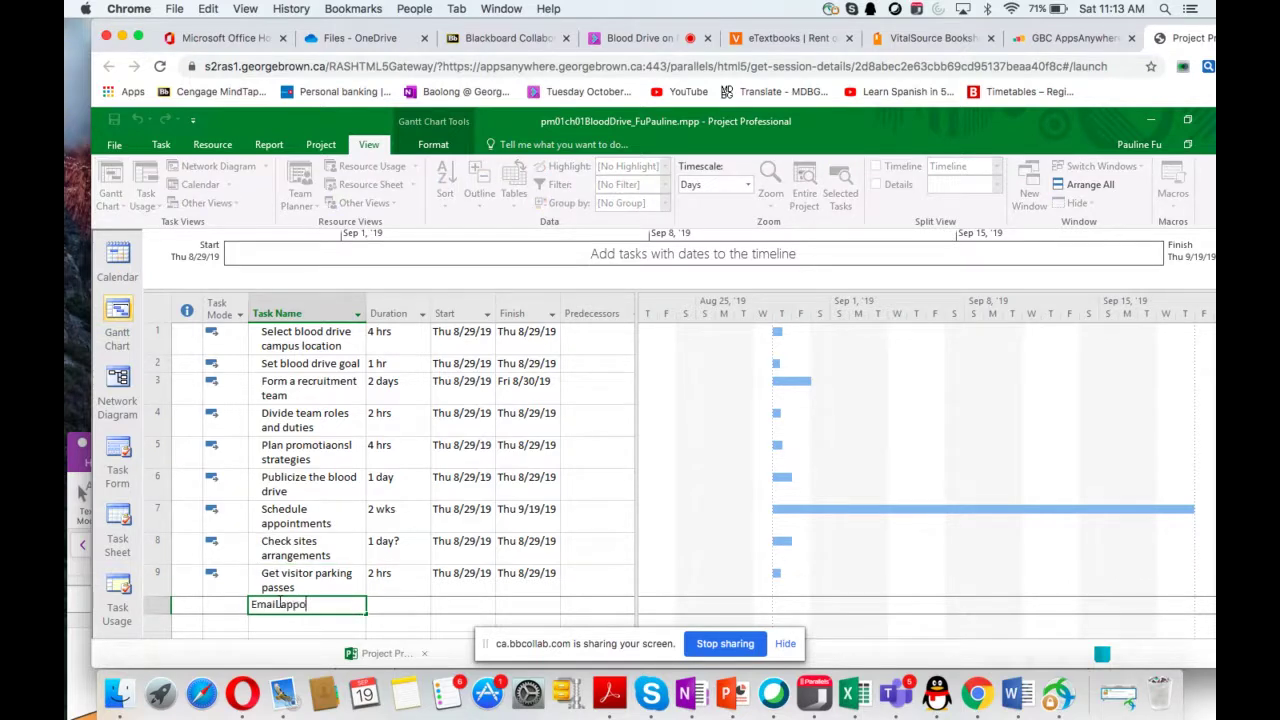
pyautogui.write('intment reminder message')
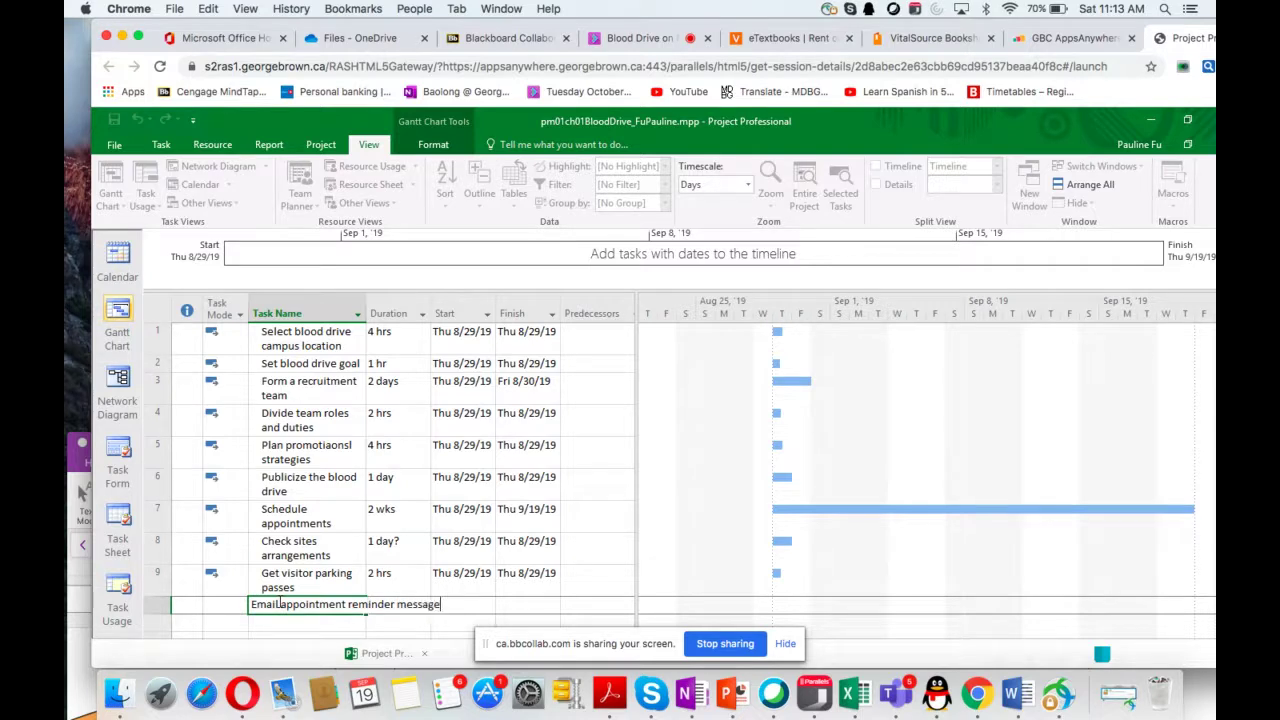
pyautogui.write('s')
pyautogui.press('Return')
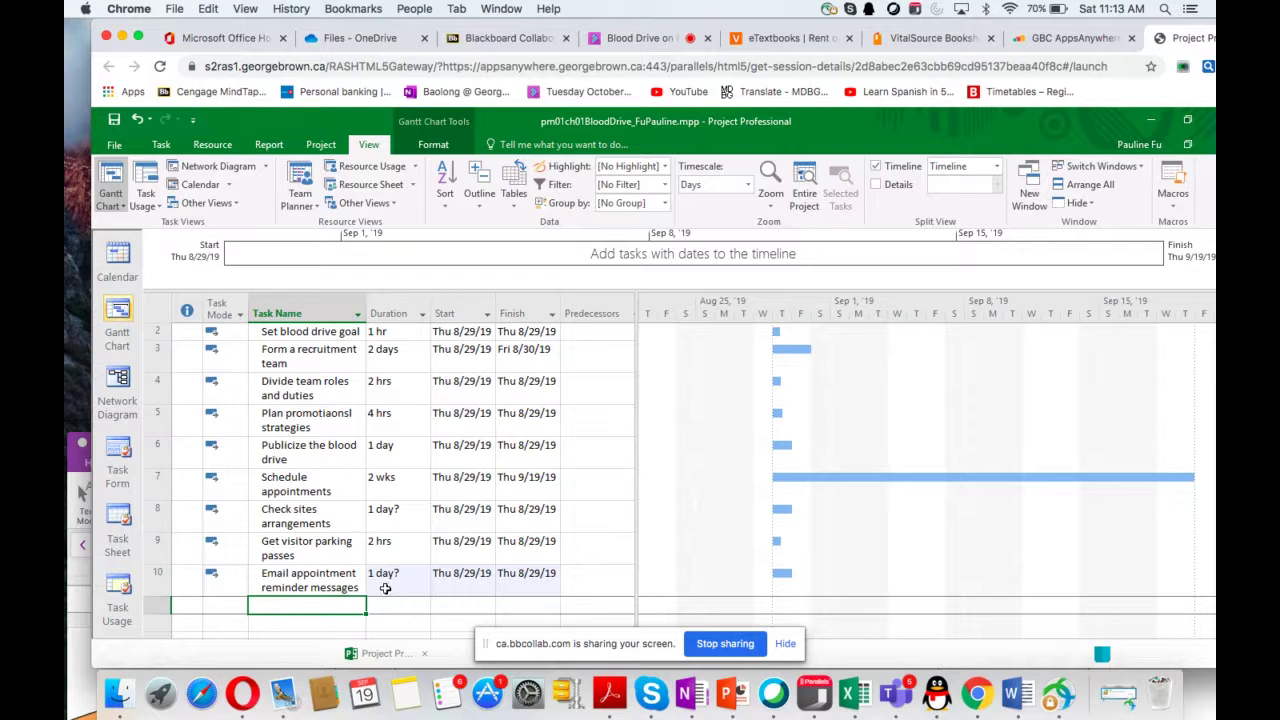
pyautogui.click(388, 583)
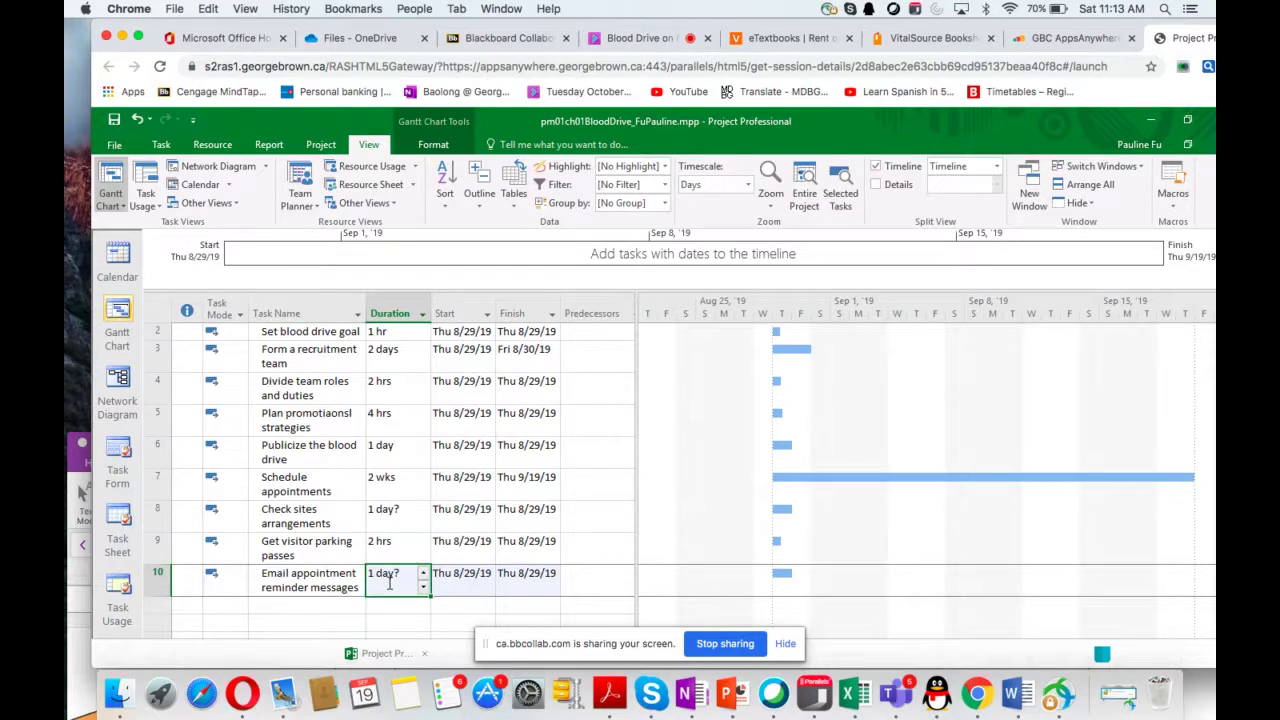
pyautogui.write('4h')
pyautogui.press('Return')
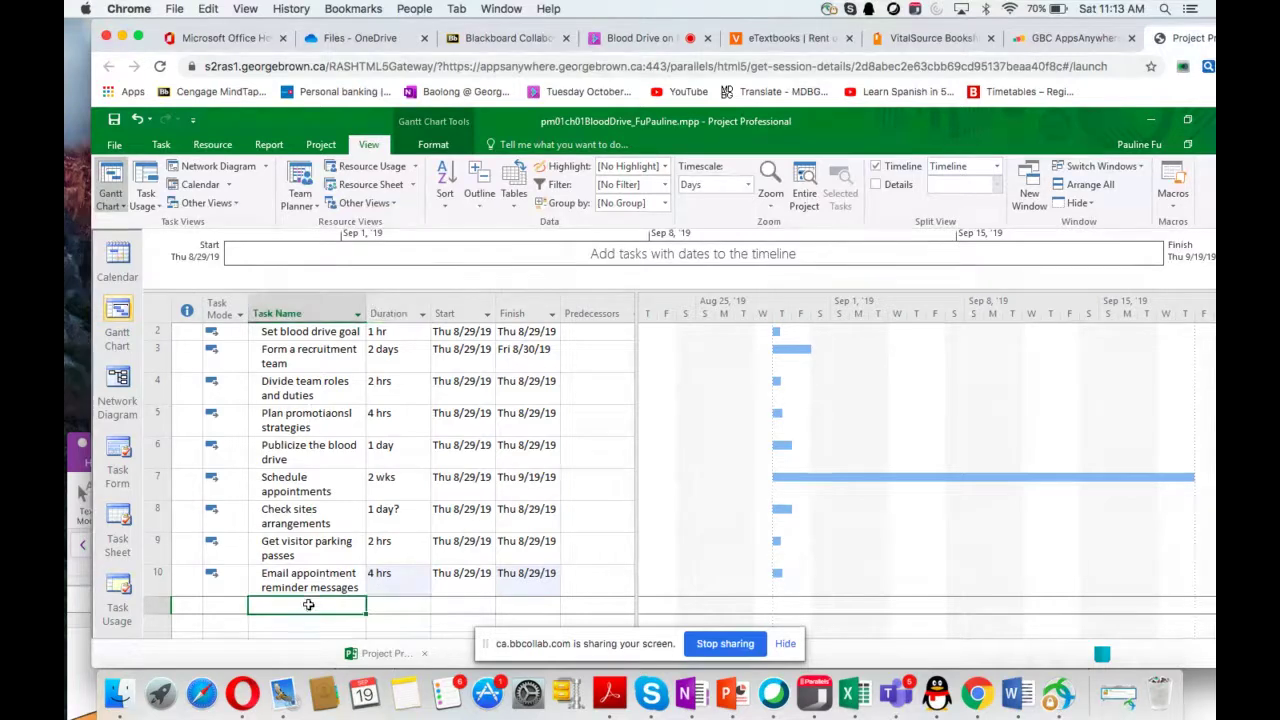
# Add "Post directional arrows and posters around campus" as the eleventh task with a duration of 1h
pyautogui.click(309, 605)
pyautogui.write('Post dir')
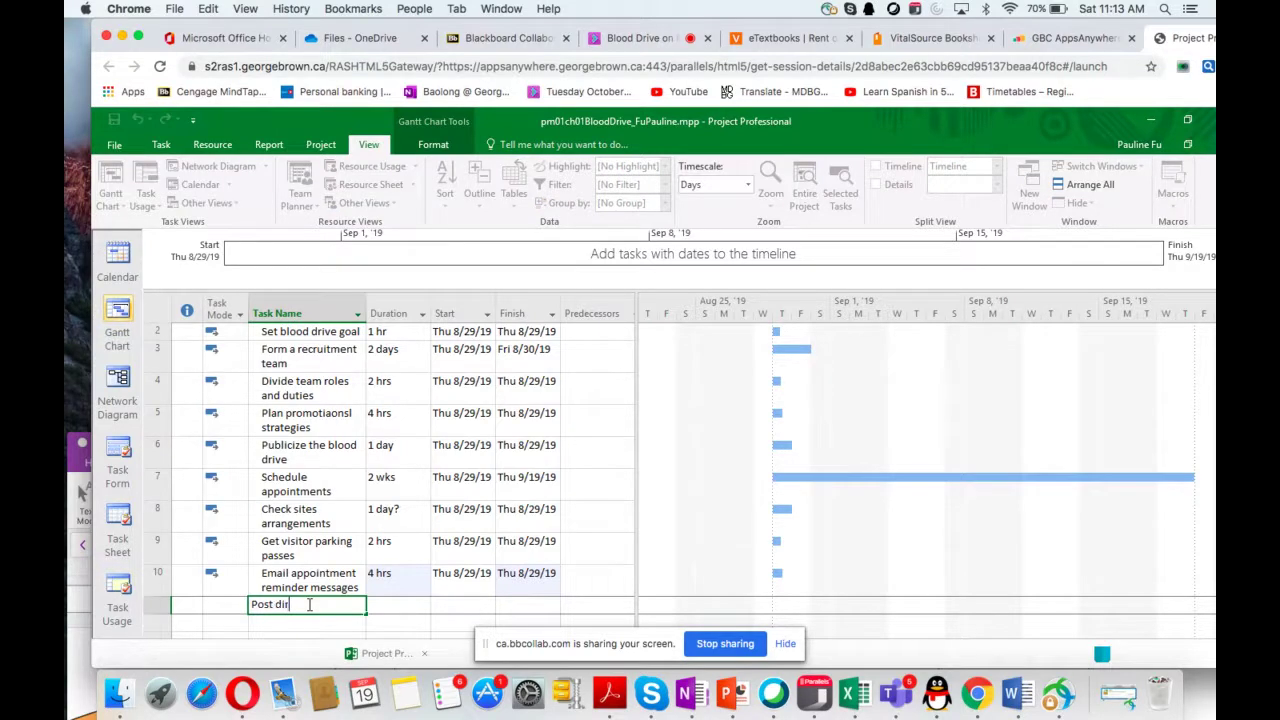
pyautogui.write('ectional arrows and post')
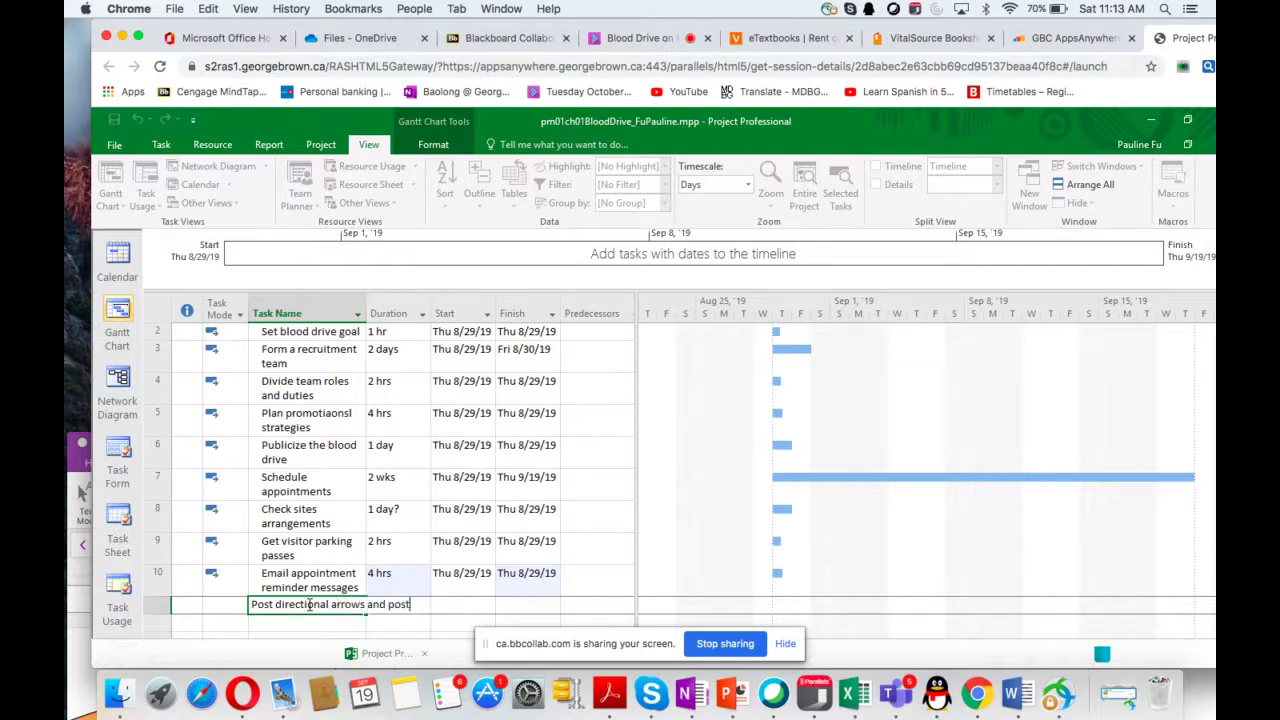
pyautogui.write('ers around campus')
pyautogui.press('Return')
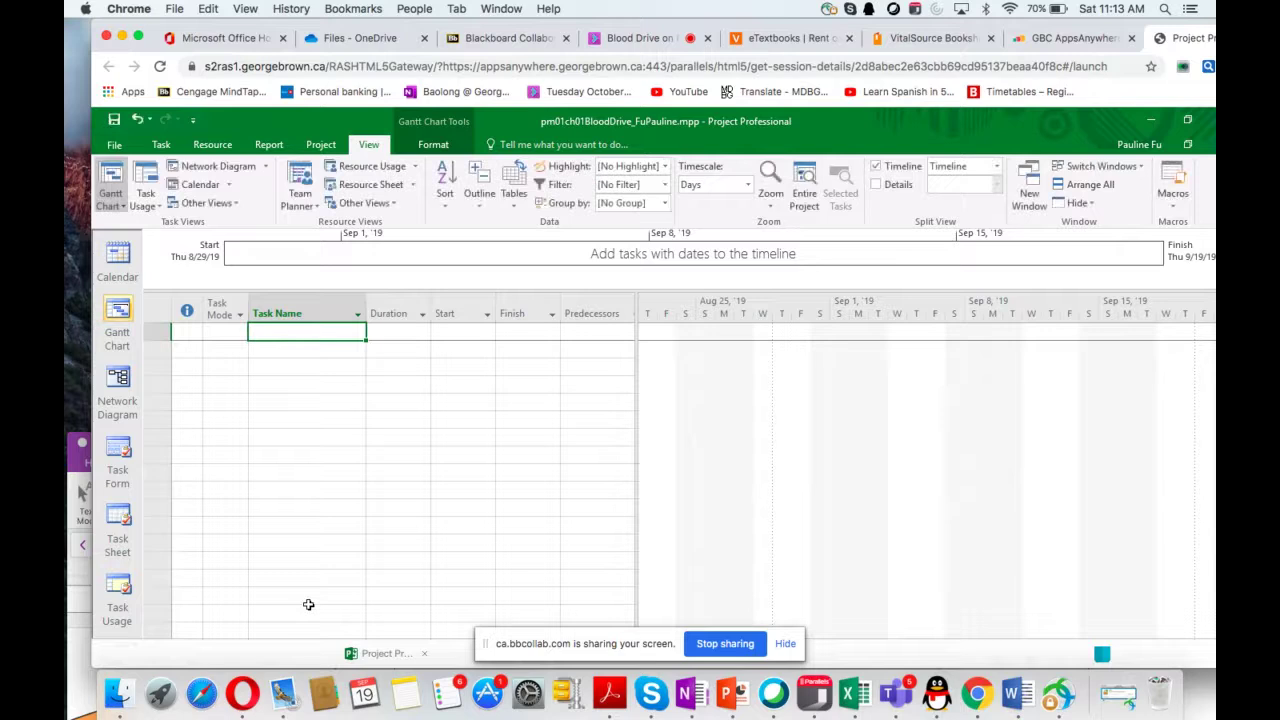
pyautogui.scroll(3, 344, 543)
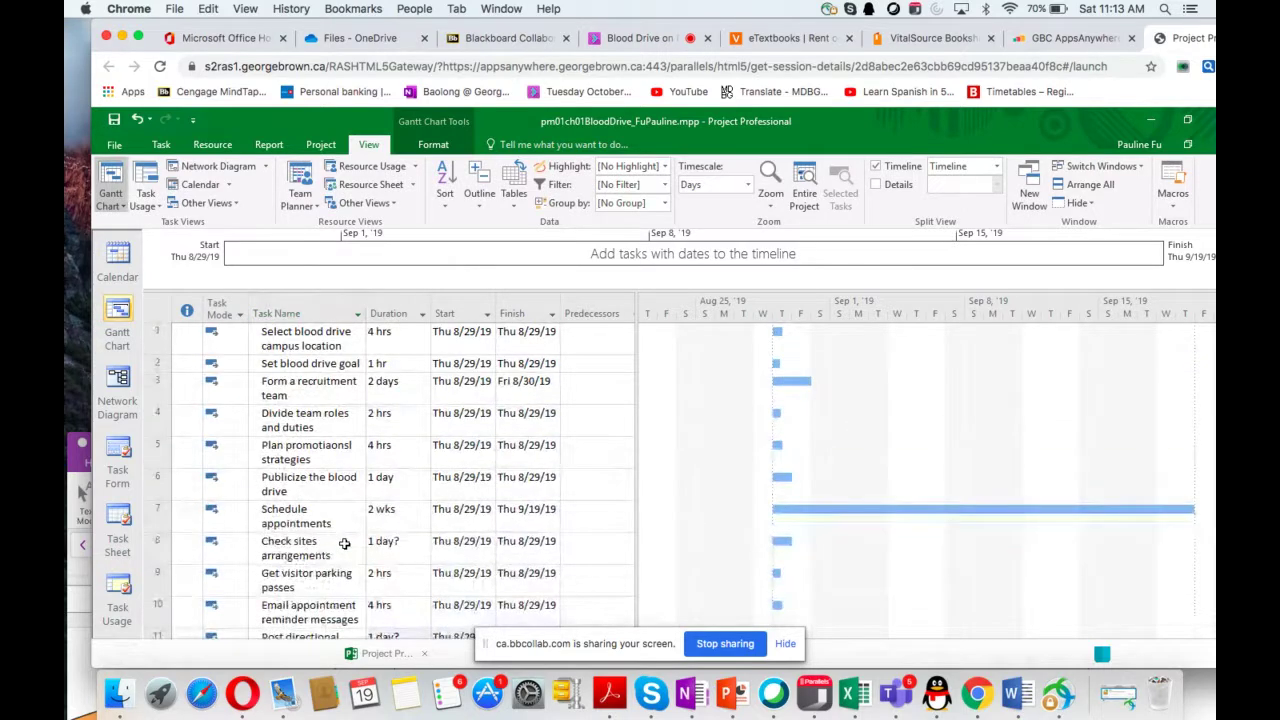
pyautogui.scroll(-3, 344, 543)
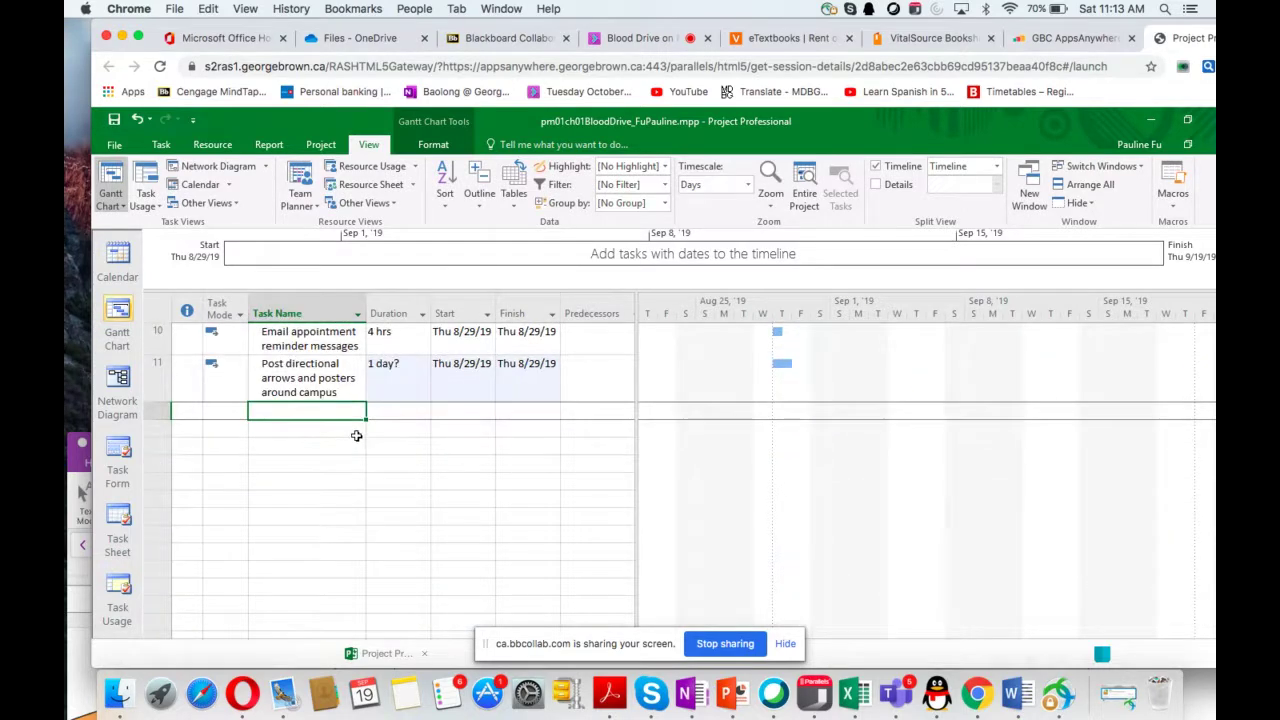
pyautogui.click(383, 373)
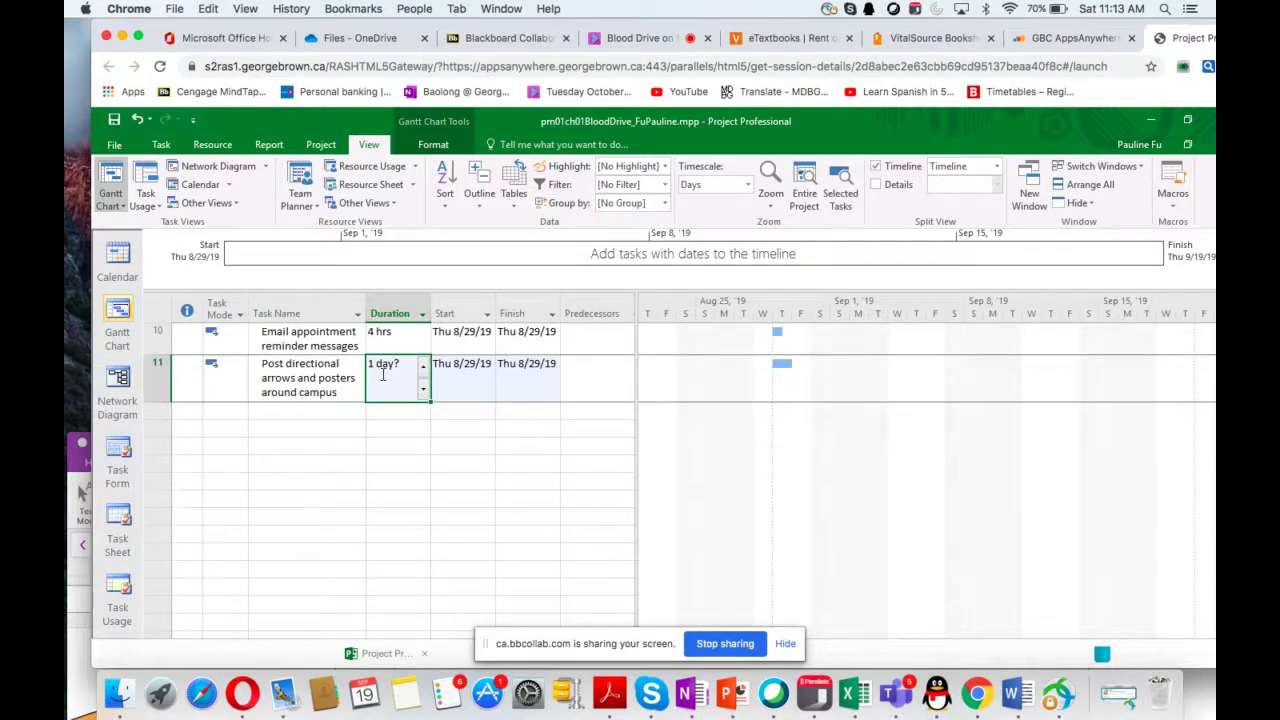
pyautogui.write('1h')
pyautogui.press('Return')
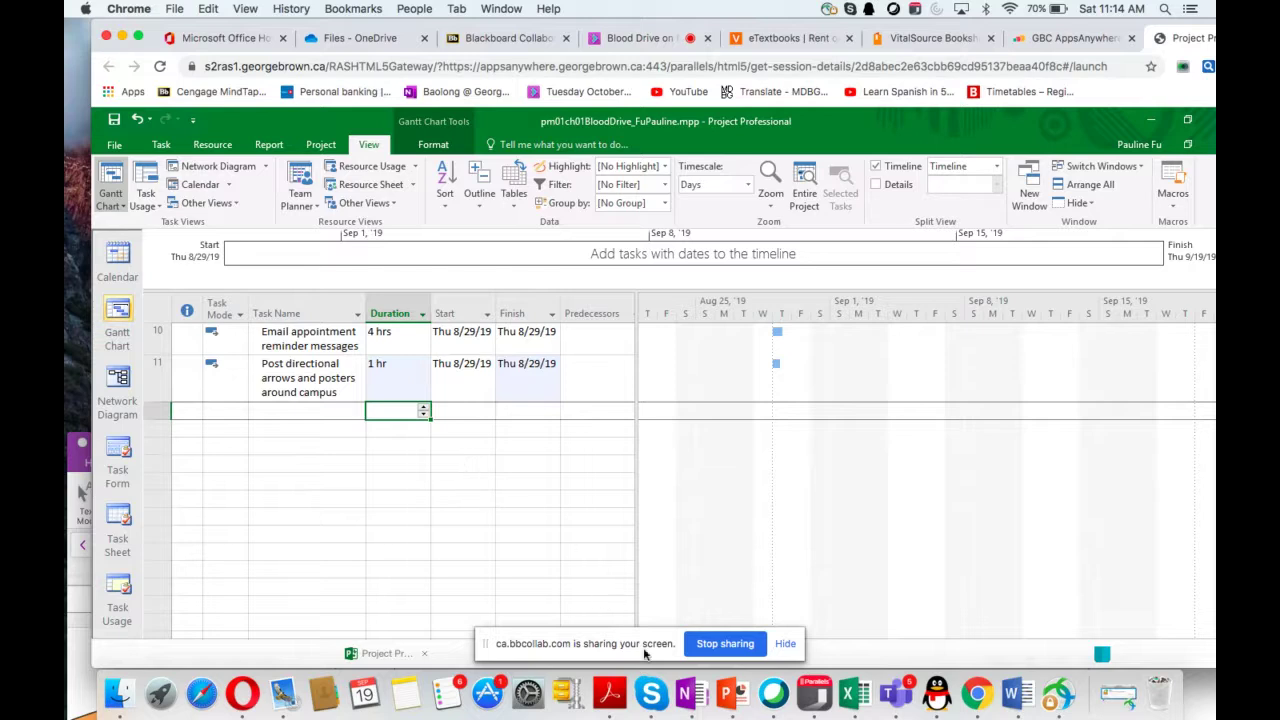
# Switch to OneNote, read the exercise instructions that follow the task table, and return to the project
pyautogui.click(697, 707)
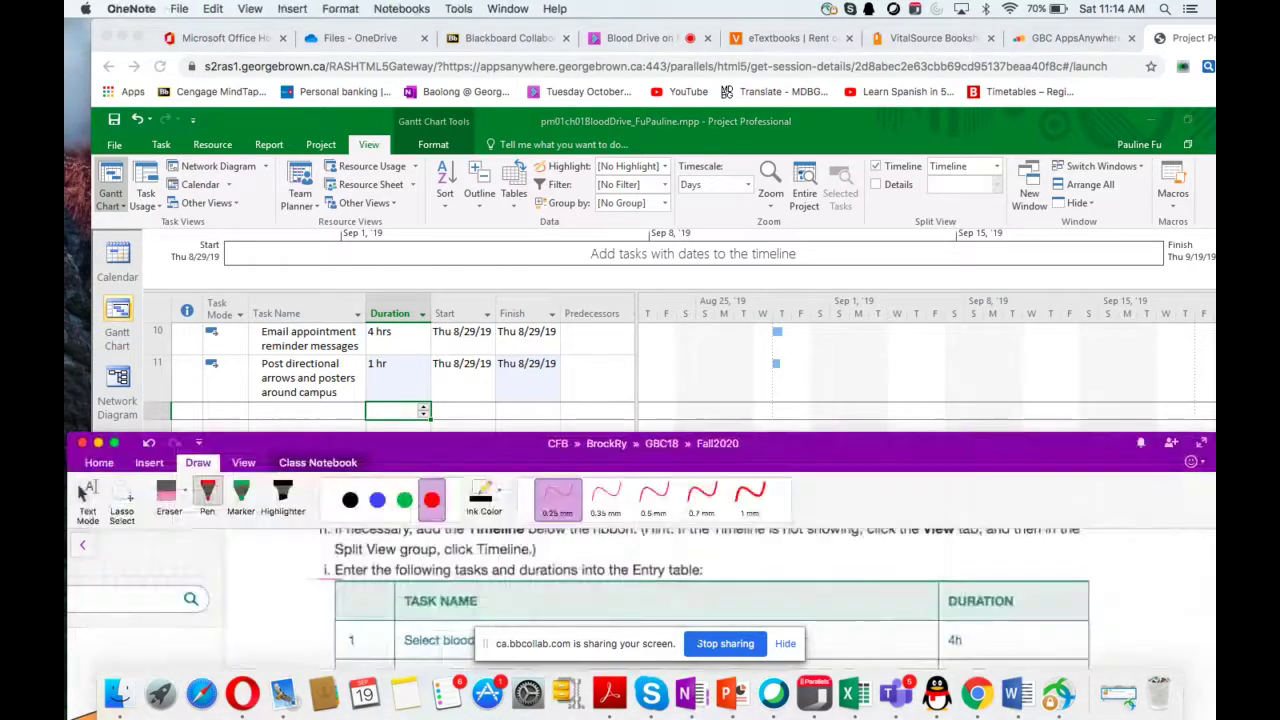
pyautogui.moveTo(745, 462); pyautogui.dragTo(742, 82)
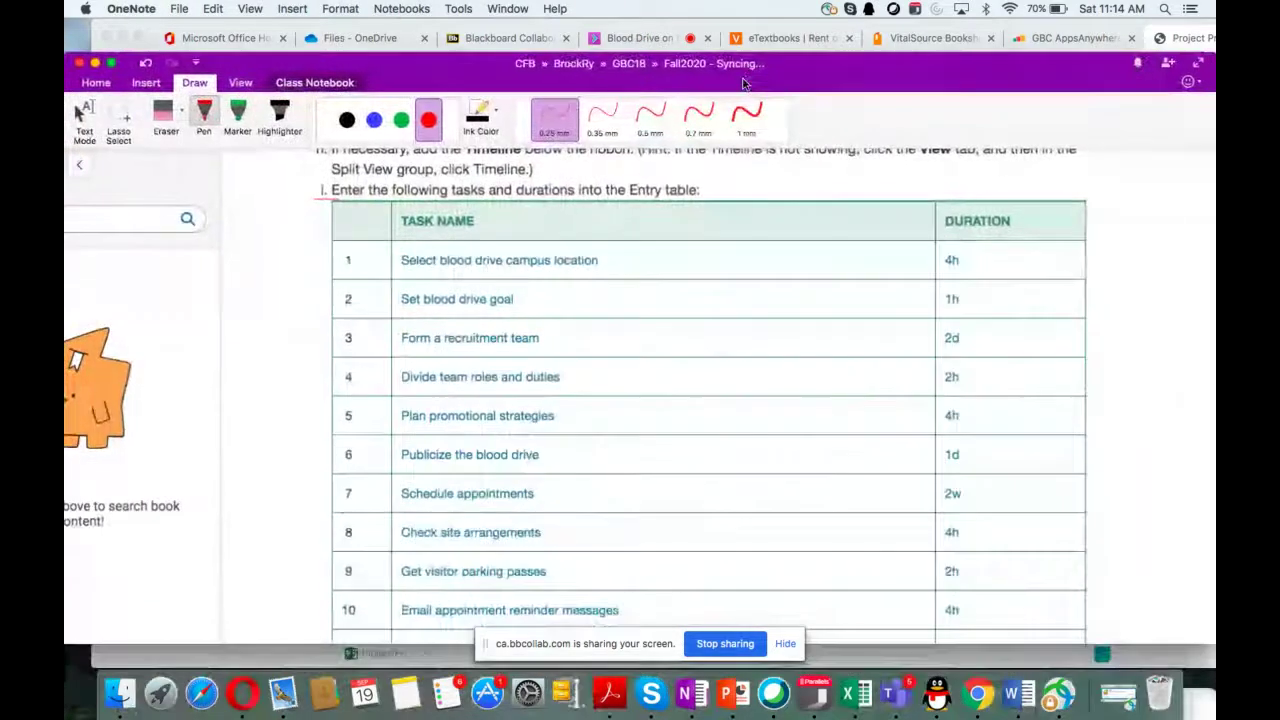
pyautogui.scroll(-10, 700, 390)
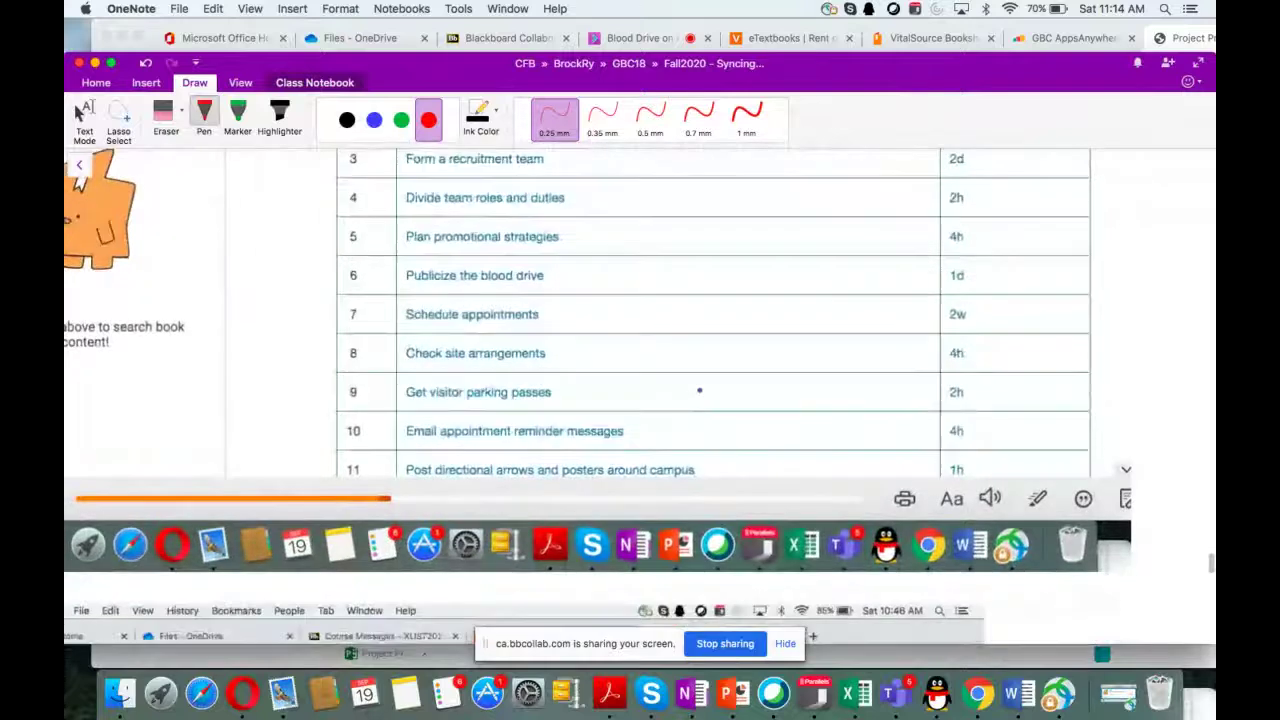
pyautogui.scroll(-10, 697, 385)
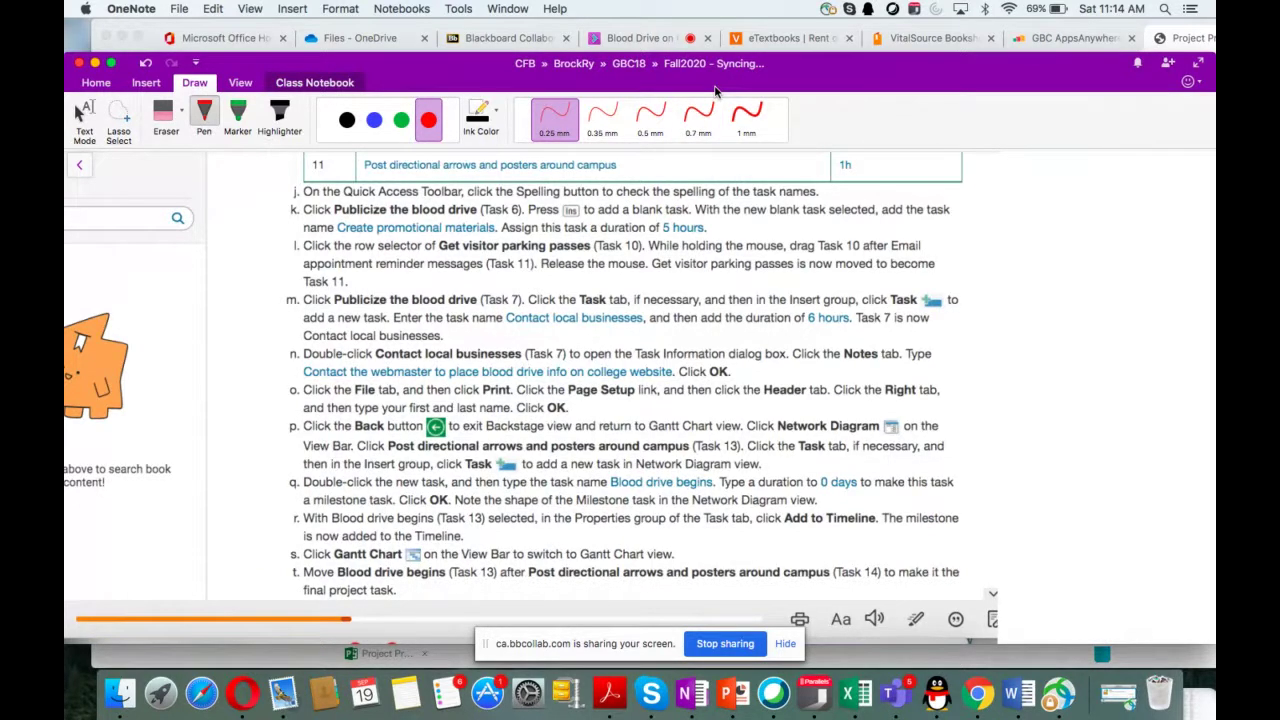
pyautogui.moveTo(715, 91); pyautogui.dragTo(779, 378)
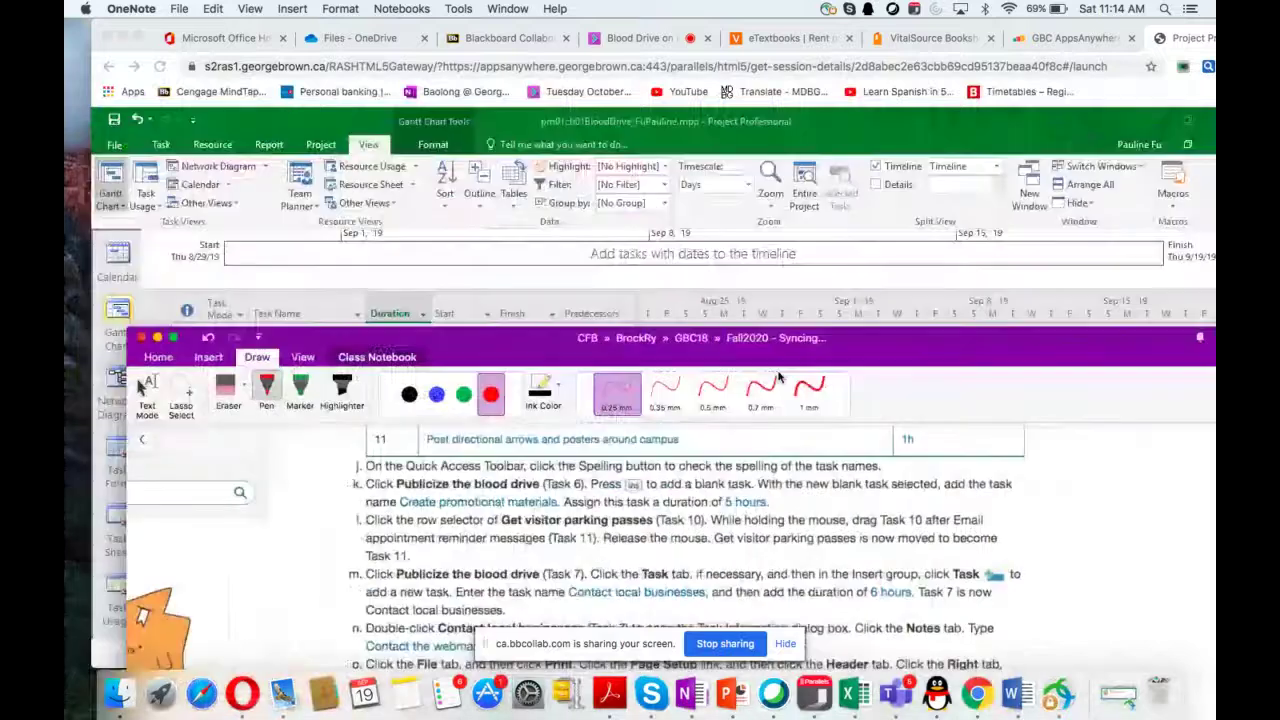
pyautogui.click(305, 340)
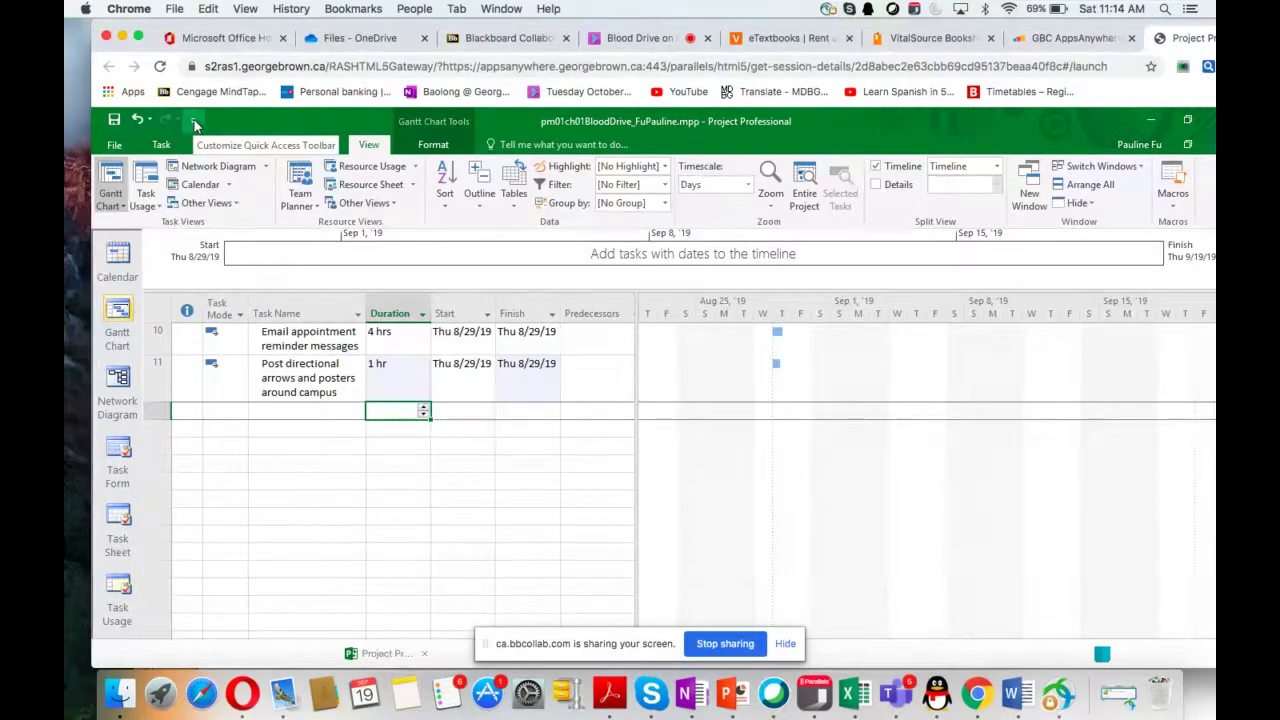
# Open the customization options for the Quick Access Toolbar and list All Commands as the available commands
pyautogui.click(194, 124)
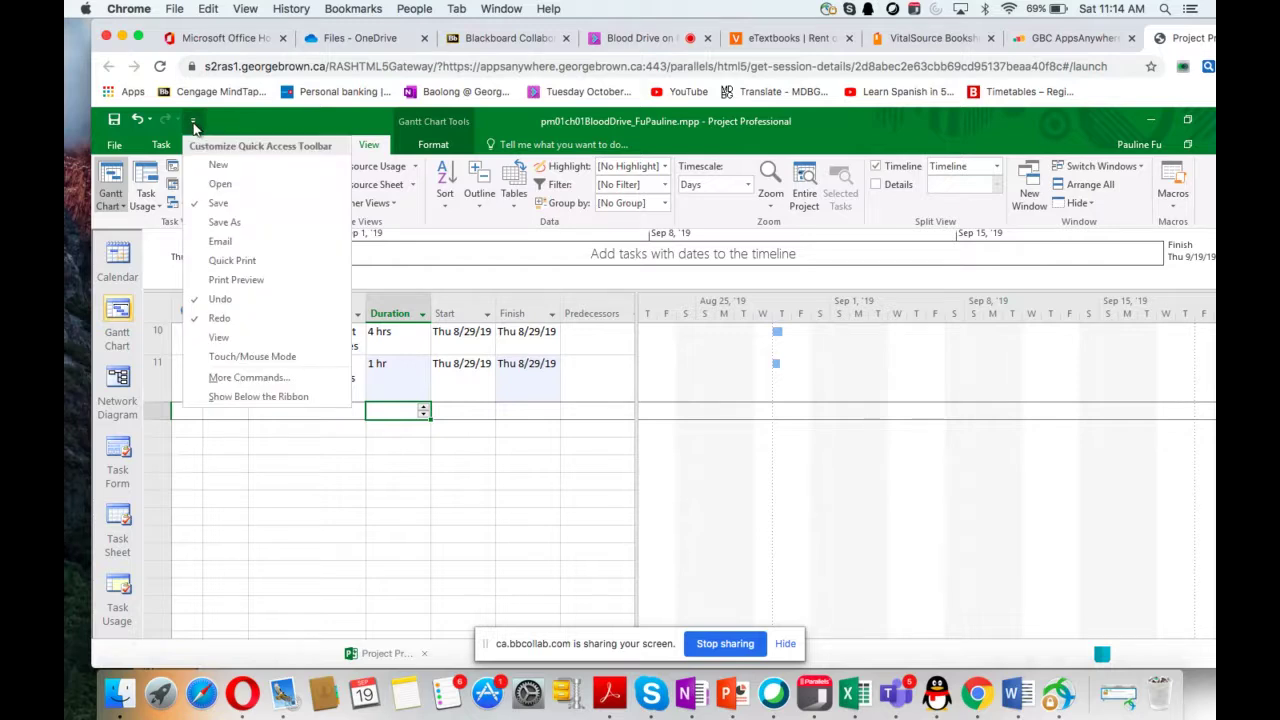
pyautogui.click(255, 386)
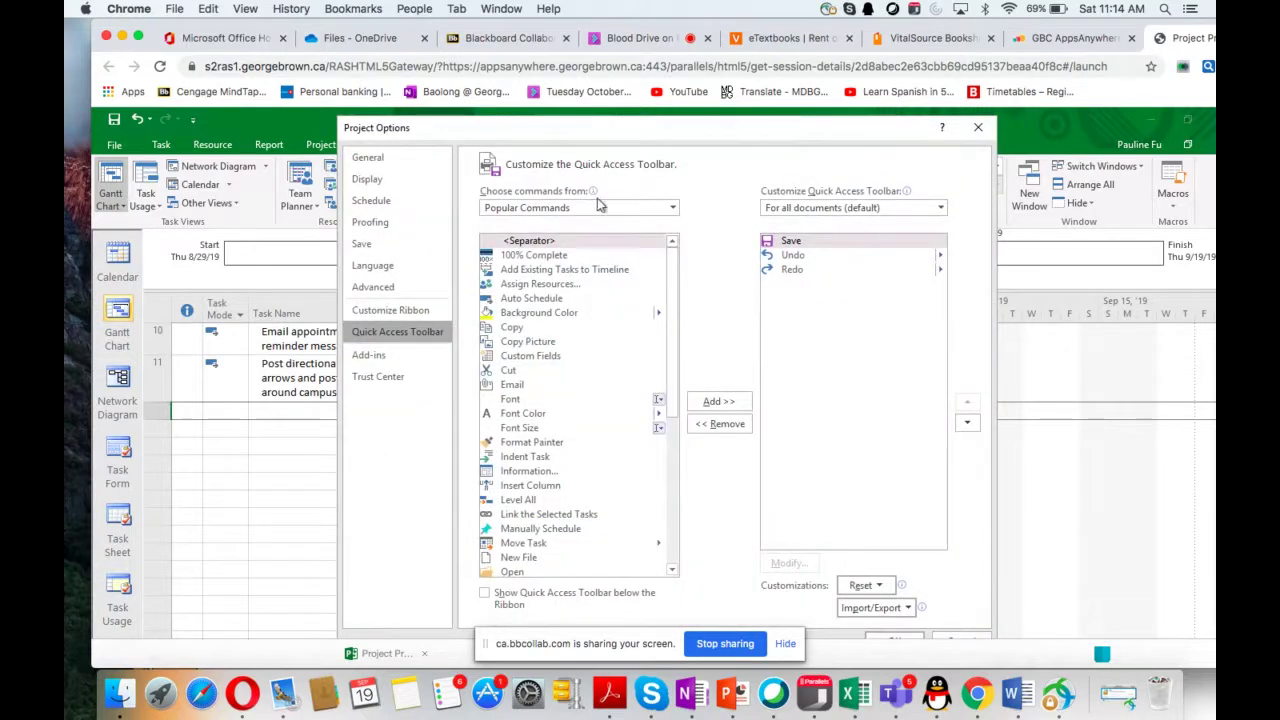
pyautogui.click(674, 211)
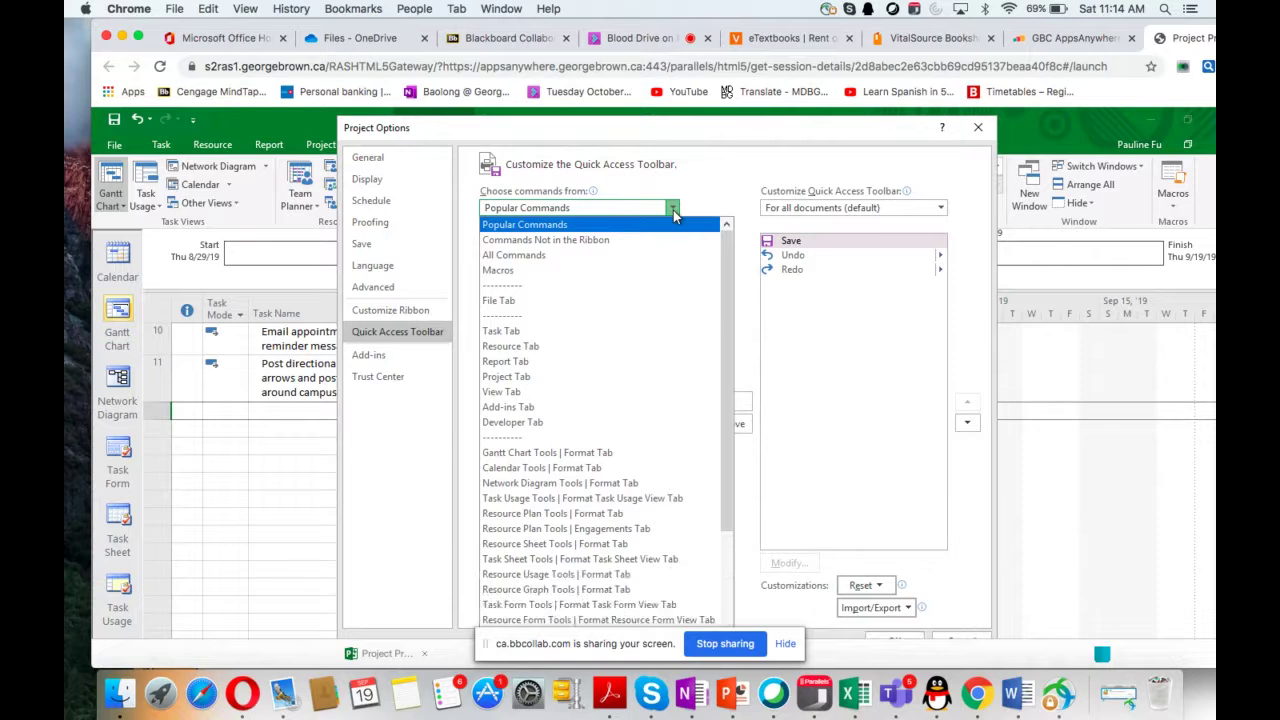
pyautogui.click(537, 256)
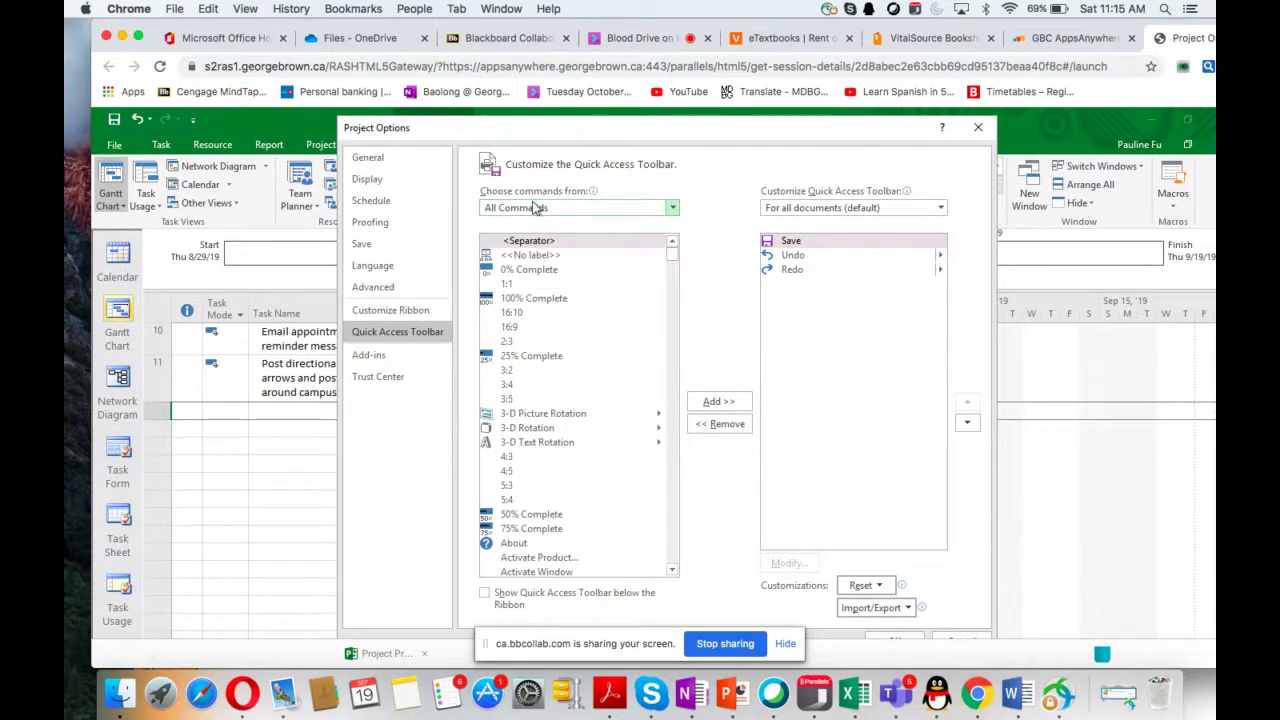
pyautogui.moveTo(537, 136); pyautogui.dragTo(483, 88)
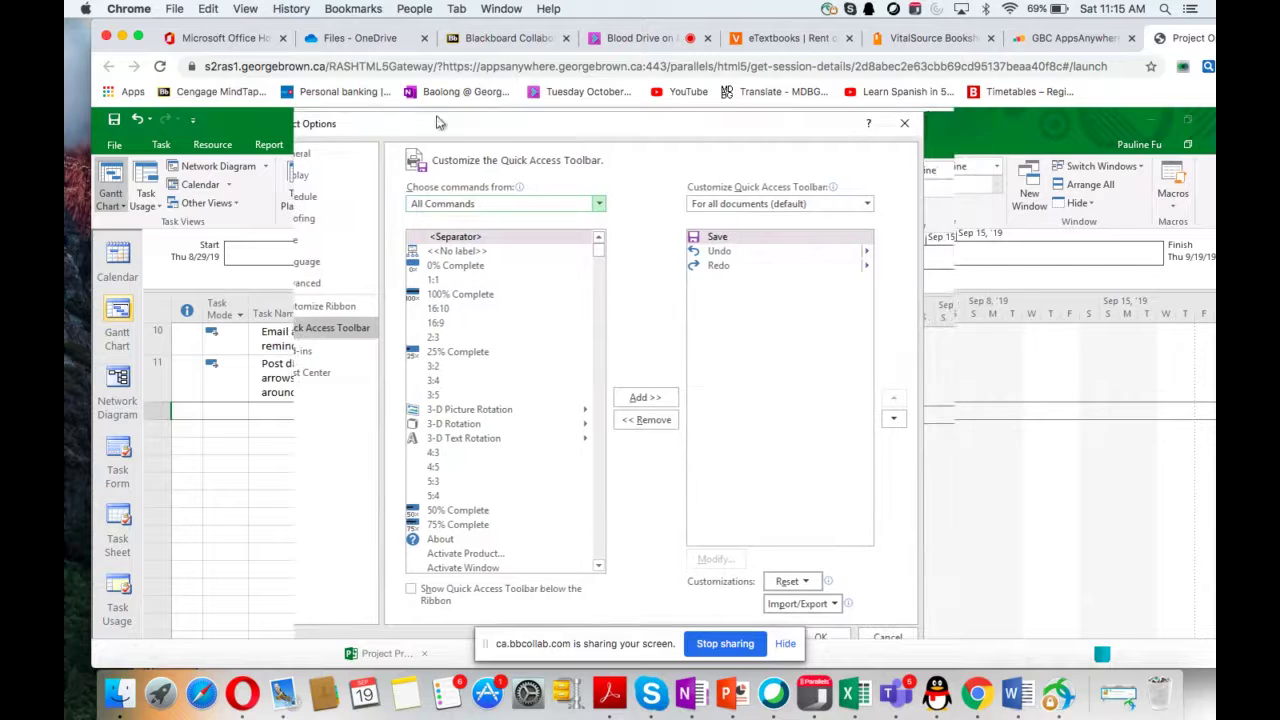
pyautogui.moveTo(466, 135); pyautogui.dragTo(575, 170)
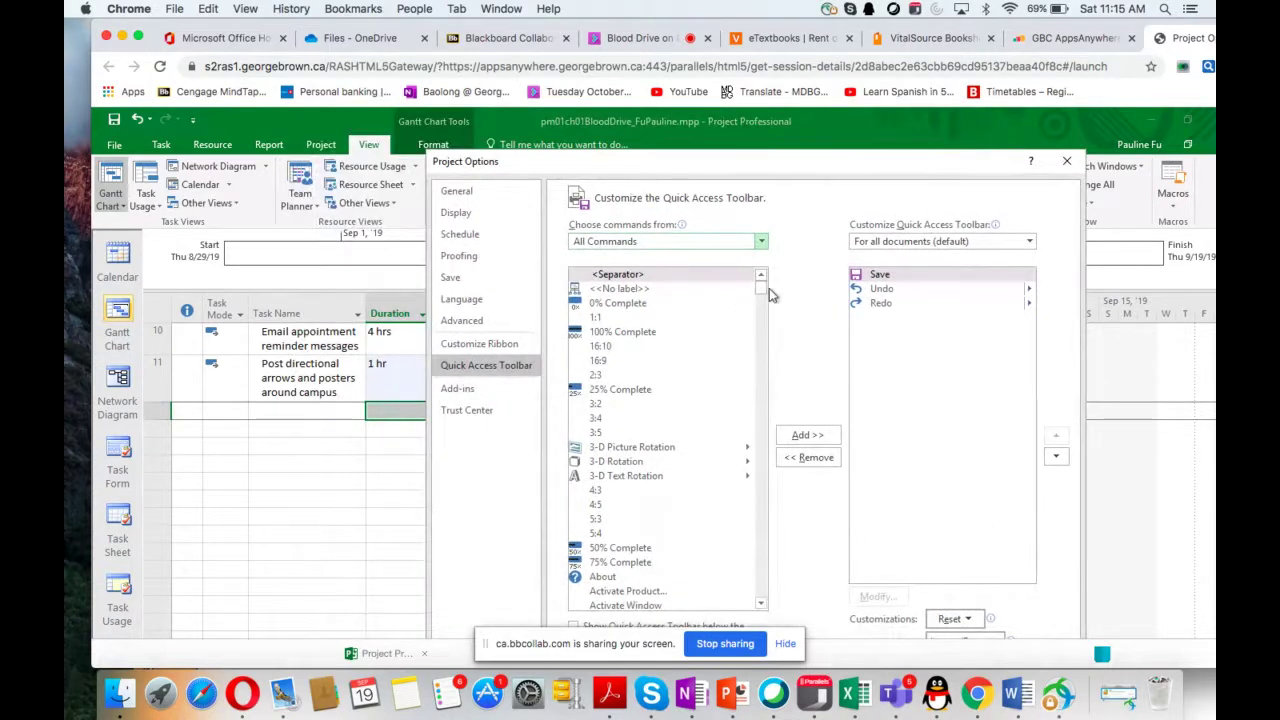
# Find the Spelling command among all commands, add it to the Quick Access Toolbar, and confirm the options
pyautogui.moveTo(762, 292); pyautogui.dragTo(758, 352)
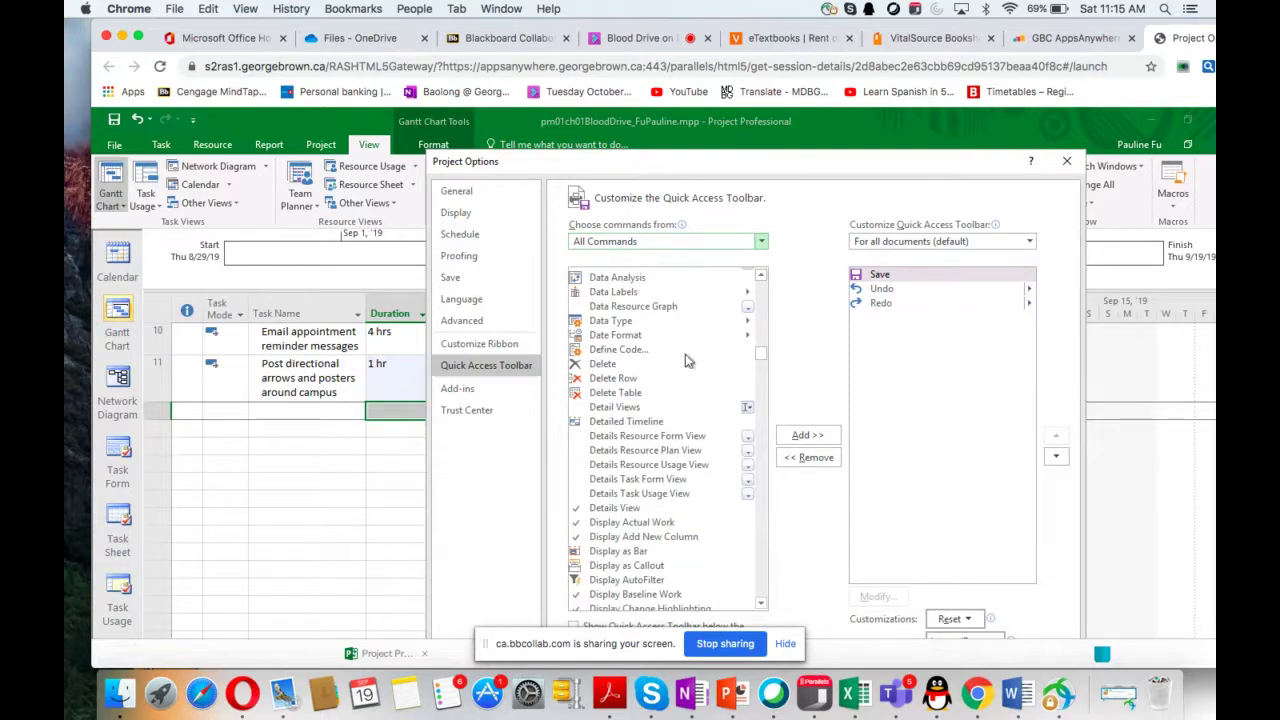
pyautogui.scroll(20, 685, 354)
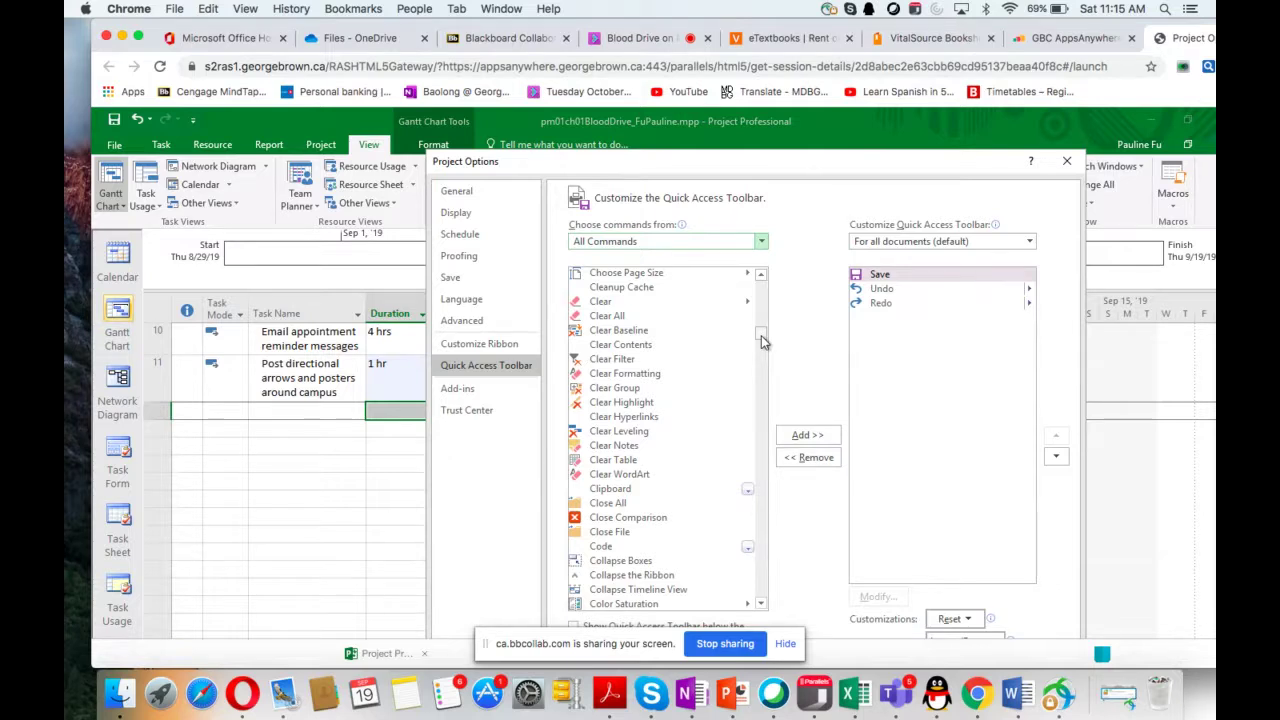
pyautogui.moveTo(761, 335); pyautogui.dragTo(762, 289)
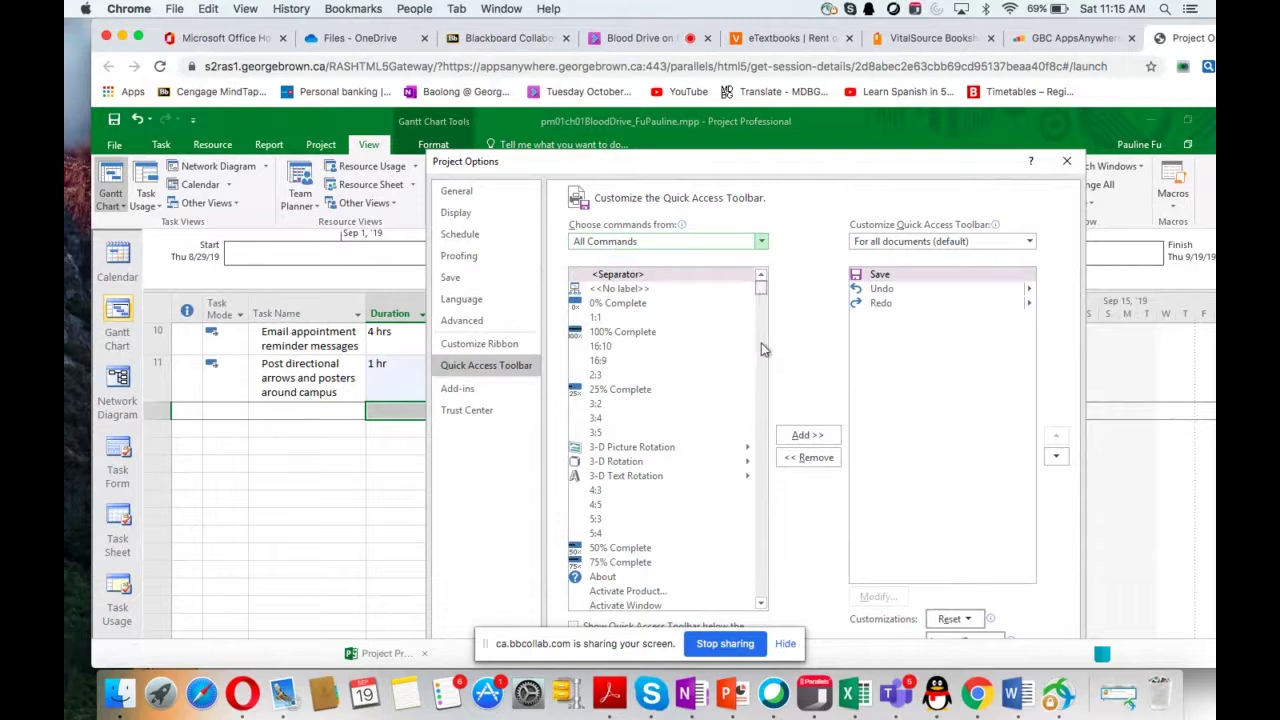
pyautogui.moveTo(765, 350); pyautogui.dragTo(761, 507)
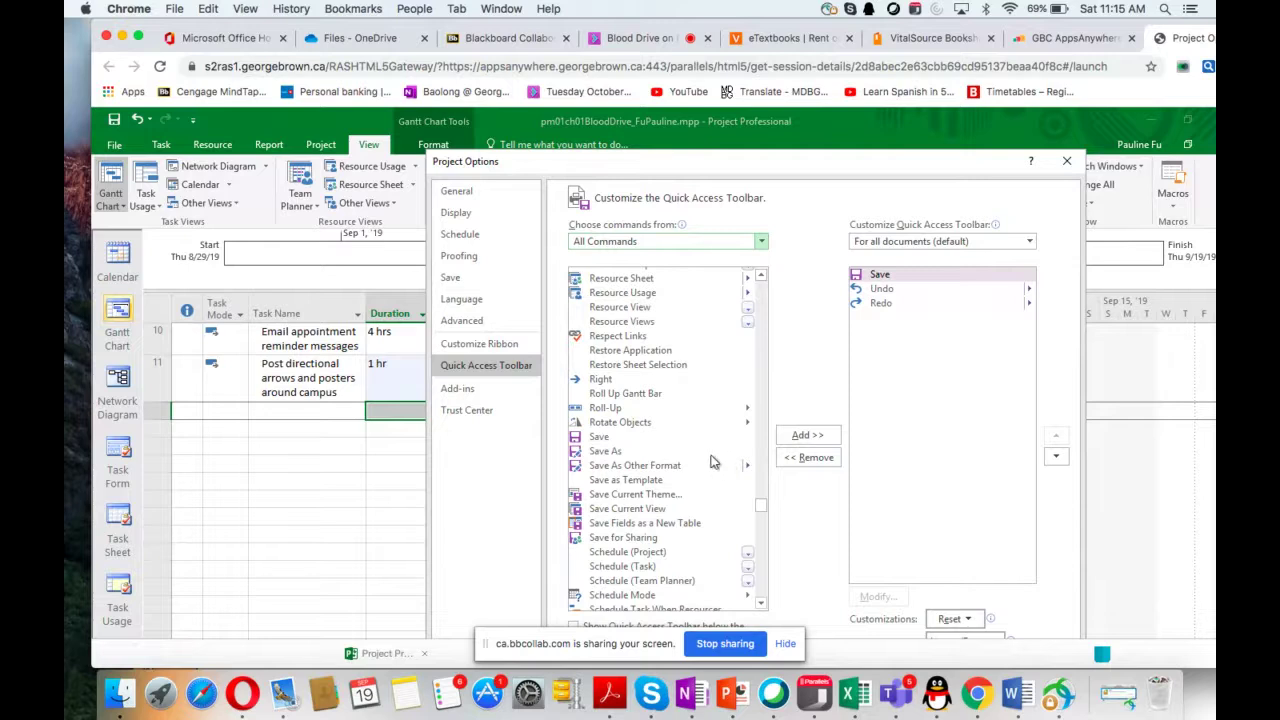
pyautogui.click(761, 601)
pyautogui.click(761, 601)
pyautogui.click(761, 601)
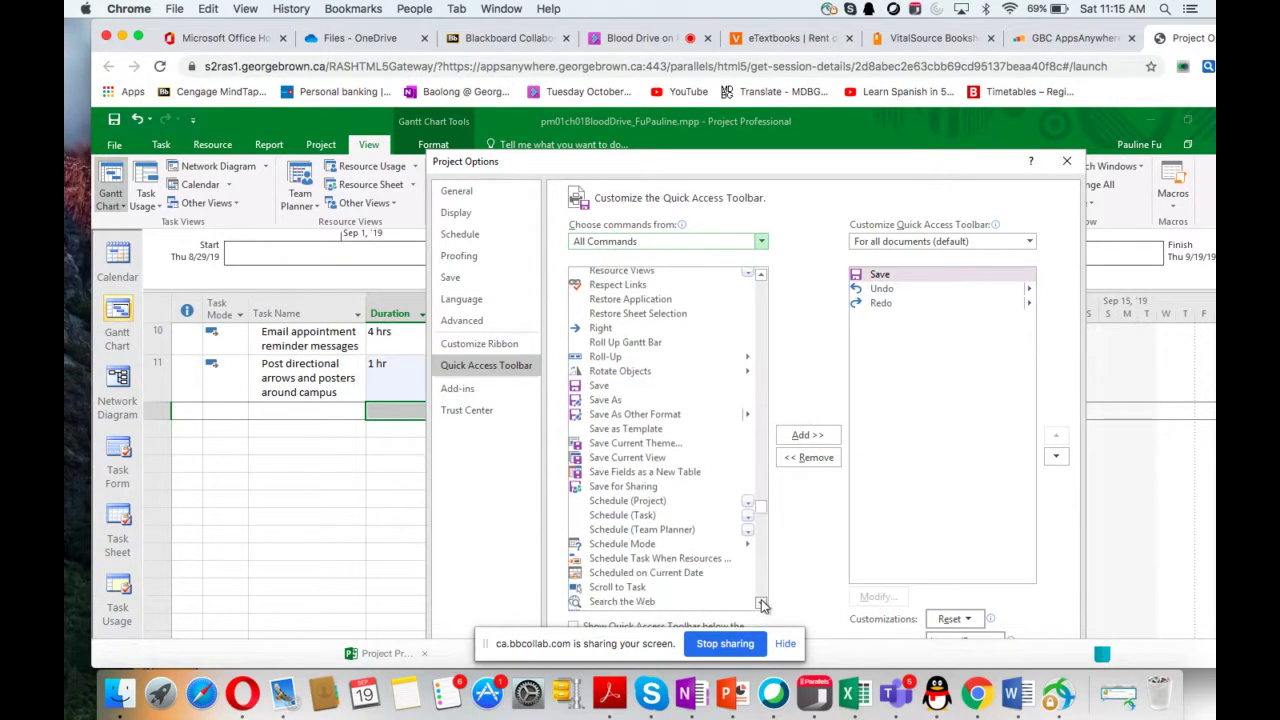
pyautogui.click(761, 601)
pyautogui.moveTo(761, 601); pyautogui.dragTo(761, 601)
pyautogui.click(761, 603)
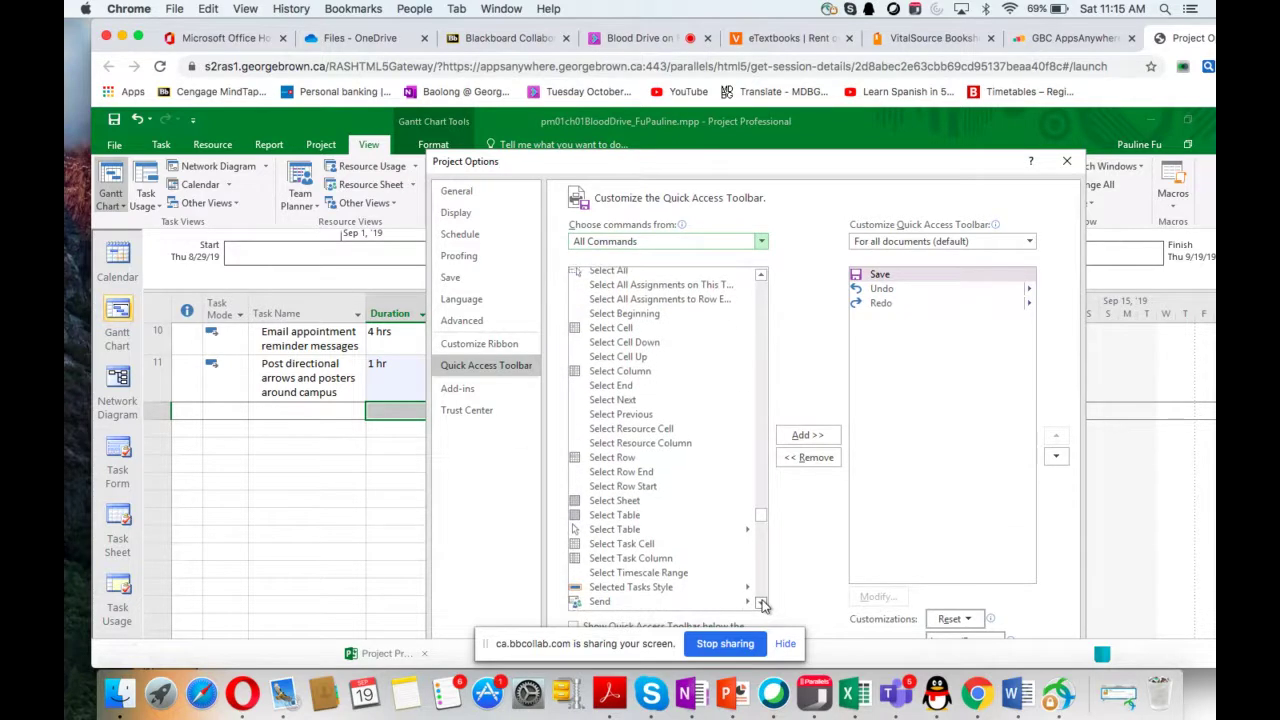
pyautogui.click(761, 603)
pyautogui.moveTo(761, 603); pyautogui.dragTo(761, 604)
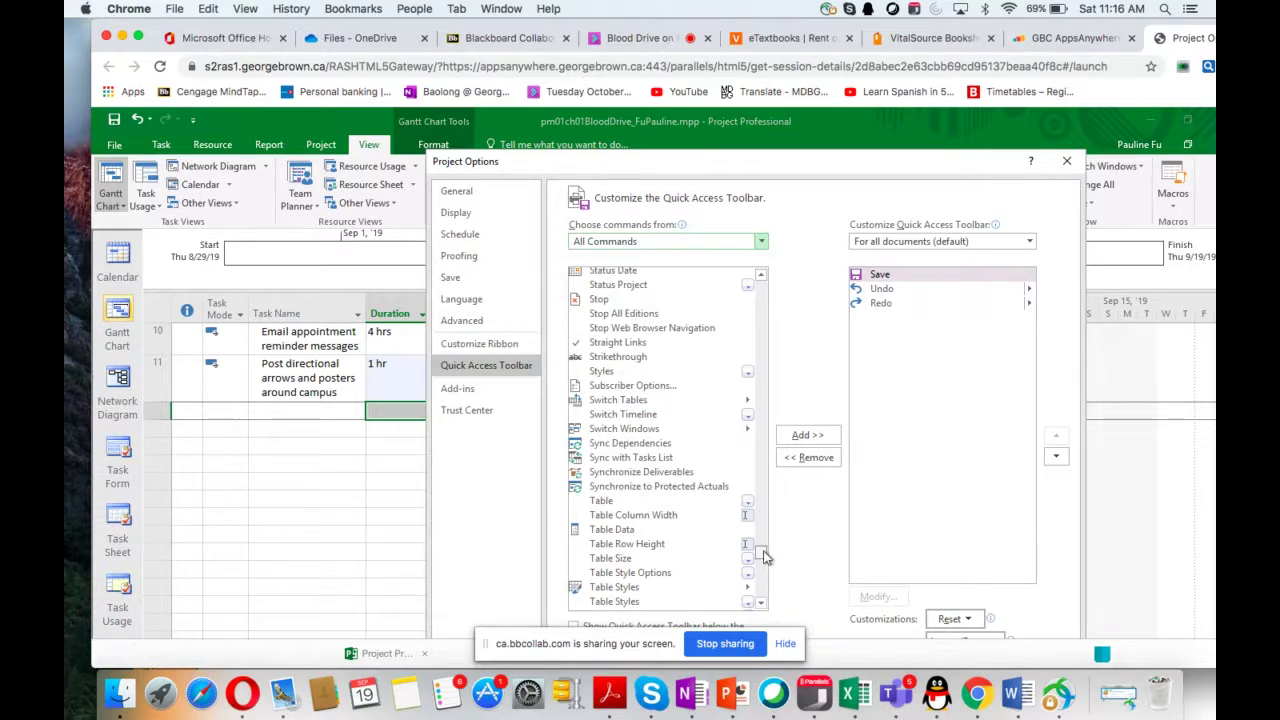
pyautogui.scroll(1, 763, 556)
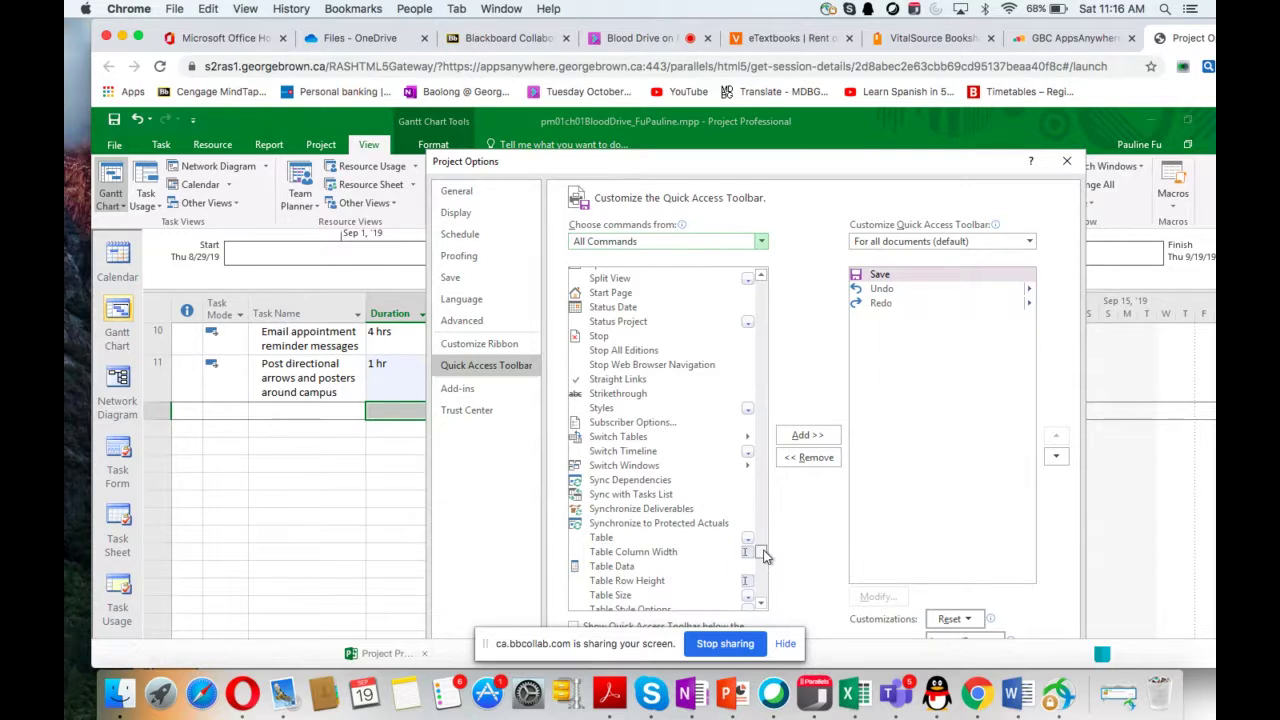
pyautogui.scroll(2, 763, 556)
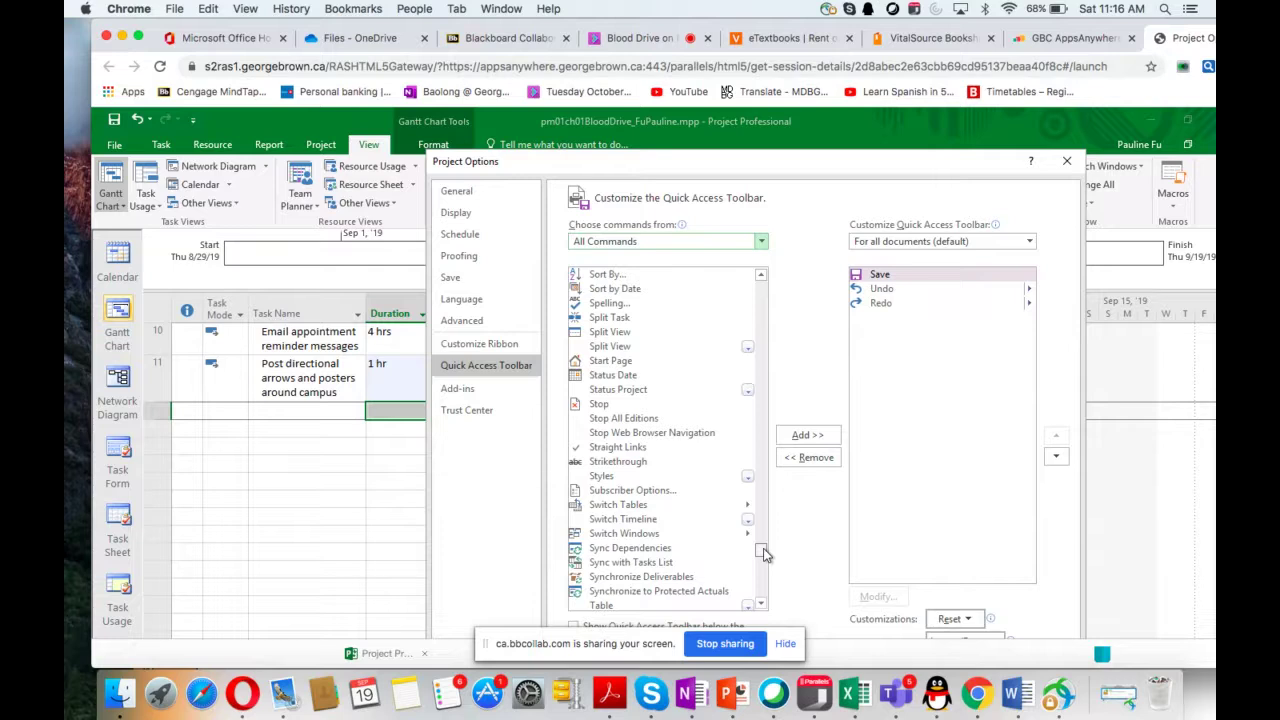
pyautogui.click(577, 304)
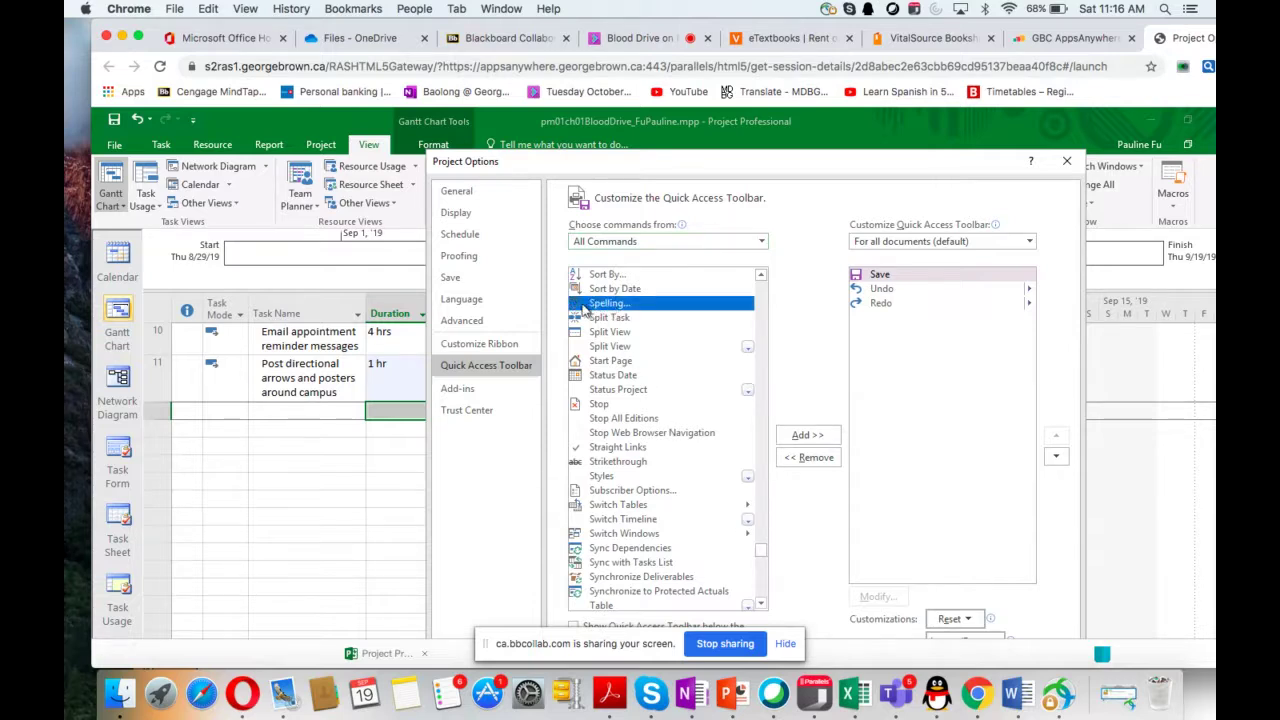
pyautogui.click(810, 438)
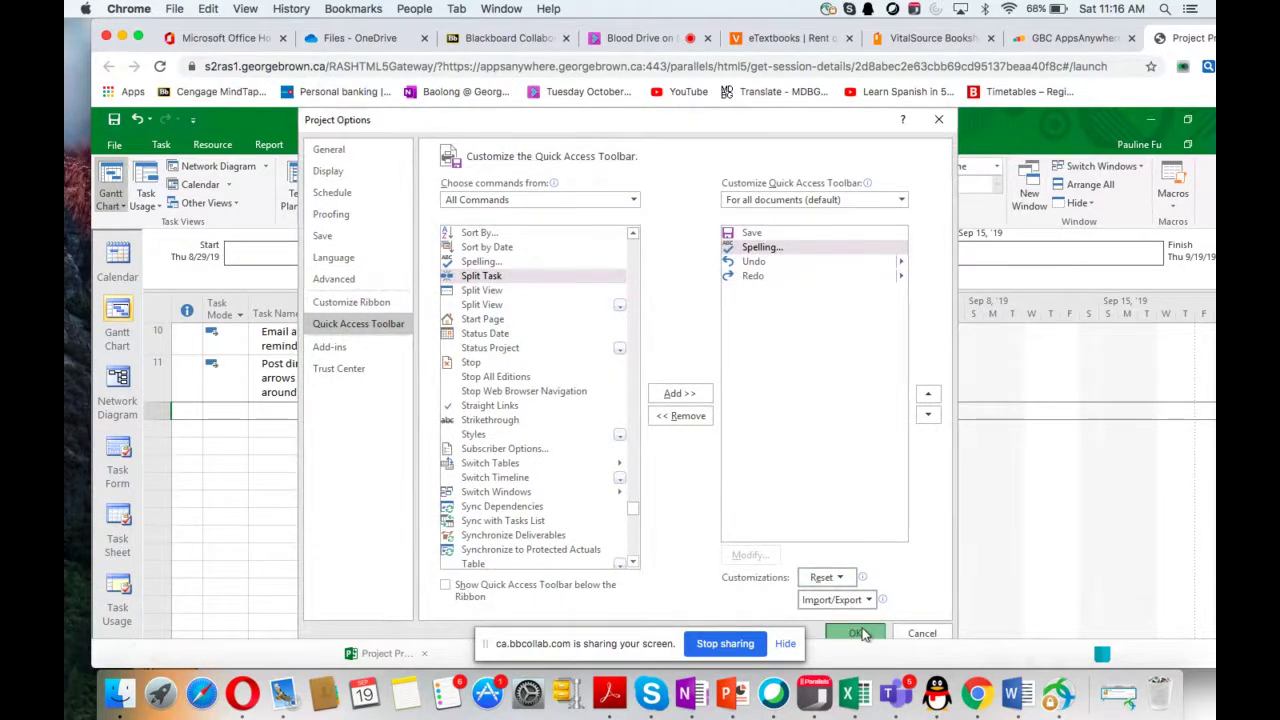
pyautogui.click(856, 633)
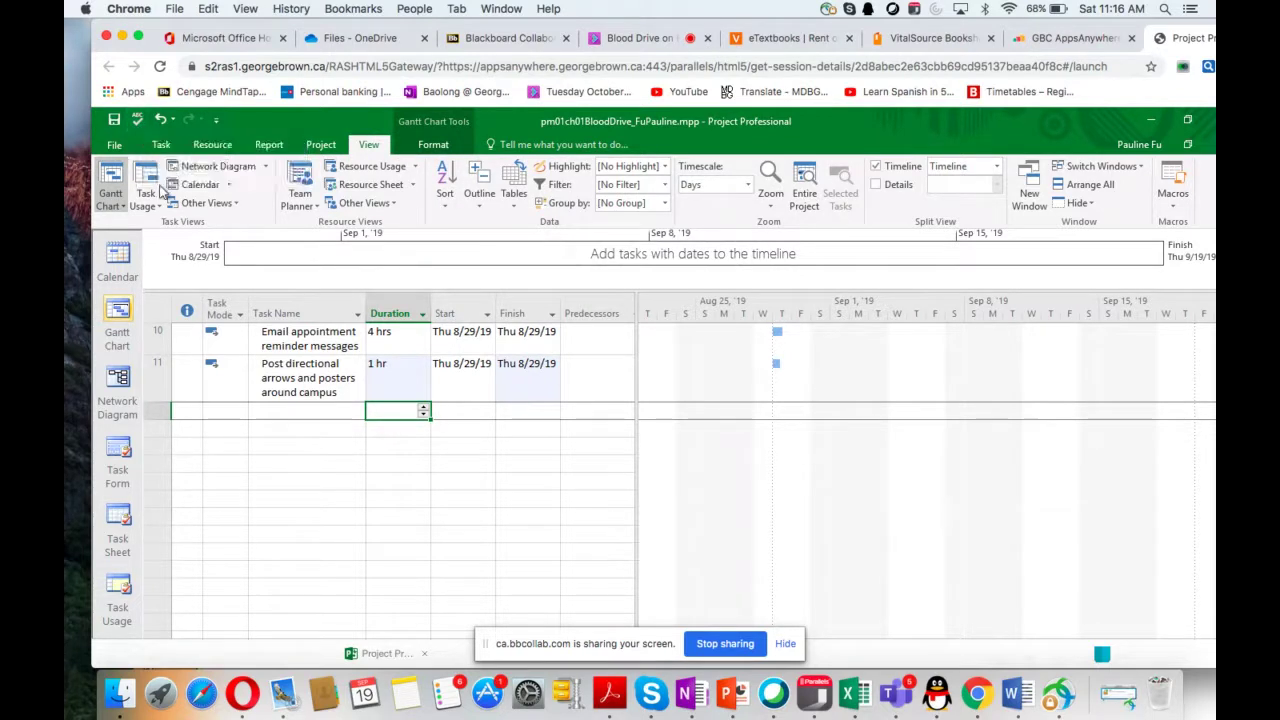
# Check the spelling of the project and change "promotiaonsl" in task 5 to "promotions"
pyautogui.click(138, 118)
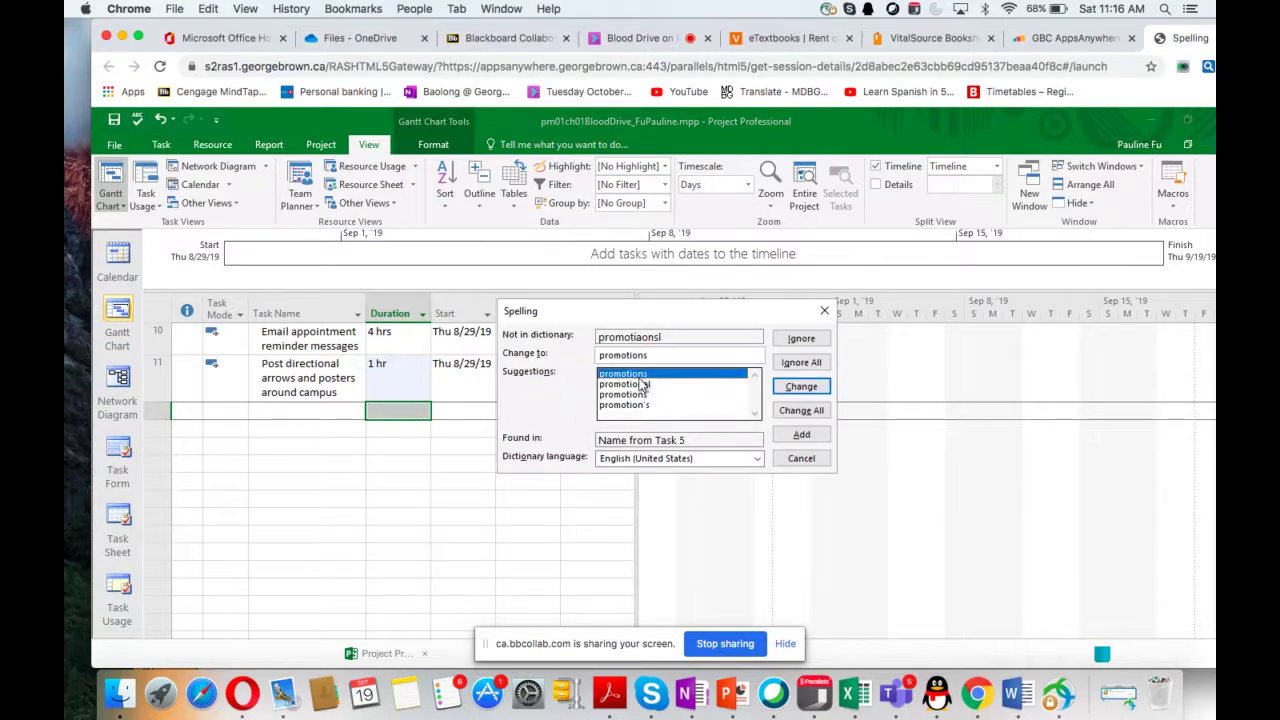
pyautogui.click(791, 386)
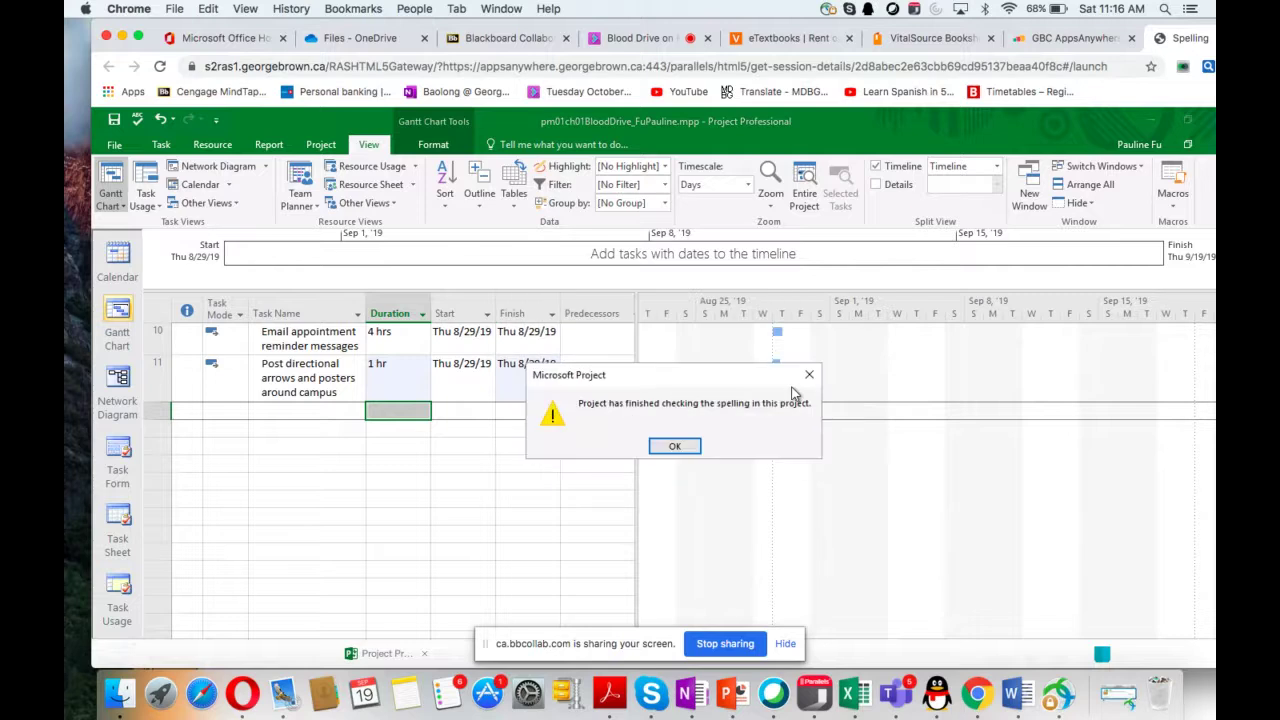
pyautogui.click(686, 446)
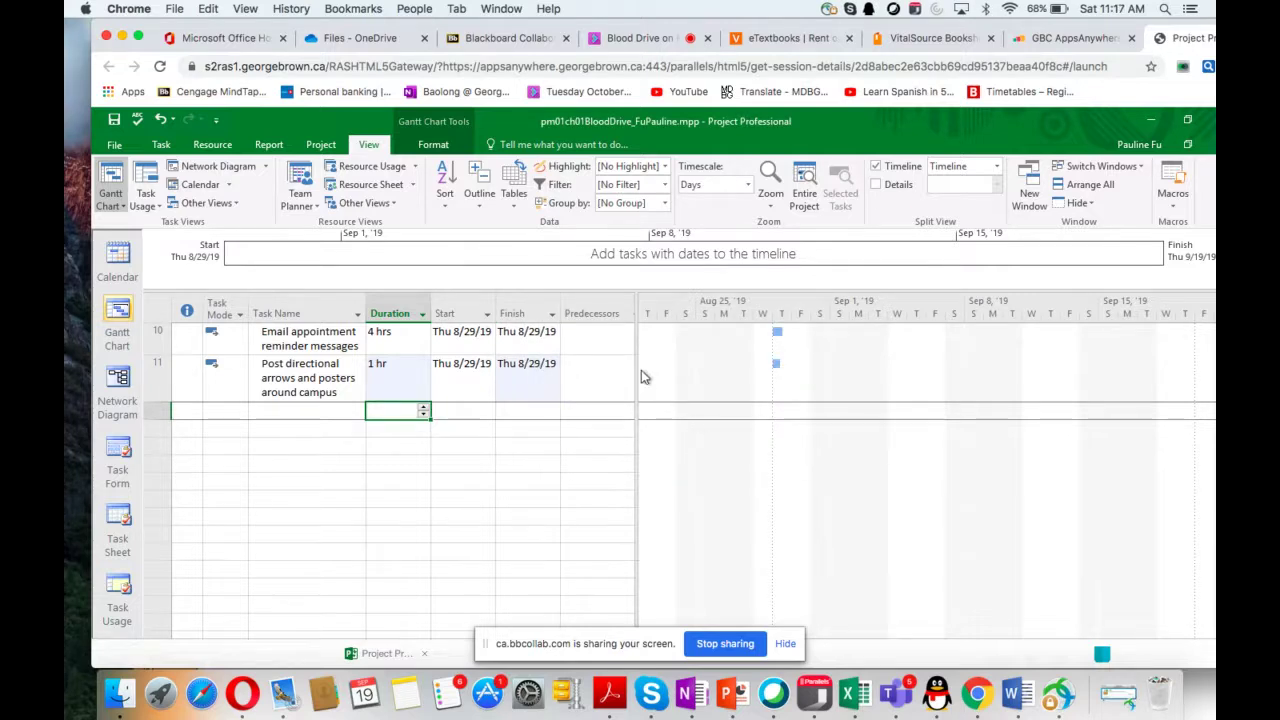
# Switch to OneNote, underline step k with its task name "Create promotional materials" and 5 hours in red, and return to the project
pyautogui.scroll(3, 641, 370)
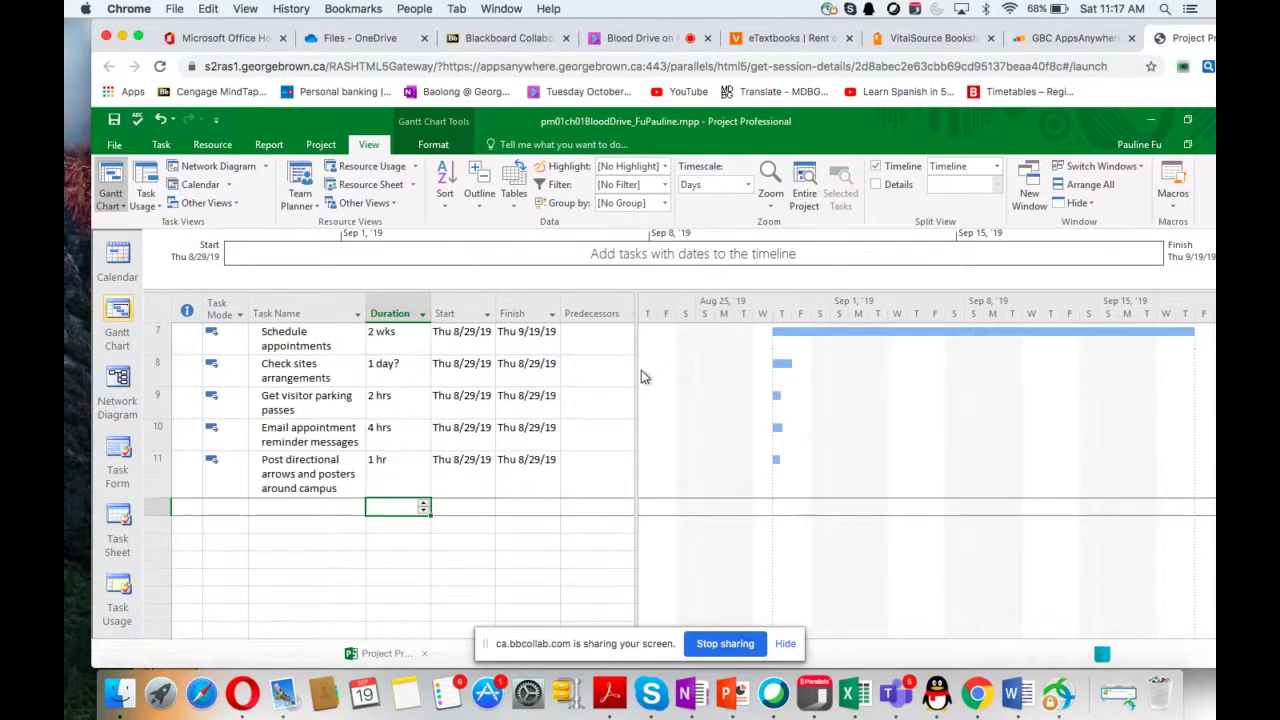
pyautogui.click(691, 694)
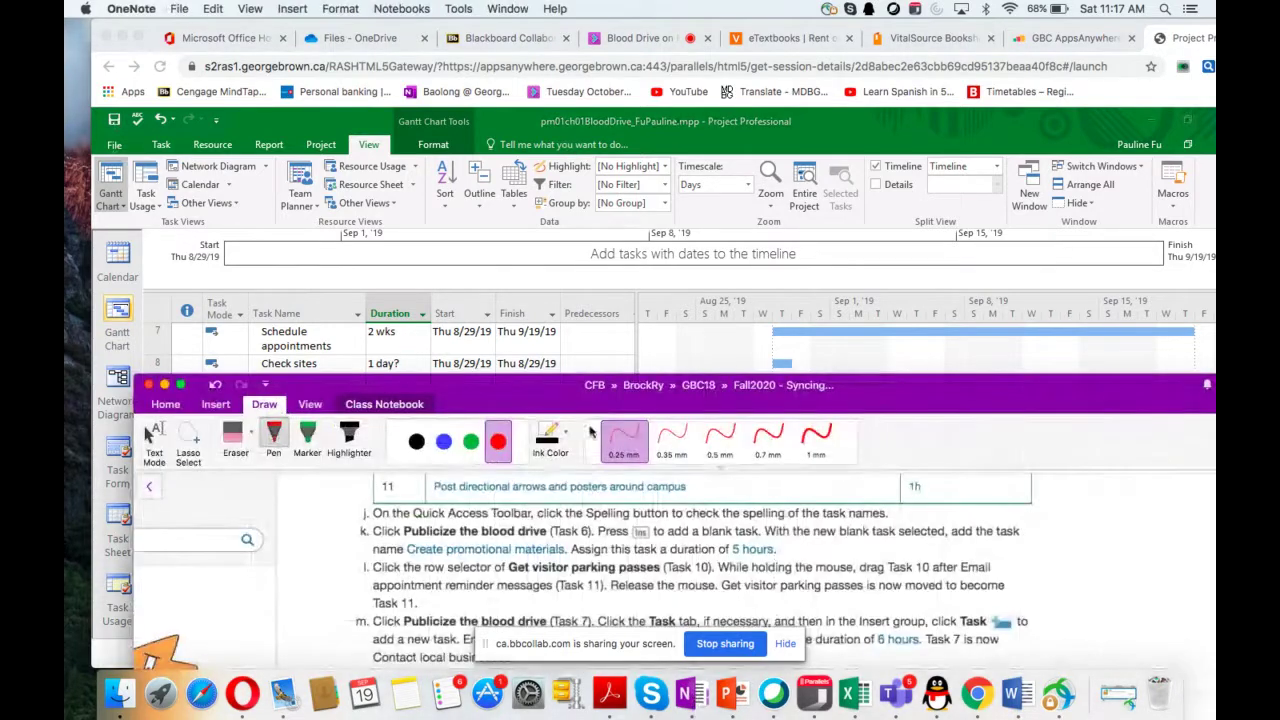
pyautogui.moveTo(522, 385); pyautogui.dragTo(490, 52)
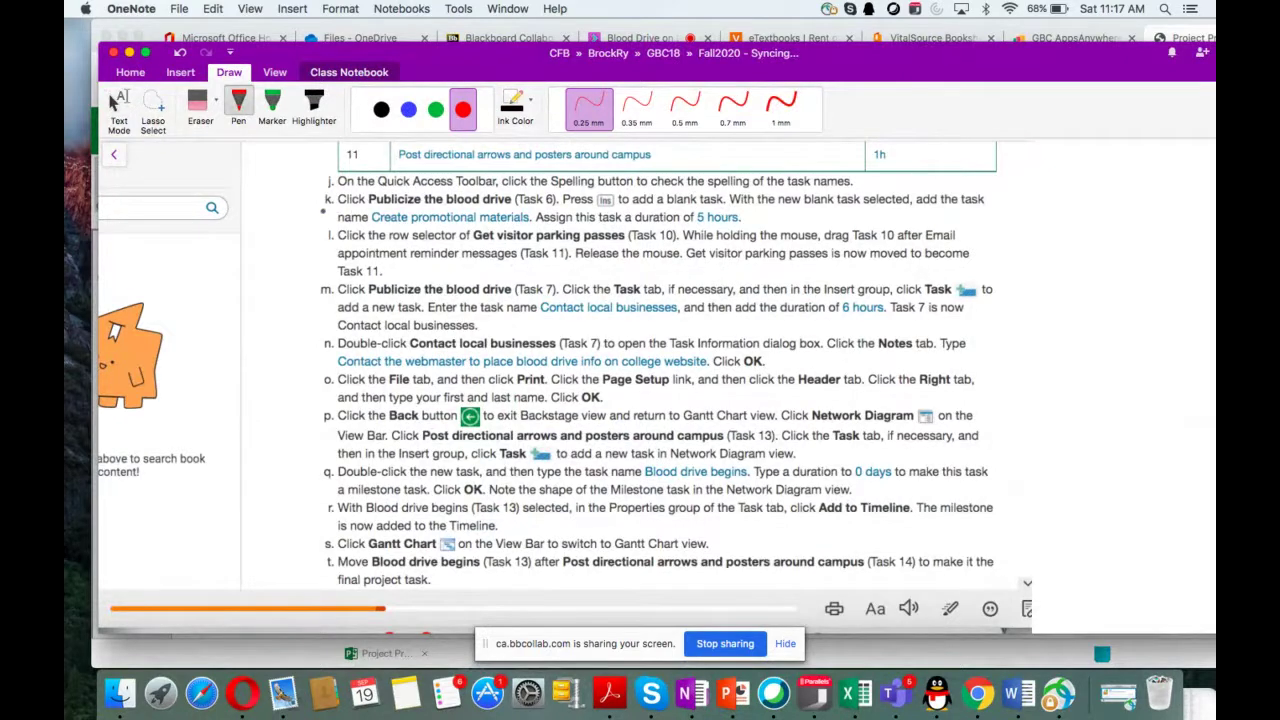
pyautogui.moveTo(322, 211); pyautogui.dragTo(348, 212)
pyautogui.moveTo(378, 230); pyautogui.dragTo(532, 227)
pyautogui.moveTo(692, 230); pyautogui.dragTo(745, 229)
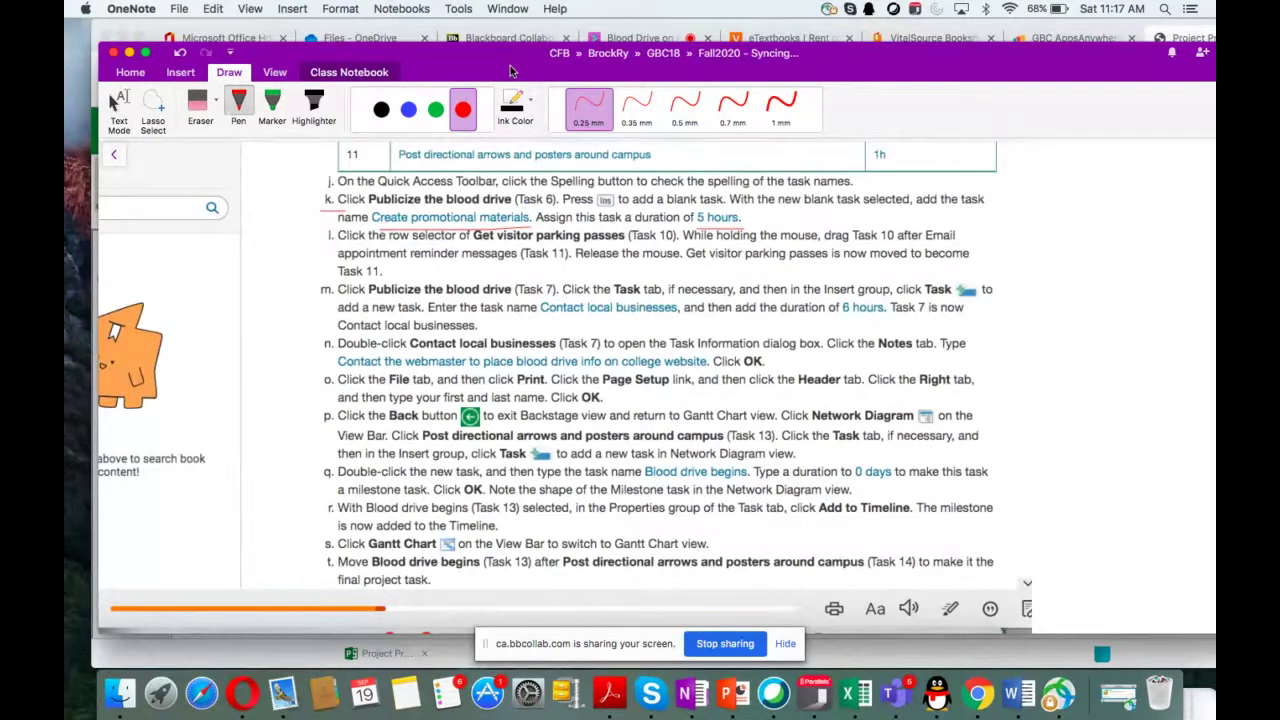
pyautogui.moveTo(514, 55); pyautogui.dragTo(546, 371)
pyautogui.press('super+h')
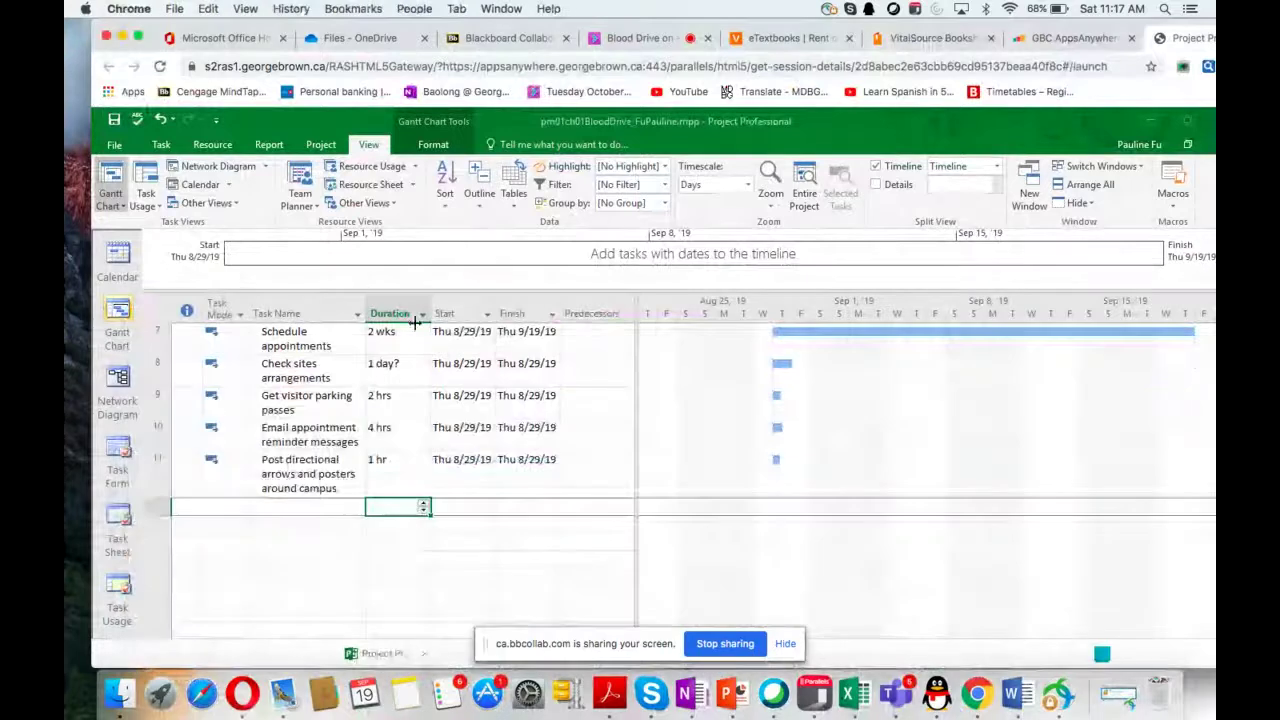
# Insert a new task directly above "Publicize the blood drive"
pyautogui.scroll(3, 368, 393)
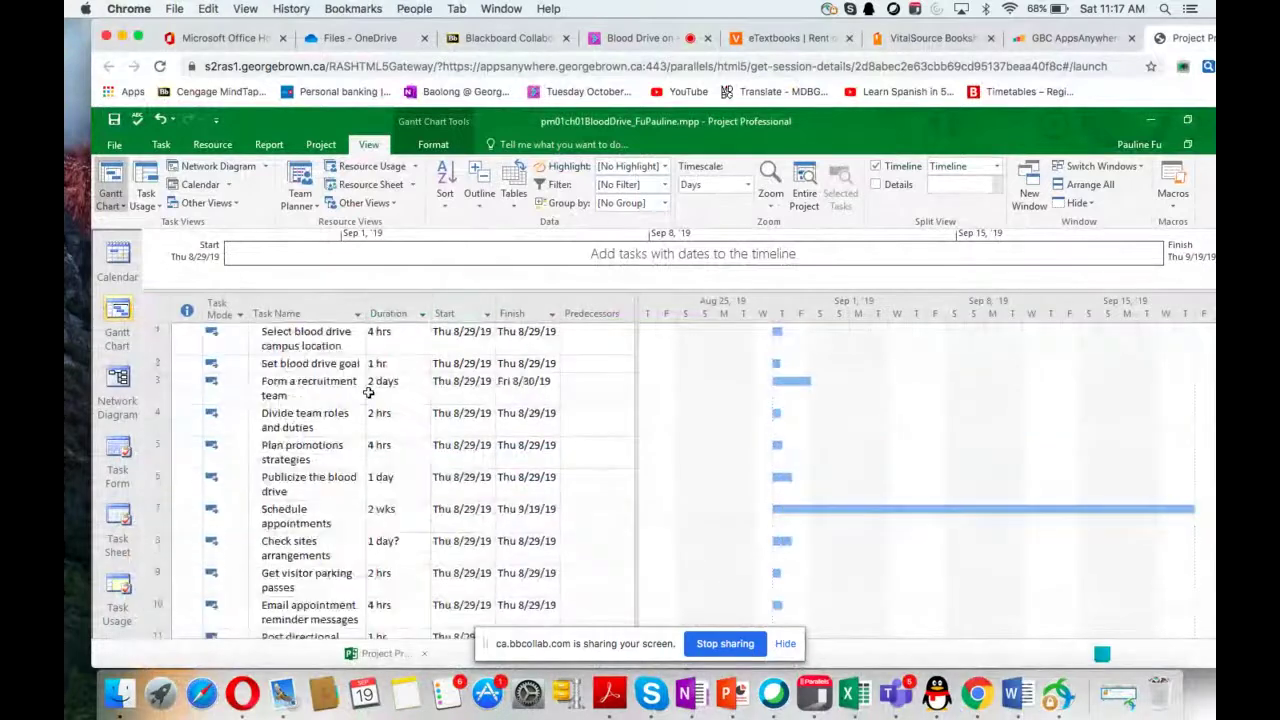
pyautogui.click(314, 488)
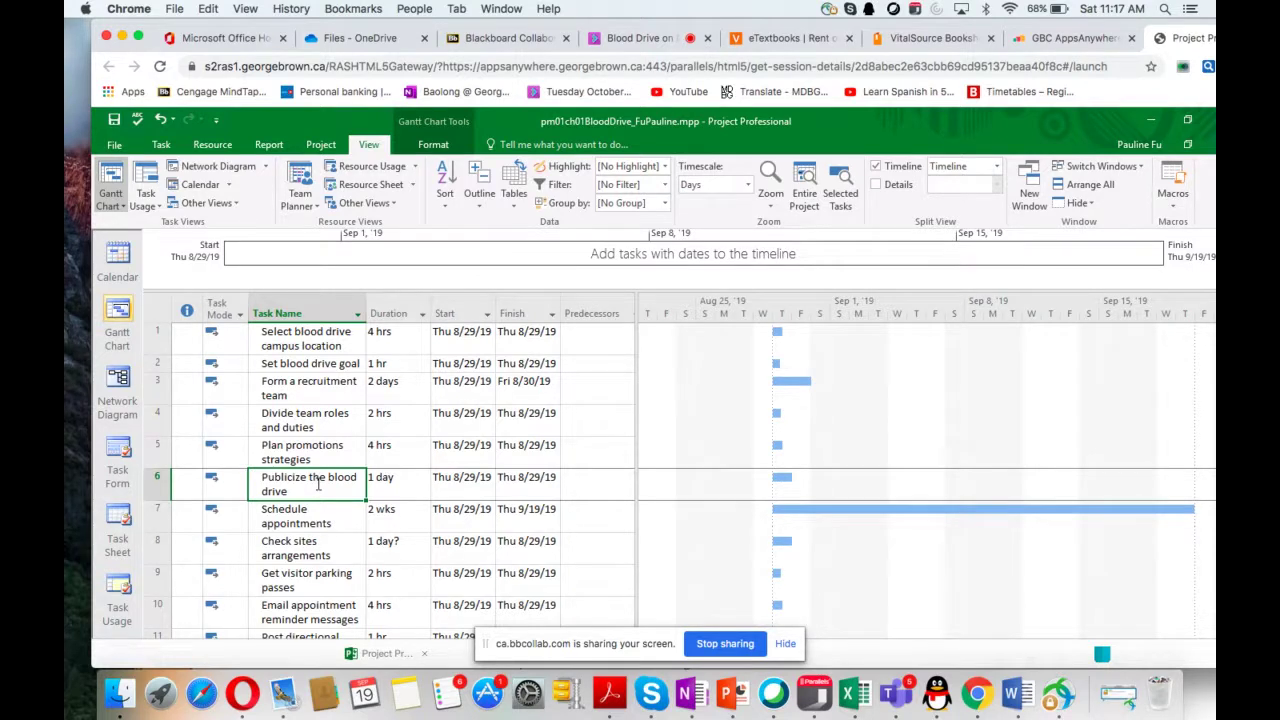
pyautogui.rightClick(320, 488)
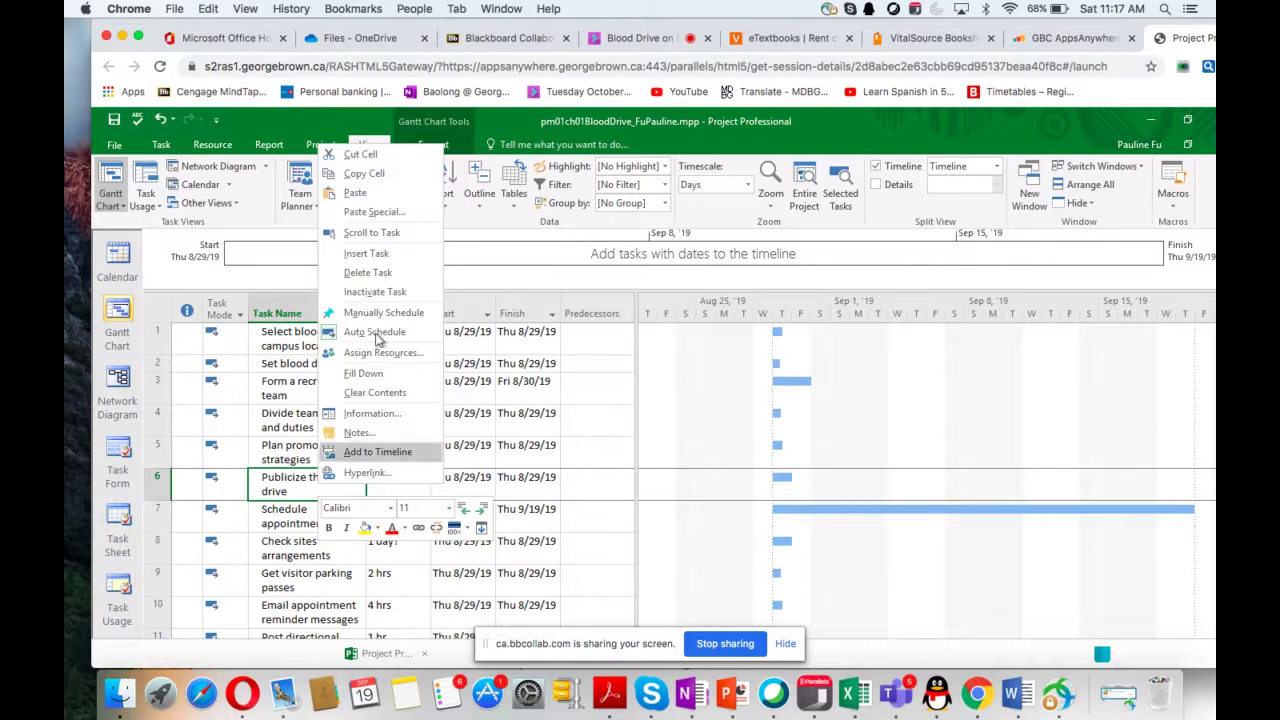
pyautogui.click(389, 254)
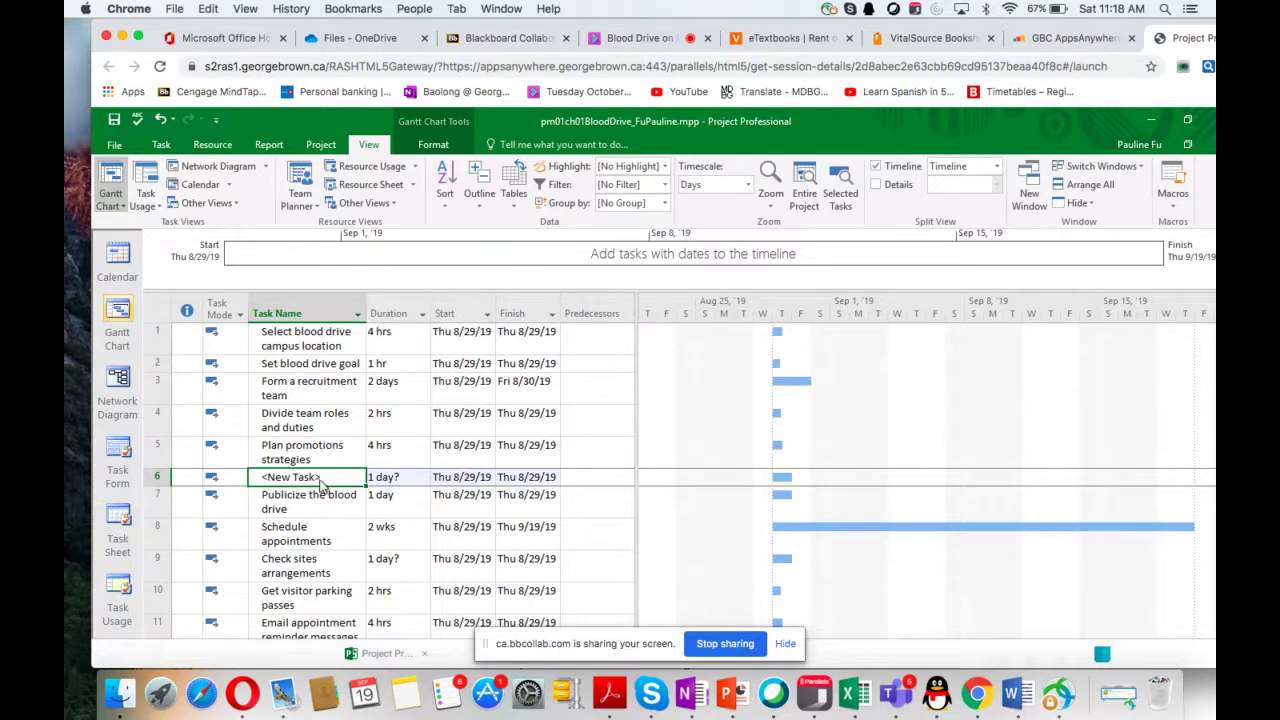
# Name the new task "Create promotional materials" and set its duration to 5h in the task information
pyautogui.doubleClick(318, 478)
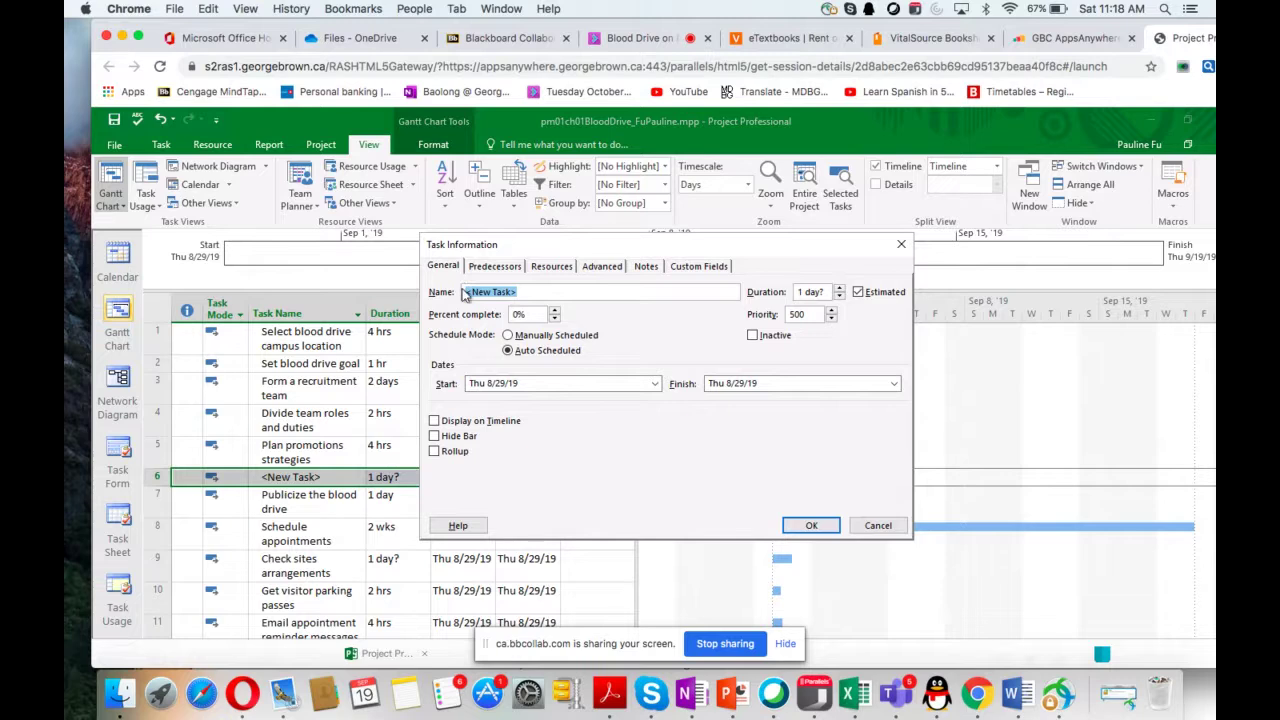
pyautogui.write('Create promotioan')
pyautogui.press('BackSpace')
pyautogui.press('BackSpace')
pyautogui.write('nal materials')
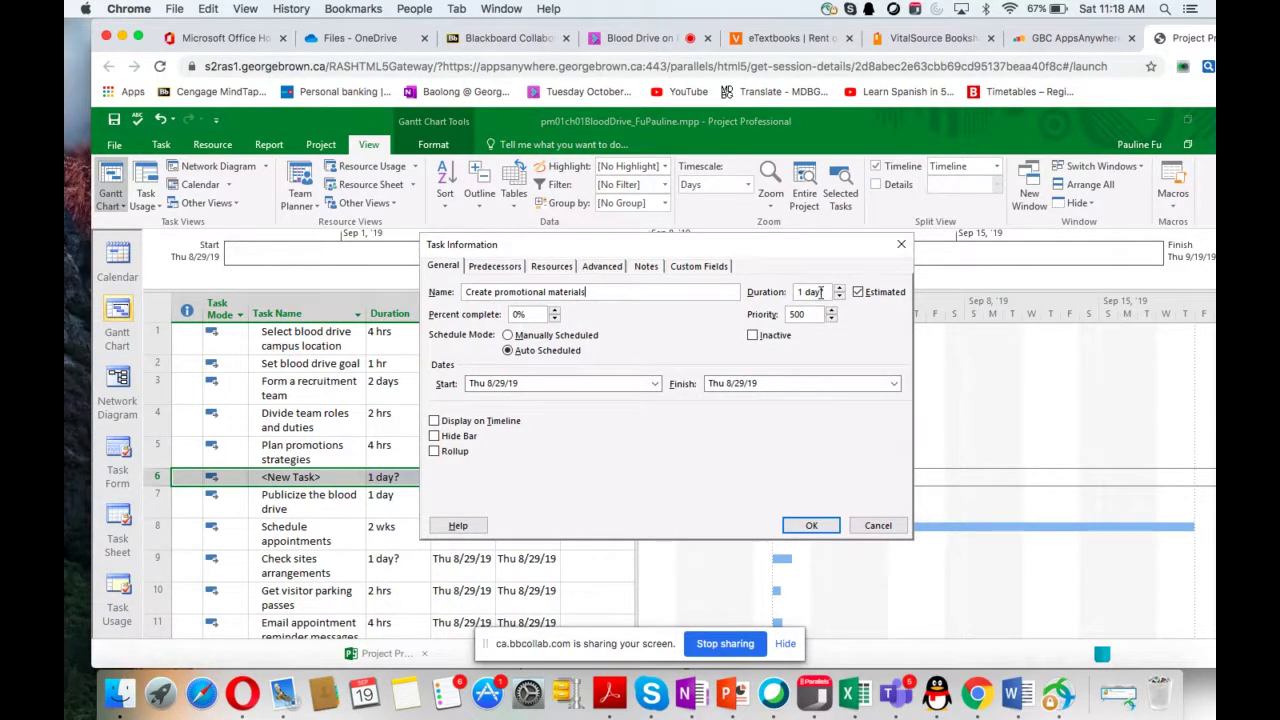
pyautogui.moveTo(820, 292); pyautogui.dragTo(786, 292)
pyautogui.write('5h')
pyautogui.press('Return')
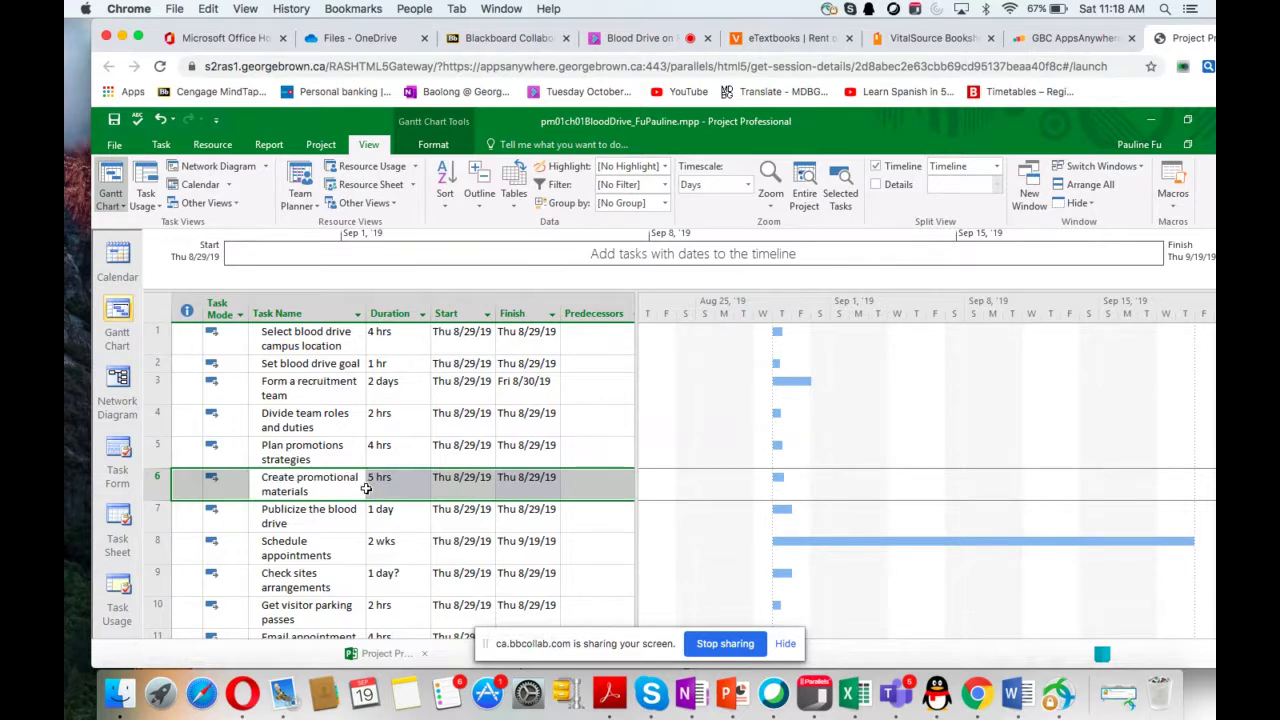
# Switch to OneNote, underline the Task 10 and Task 11 references in step l in red, and return to the project
pyautogui.click(691, 694)
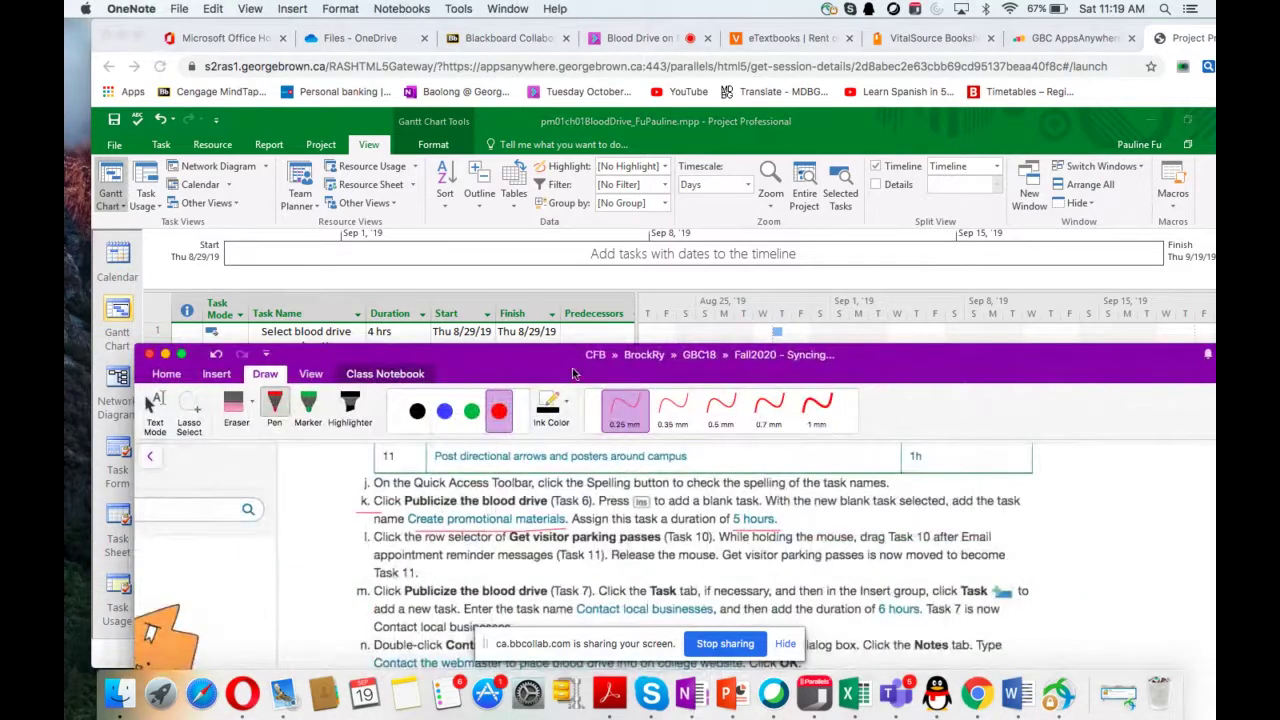
pyautogui.moveTo(586, 368); pyautogui.dragTo(557, 98)
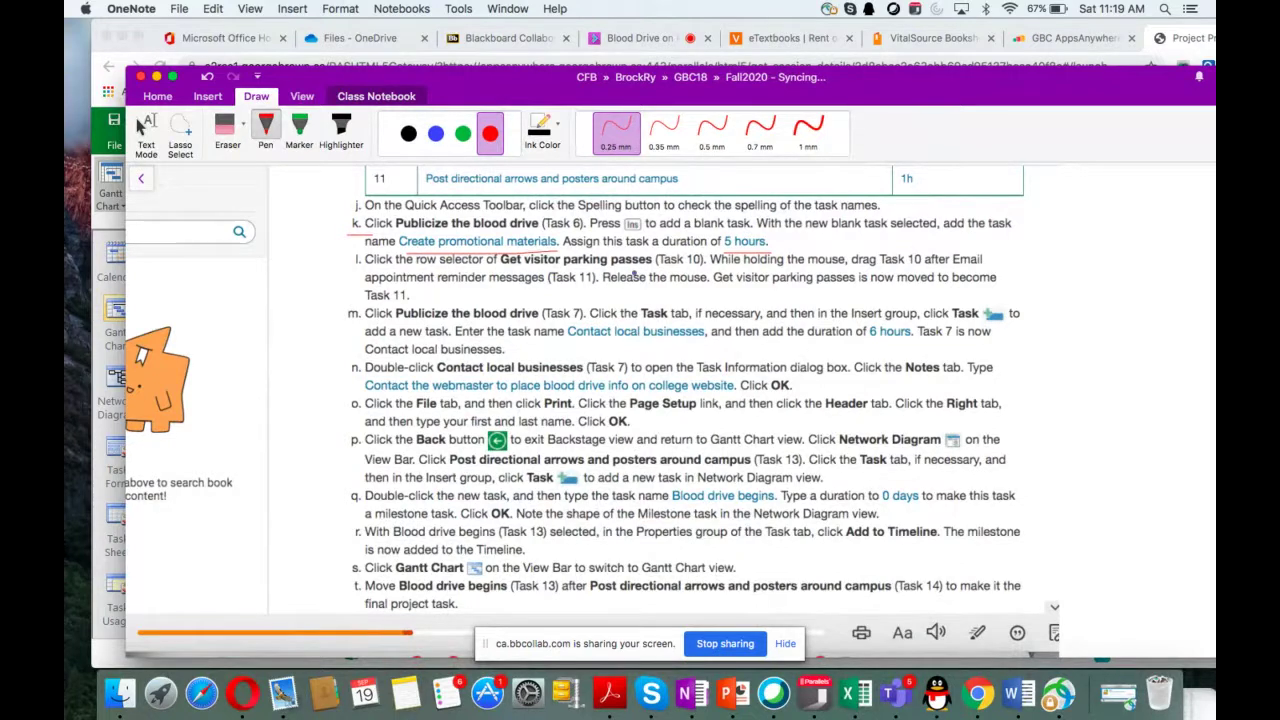
pyautogui.moveTo(664, 269); pyautogui.dragTo(710, 269)
pyautogui.moveTo(555, 289); pyautogui.dragTo(601, 287)
pyautogui.doubleClick(540, 93)
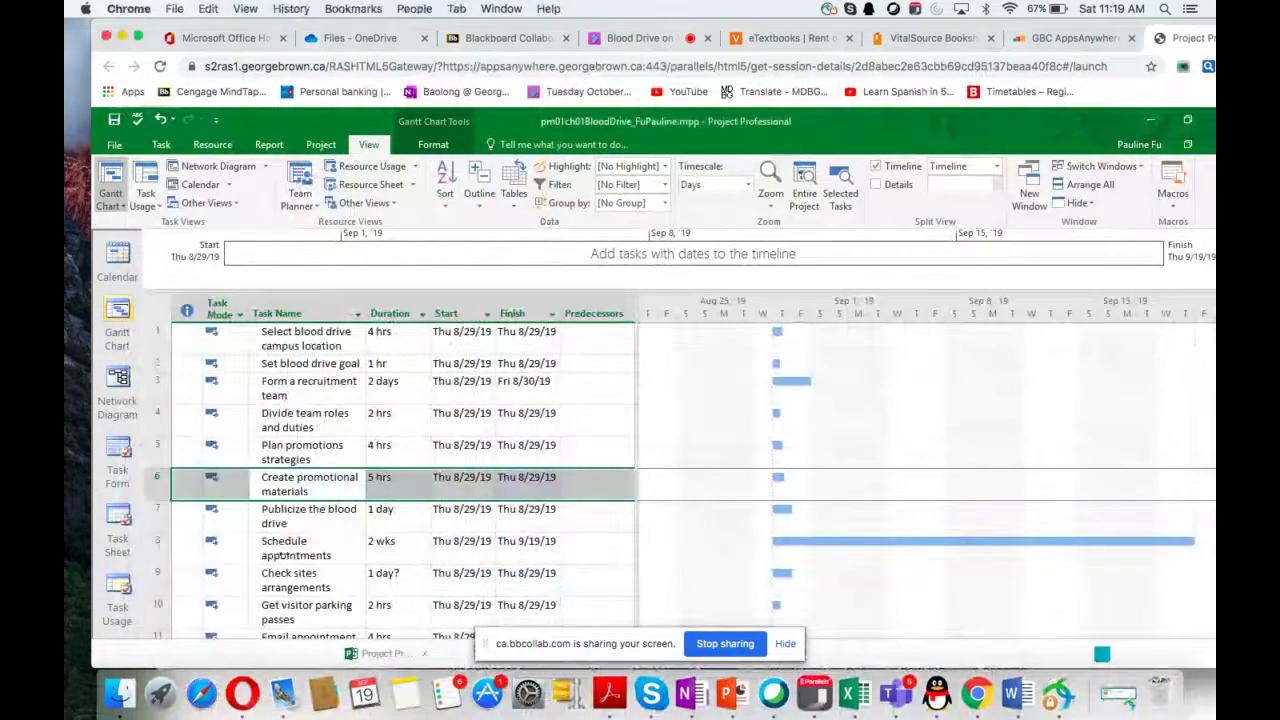
# Move the task "Get visitor parking passes" from row 10 to directly below "Email appointment reminder messages"
pyautogui.click(282, 615)
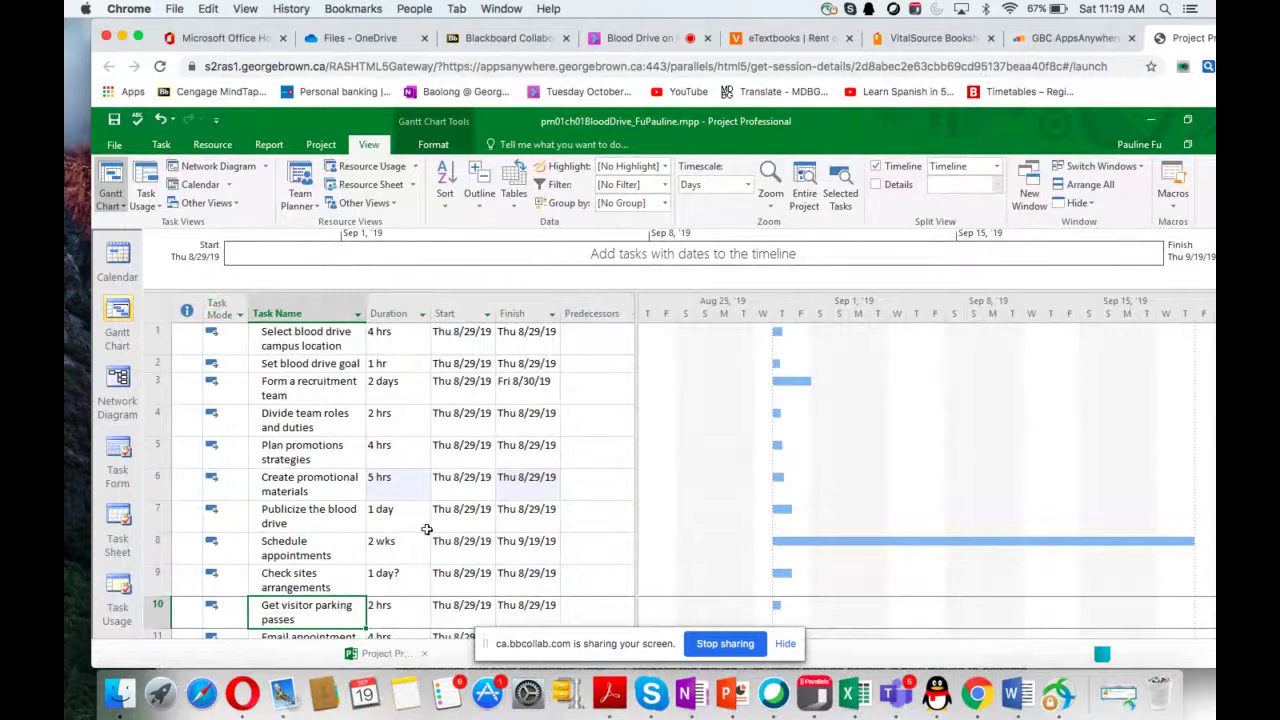
pyautogui.scroll(-10, 426, 529)
pyautogui.scroll(10, 328, 437)
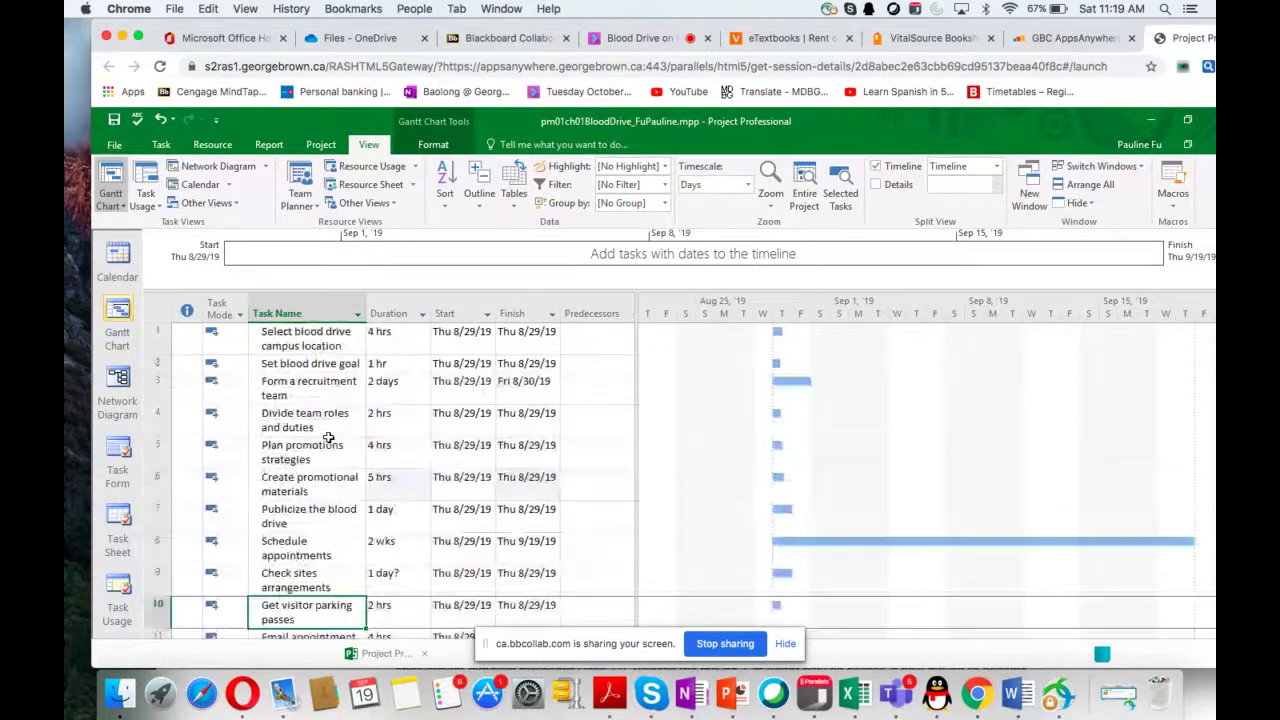
pyautogui.scroll(-5, 328, 437)
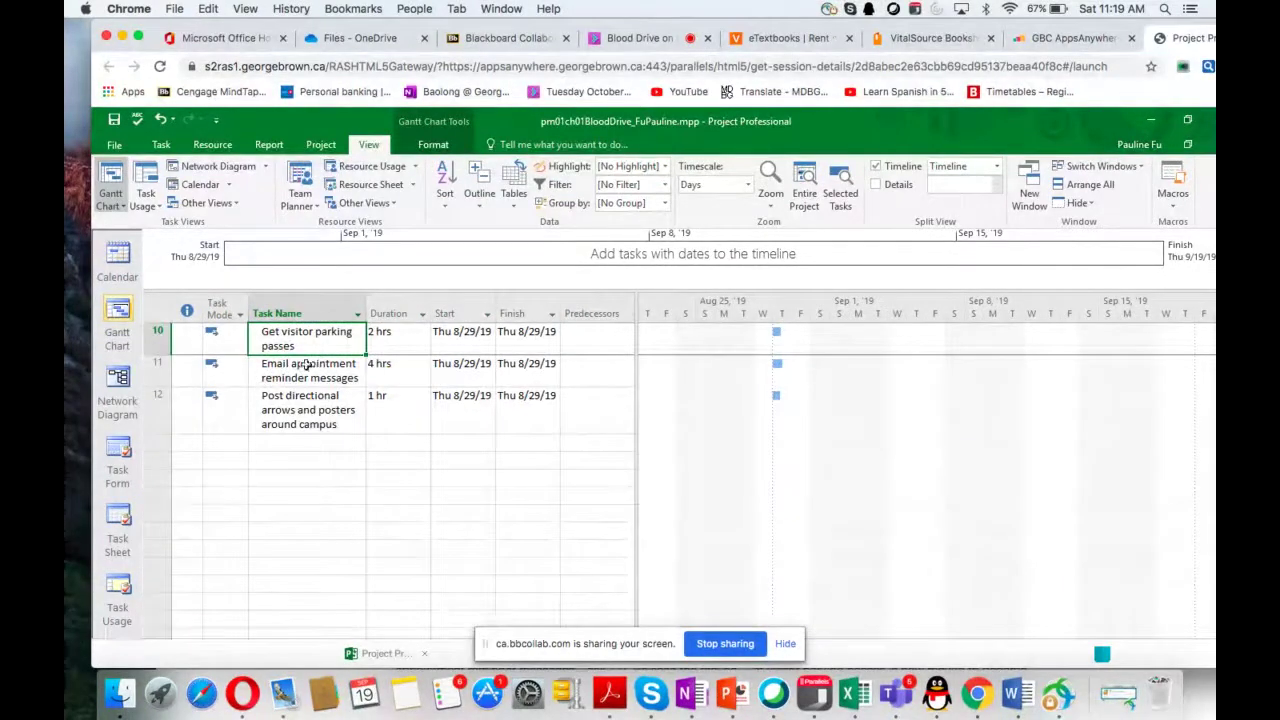
pyautogui.click(262, 342)
pyautogui.moveTo(262, 342); pyautogui.dragTo(260, 373)
pyautogui.click(265, 334)
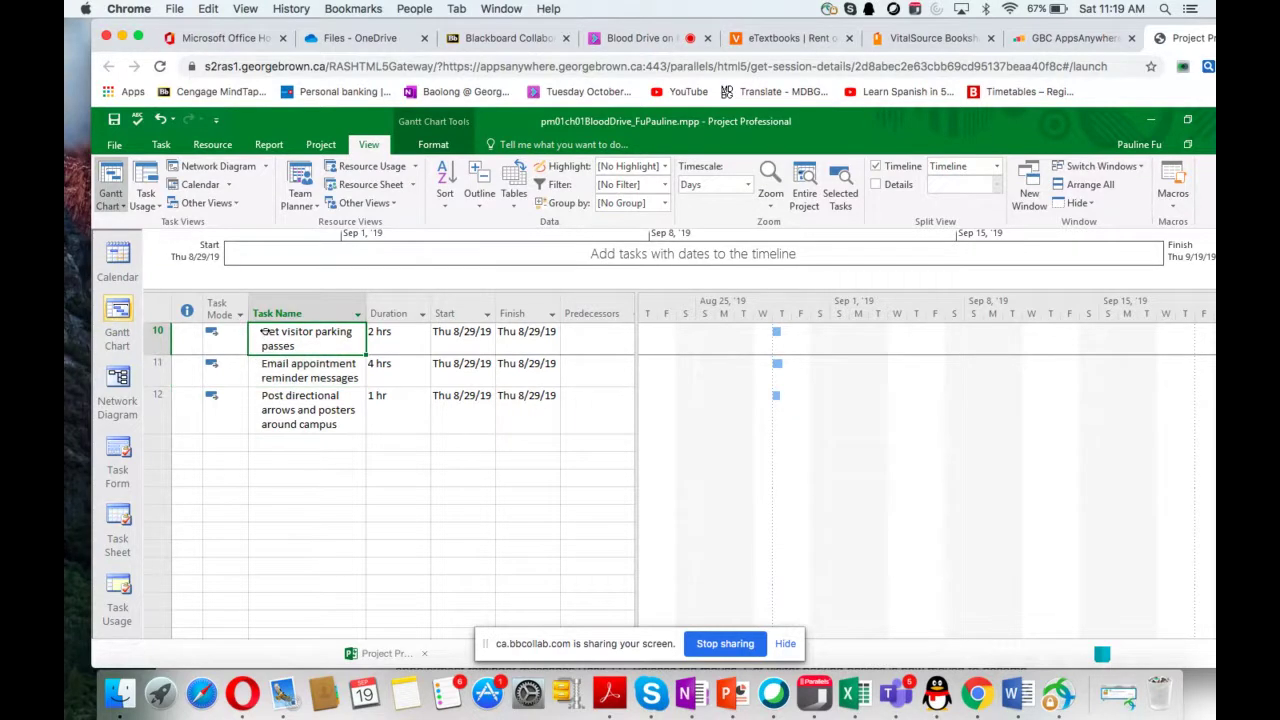
pyautogui.click(157, 339)
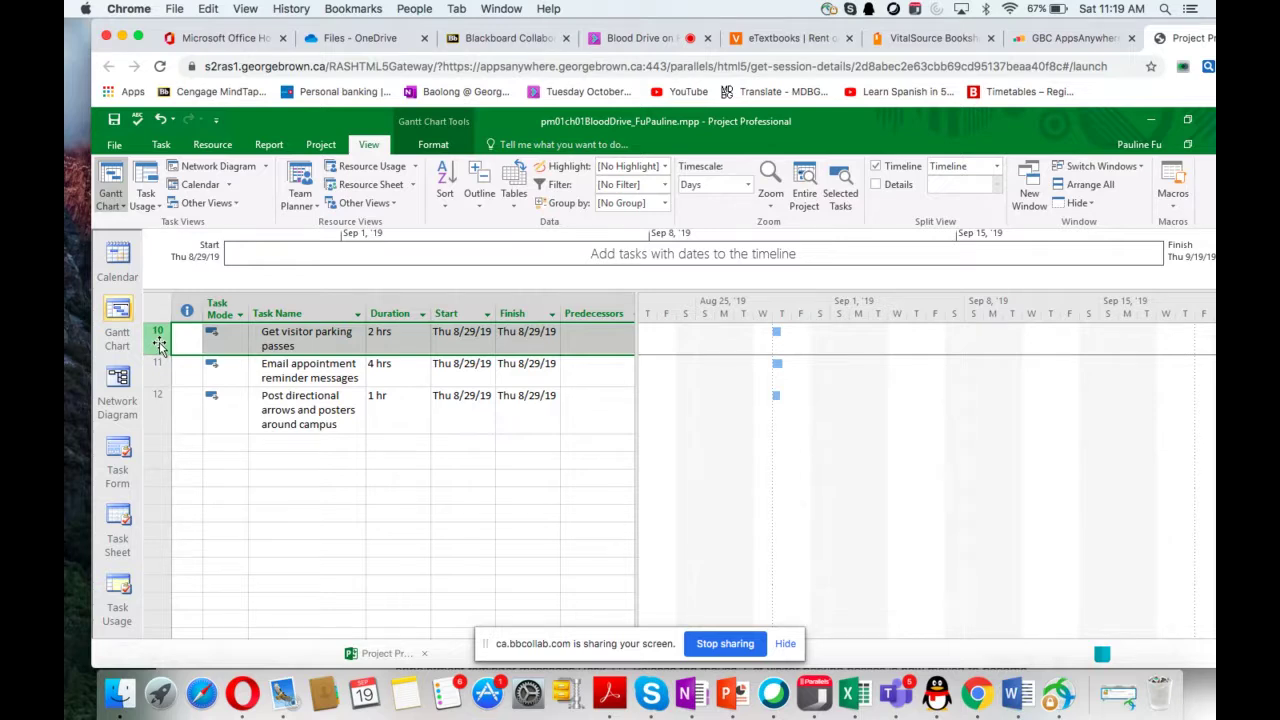
pyautogui.moveTo(159, 343); pyautogui.dragTo(157, 371)
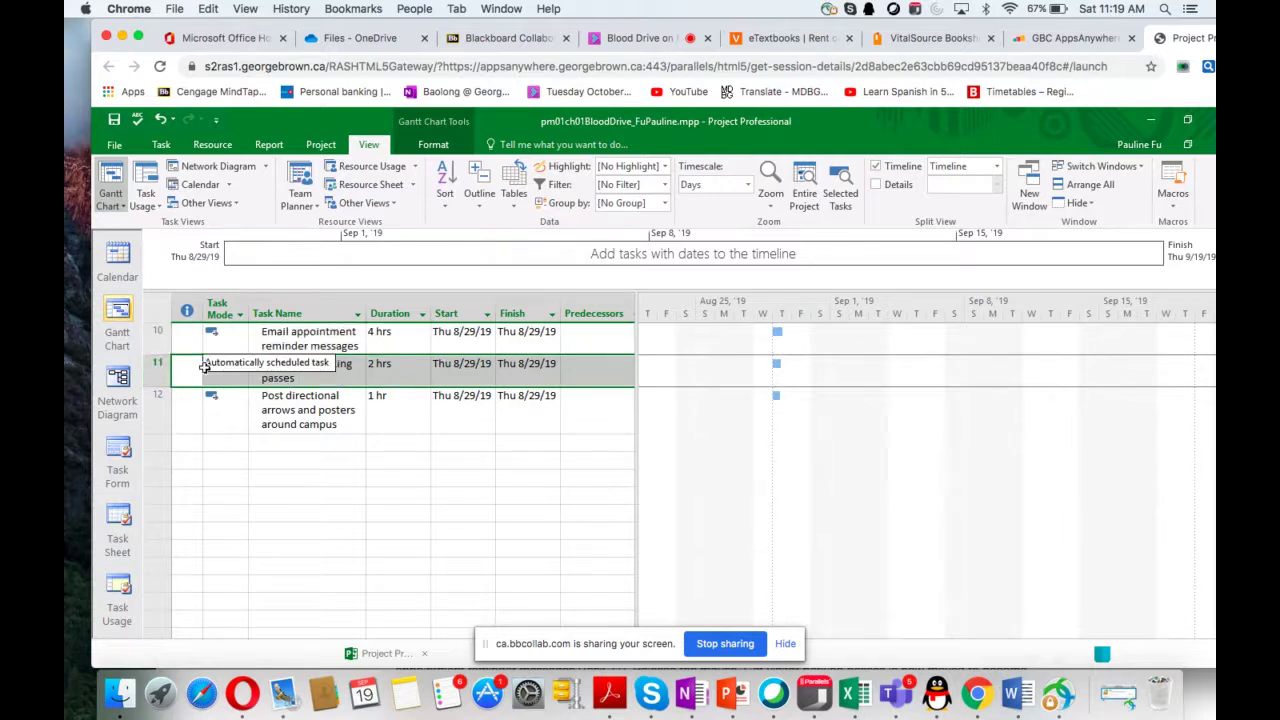
# Switch to OneNote, underline the Task 7 reference and "Contact local businesses" in step m in red, and return to the project
pyautogui.click(689, 708)
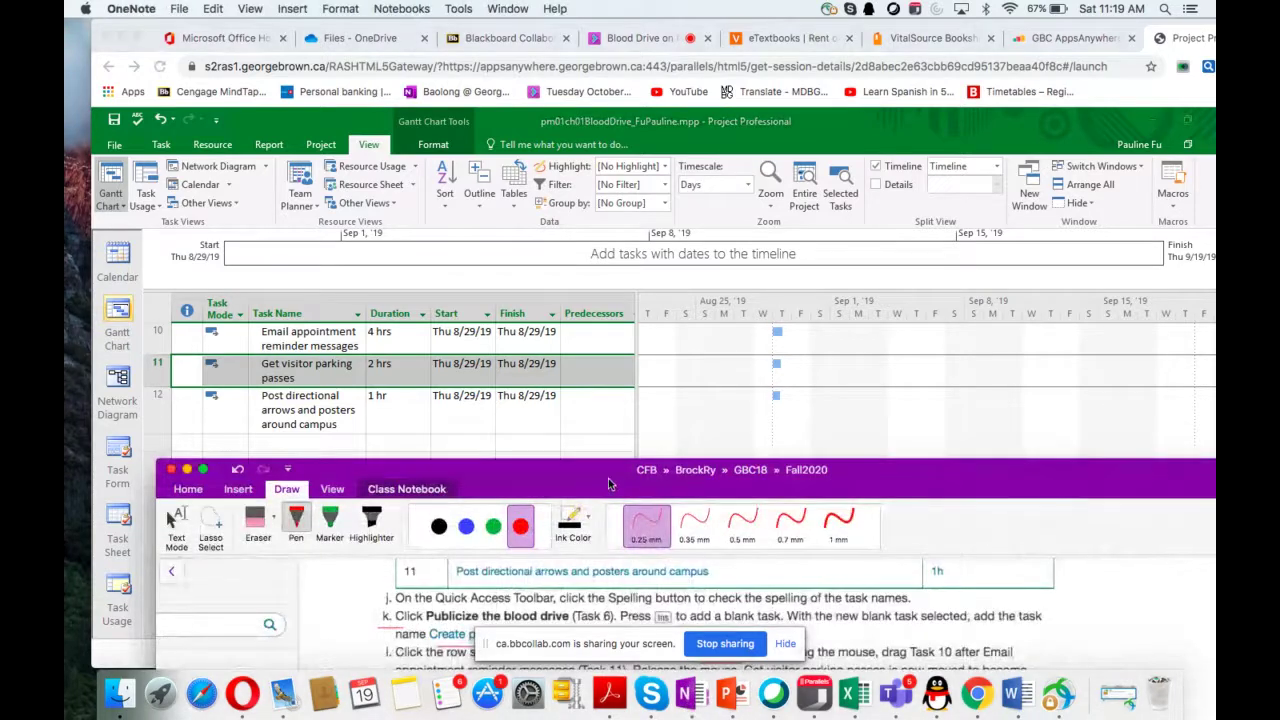
pyautogui.moveTo(585, 468); pyautogui.dragTo(585, 162)
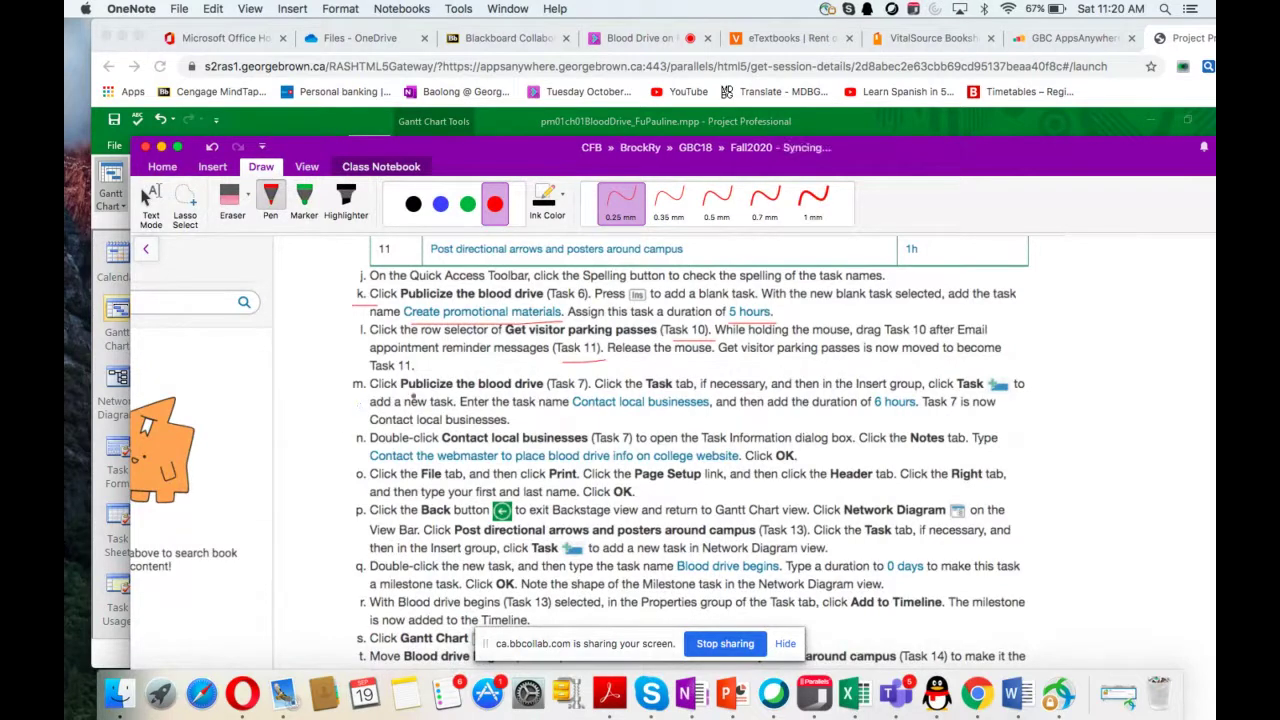
pyautogui.moveTo(548, 397); pyautogui.dragTo(596, 400)
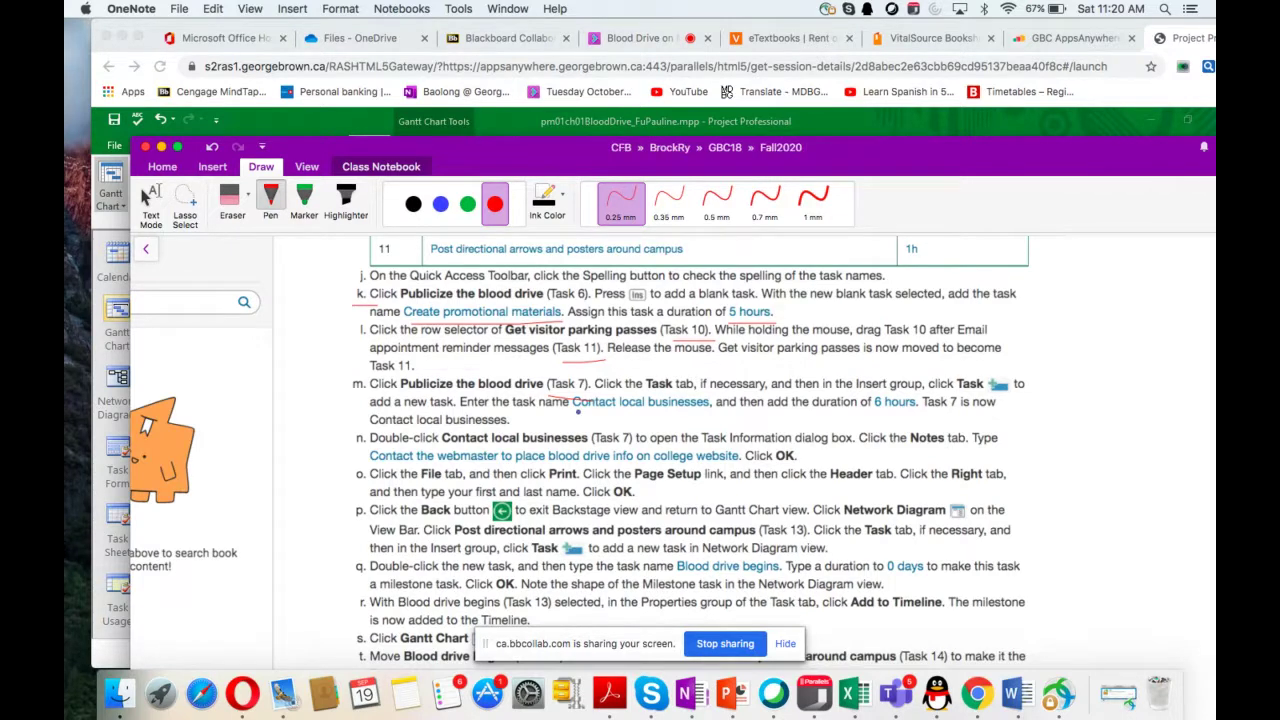
pyautogui.moveTo(577, 412); pyautogui.dragTo(722, 414)
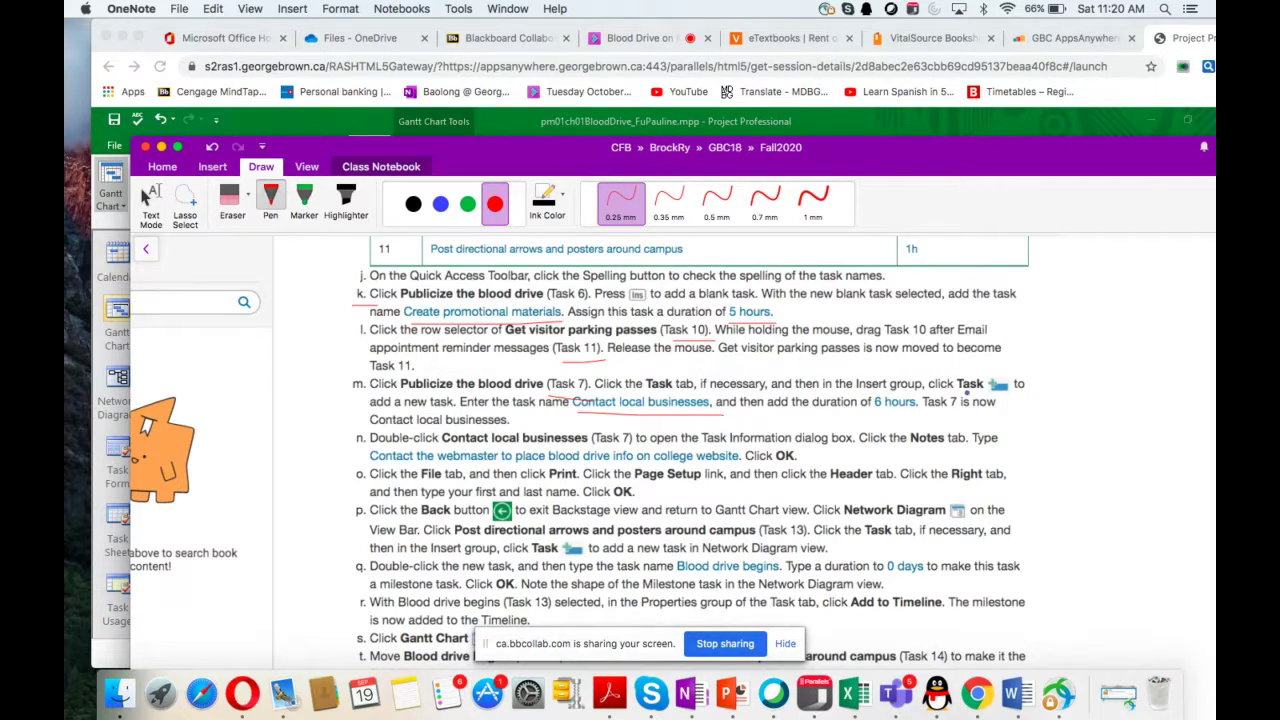
pyautogui.moveTo(541, 170); pyautogui.dragTo(567, 579)
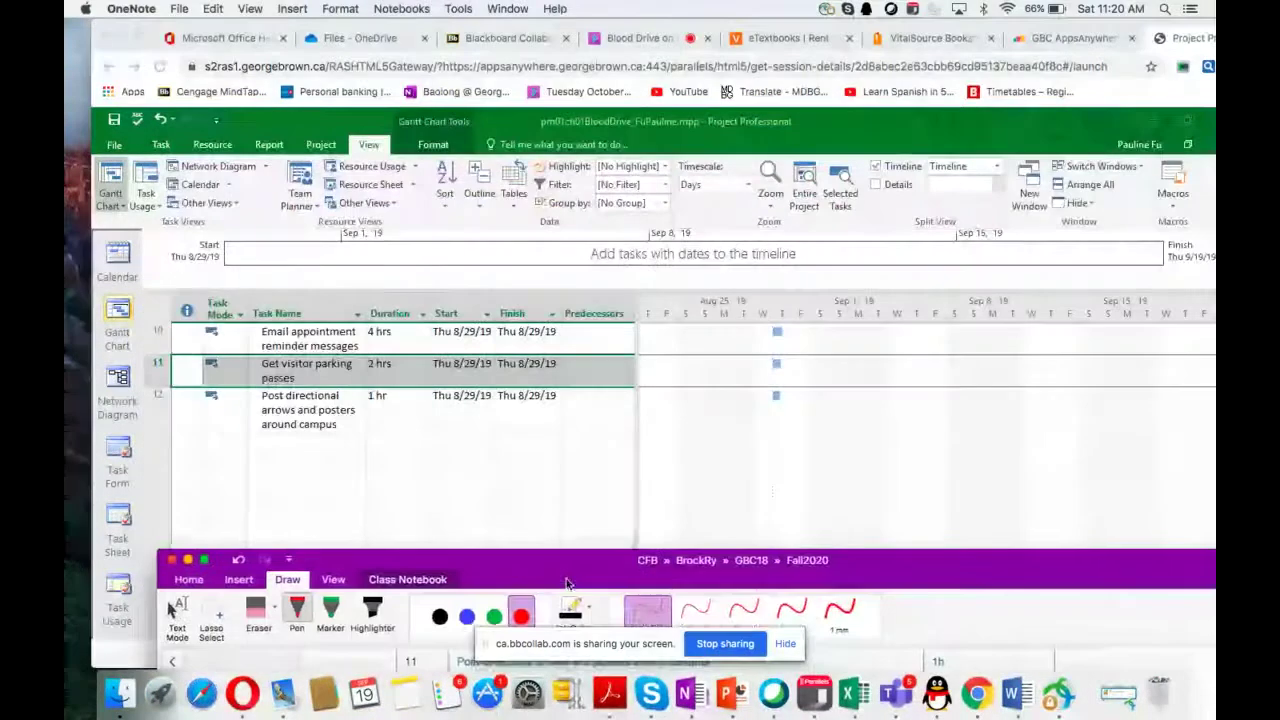
pyautogui.click(394, 446)
# Insert a new task directly above "Publicize the blood drive" in the Gantt chart table
pyautogui.scroll(5, 394, 446)
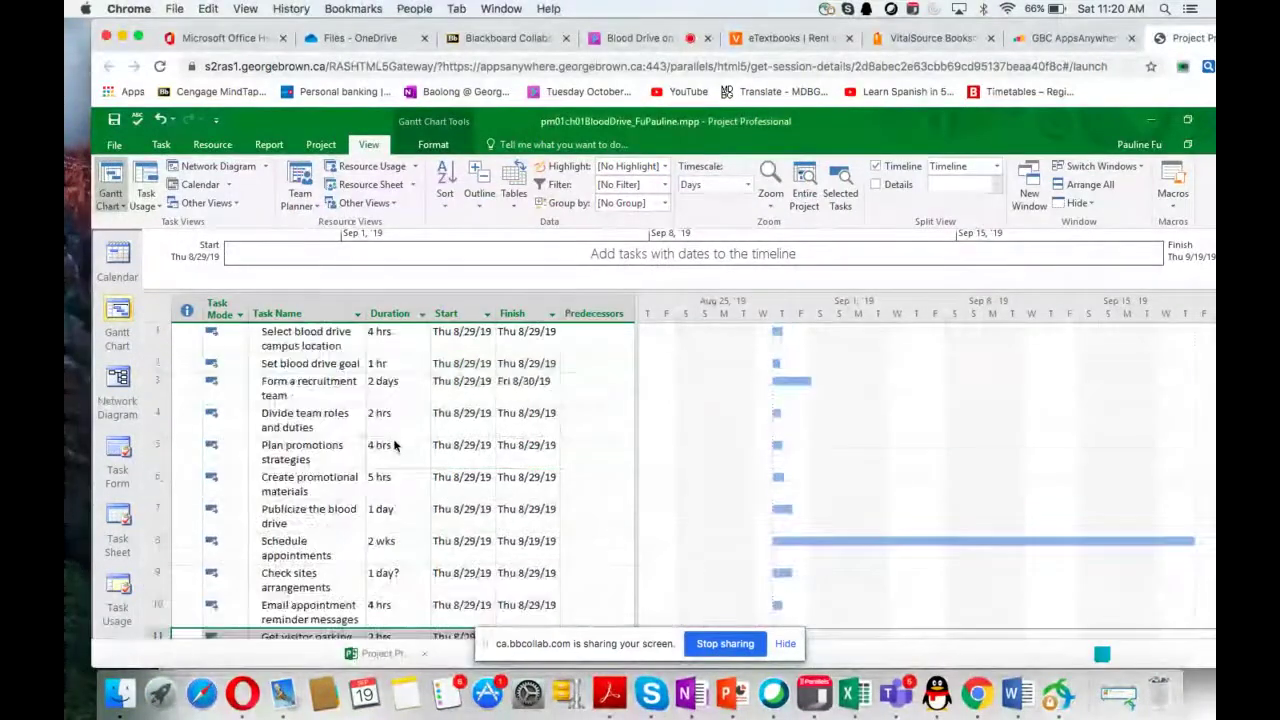
pyautogui.click(296, 516)
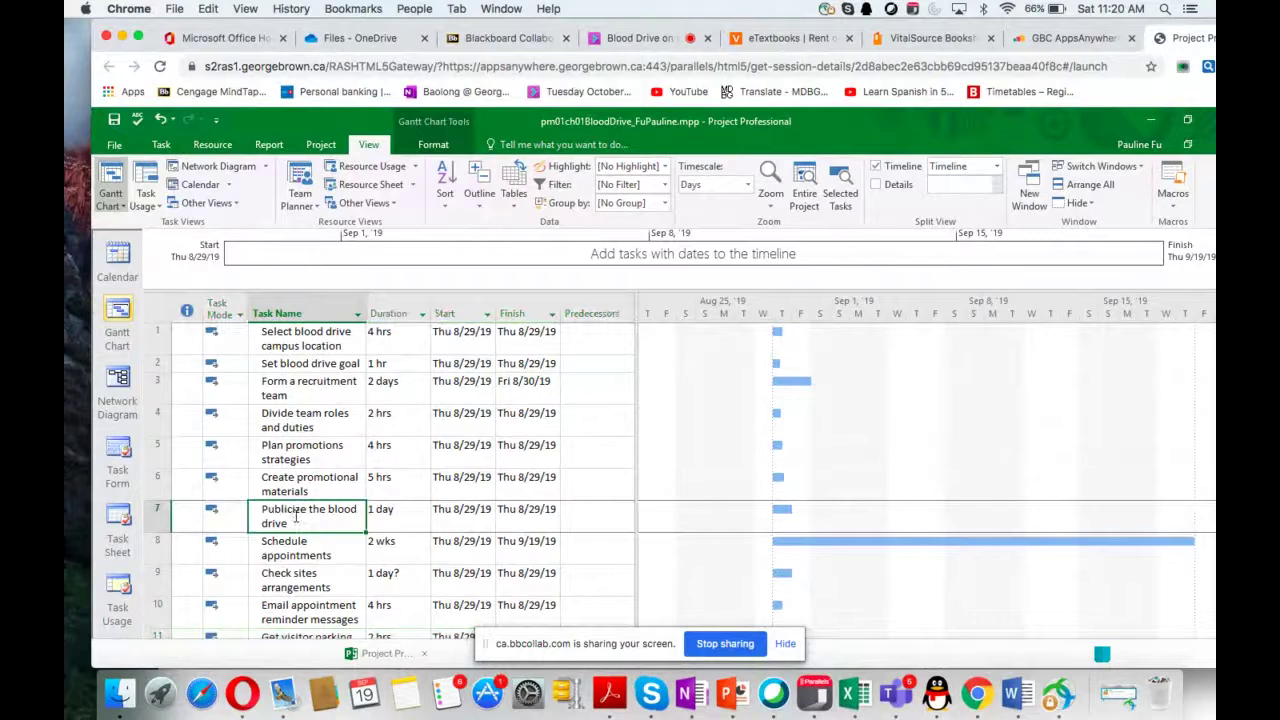
pyautogui.click(161, 145)
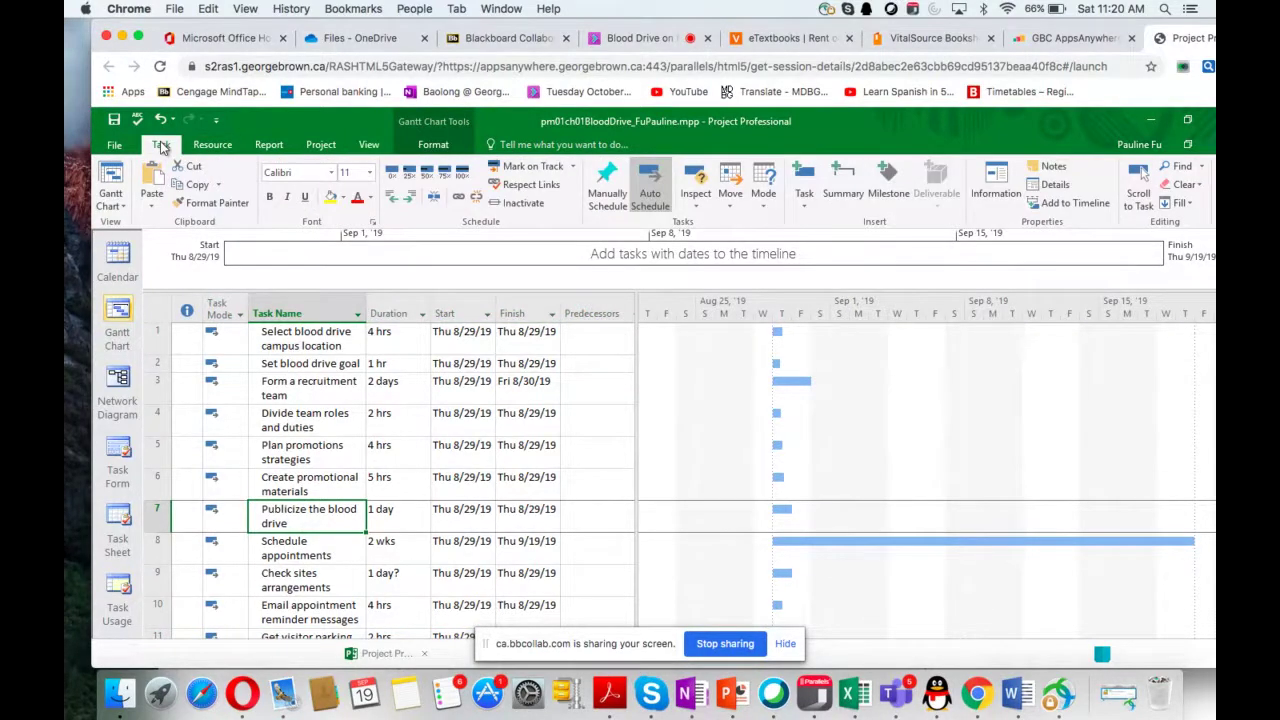
pyautogui.click(806, 207)
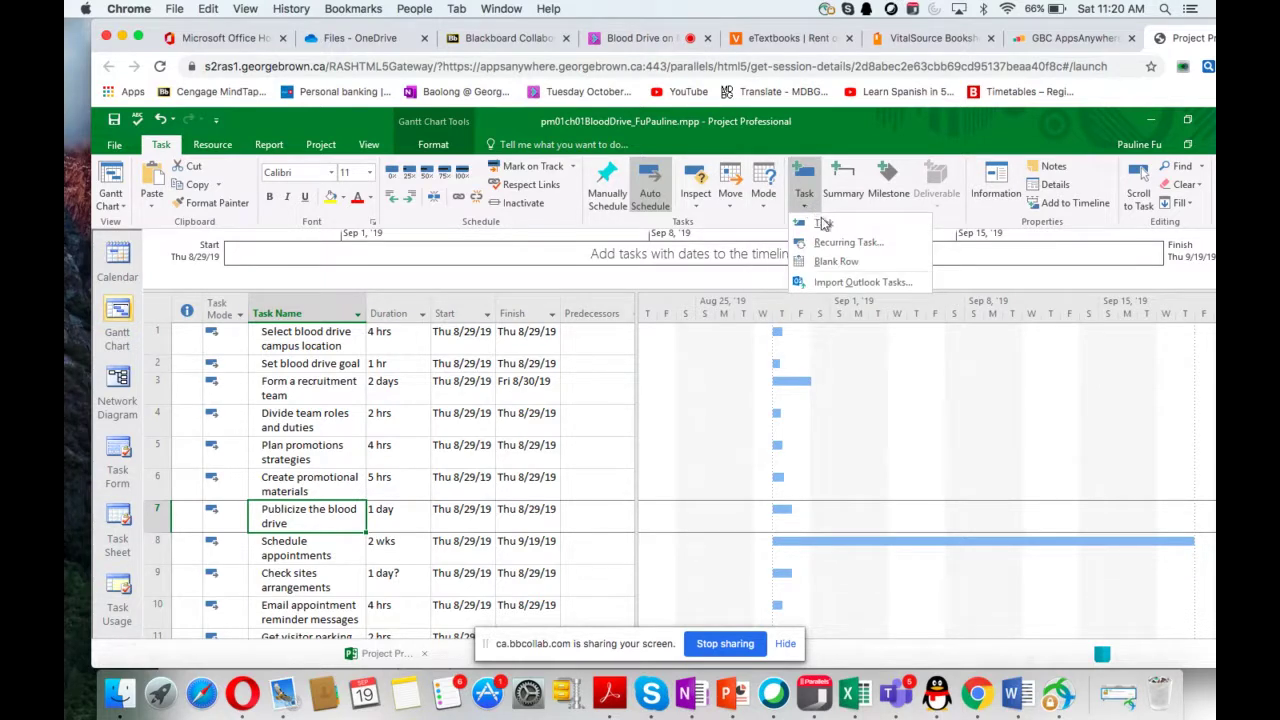
pyautogui.click(824, 224)
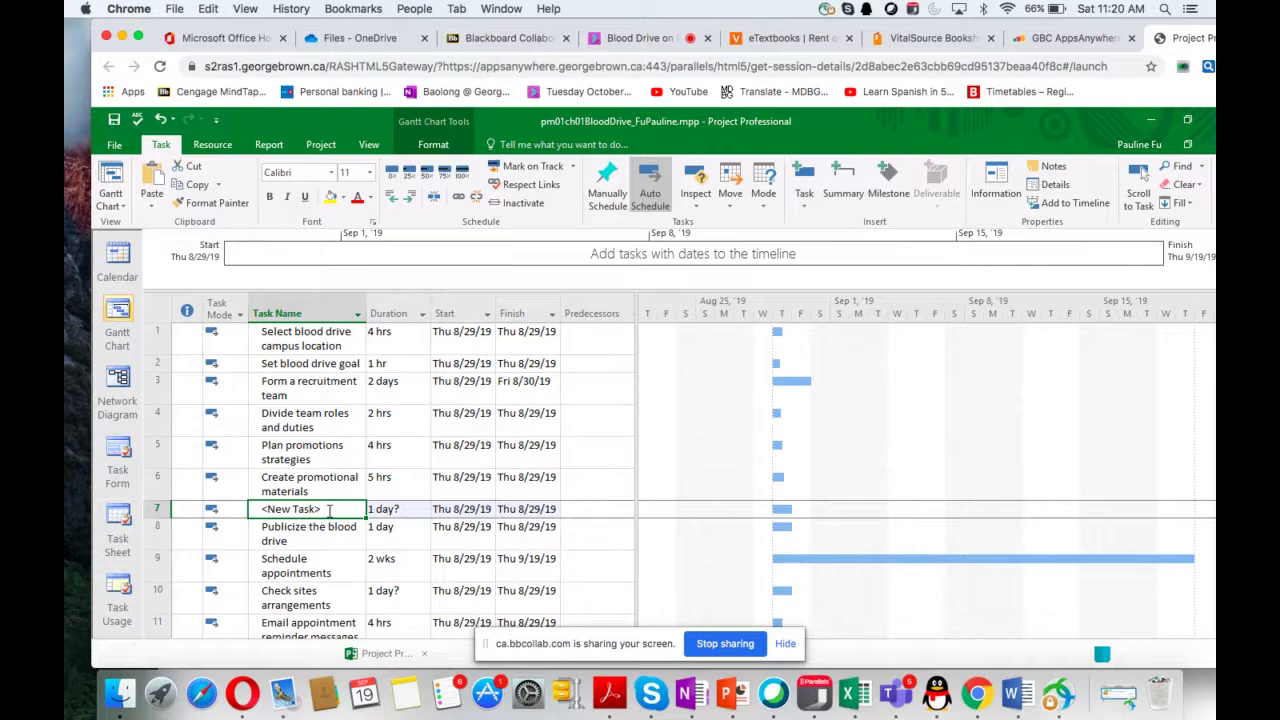
# Name the new task in row 7 "Contact local business" and set its duration to 6h
pyautogui.press('Delete')
pyautogui.write('Con')
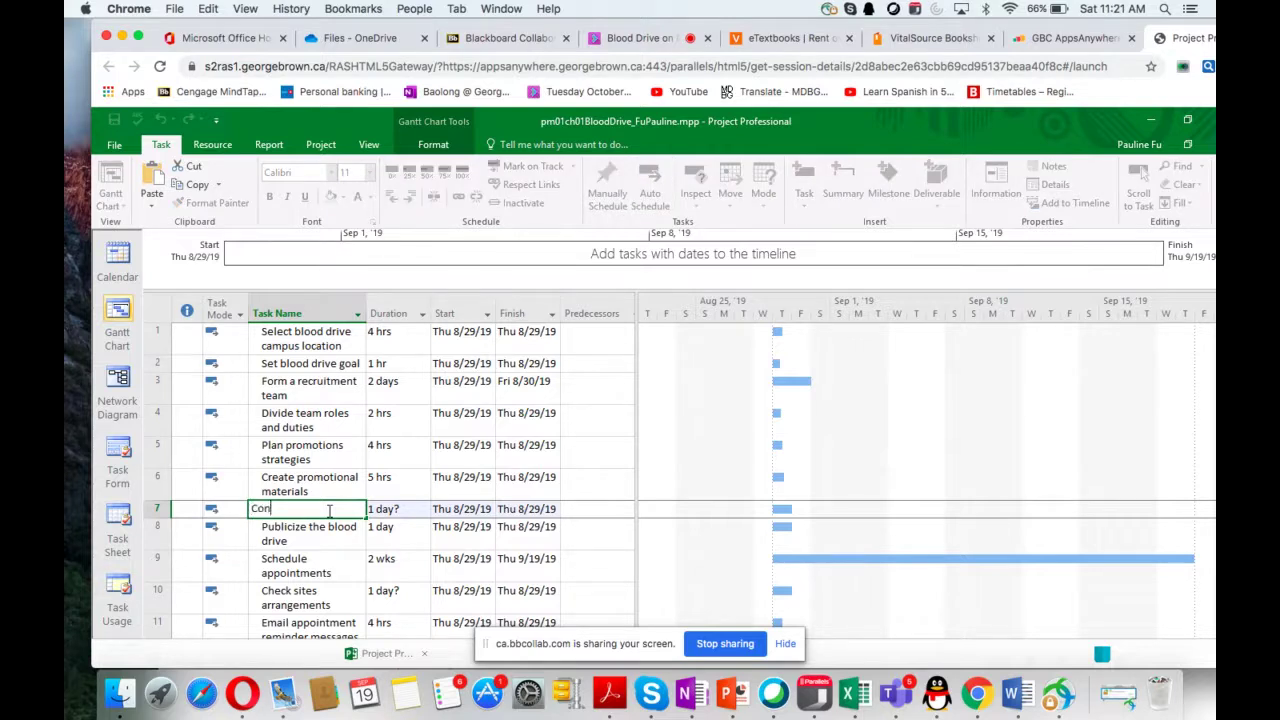
pyautogui.write('tact local business')
pyautogui.press('Tab')
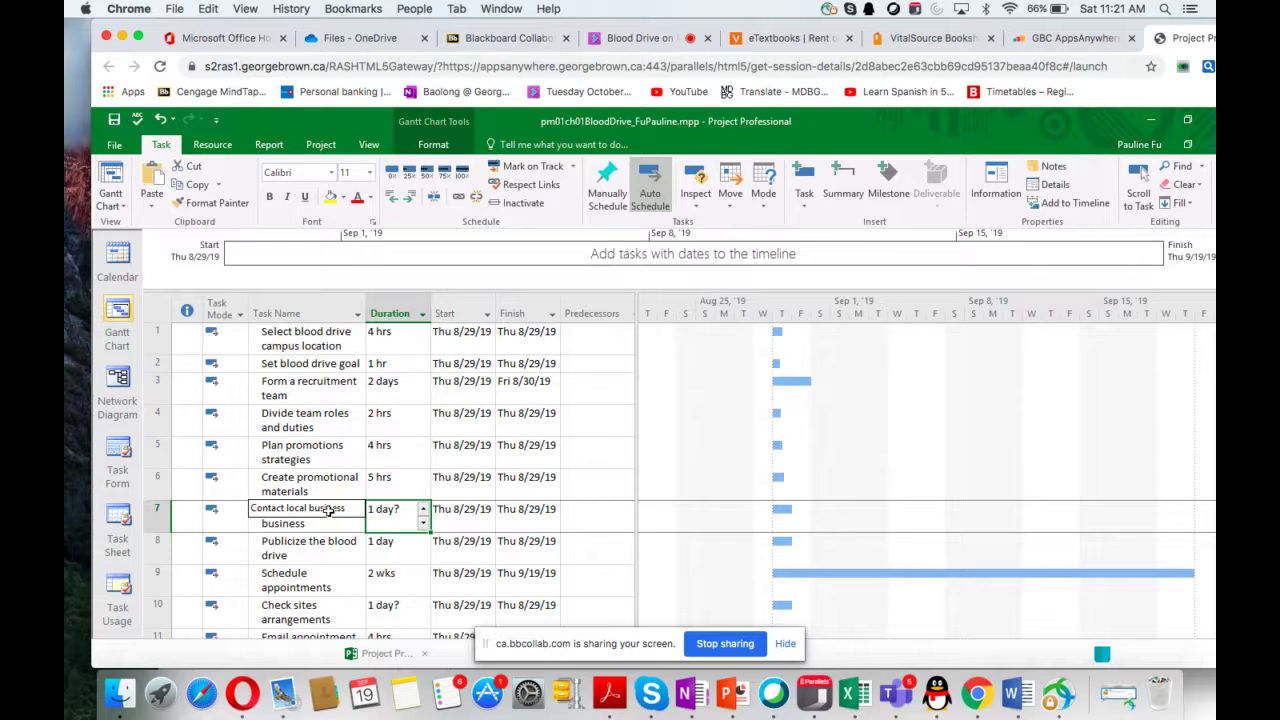
pyautogui.write('6h')
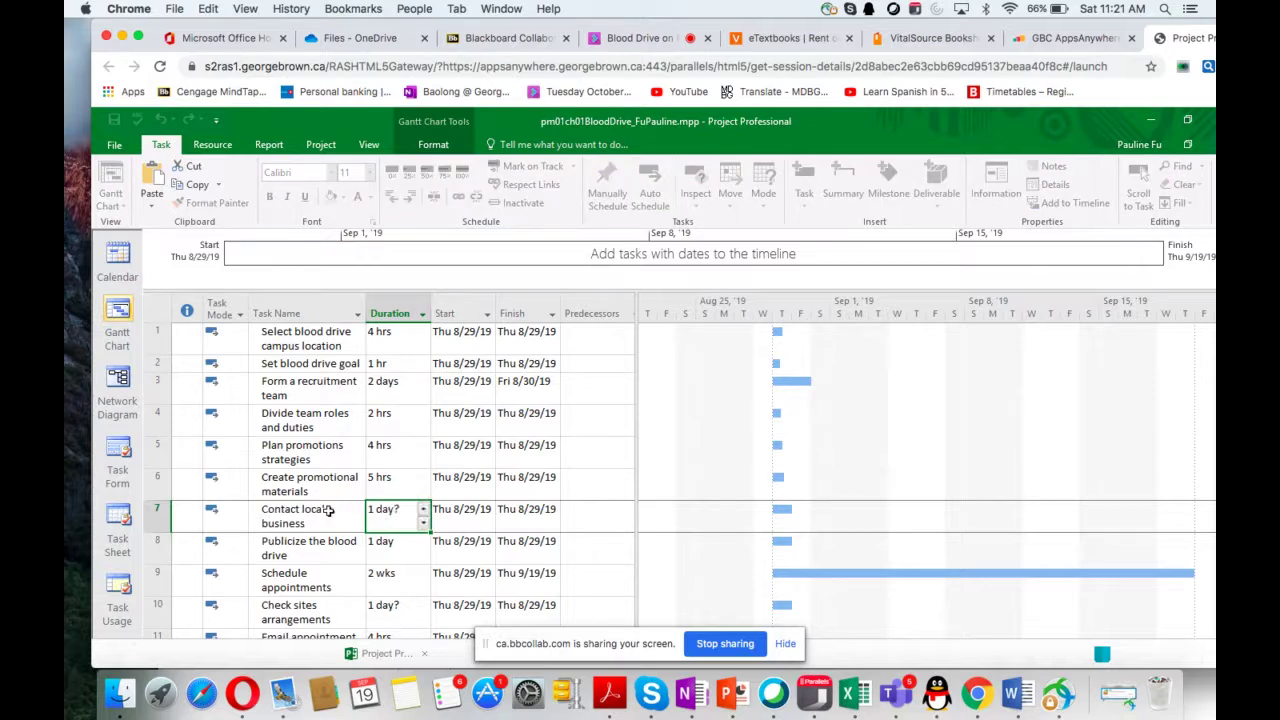
pyautogui.press('Return')
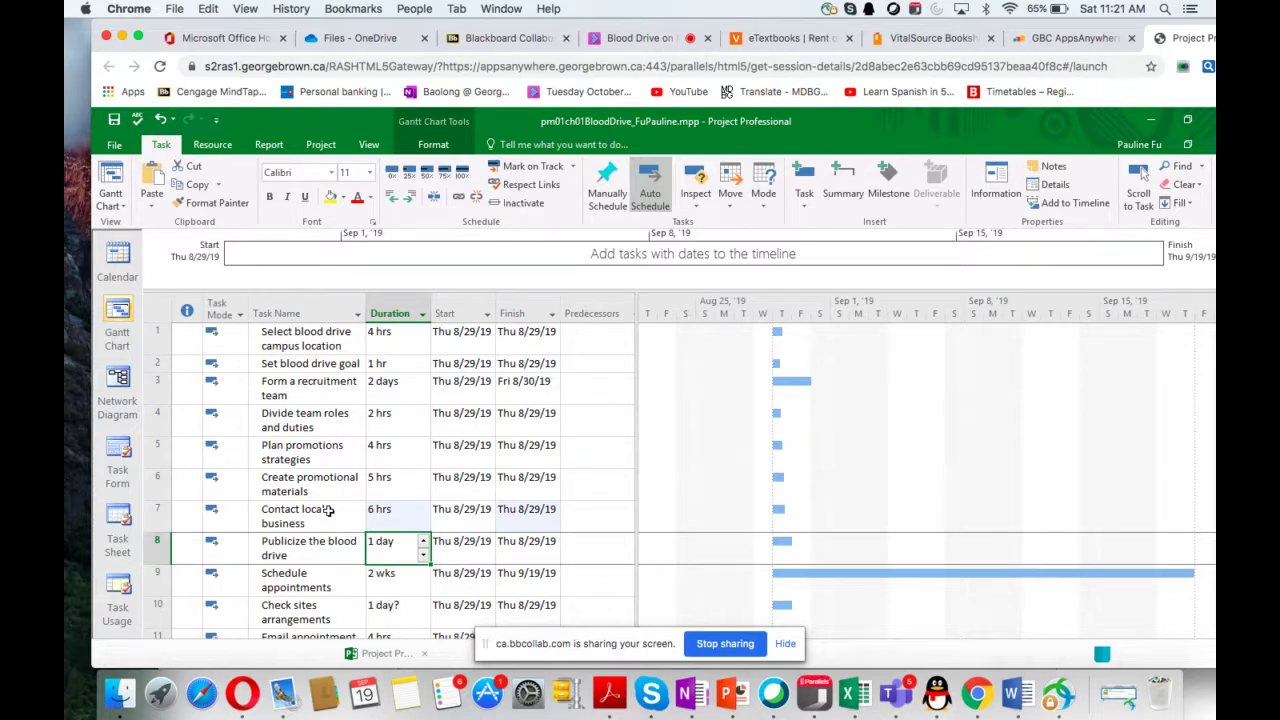
# Switch to OneNote, underline the Task 7 reference and the webmaster note text in step n in red, and return to the project
pyautogui.click(685, 695)
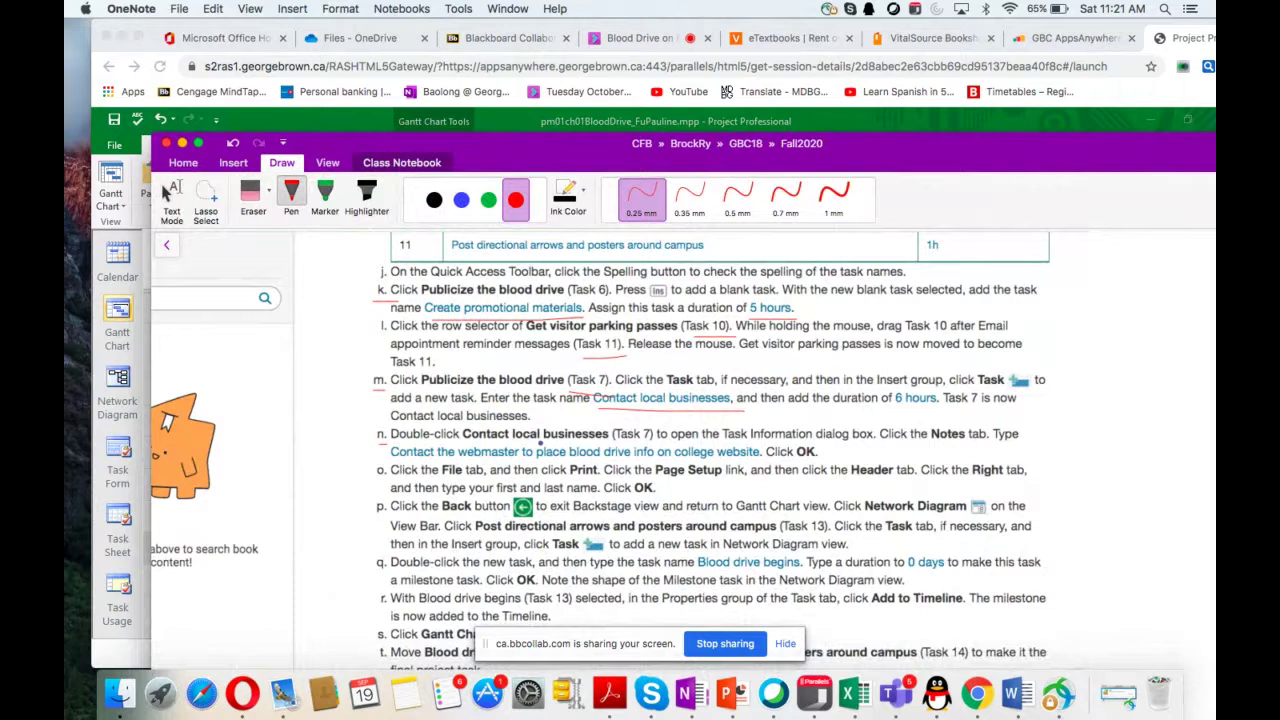
pyautogui.moveTo(605, 443); pyautogui.dragTo(658, 444)
pyautogui.moveTo(393, 458); pyautogui.dragTo(762, 457)
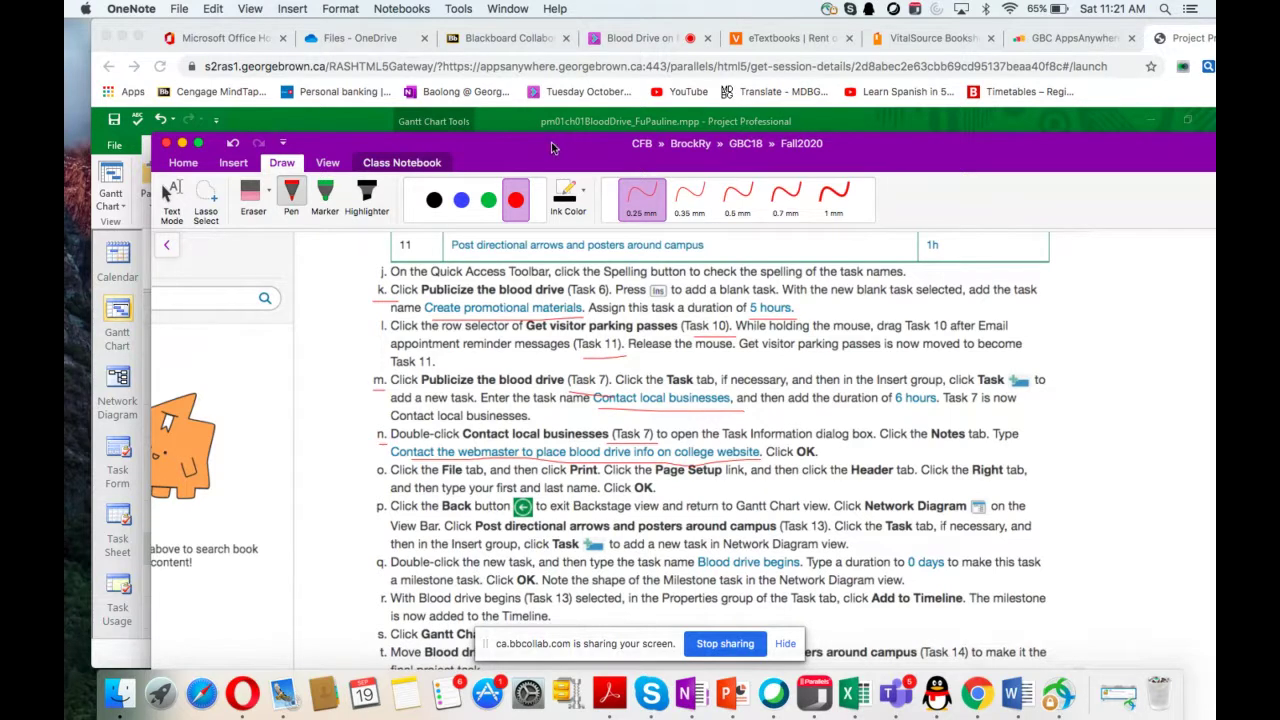
pyautogui.press('super+m')
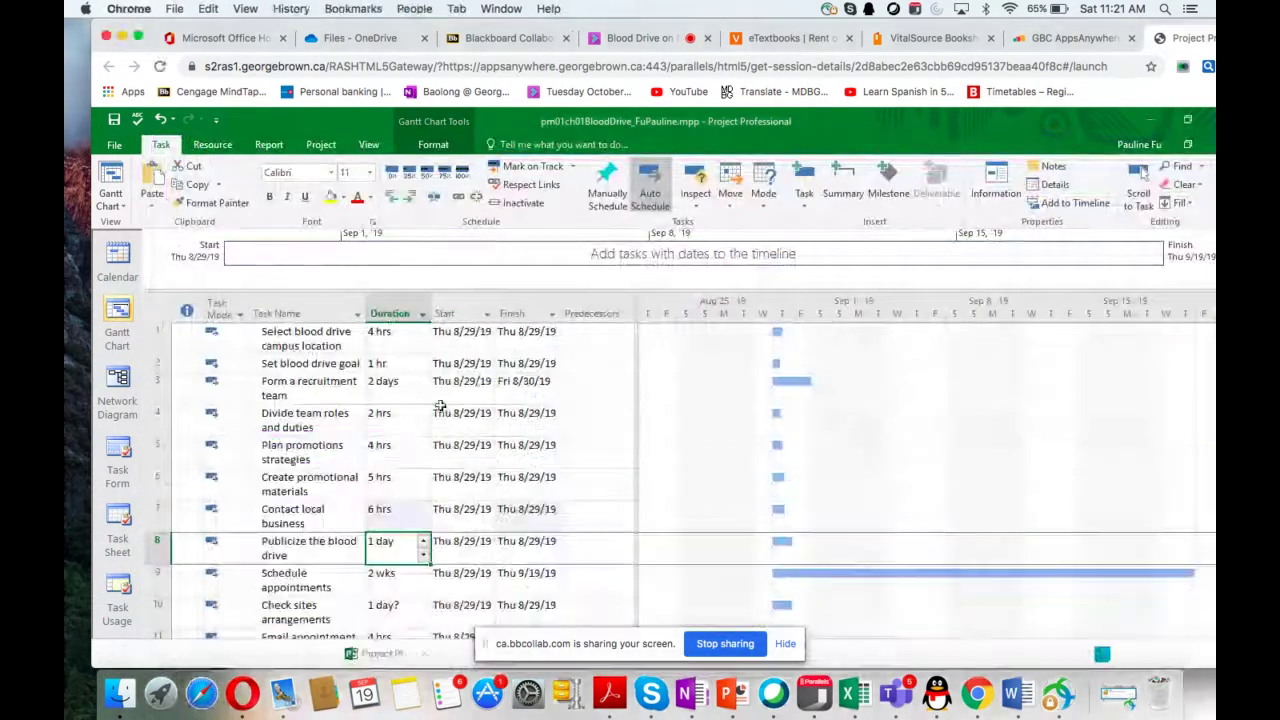
# Add the note "Contact the webmaster to place blood drive info on college website." to the task "Contact local business"
pyautogui.click(320, 517)
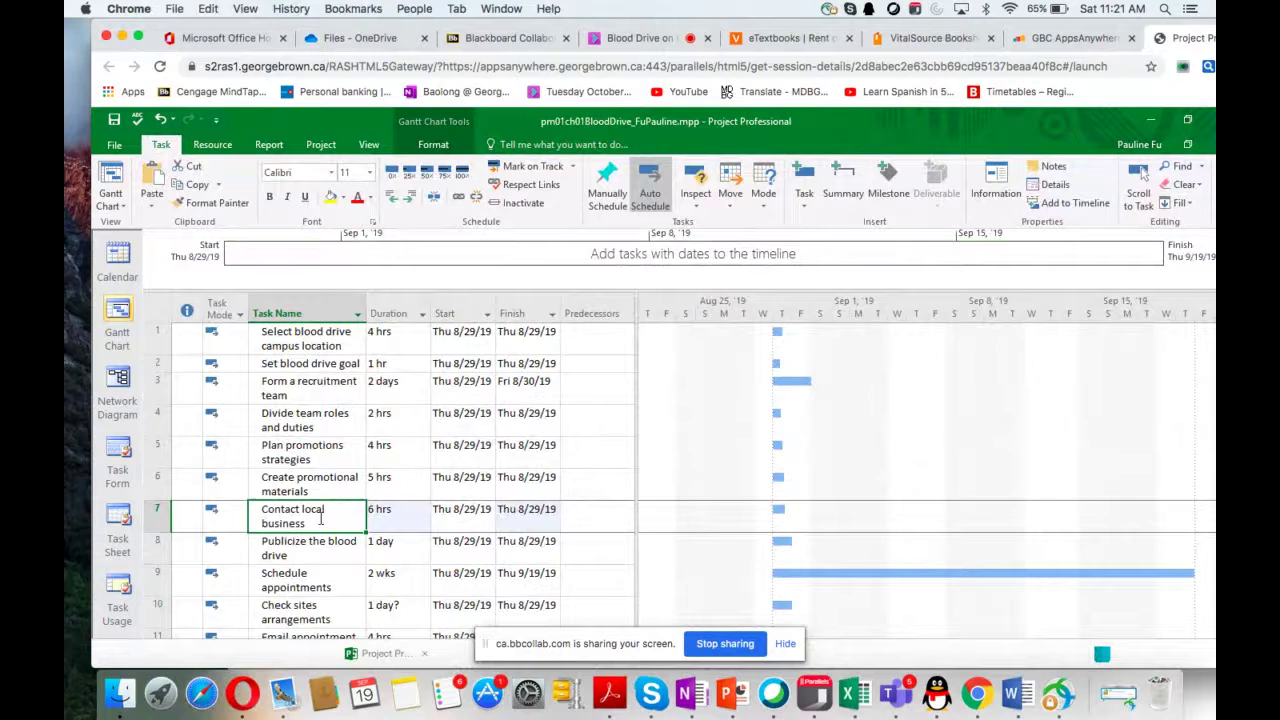
pyautogui.doubleClick(287, 514)
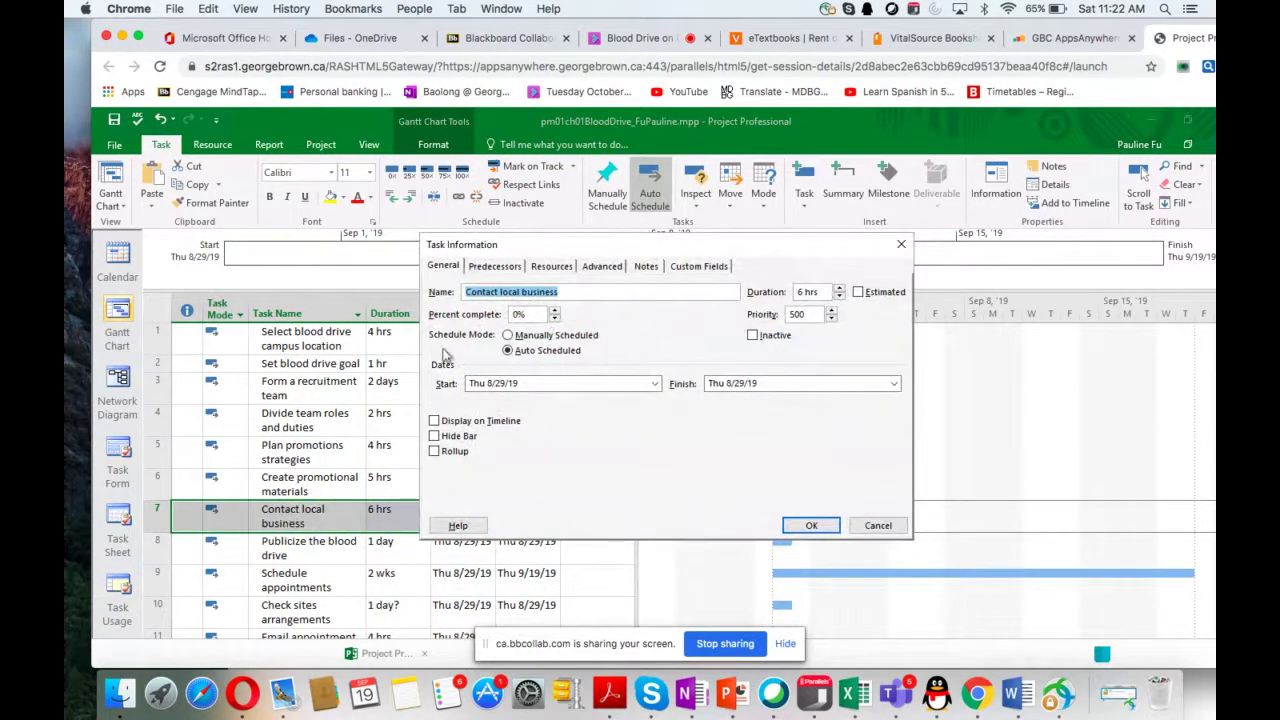
pyautogui.moveTo(574, 236); pyautogui.dragTo(565, 243)
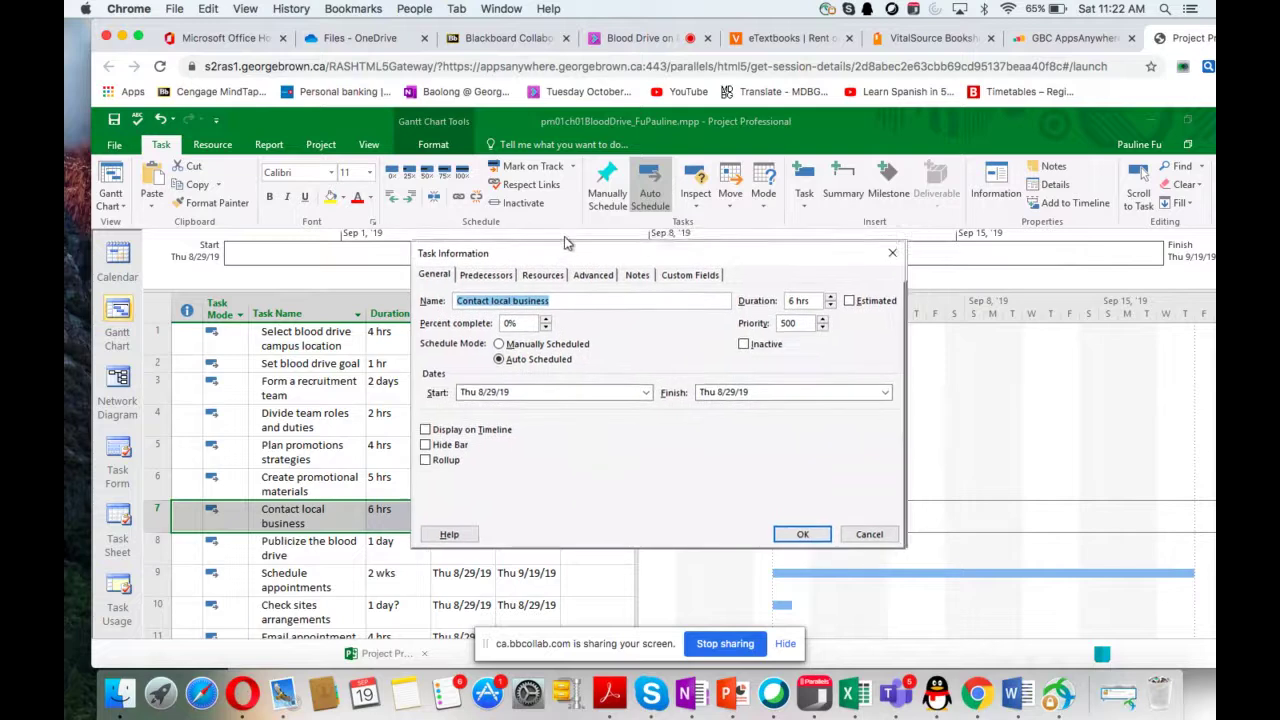
pyautogui.click(657, 267)
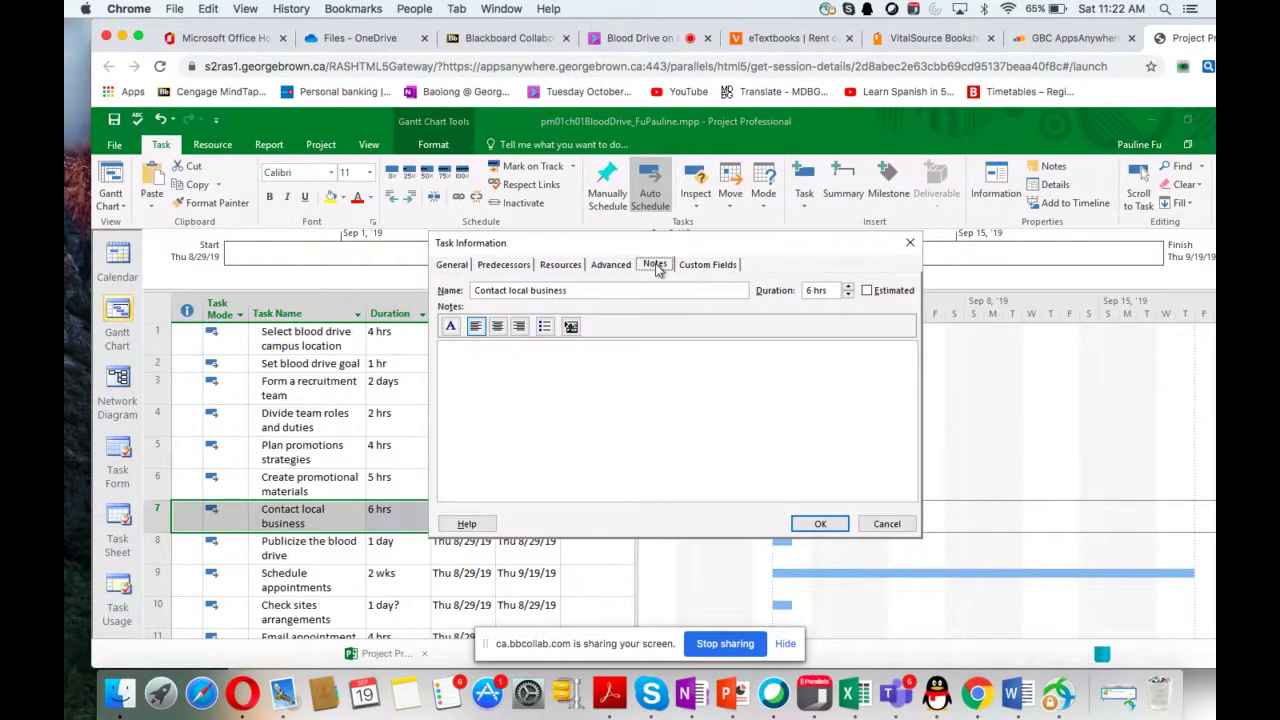
pyautogui.click(493, 352)
pyautogui.write('Contact the webmaster')
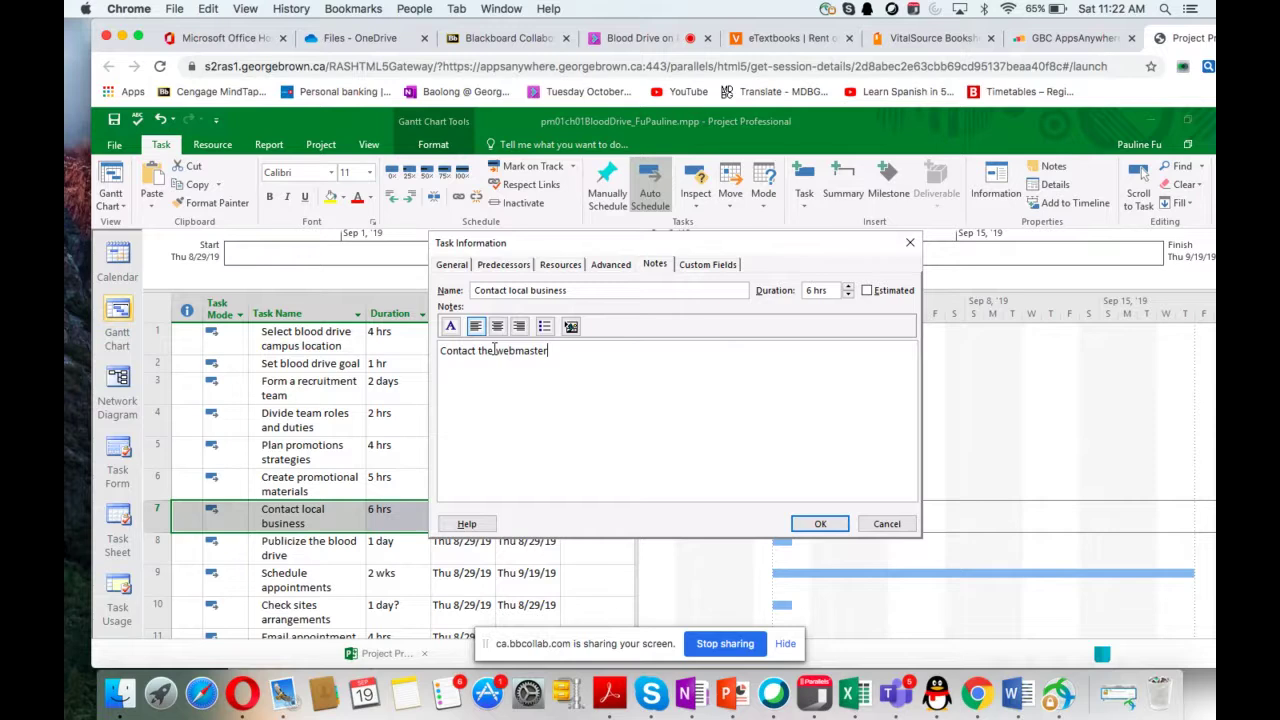
pyautogui.write(' to place blood drive into')
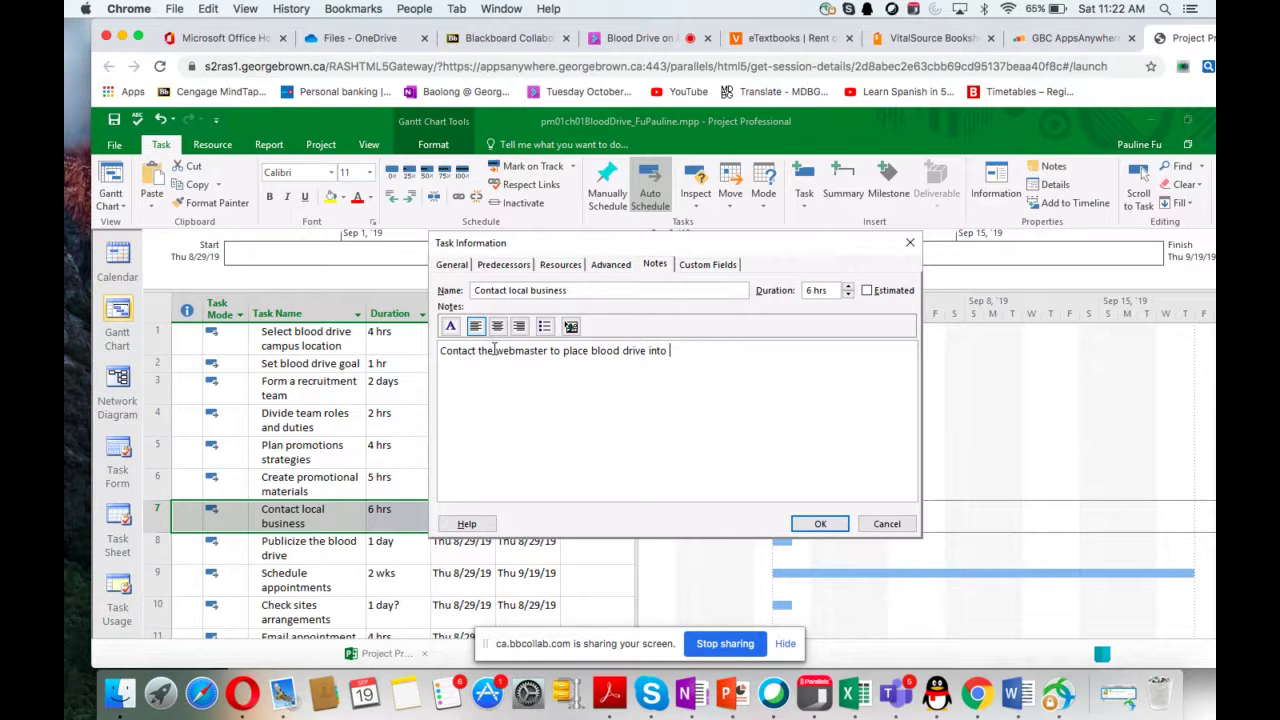
pyautogui.press('BackSpace')
pyautogui.press('BackSpace')
pyautogui.press('BackSpace')
pyautogui.write('fo on college website.')
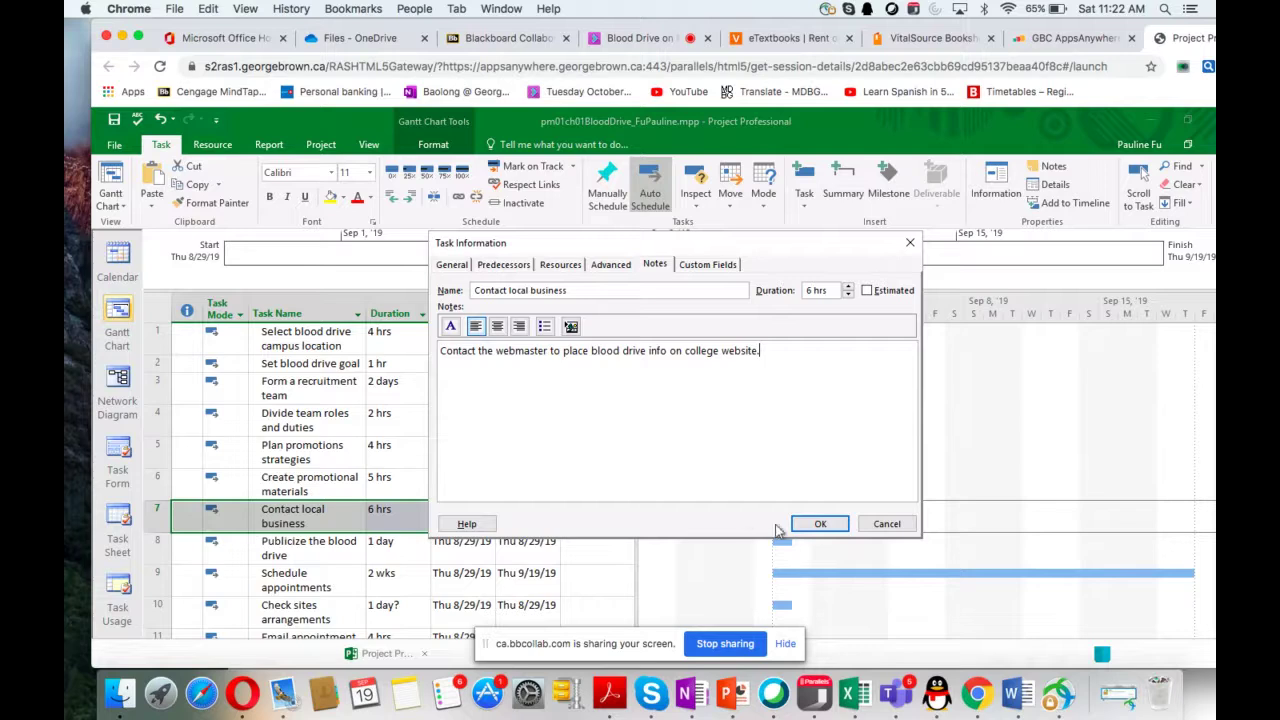
pyautogui.click(817, 526)
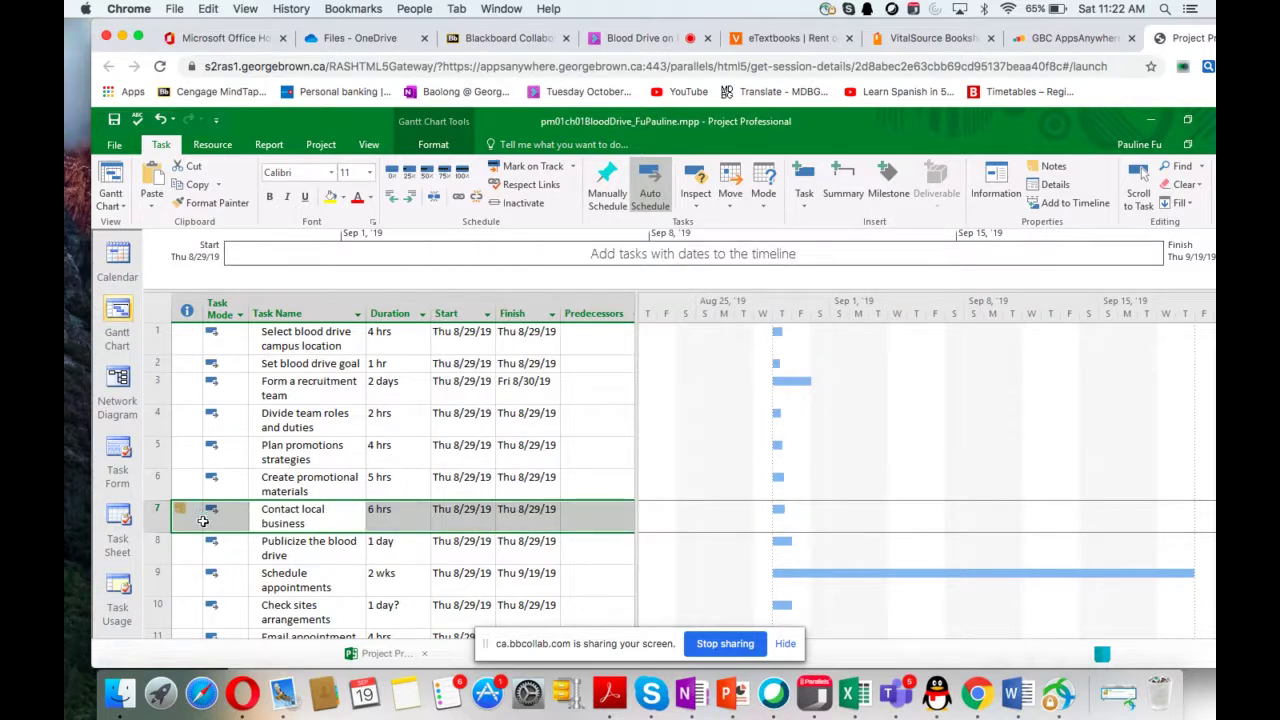
# Examine the indicators column and the note marker of "Contact local business", and look over the remaining tasks
pyautogui.click(189, 308)
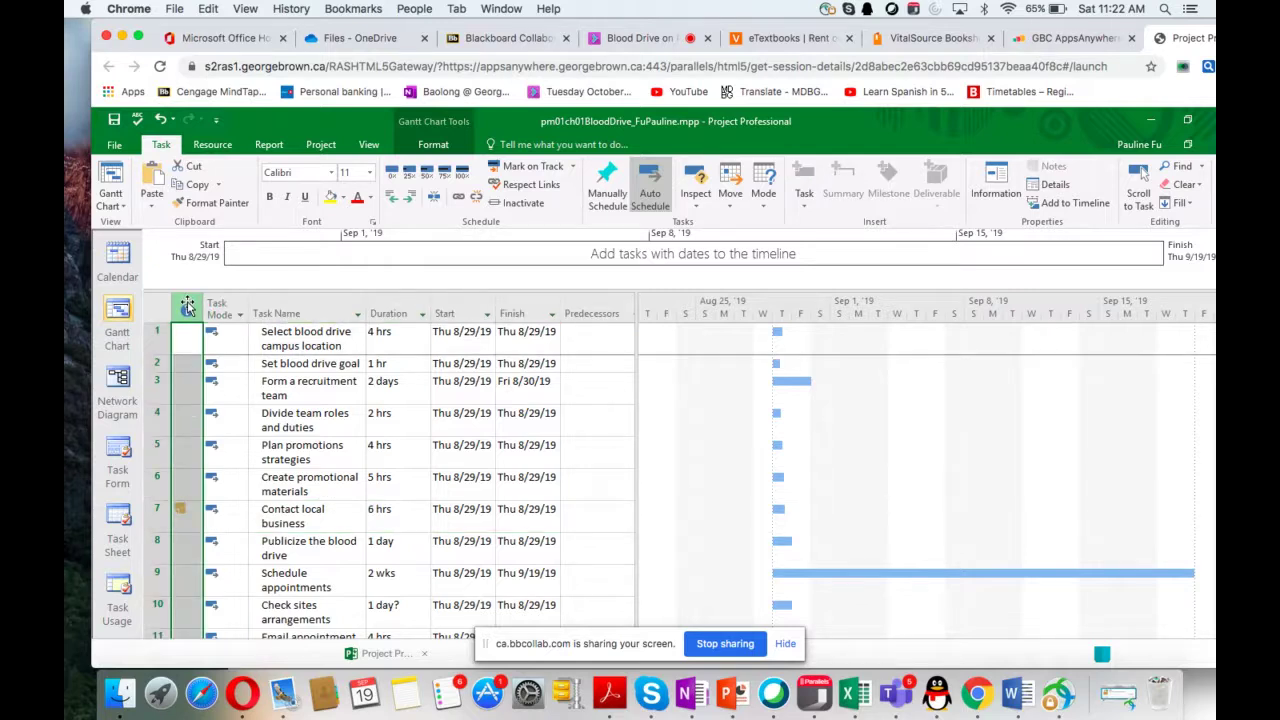
pyautogui.click(181, 509)
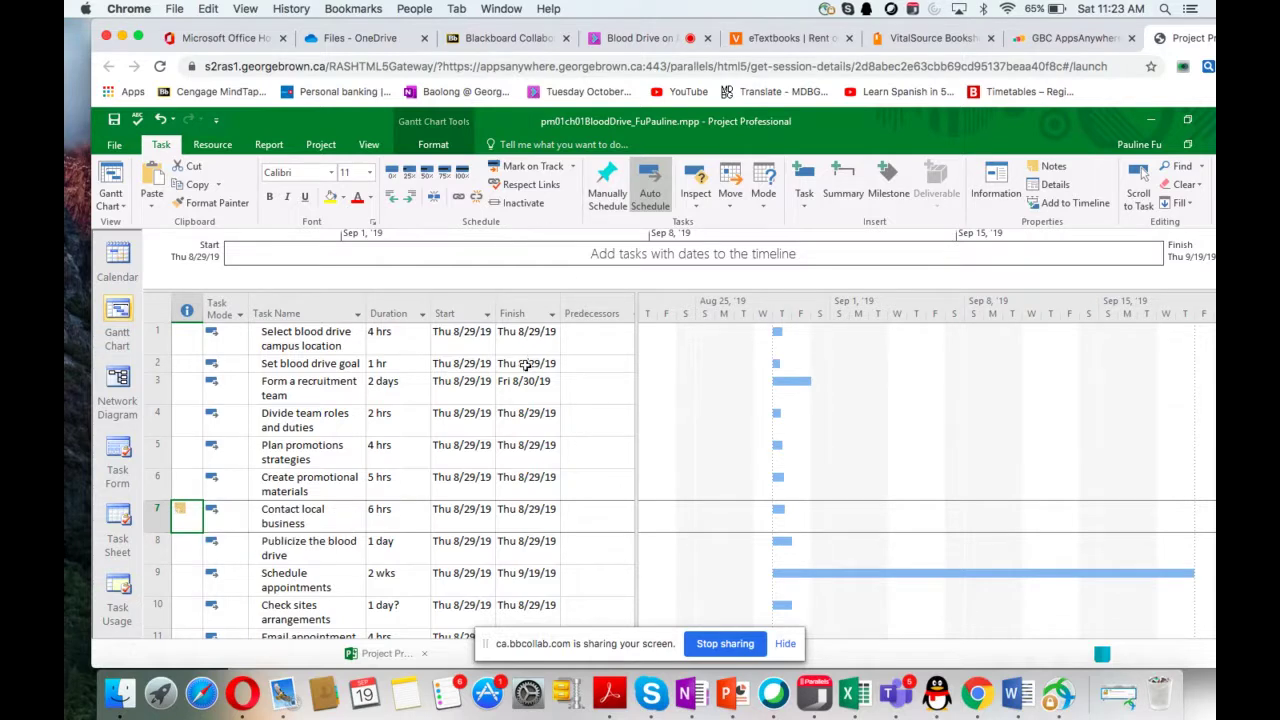
pyautogui.scroll(-1, 524, 366)
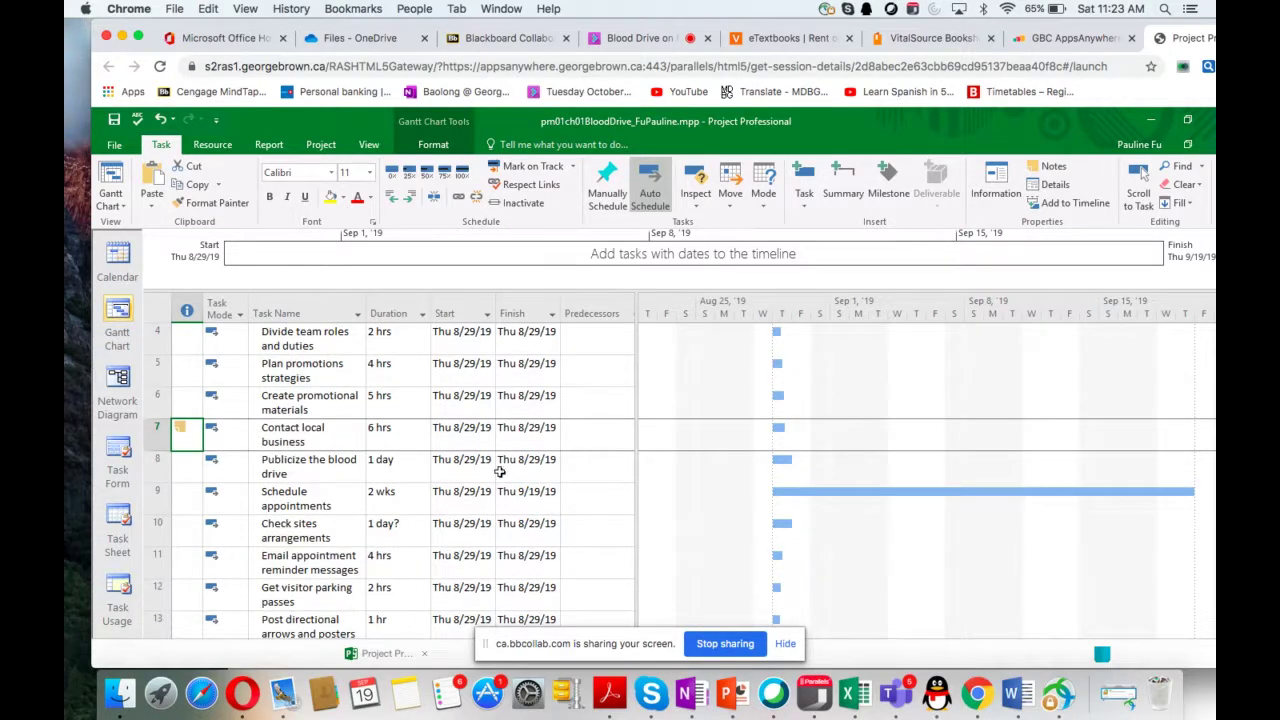
# Switch to OneNote, underline the letter of step o about the print header in red, and return to the project
pyautogui.click(689, 693)
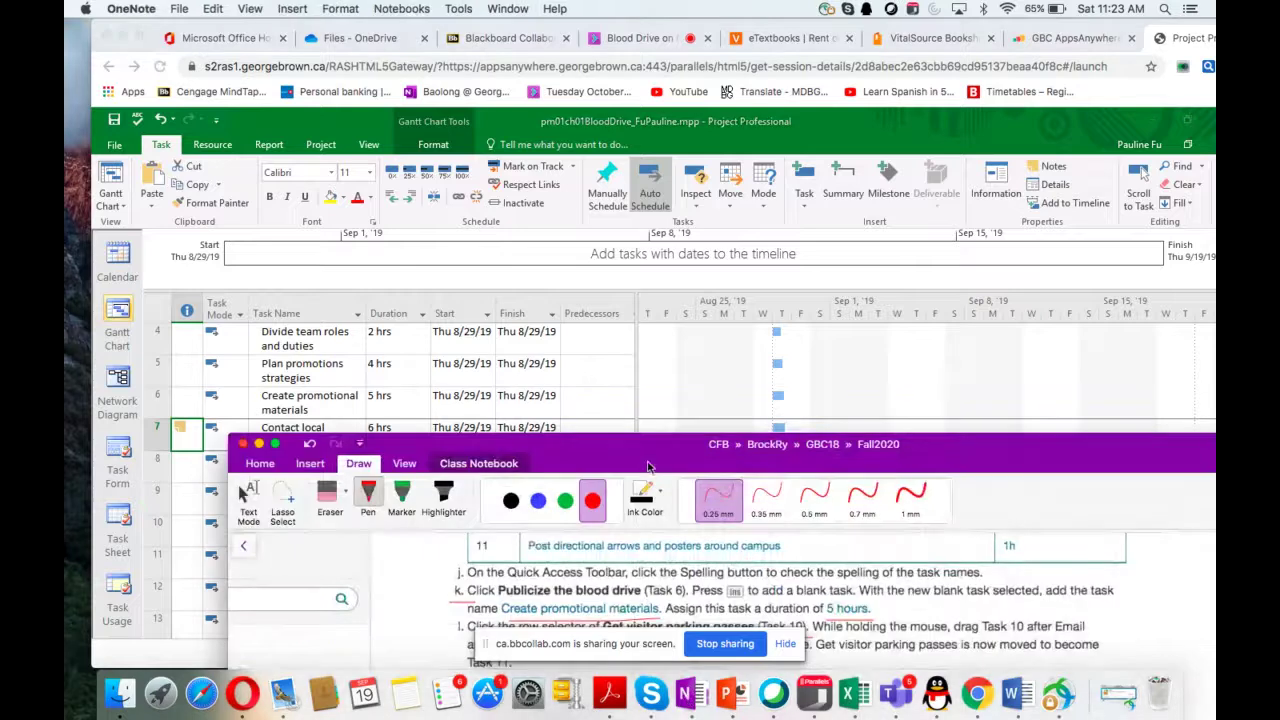
pyautogui.scroll(-3, 750, 400)
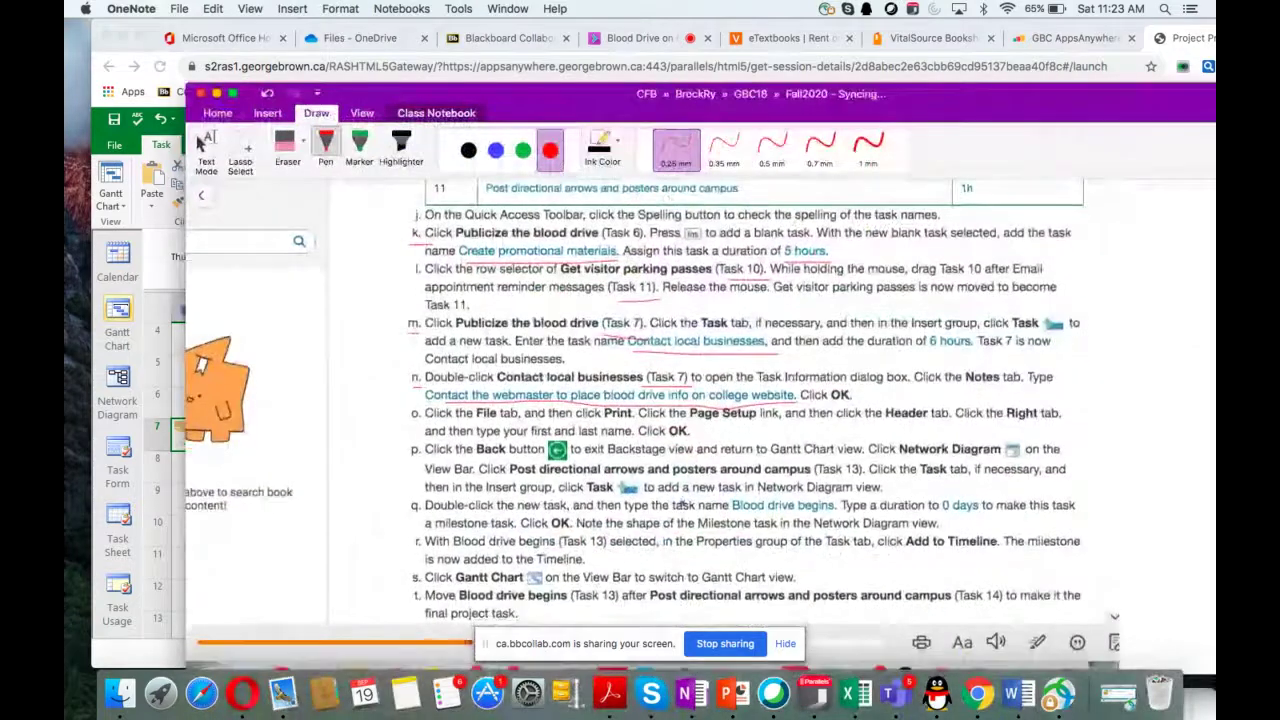
pyautogui.scroll(-2, 650, 400)
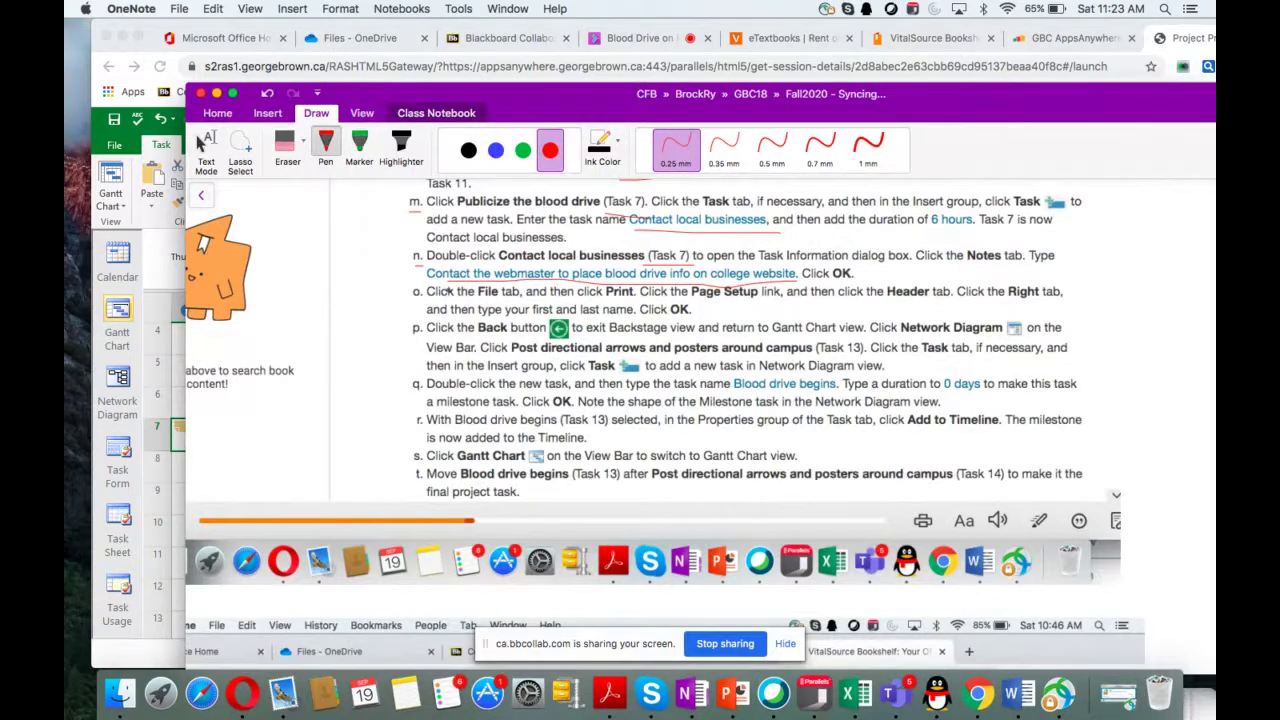
pyautogui.moveTo(407, 308); pyautogui.dragTo(438, 309)
pyautogui.moveTo(543, 106); pyautogui.dragTo(588, 545)
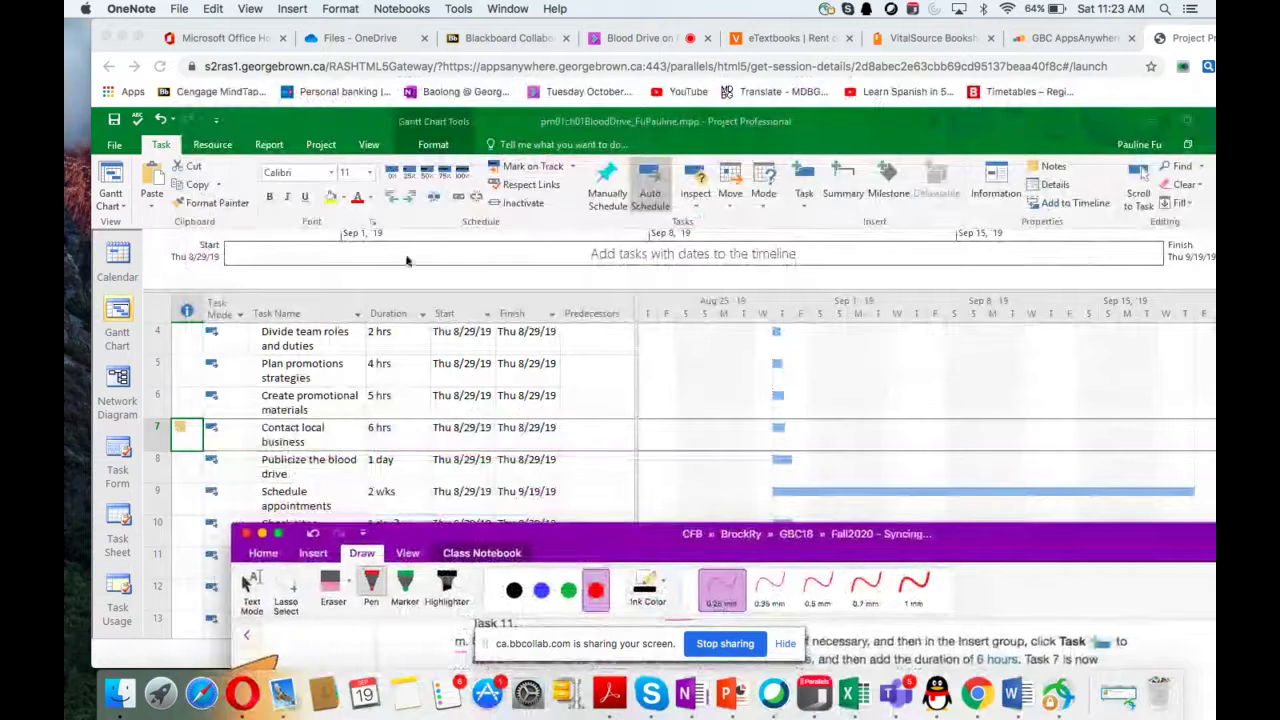
pyautogui.click(388, 285)
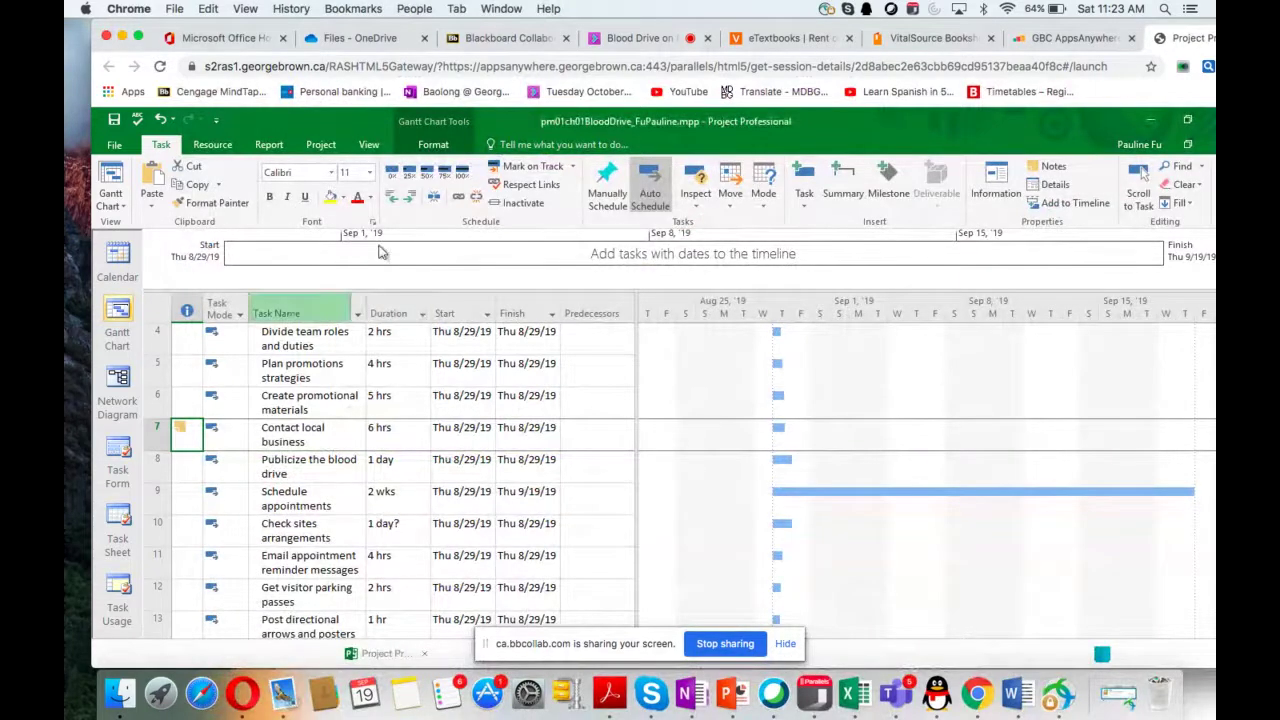
pyautogui.click(115, 148)
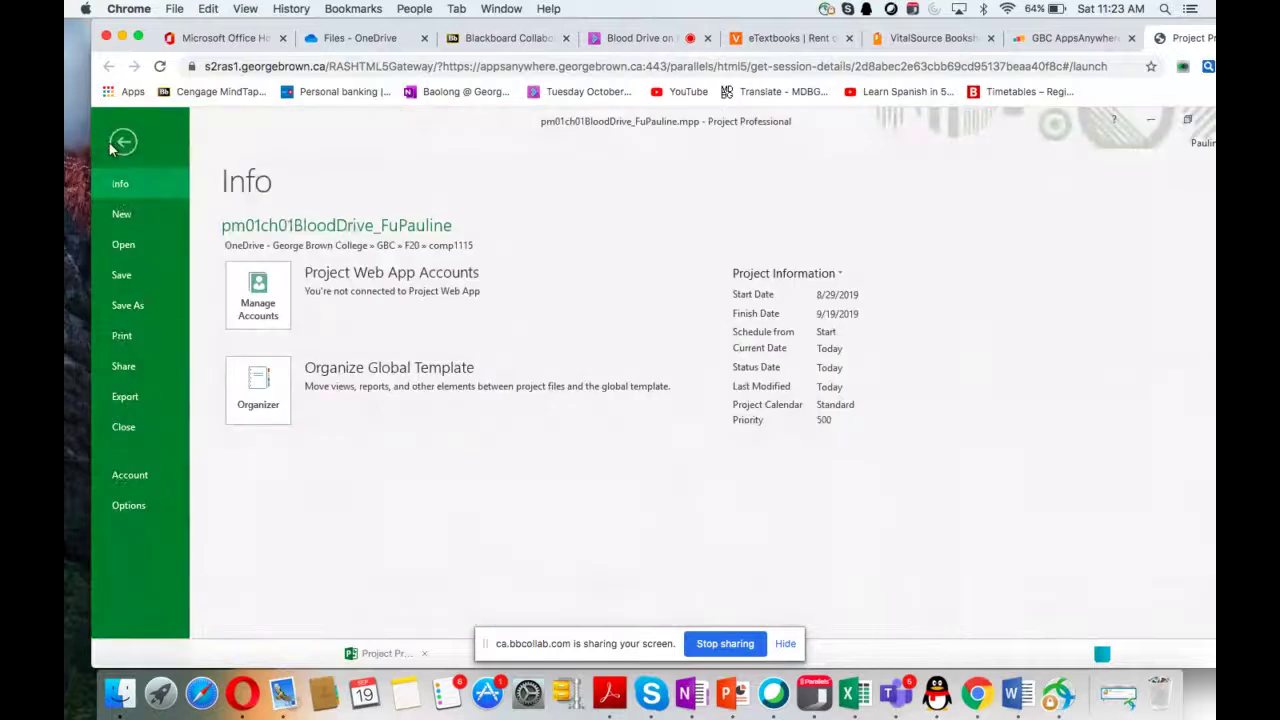
pyautogui.click(122, 336)
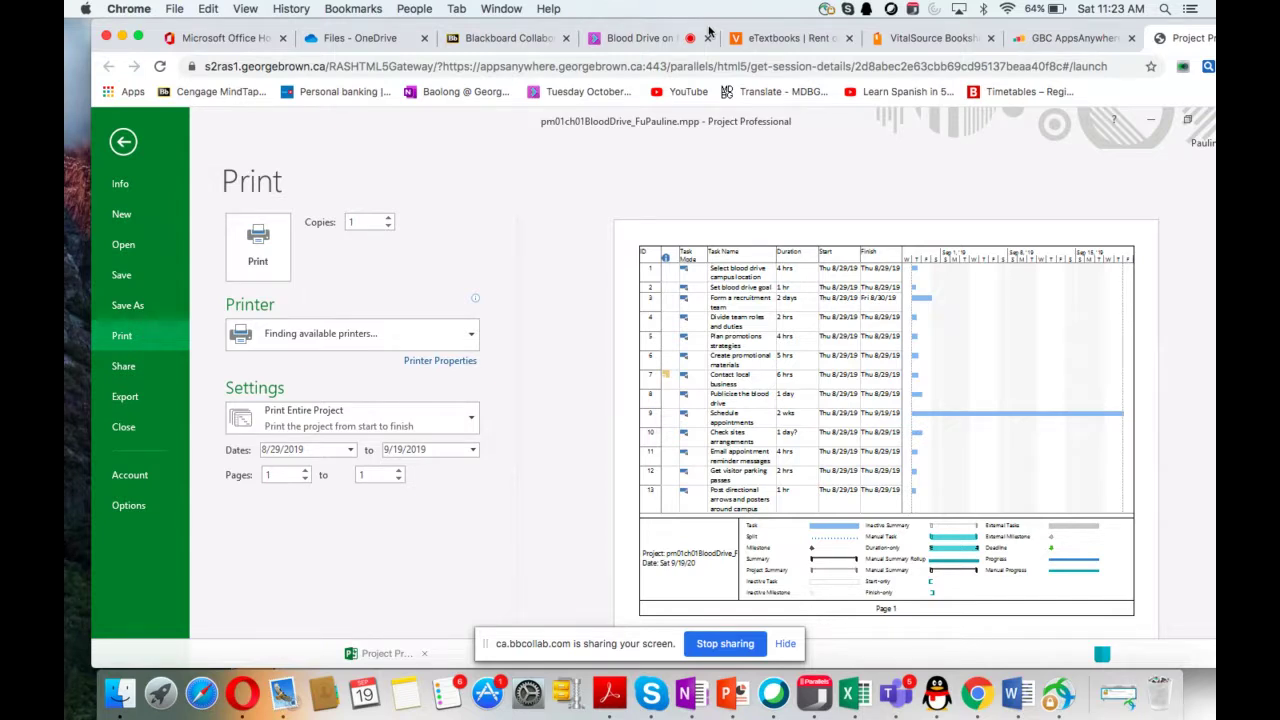
pyautogui.moveTo(708, 30); pyautogui.dragTo(700, 27)
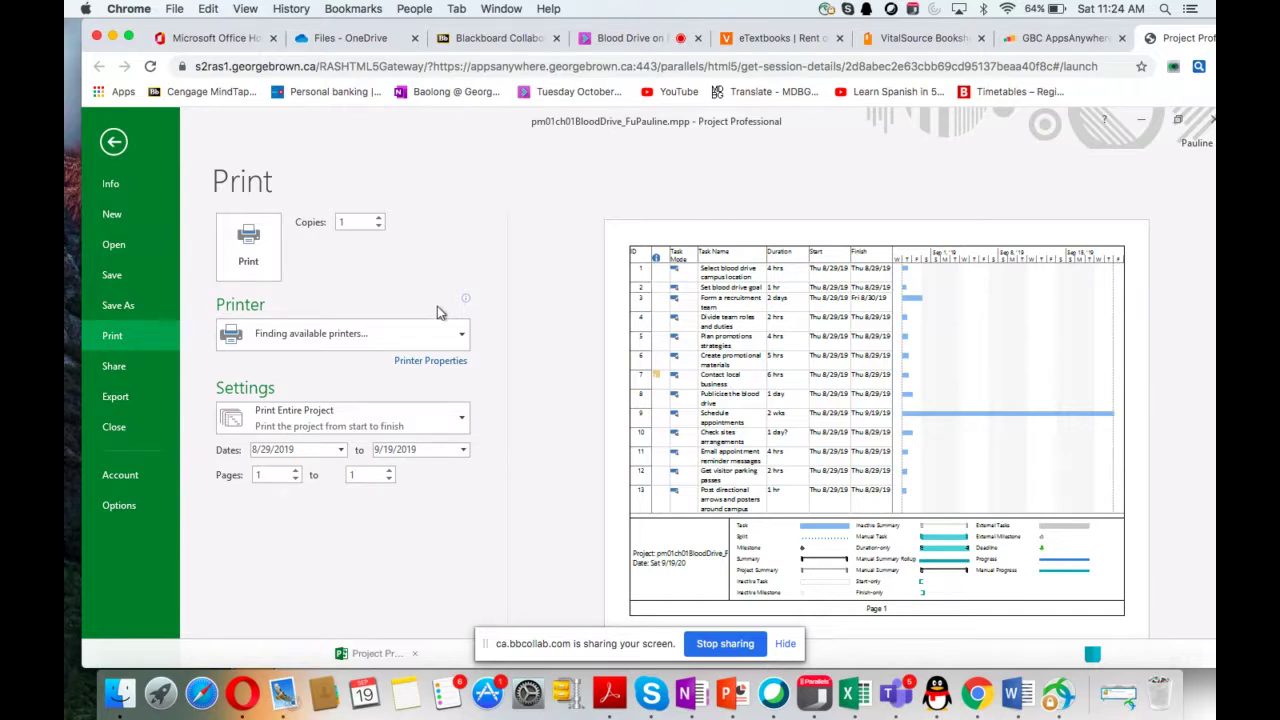
pyautogui.click(120, 506)
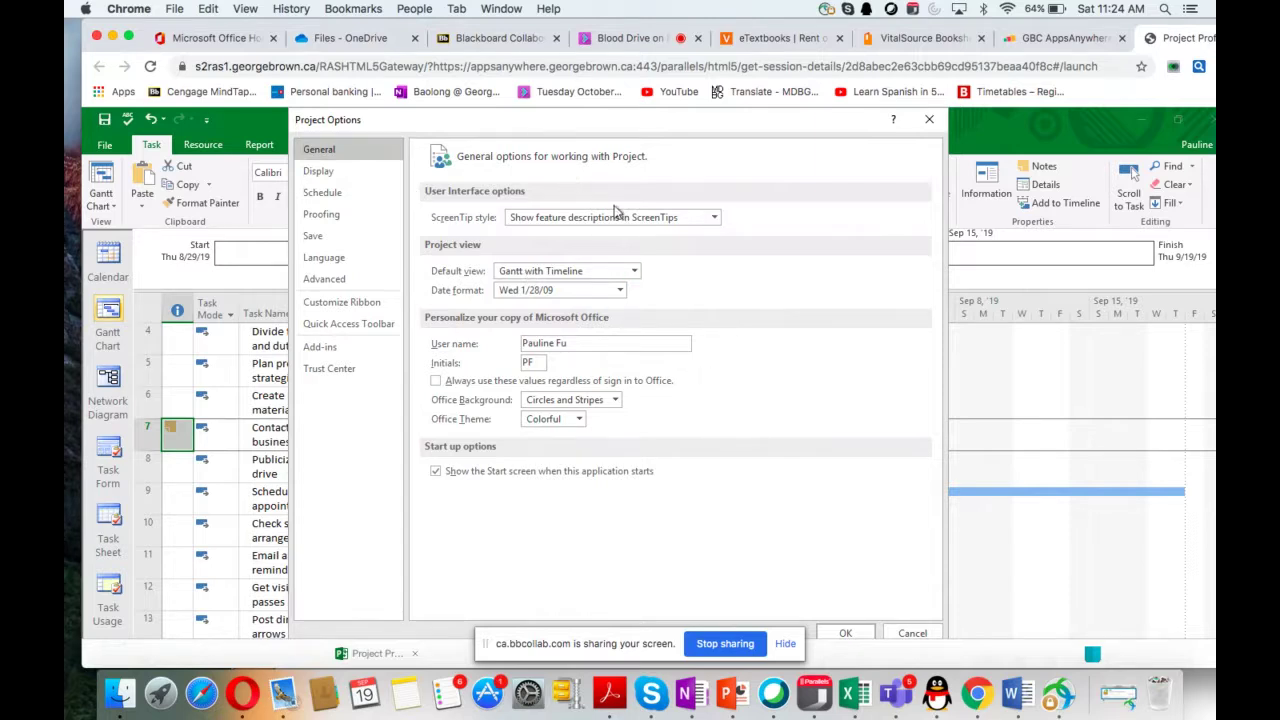
pyautogui.click(338, 177)
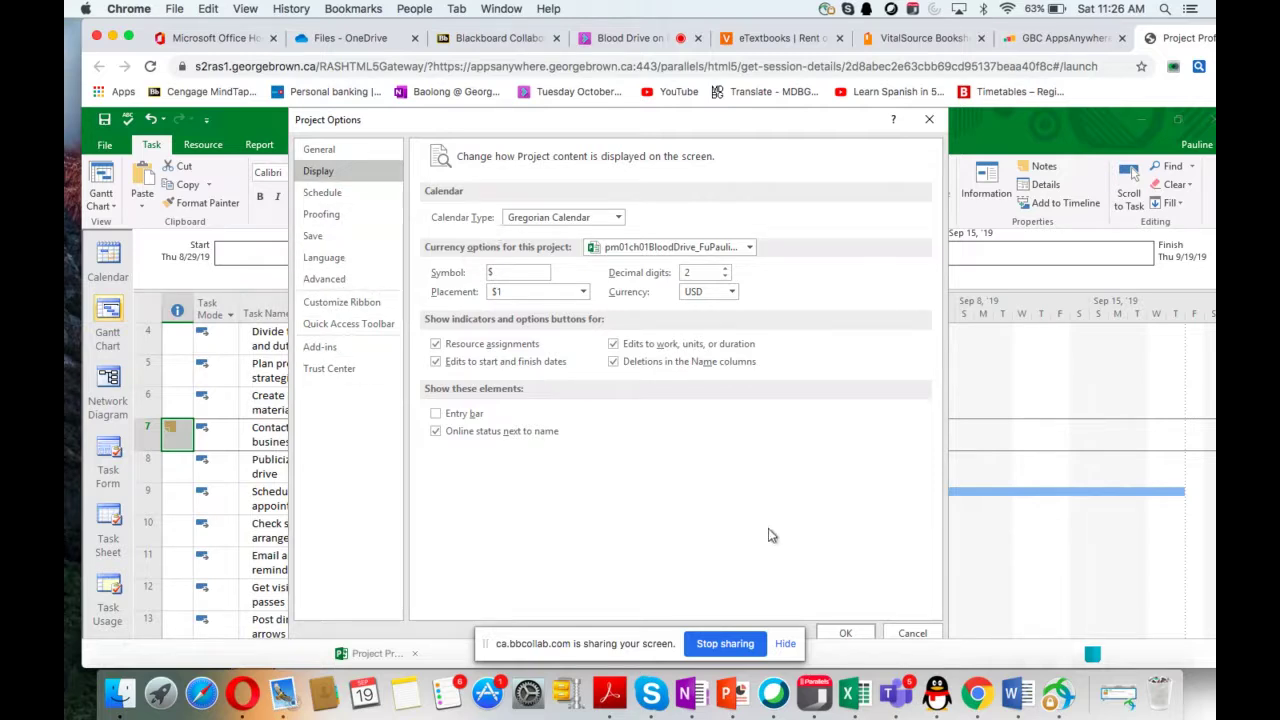
pyautogui.click(840, 634)
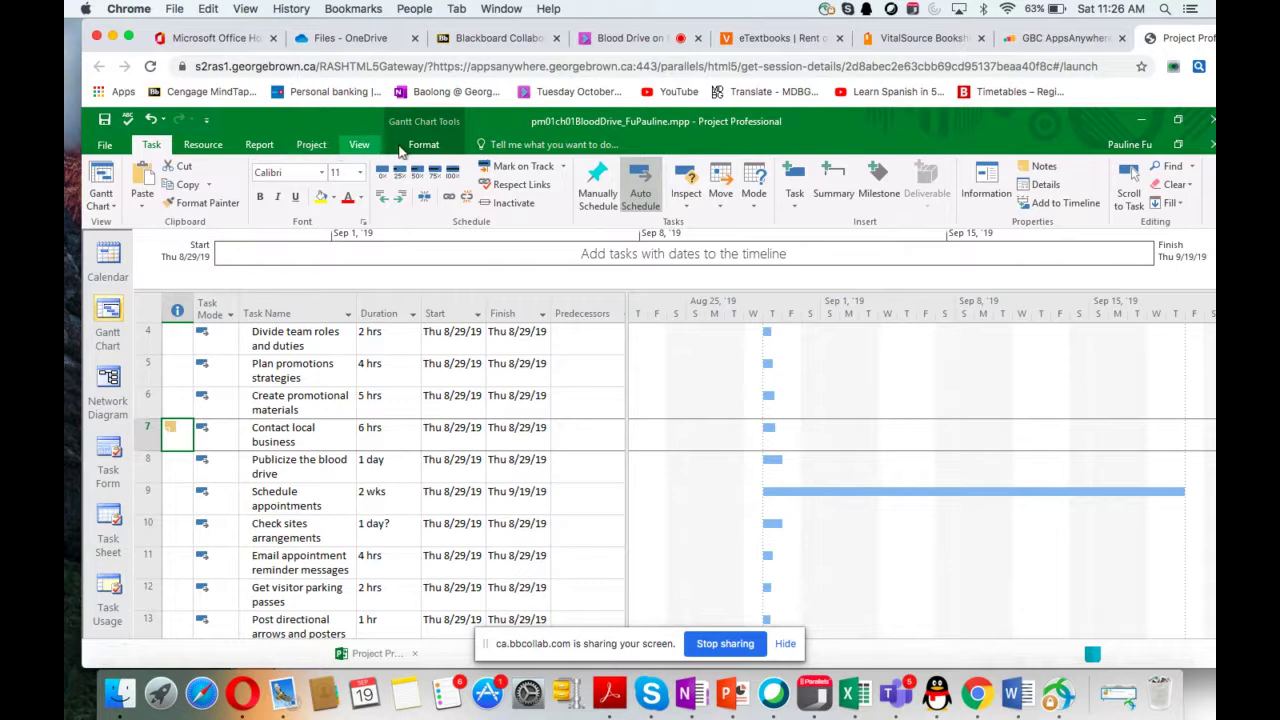
pyautogui.click(312, 147)
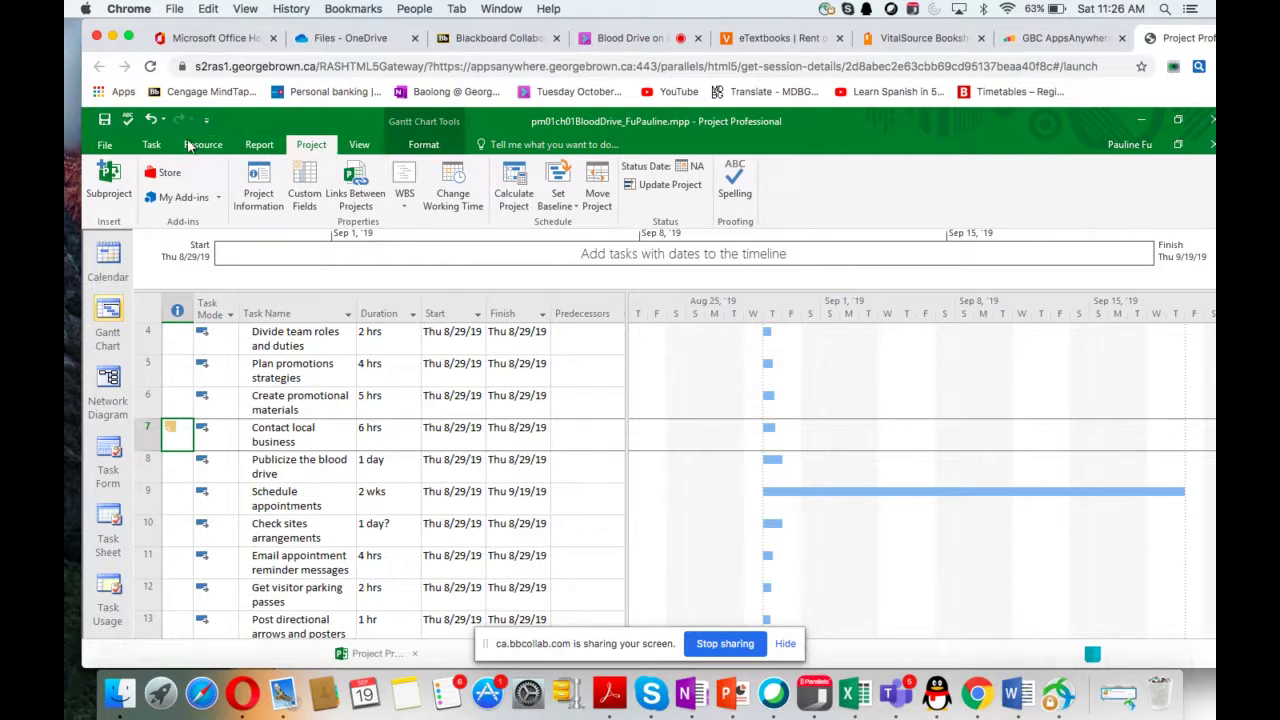
# Add the student's full name to the right section of the Gantt chart's printed page header
pyautogui.click(106, 146)
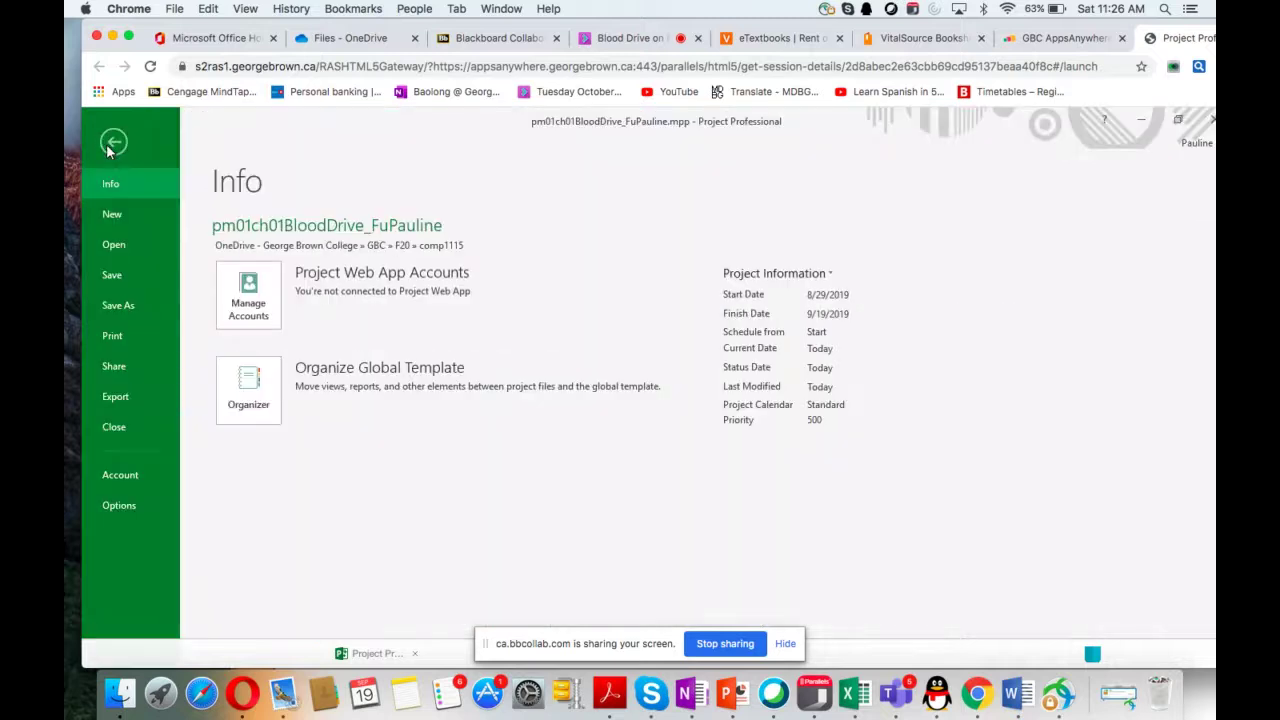
pyautogui.click(112, 336)
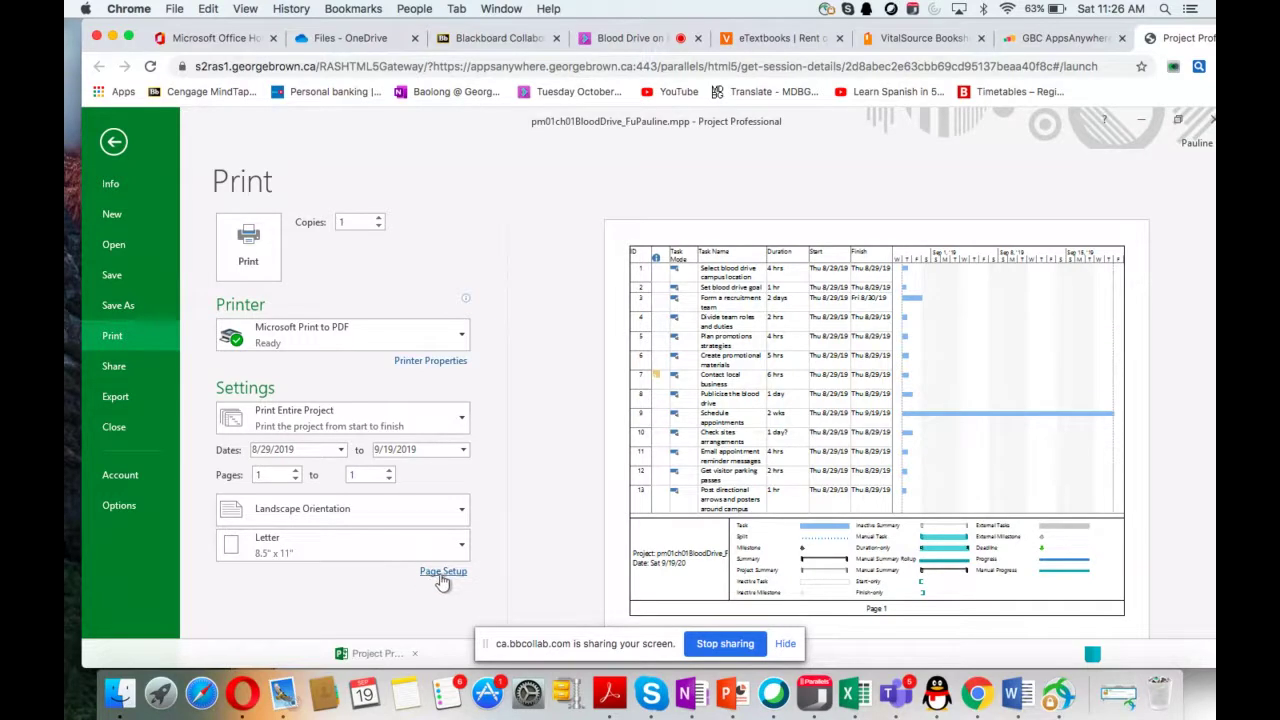
pyautogui.click(442, 574)
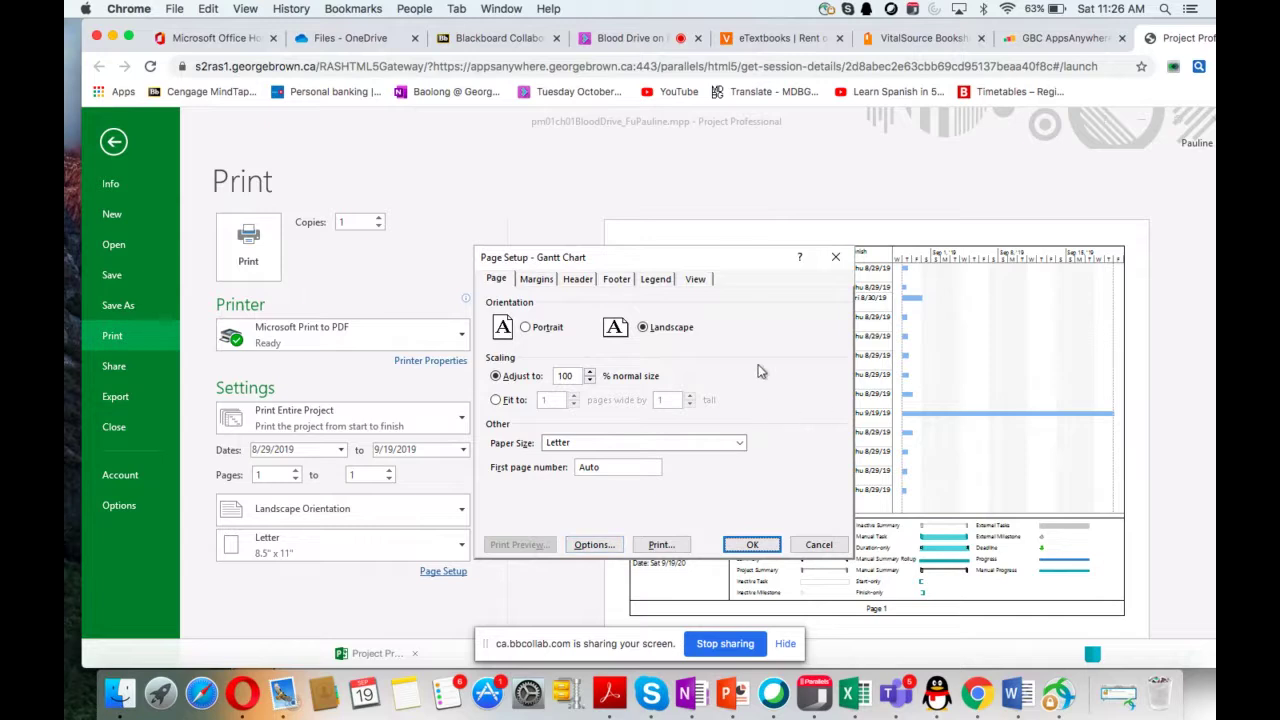
pyautogui.click(579, 281)
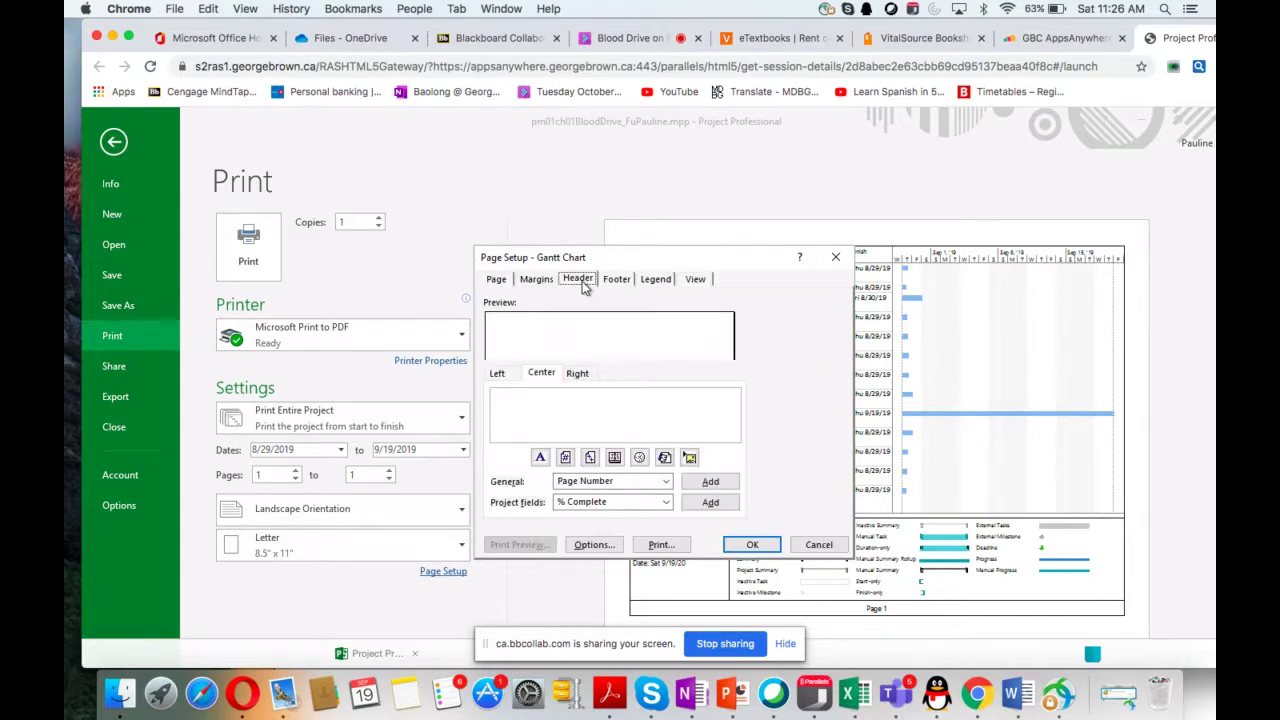
pyautogui.click(580, 375)
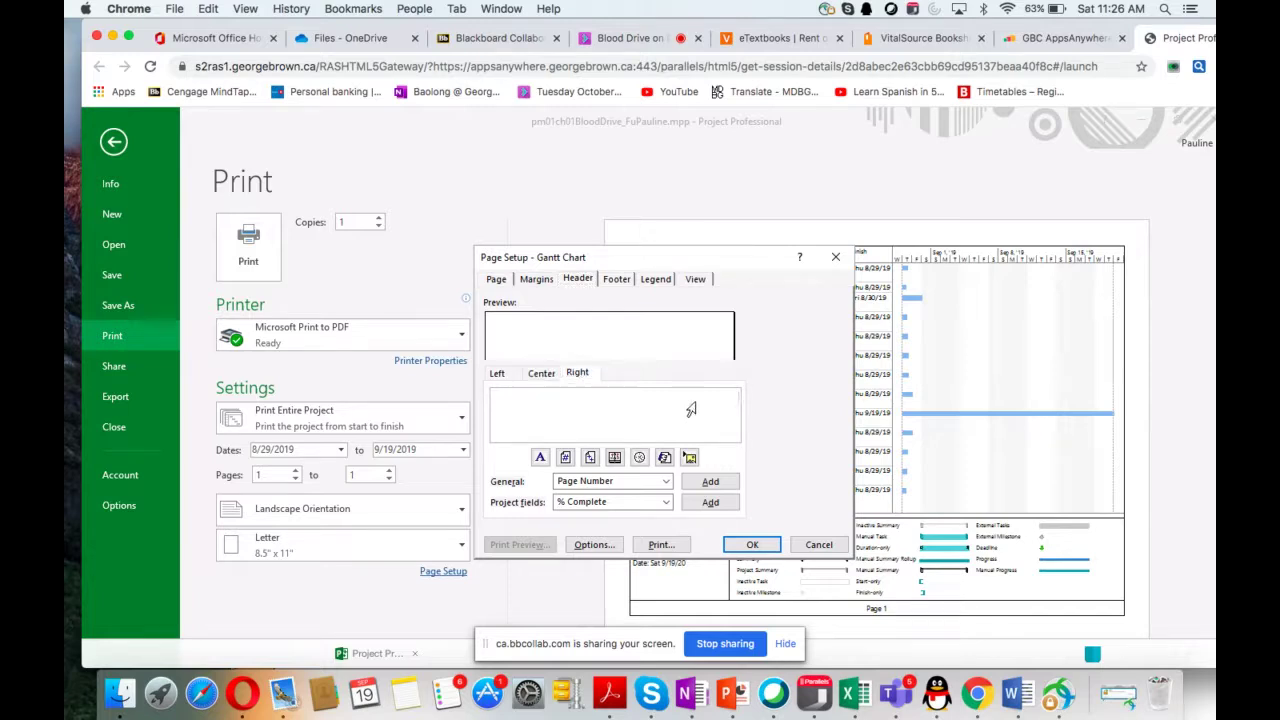
pyautogui.write('Pauline Fu')
pyautogui.click(745, 543)
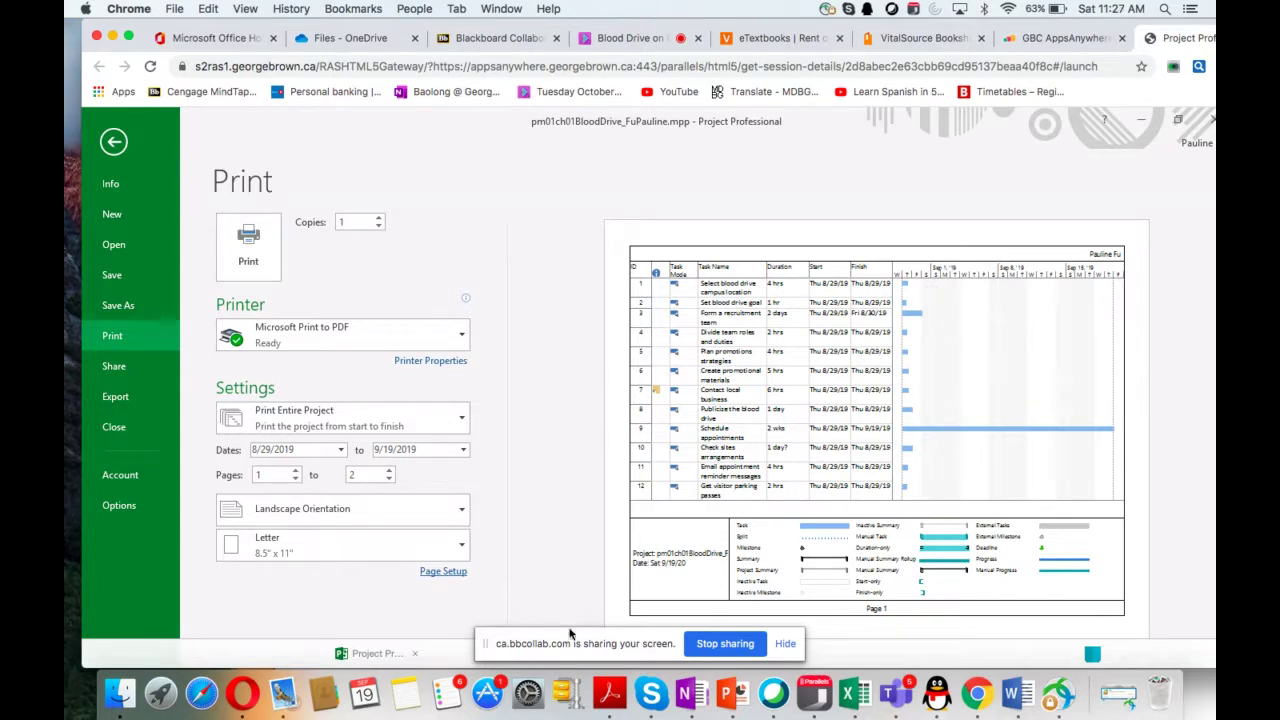
# Switch to OneNote, underline the letter of step p and its Task 13 reference in red, and return to the project
pyautogui.click(688, 700)
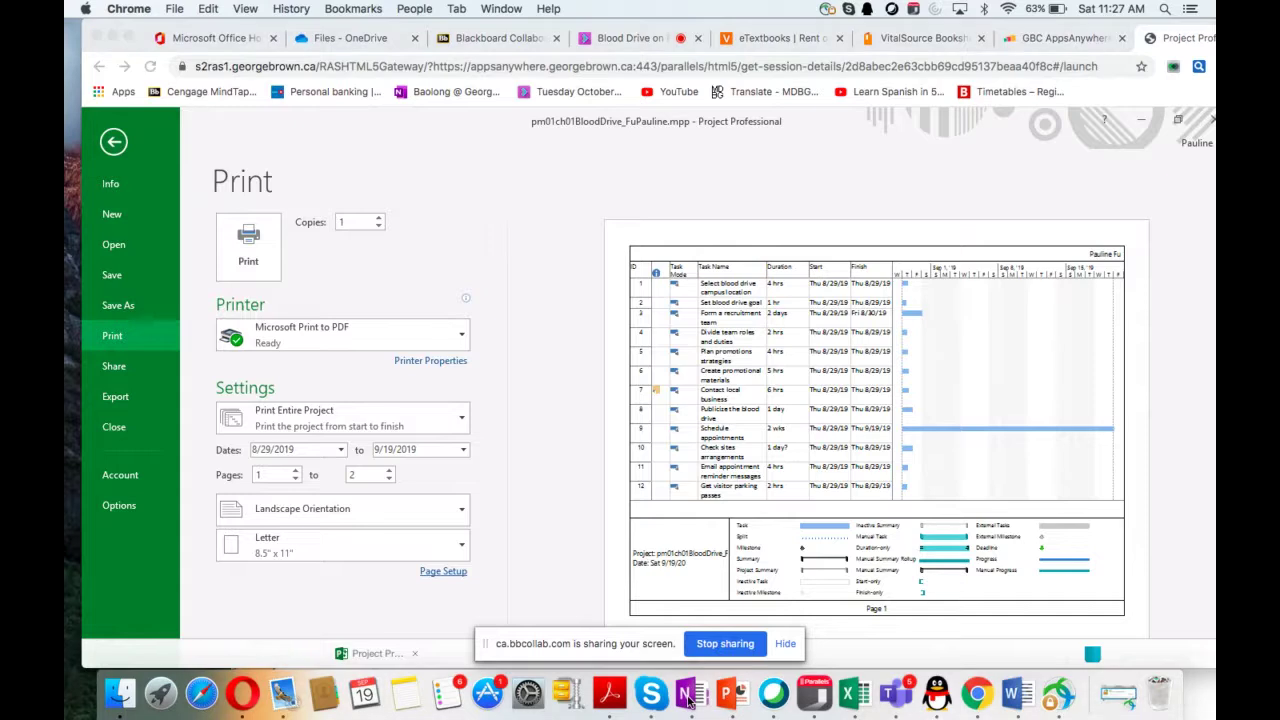
pyautogui.moveTo(621, 480); pyautogui.dragTo(511, 96)
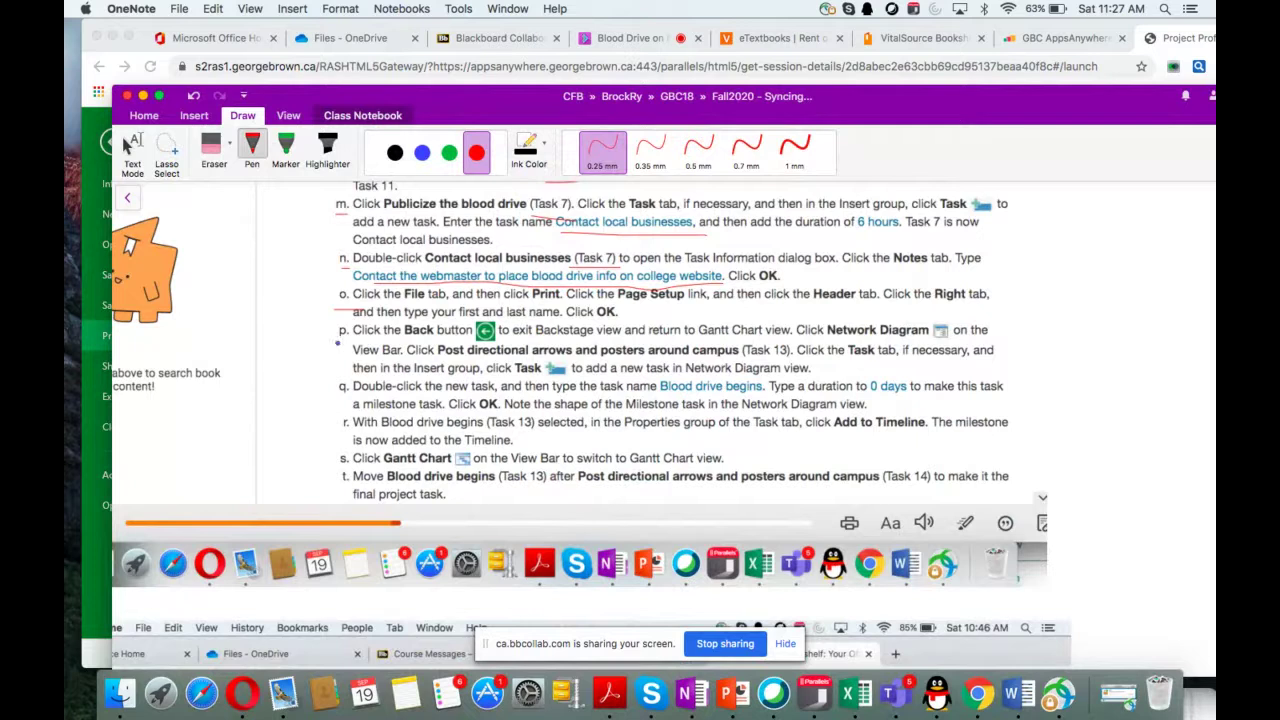
pyautogui.moveTo(338, 342); pyautogui.dragTo(360, 341)
pyautogui.moveTo(745, 359); pyautogui.dragTo(800, 357)
pyautogui.moveTo(492, 100); pyautogui.dragTo(535, 318)
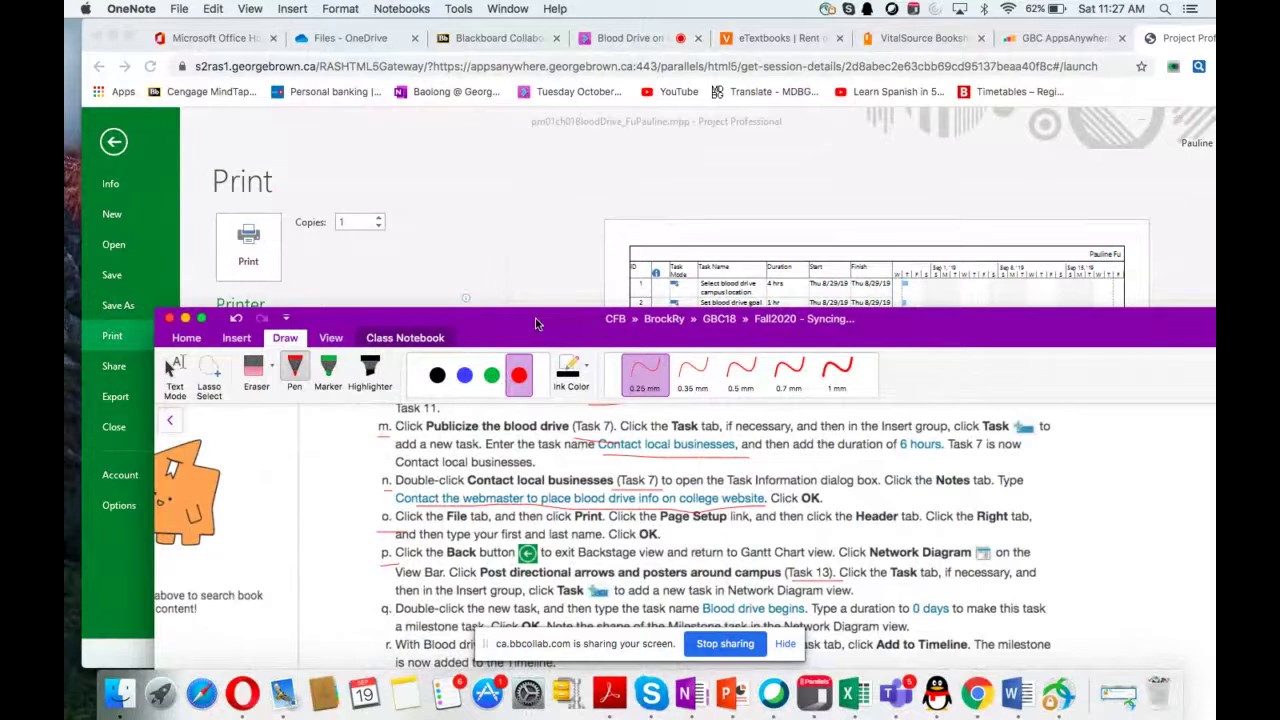
pyautogui.click(505, 248)
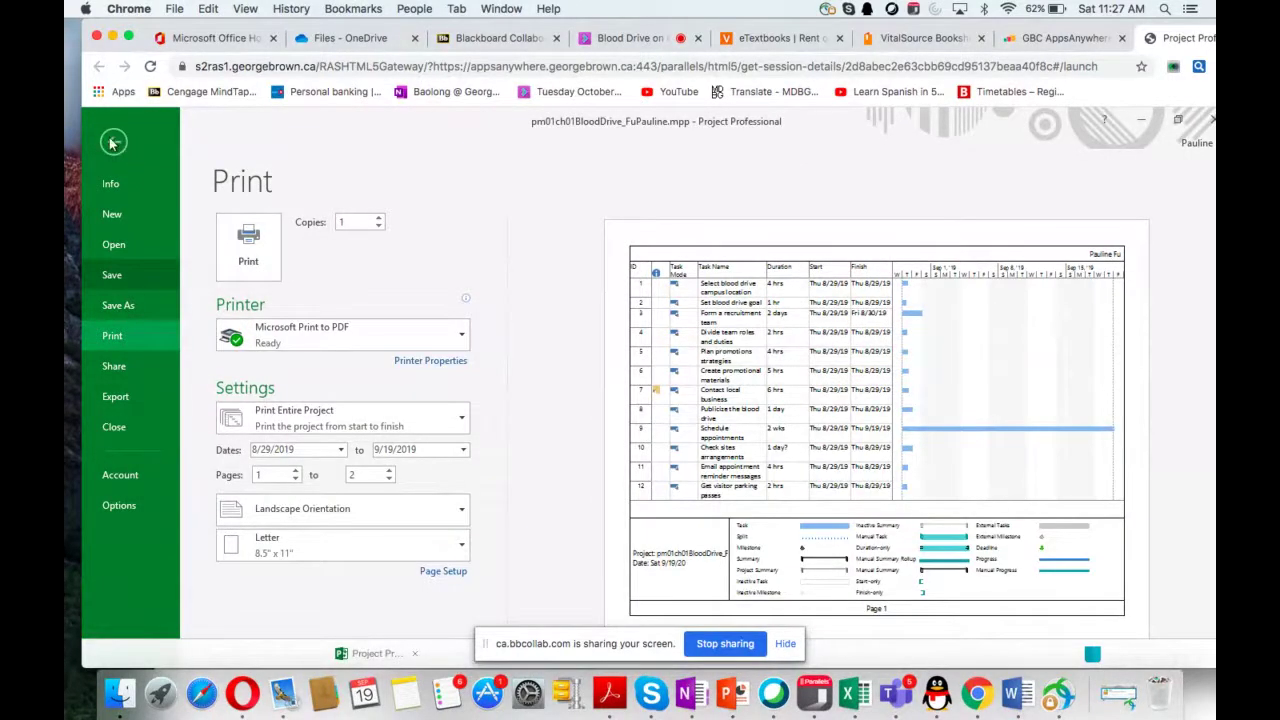
# Show the project as a Network Diagram and insert a new task before "Post directional arrows and posters around campus"
pyautogui.click(114, 142)
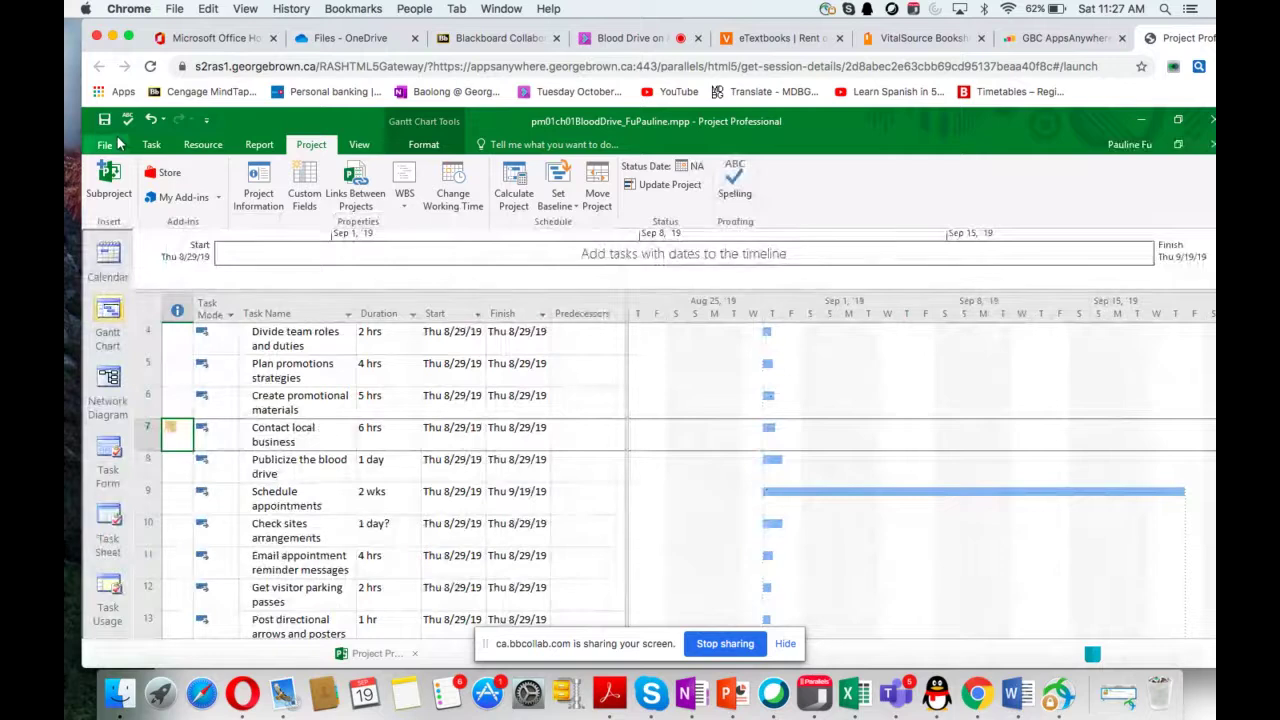
pyautogui.click(110, 385)
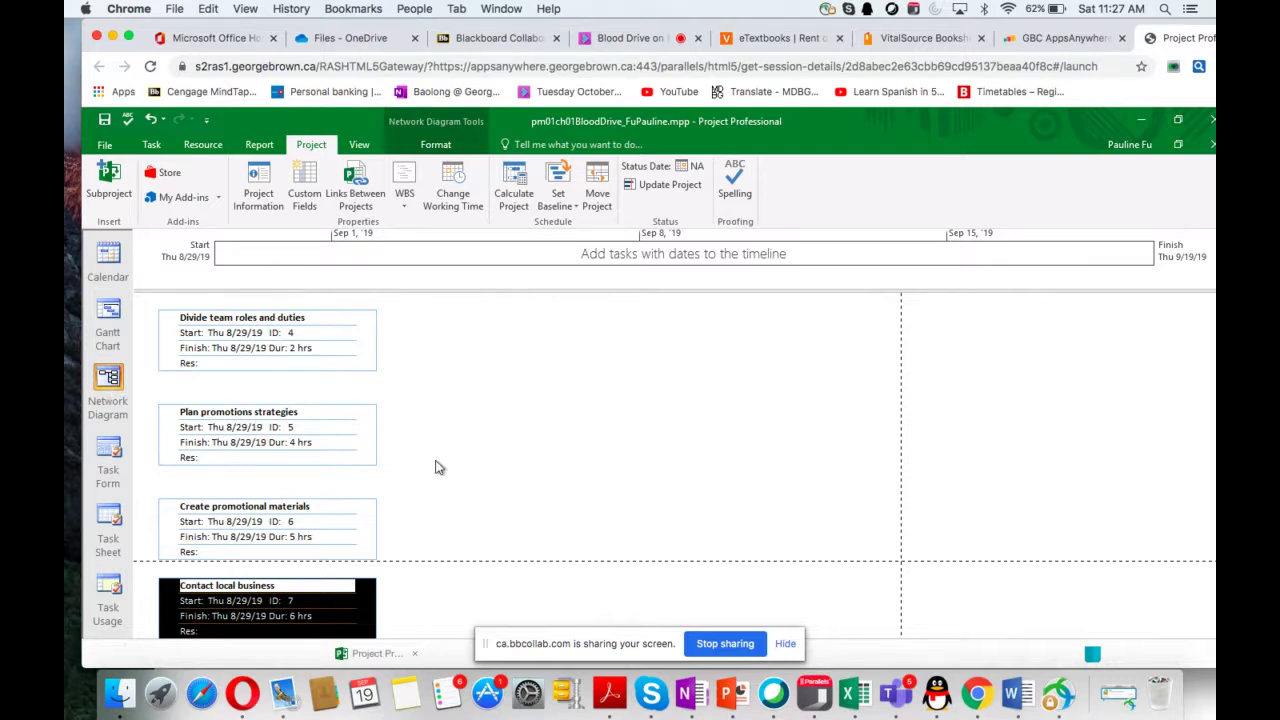
pyautogui.scroll(-6, 436, 467)
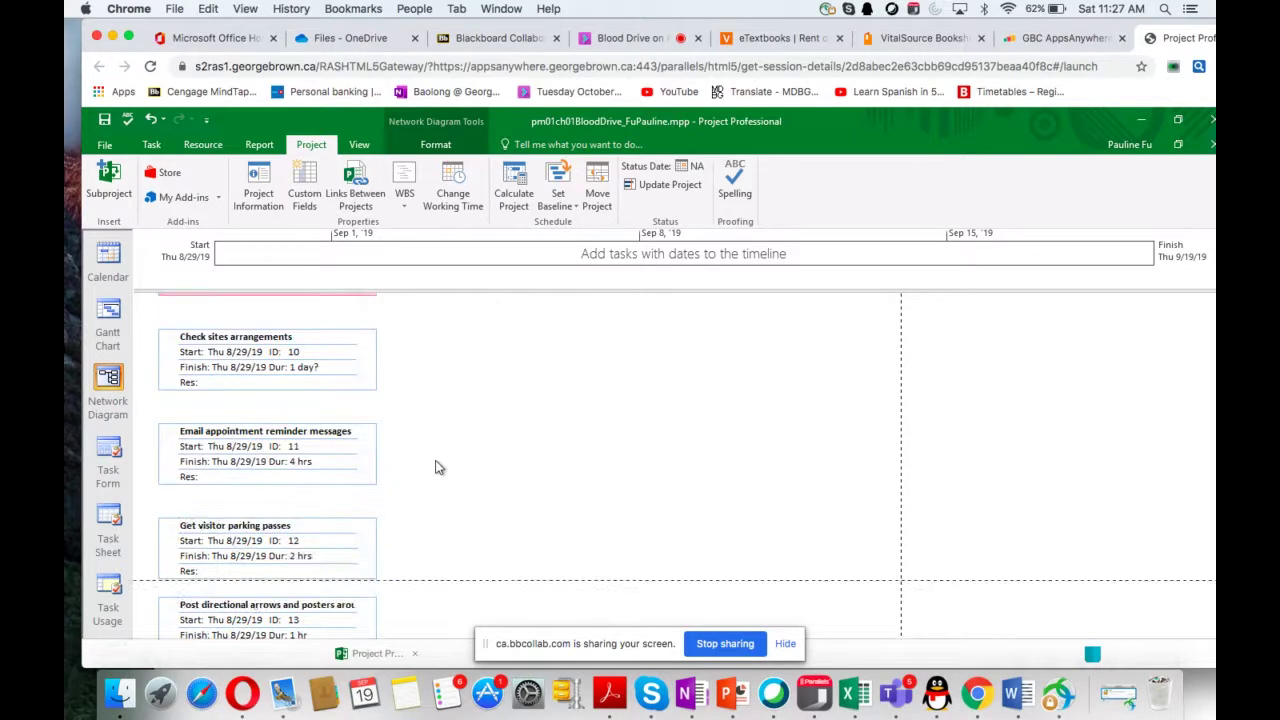
pyautogui.scroll(-2, 436, 467)
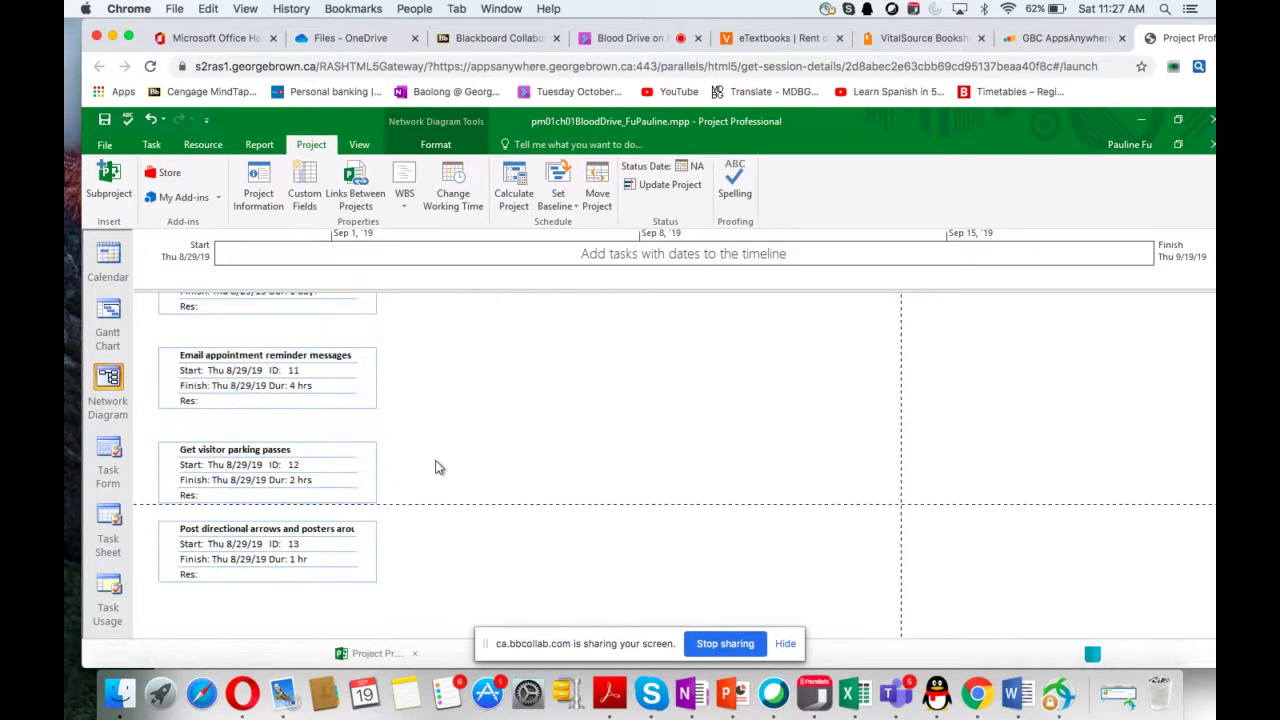
pyautogui.click(283, 544)
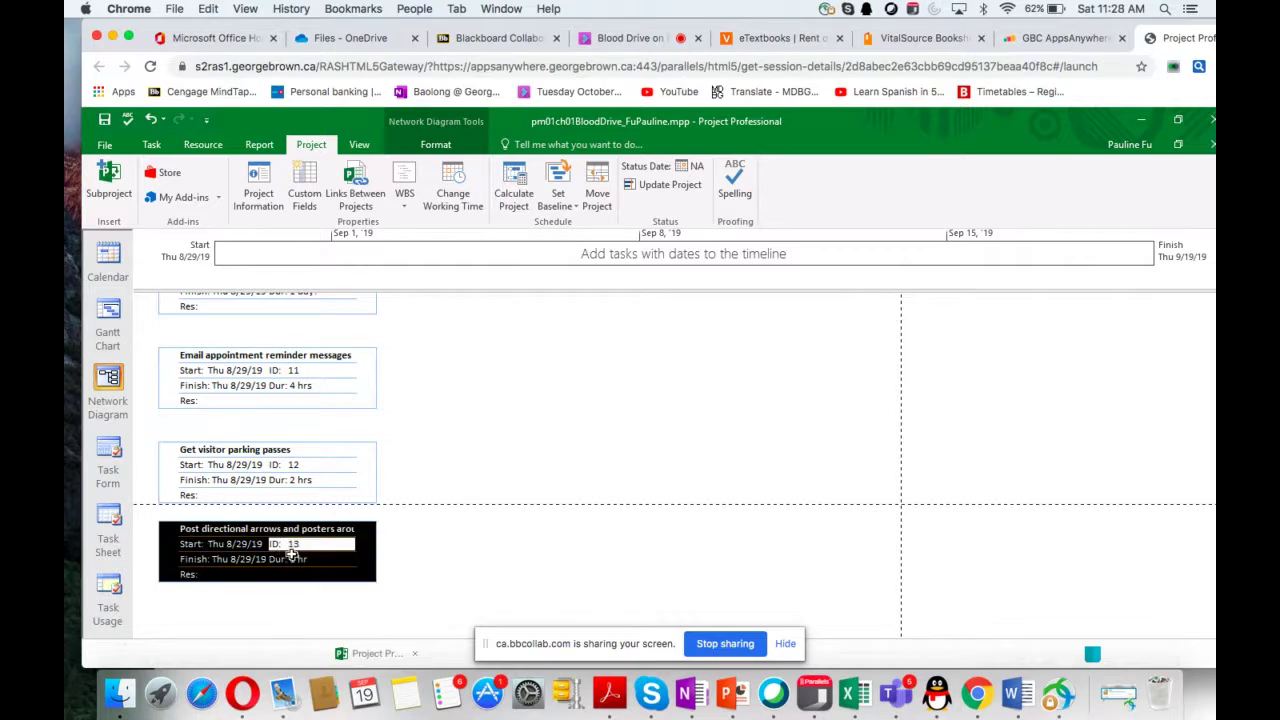
pyautogui.click(155, 145)
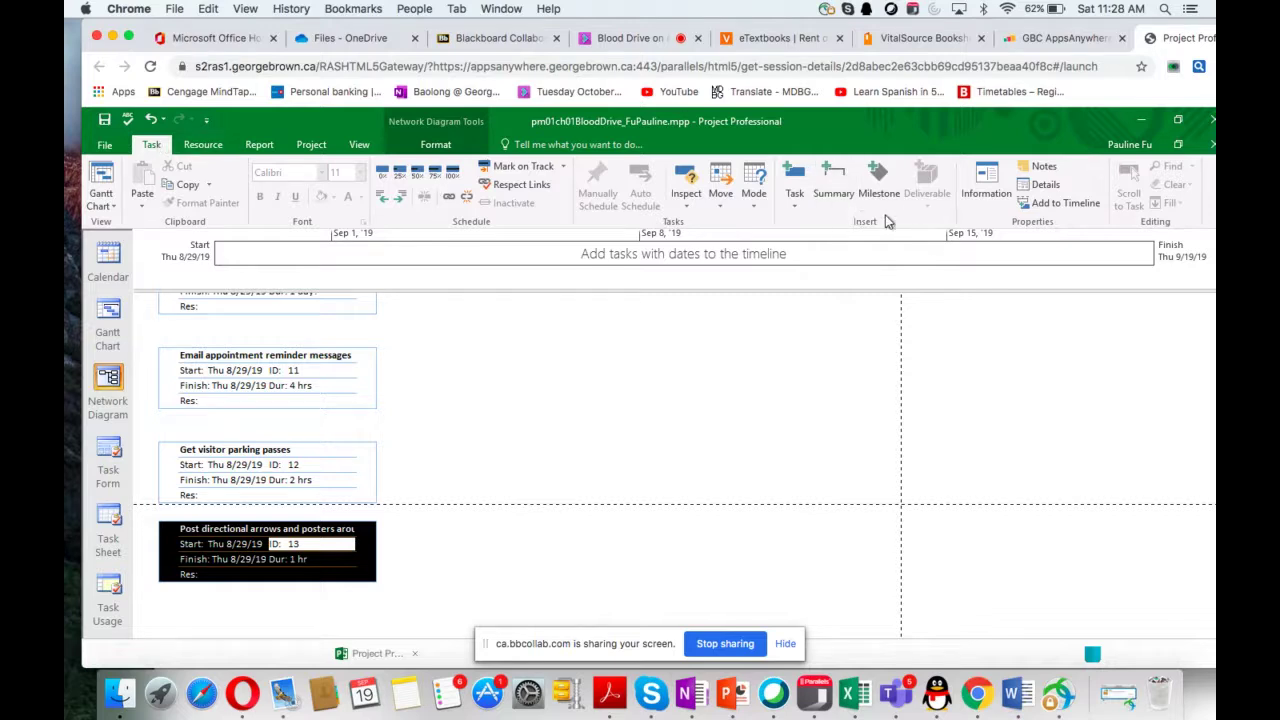
pyautogui.click(794, 207)
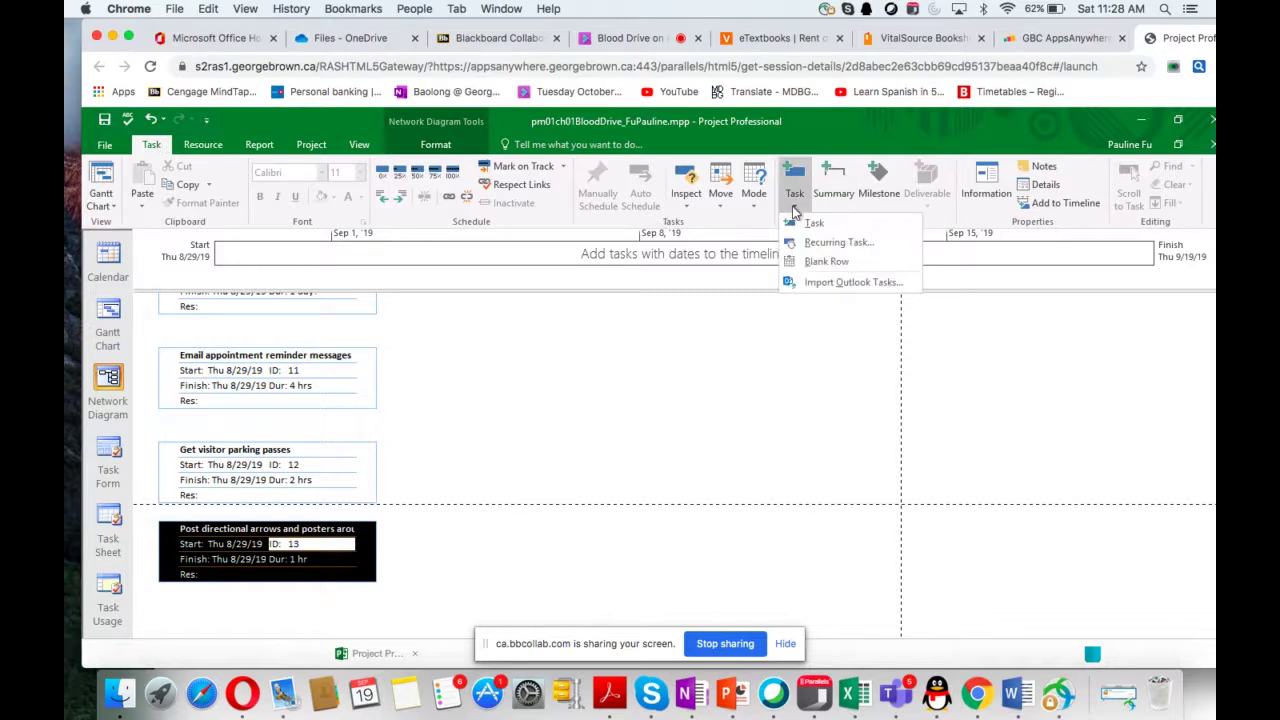
pyautogui.click(812, 226)
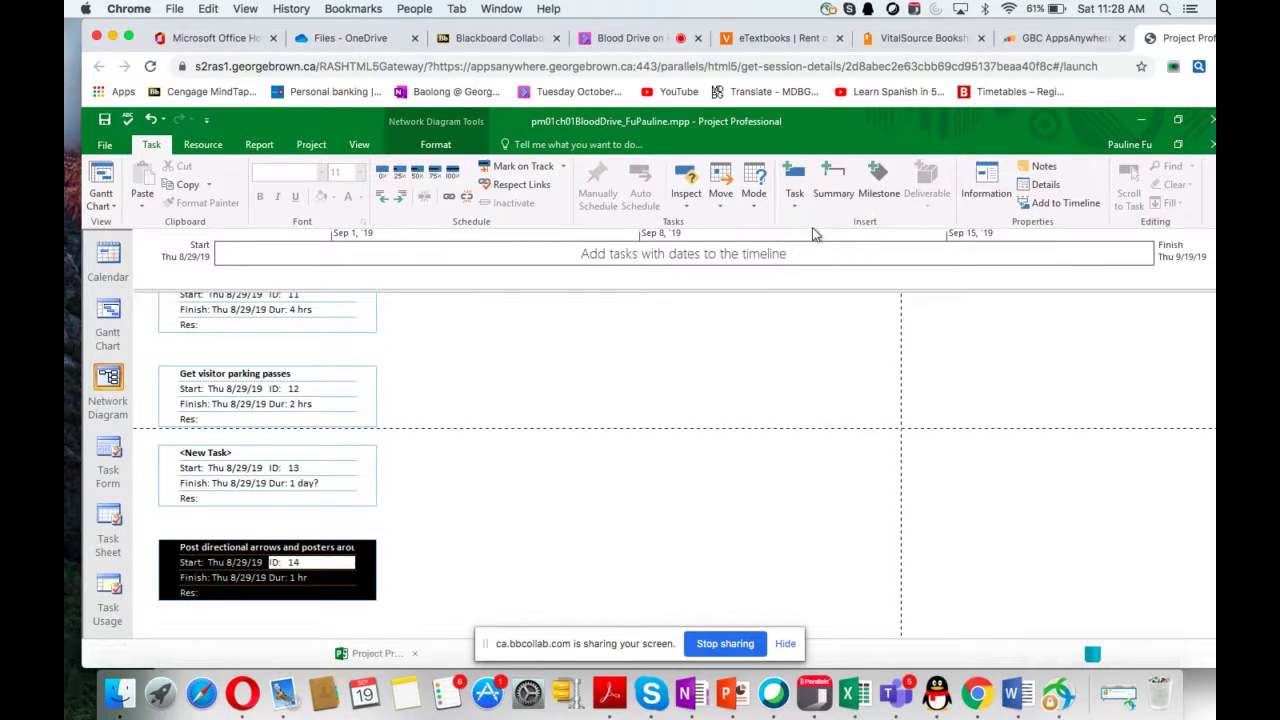
# Name the new task above "Post directional arrows and posters around campus" as "Blood drive begins" in its task information
pyautogui.click(268, 452)
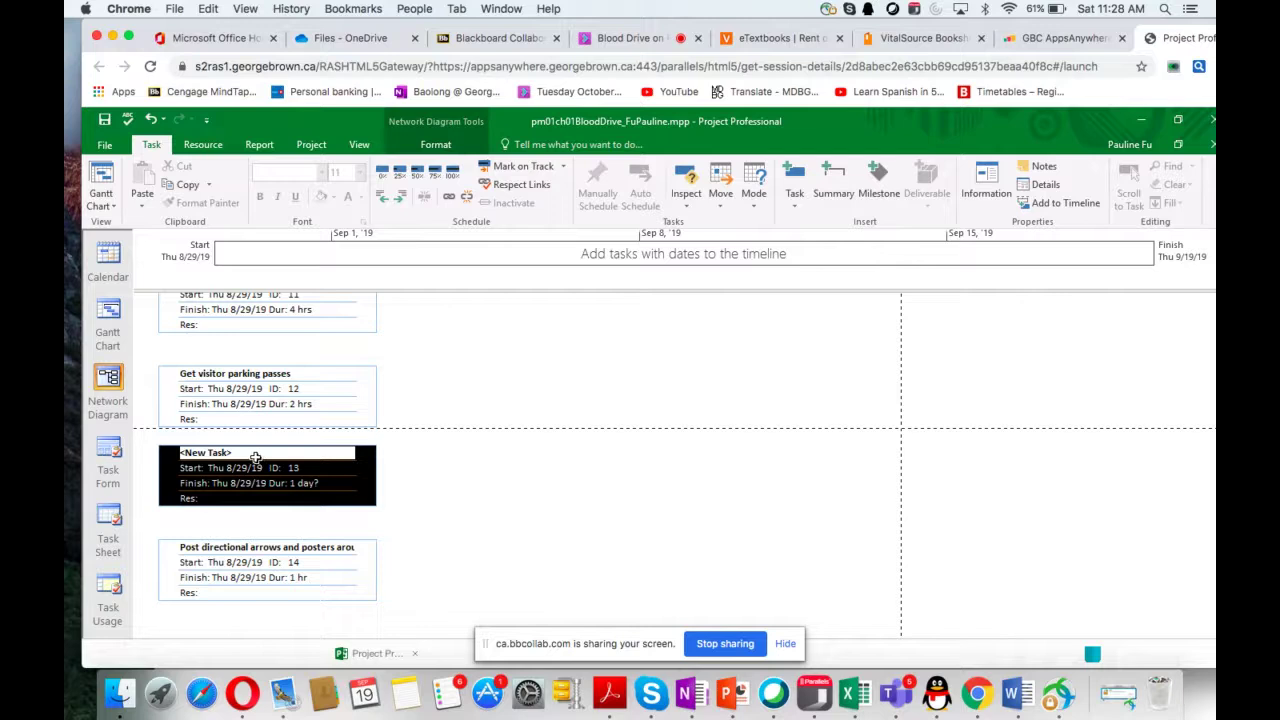
pyautogui.doubleClick(257, 463)
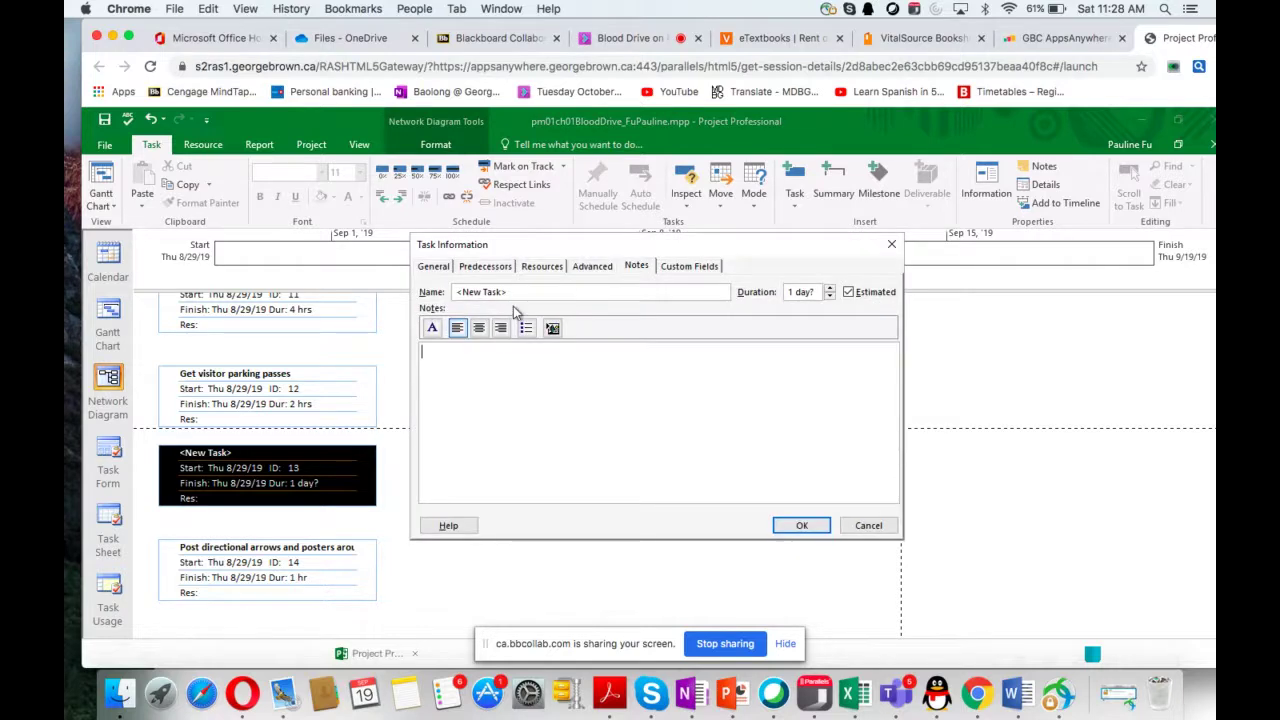
pyautogui.click(434, 266)
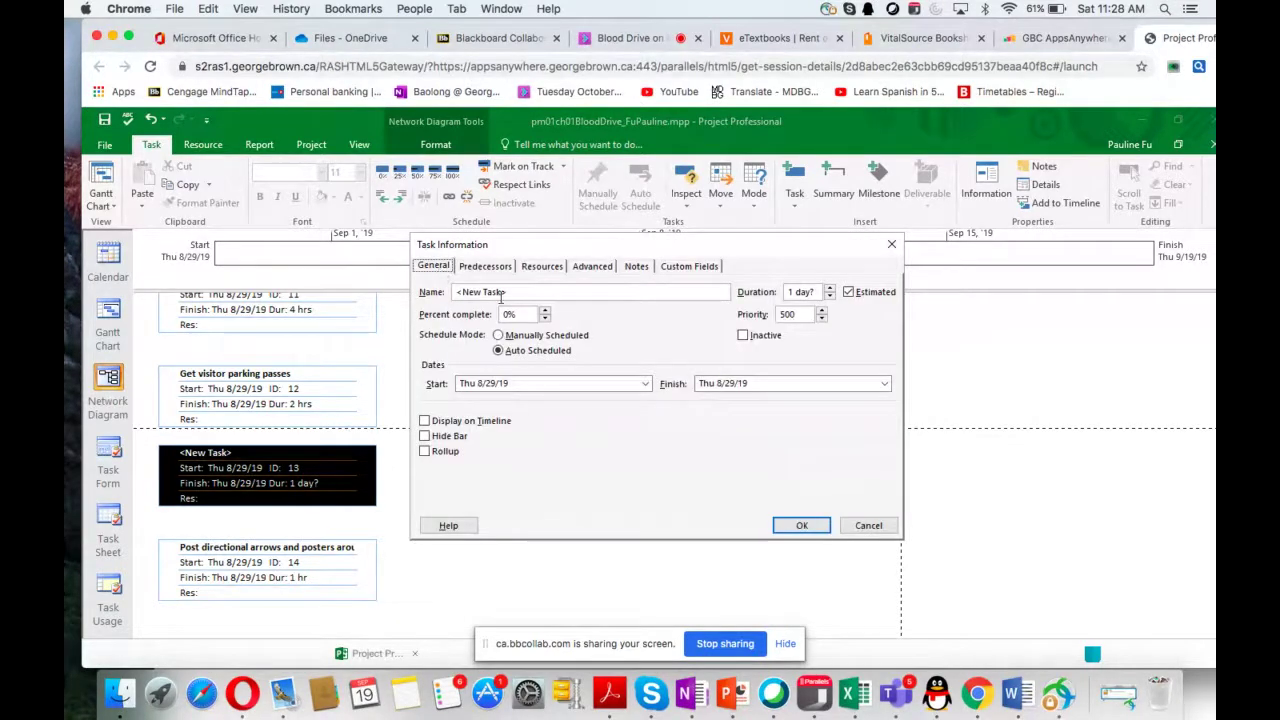
pyautogui.moveTo(512, 292); pyautogui.dragTo(455, 296)
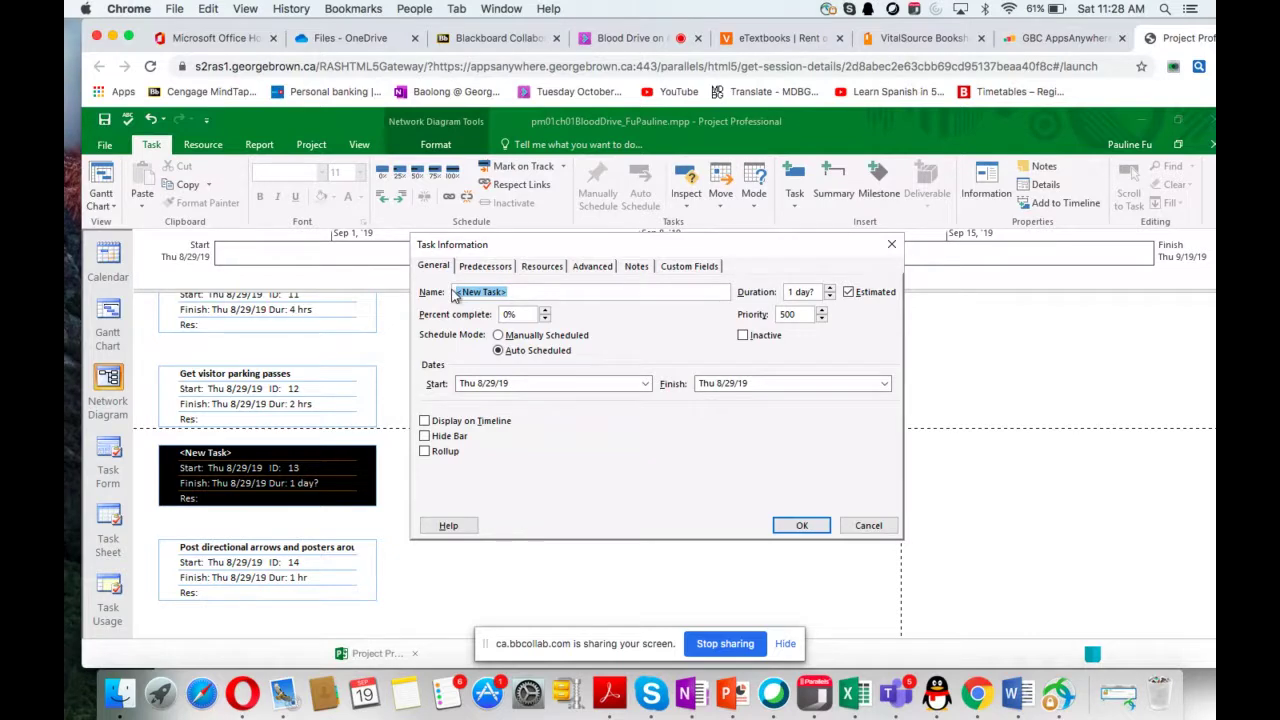
pyautogui.write('Boo')
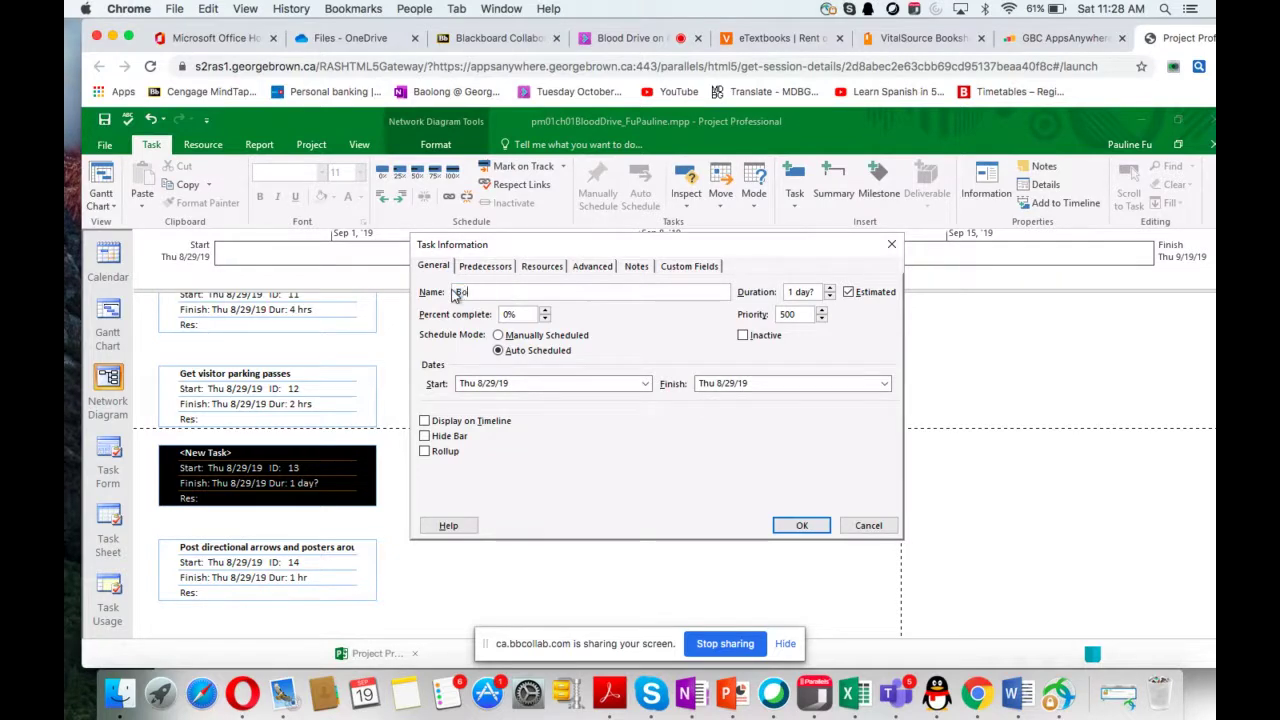
pyautogui.press('BackSpace')
pyautogui.press('BackSpace')
pyautogui.write('lood drive eg')
pyautogui.press('BackSpace')
pyautogui.press('BackSpace')
pyautogui.write('begins')
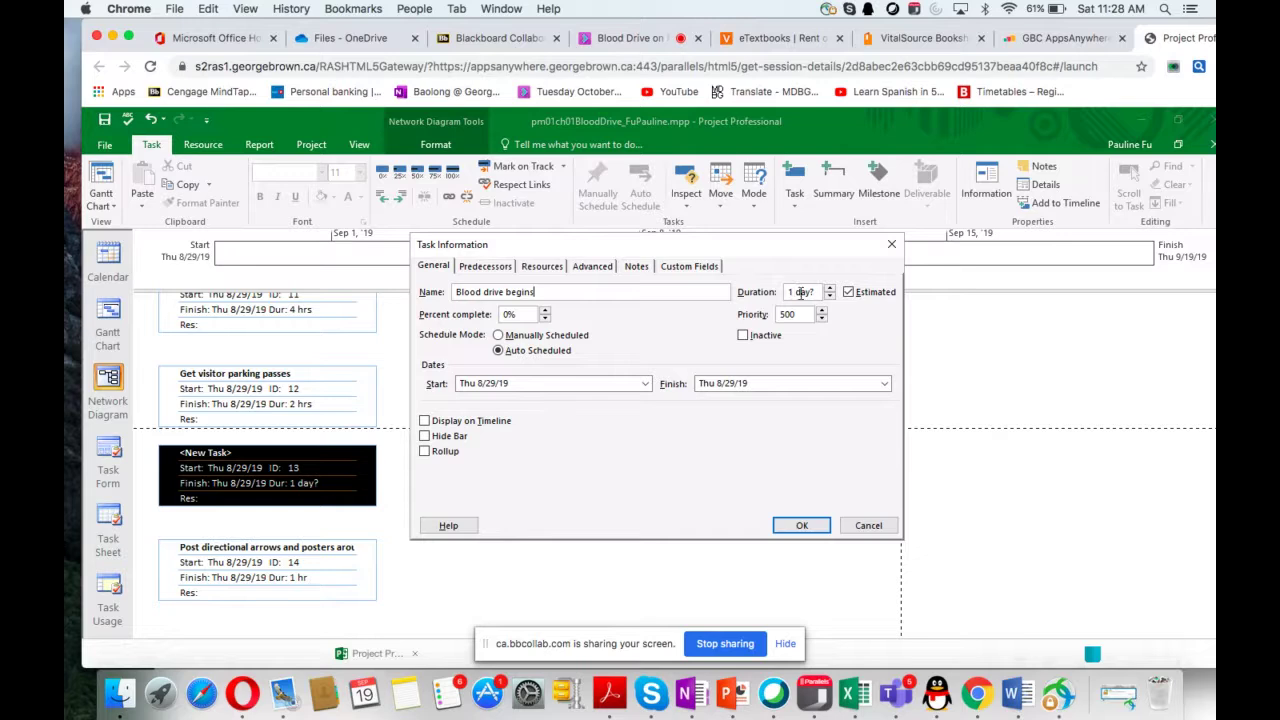
# Set the duration of "Blood drive begins" to 0d to make it a milestone and add it to the timeline
pyautogui.moveTo(813, 291); pyautogui.dragTo(782, 300)
pyautogui.write('0d')
pyautogui.press('Return')
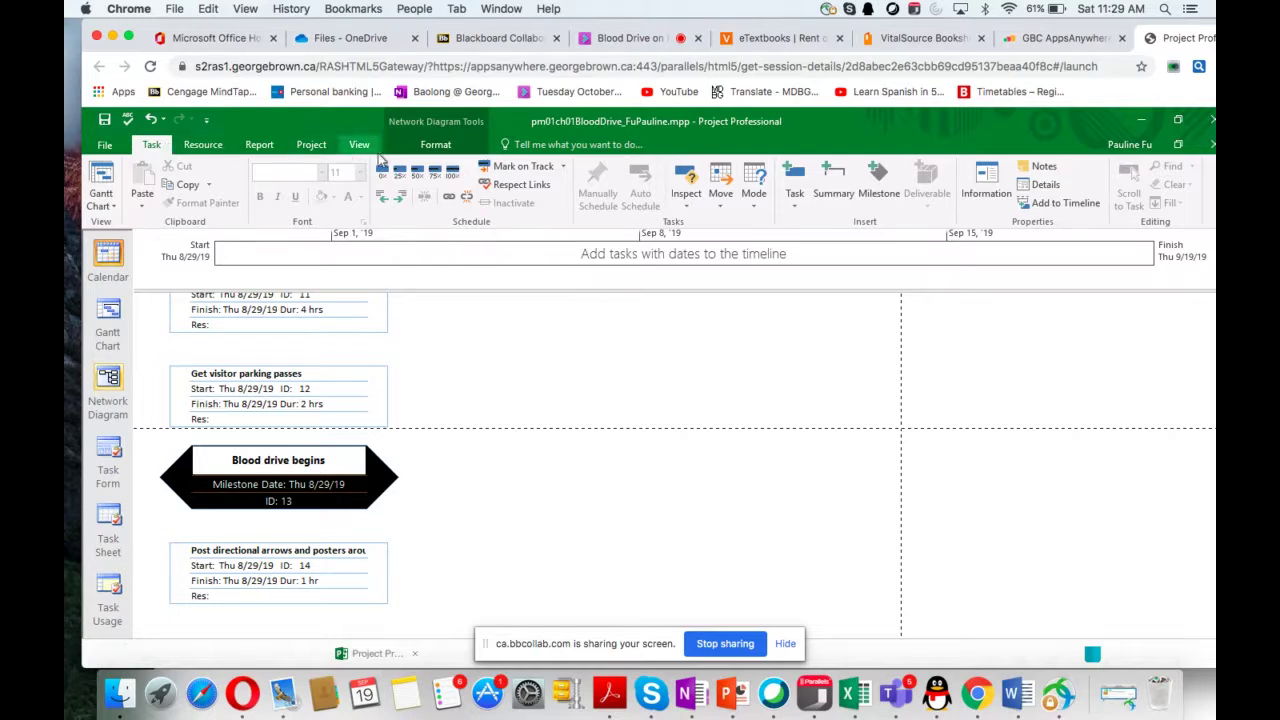
pyautogui.click(1060, 205)
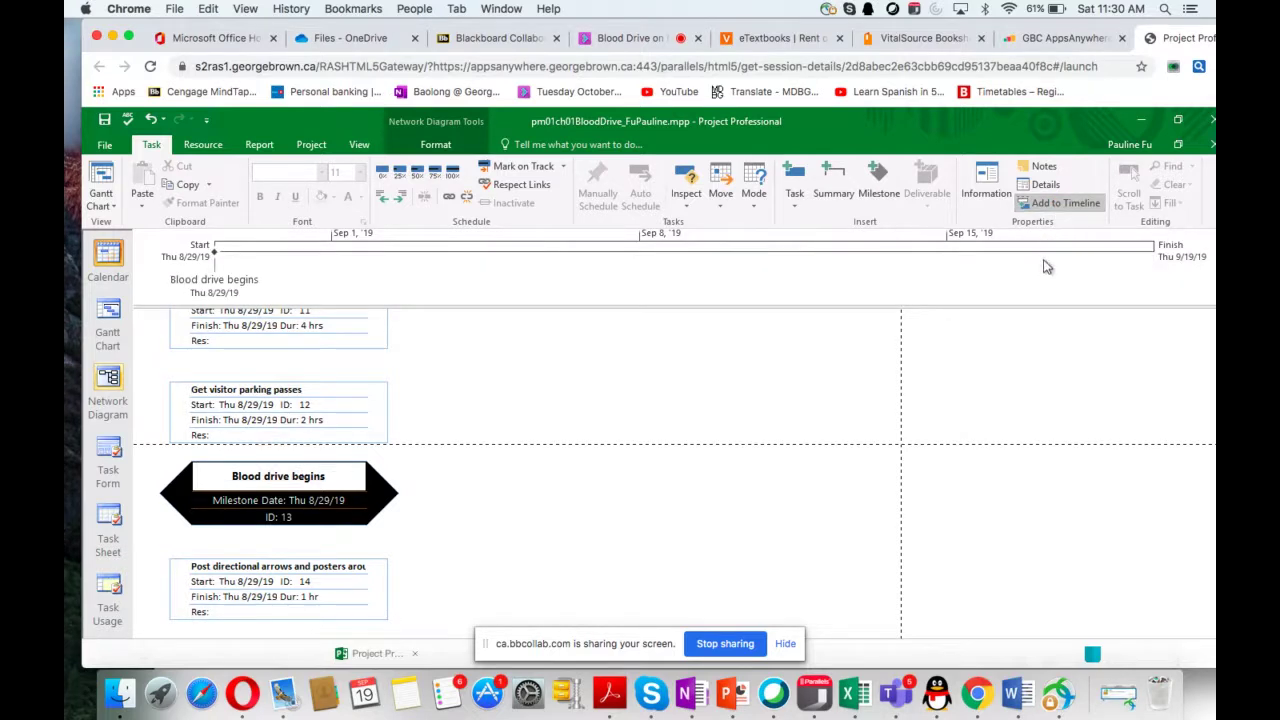
pyautogui.scroll(2, 975, 340)
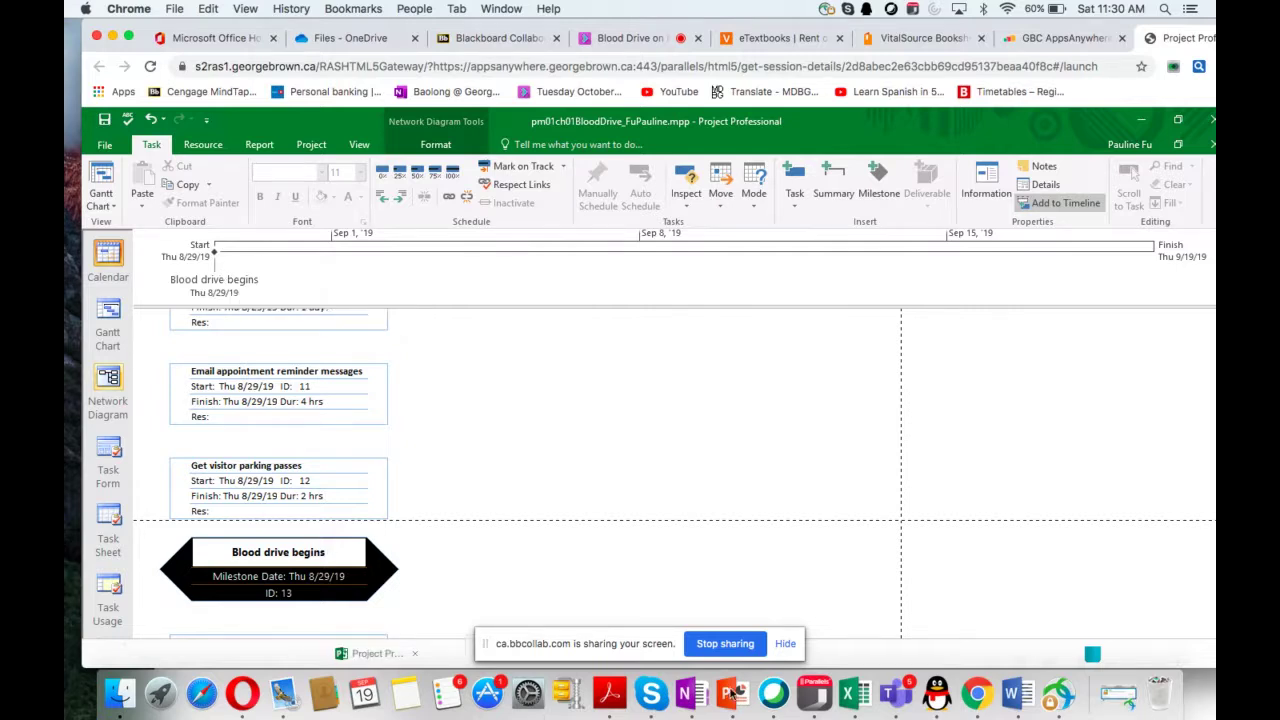
# Switch to OneNote and underline the letters of steps q, r and s and the words "Add to Timeline" in red
pyautogui.click(684, 703)
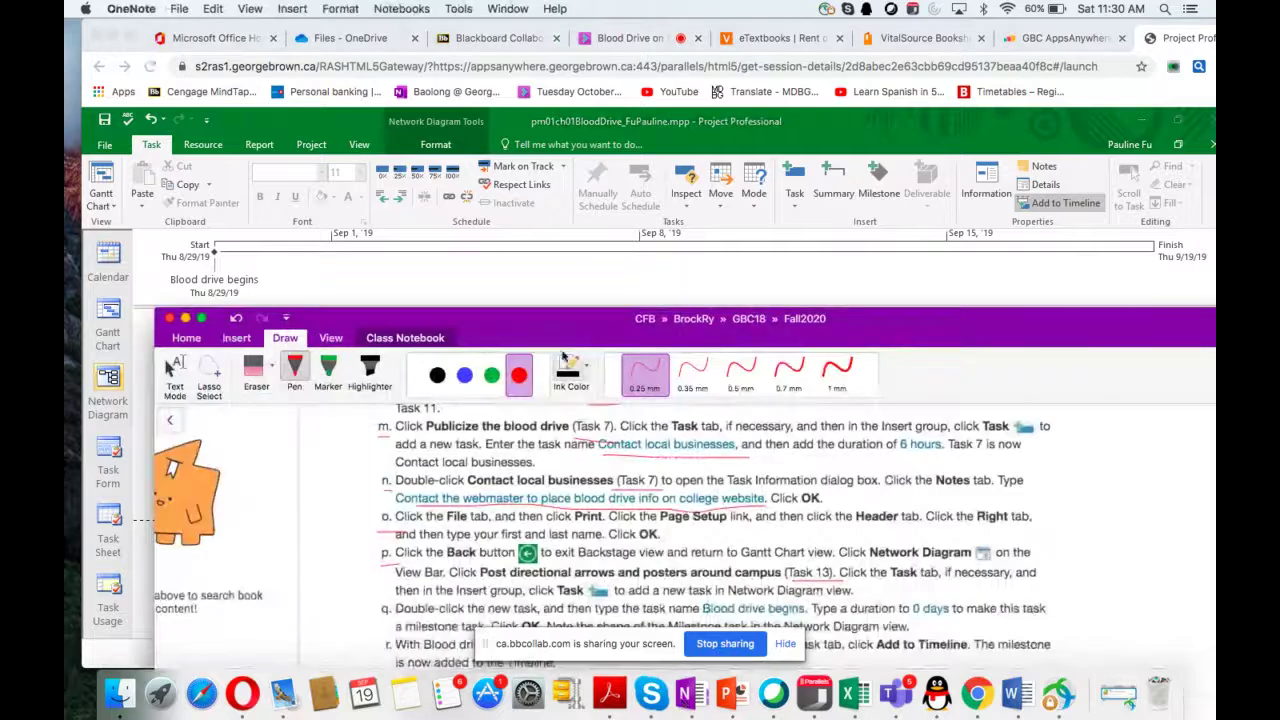
pyautogui.scroll(-1, 533, 296)
pyautogui.doubleClick(505, 103)
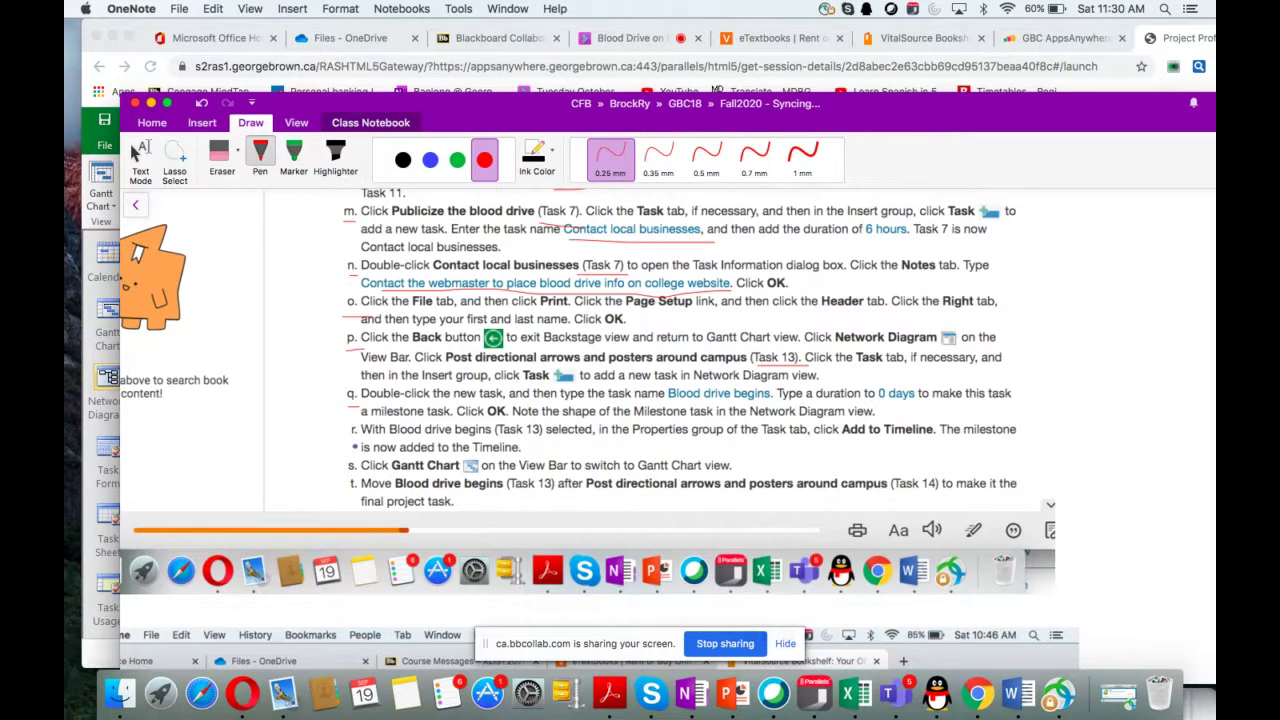
pyautogui.moveTo(348, 440); pyautogui.dragTo(368, 438)
pyautogui.moveTo(857, 441); pyautogui.dragTo(924, 441)
pyautogui.scroll(-2, 504, 472)
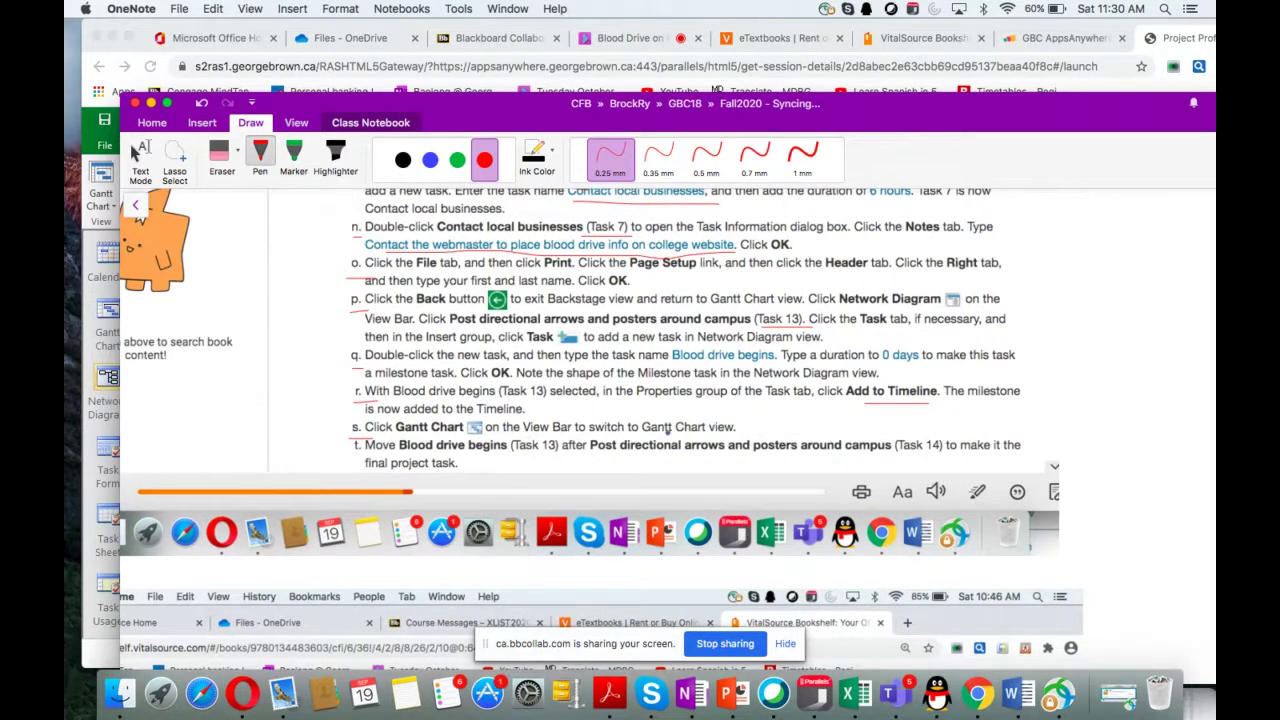
# Underline the Task 13 and Task 14 references of step t in red and return to the project
pyautogui.scroll(-2, 667, 429)
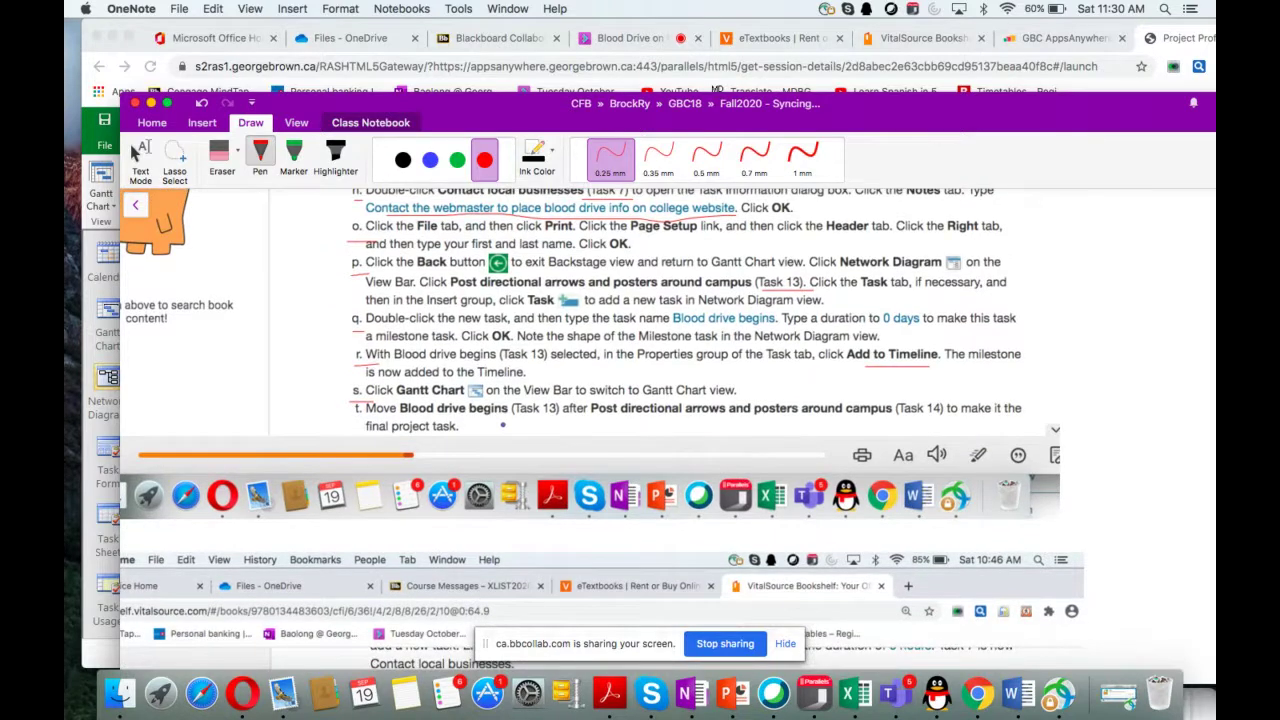
pyautogui.moveTo(520, 420); pyautogui.dragTo(564, 419)
pyautogui.moveTo(899, 420); pyautogui.dragTo(942, 420)
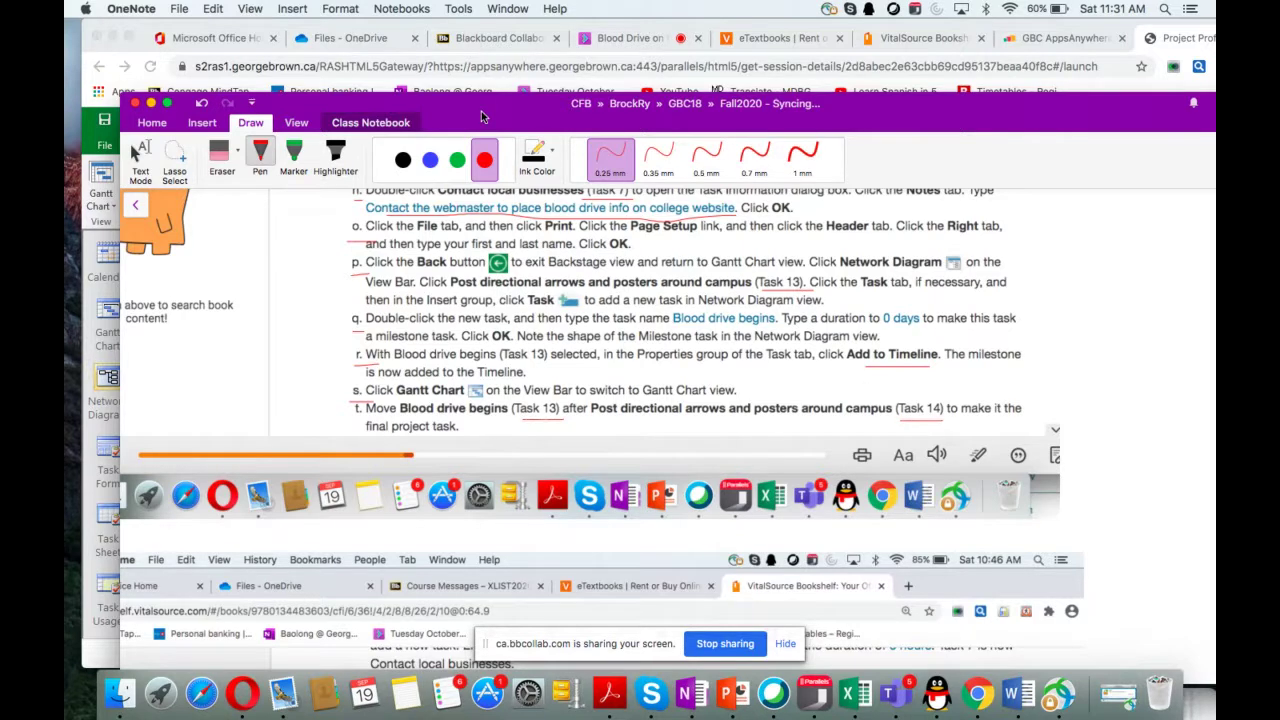
pyautogui.moveTo(481, 117); pyautogui.dragTo(608, 390)
pyautogui.click(357, 271)
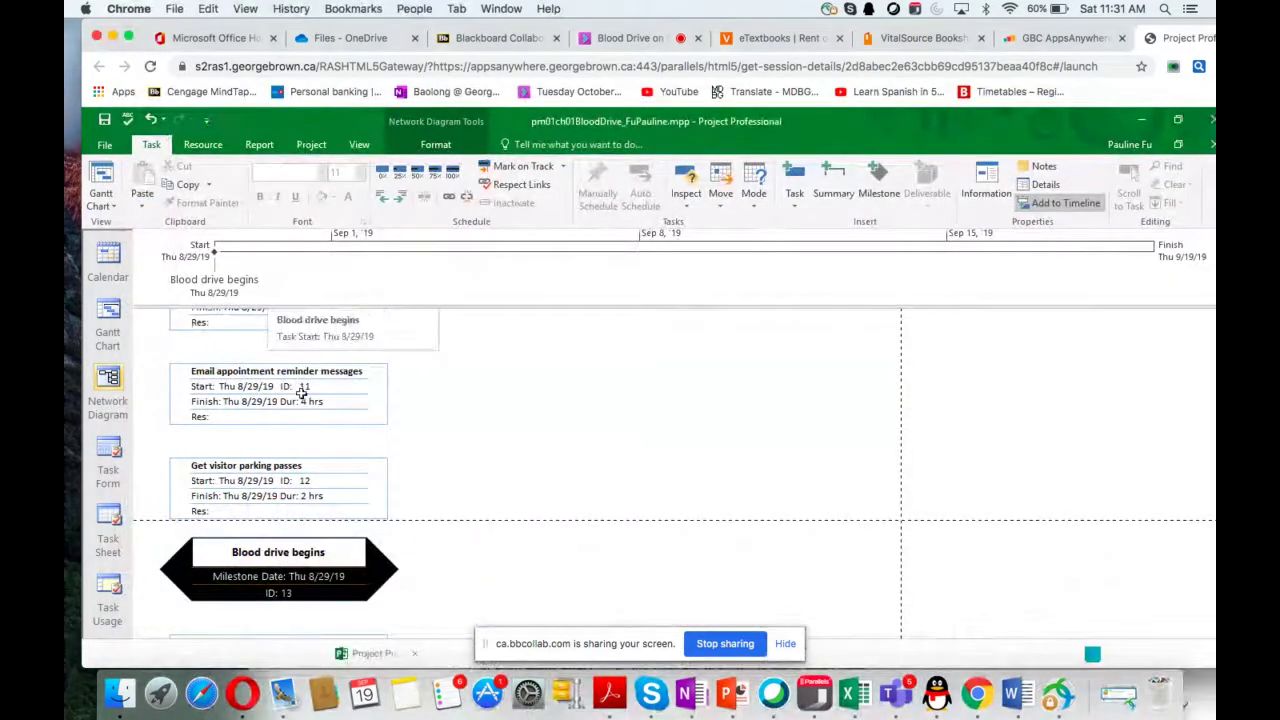
# Show the project as a Gantt Chart and move "Blood drive begins" below "Post directional arrows and posters around campus" as the last task
pyautogui.click(109, 310)
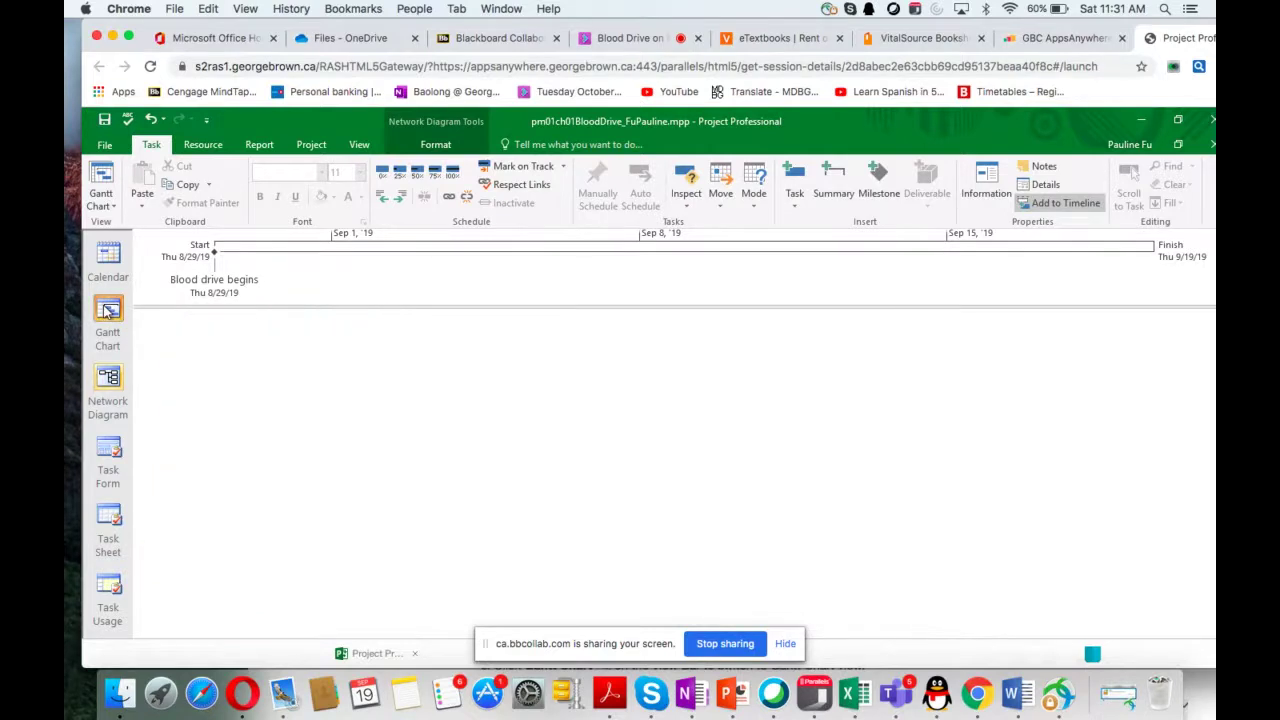
pyautogui.scroll(5, 381, 433)
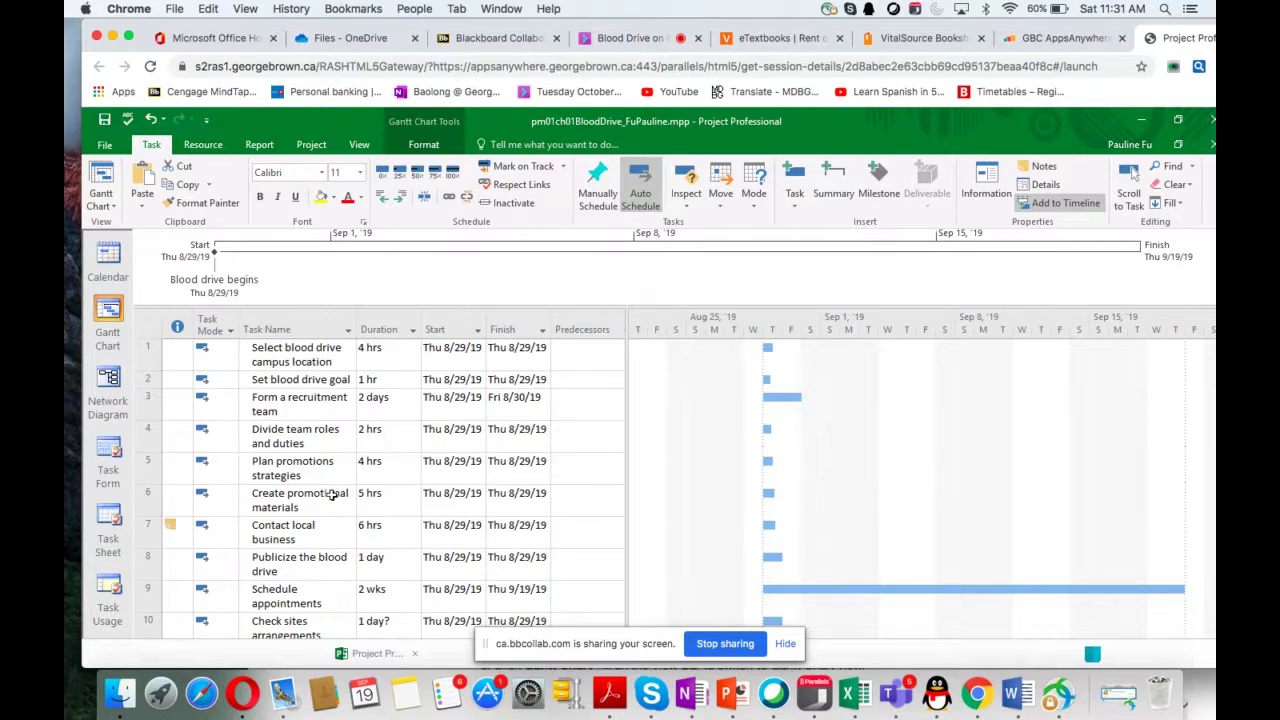
pyautogui.scroll(-5, 350, 490)
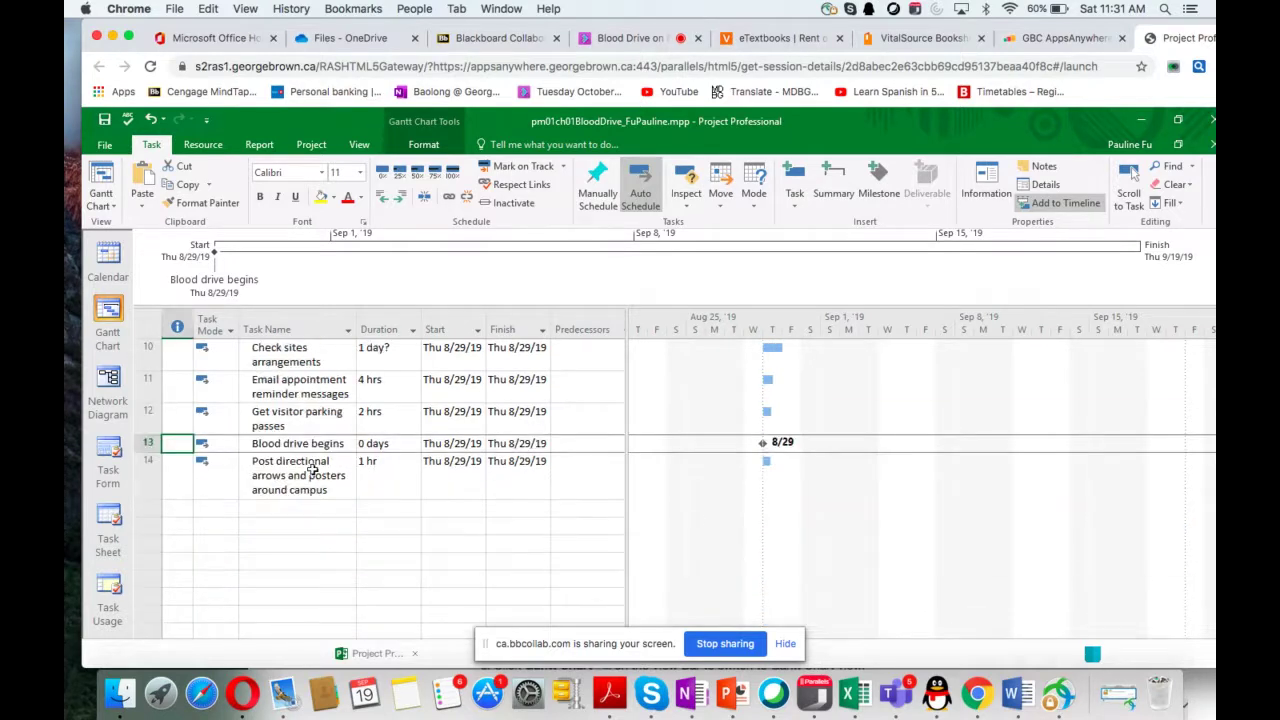
pyautogui.click(150, 446)
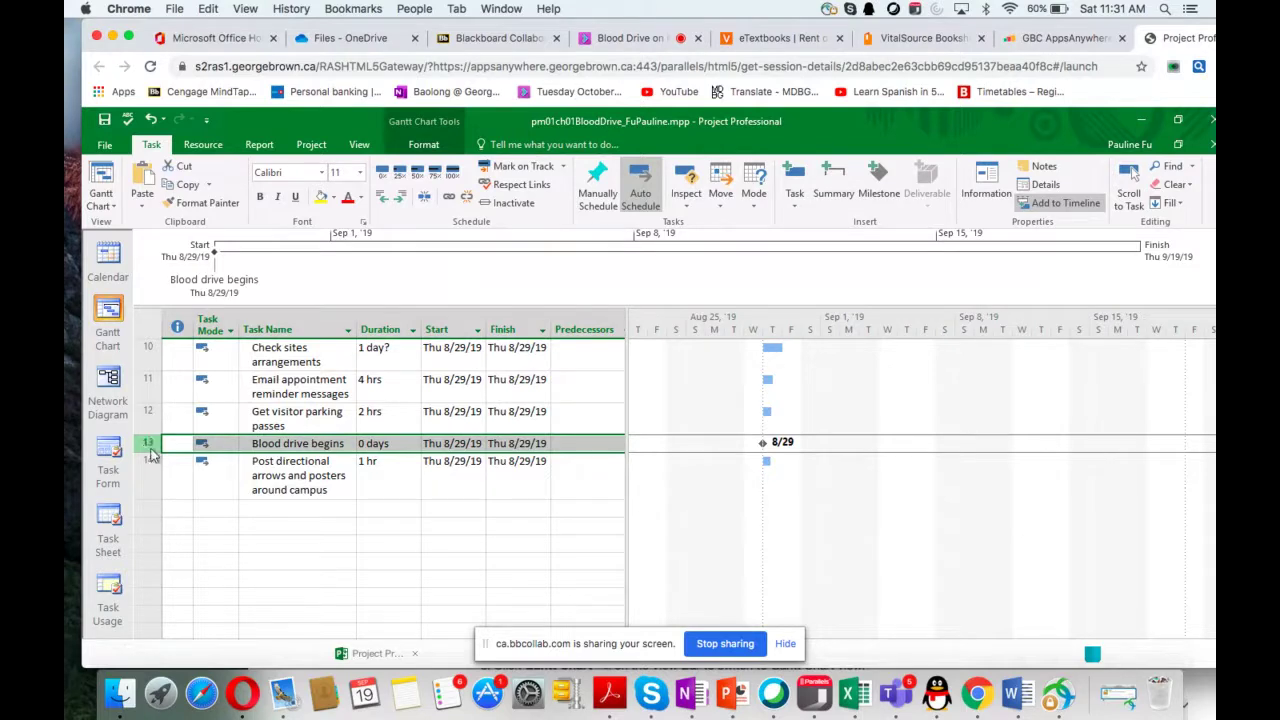
pyautogui.moveTo(148, 446); pyautogui.dragTo(150, 468)
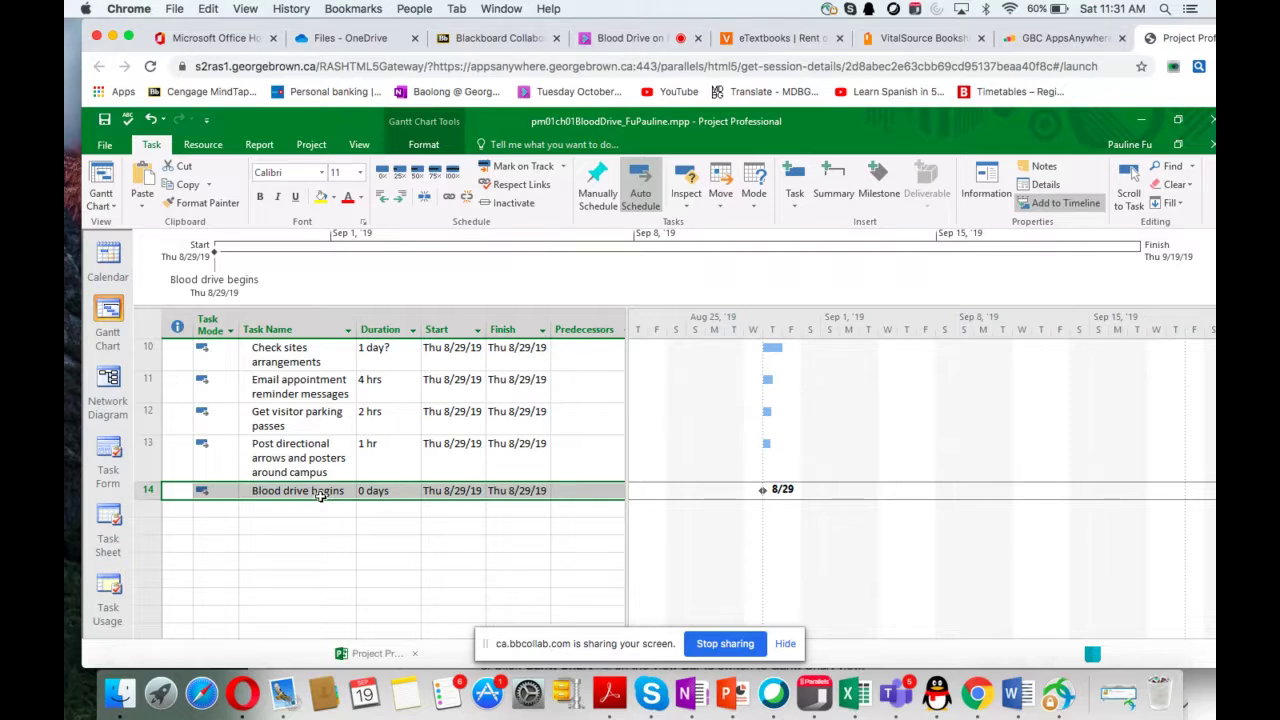
# Switch to OneNote, underline "Tasks 1-14" in step u in red, and return to the project
pyautogui.click(687, 692)
pyautogui.moveTo(640, 367); pyautogui.dragTo(579, 79)
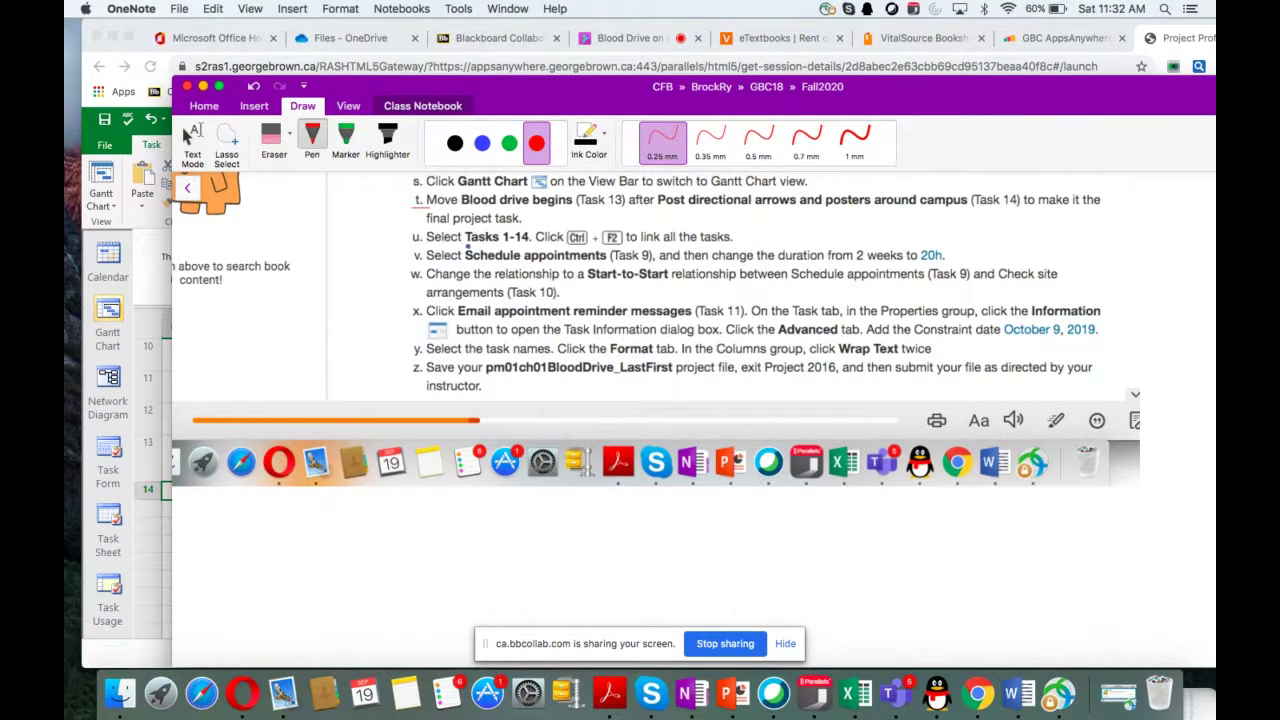
pyautogui.moveTo(466, 248); pyautogui.dragTo(546, 248)
pyautogui.moveTo(586, 108); pyautogui.dragTo(604, 500)
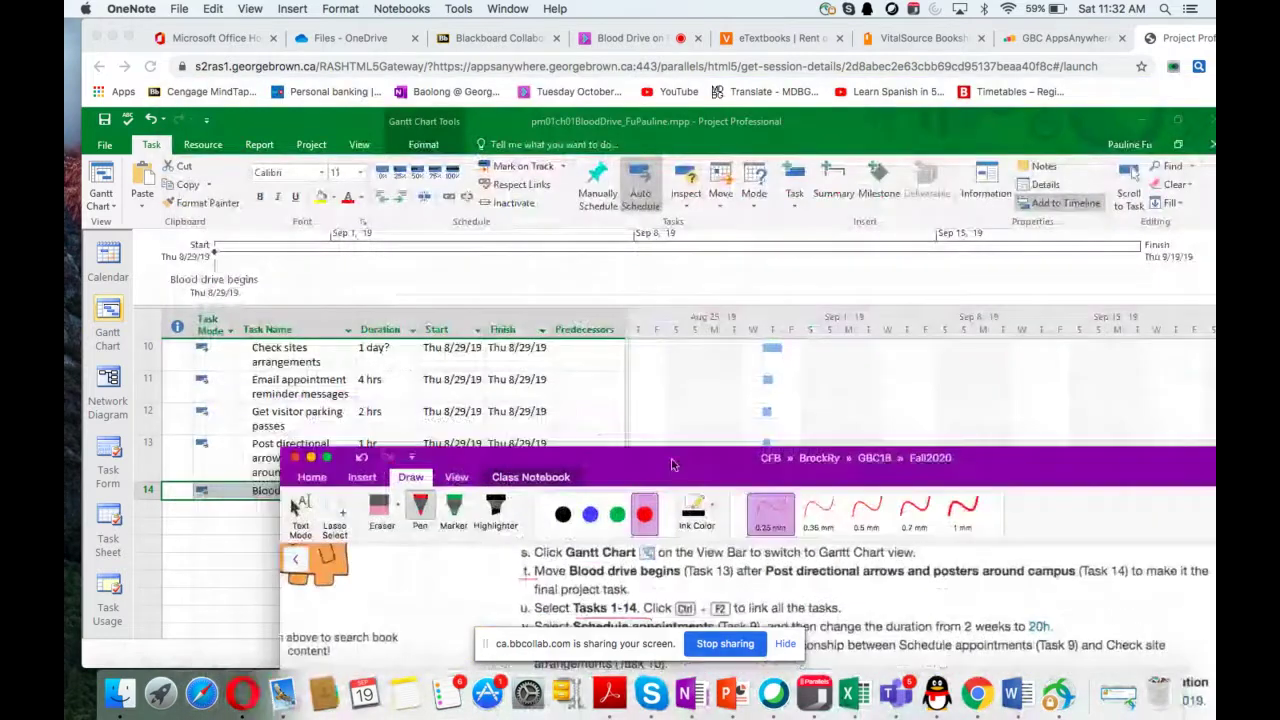
pyautogui.click(528, 384)
# Select tasks 1 to 14, from "Select blood drive campus location" to "Blood drive begins", and link them all in sequence
pyautogui.scroll(5, 524, 379)
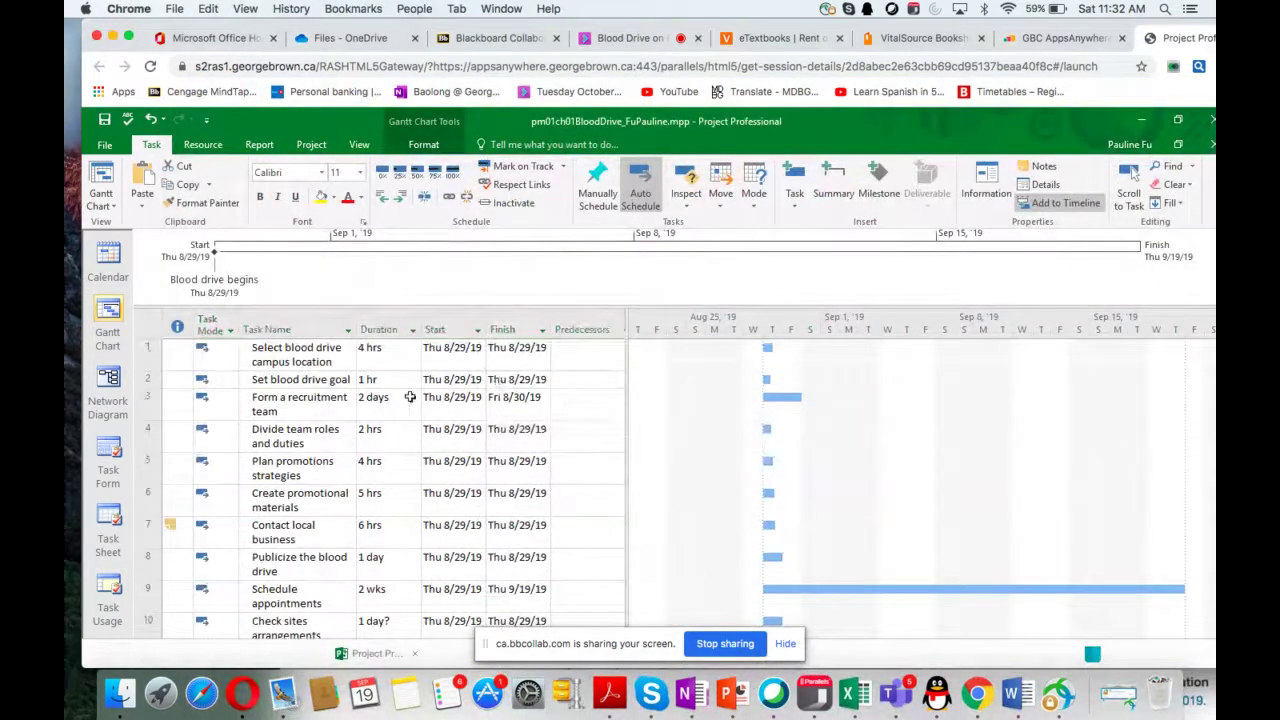
pyautogui.click(146, 356)
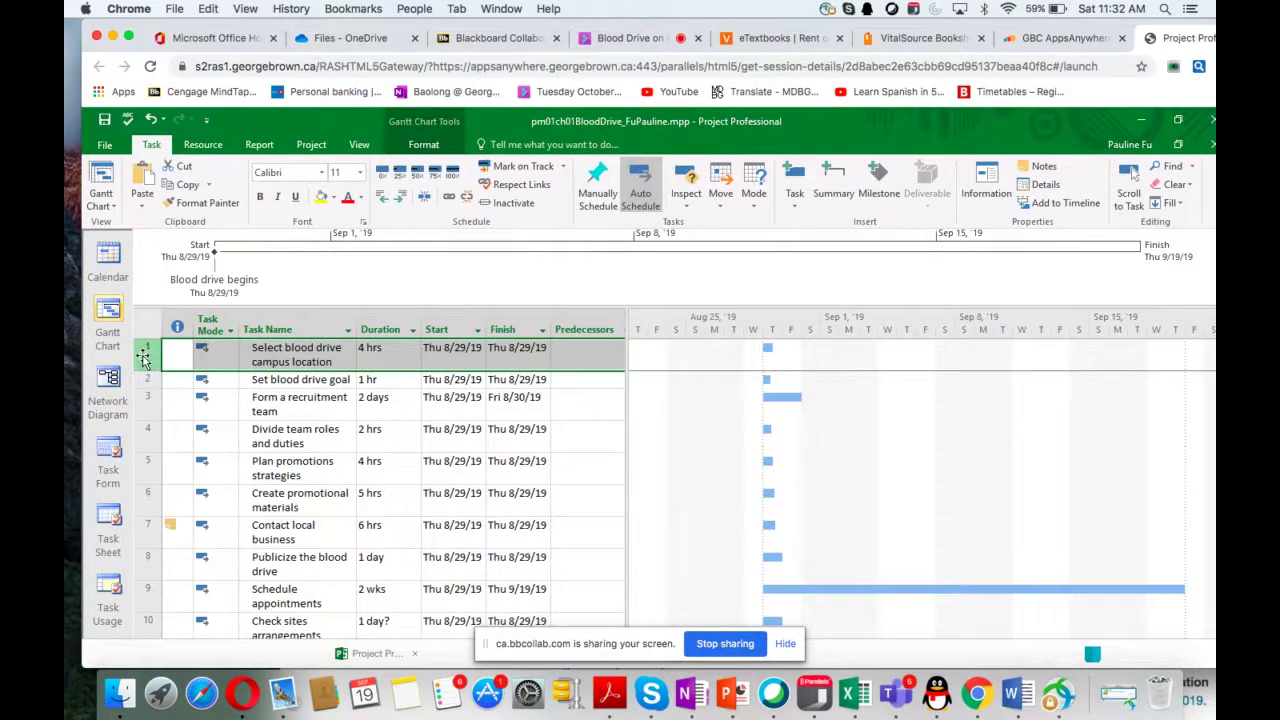
pyautogui.click(241, 499)
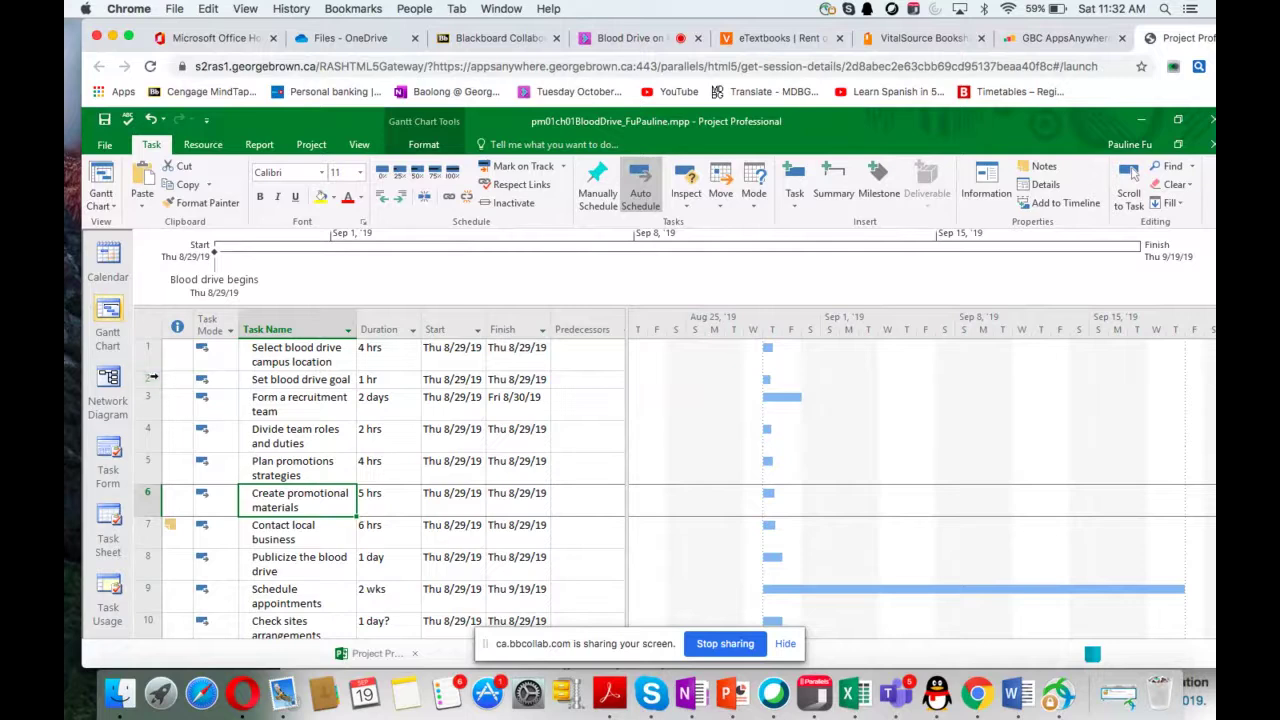
pyautogui.moveTo(144, 358)
pyautogui.mouseDown()
pyautogui.moveTo(145, 462)
pyautogui.moveTo(145, 352)
pyautogui.mouseUp()
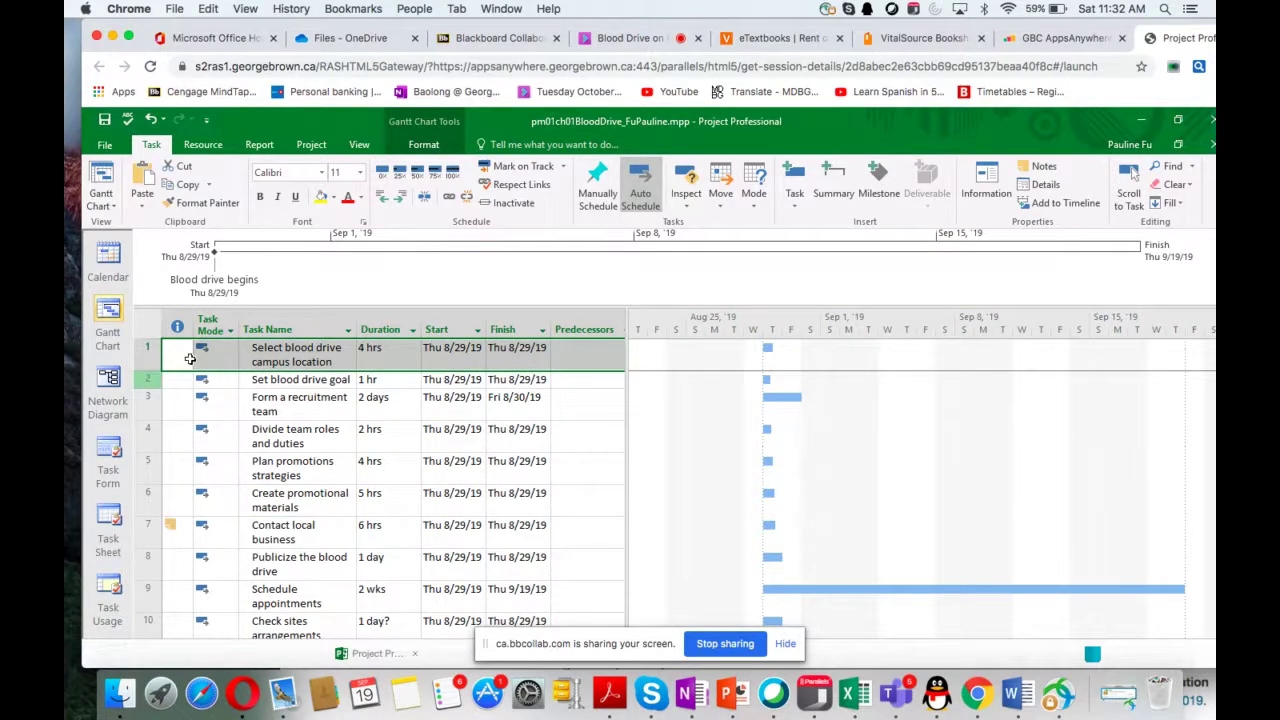
pyautogui.scroll(-4, 339, 400)
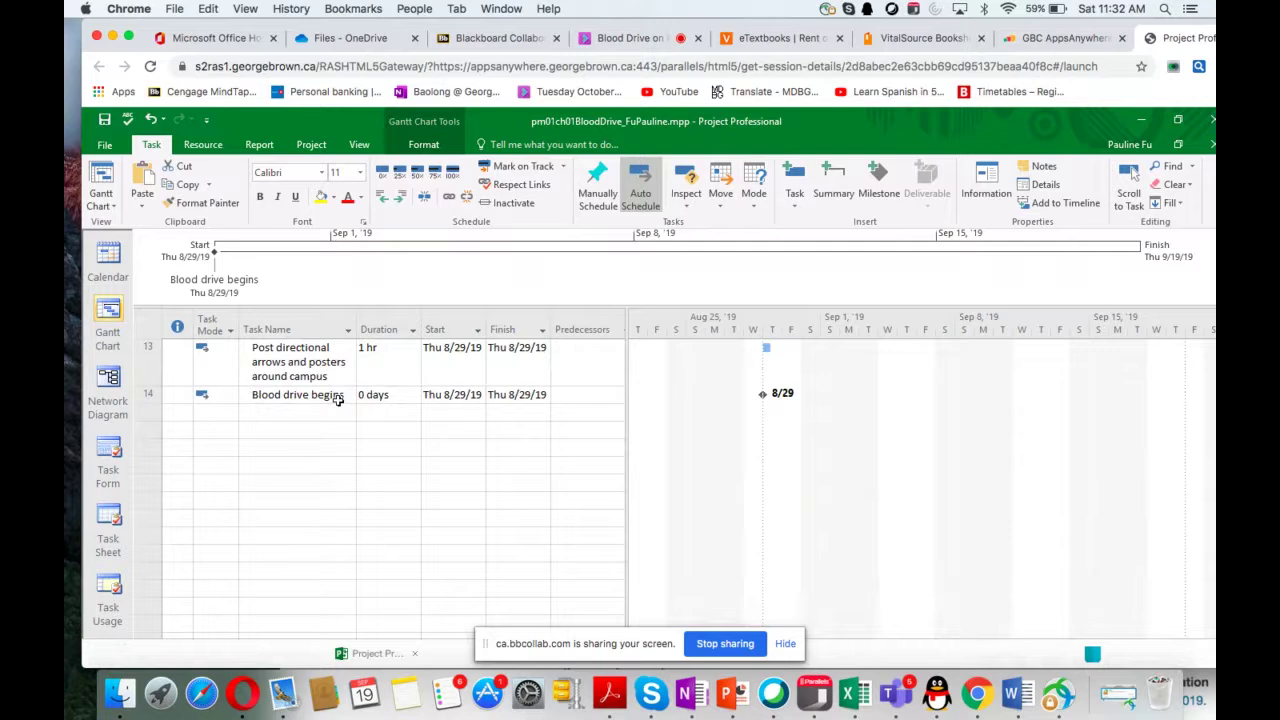
pyautogui.keyDown('shift'); pyautogui.click(148, 396); pyautogui.keyUp('shift')
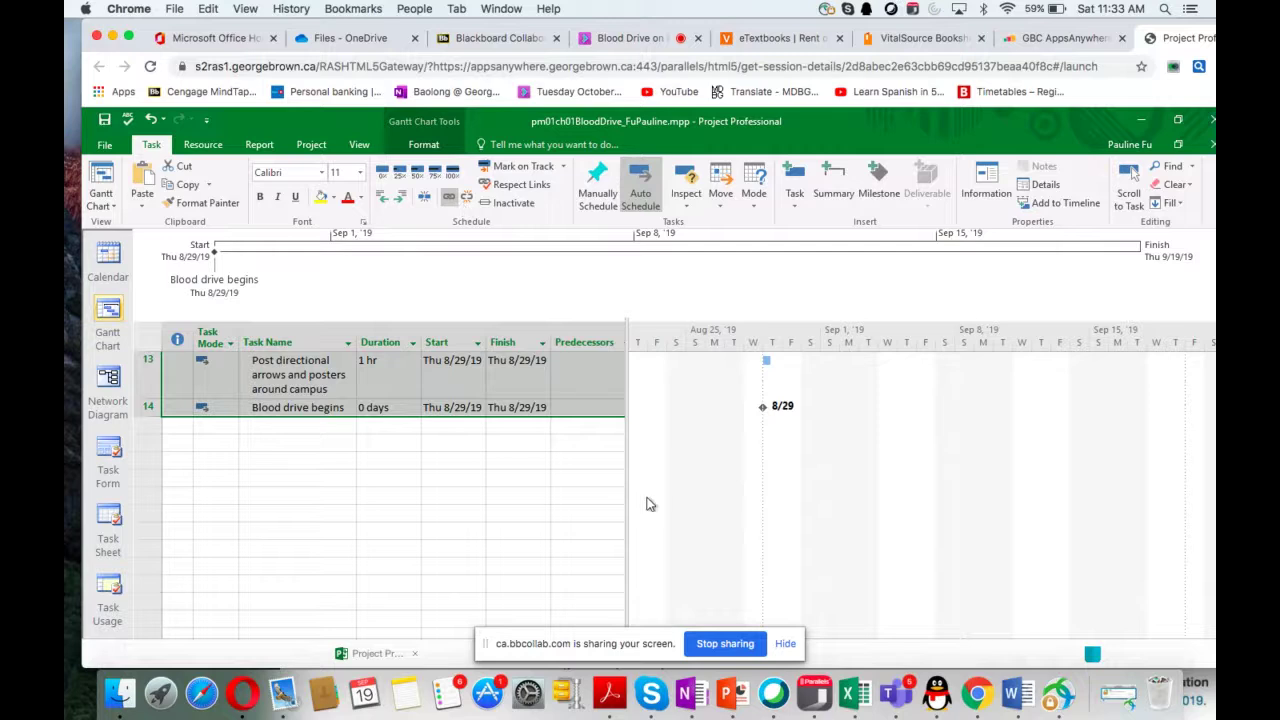
pyautogui.scroll(5, 646, 468)
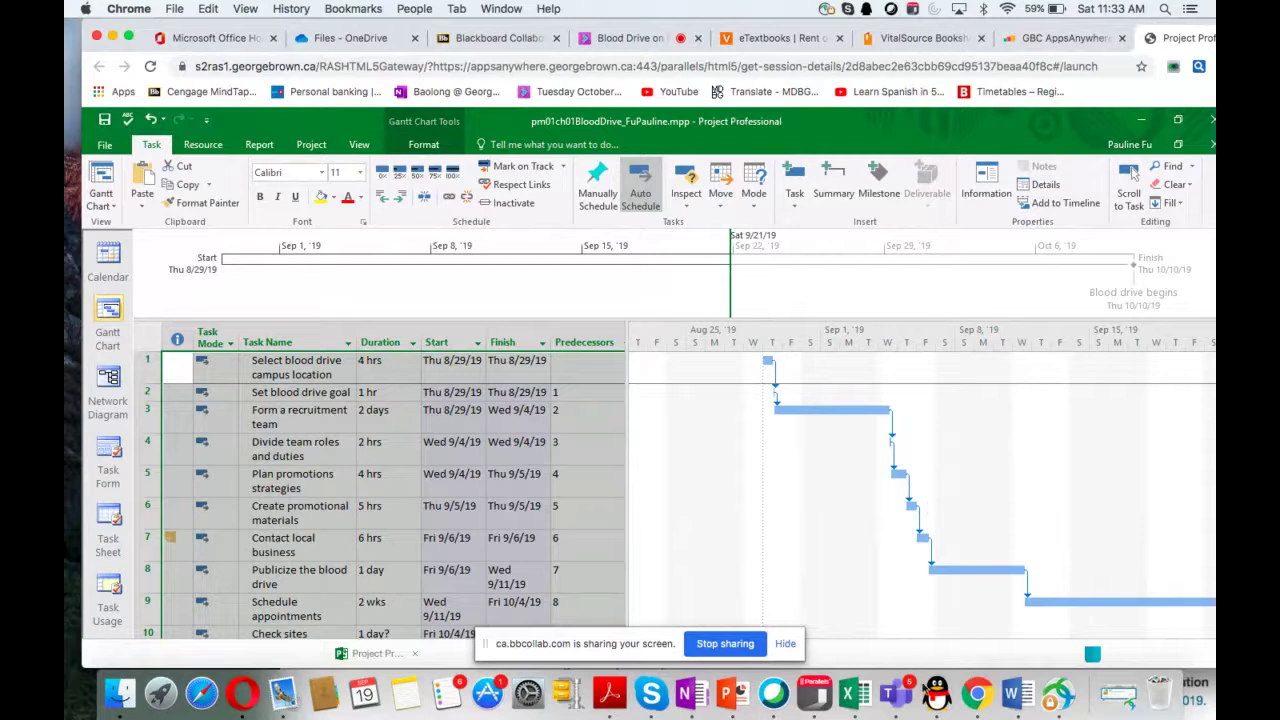
# Switch to OneNote, underline step v's letter, its Schedule appointments (Task 9) reference and "2 weeks to 20h" in red, and return to the project
pyautogui.click(690, 693)
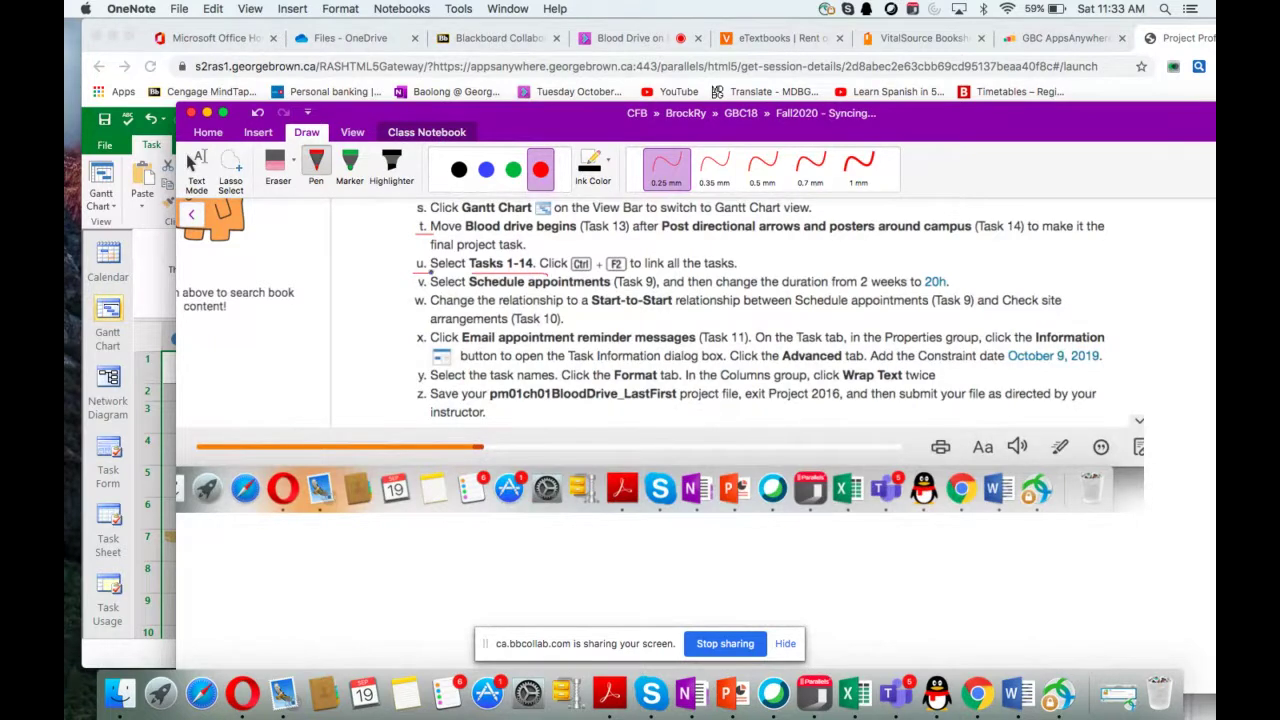
pyautogui.moveTo(419, 287); pyautogui.dragTo(658, 292)
pyautogui.moveTo(863, 293); pyautogui.dragTo(944, 293)
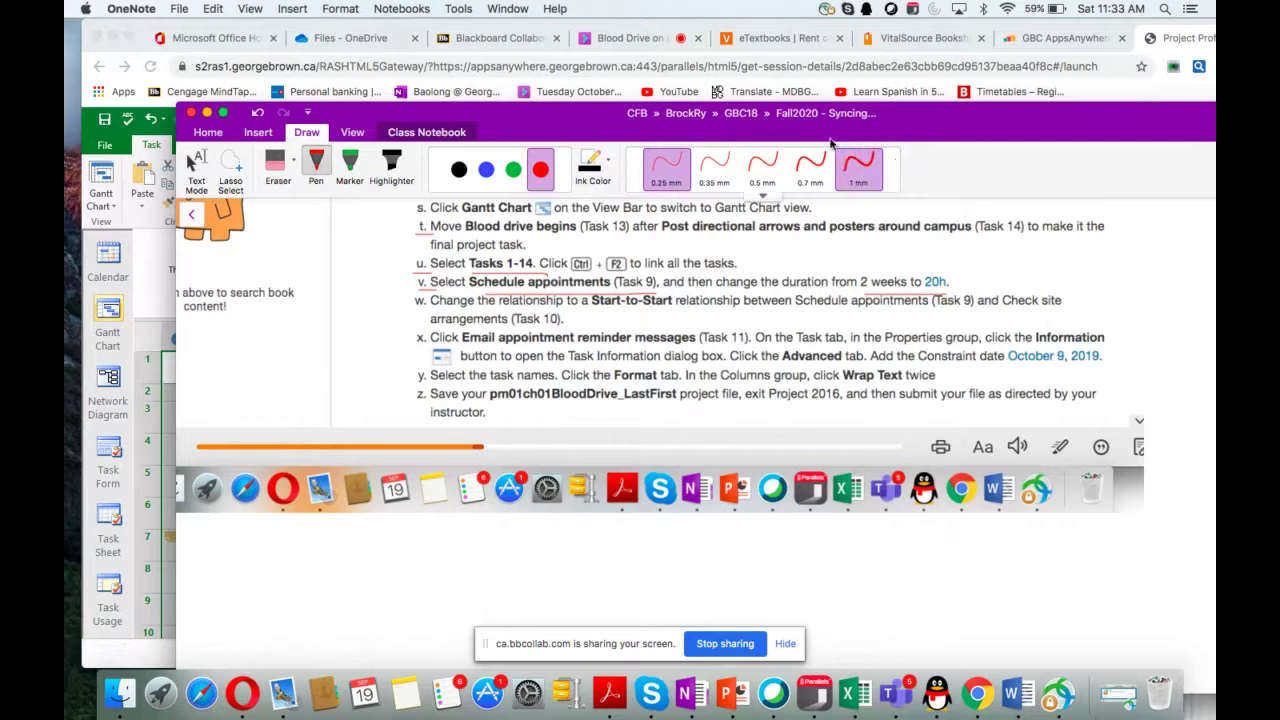
pyautogui.moveTo(819, 113); pyautogui.dragTo(810, 533)
pyautogui.click(406, 511)
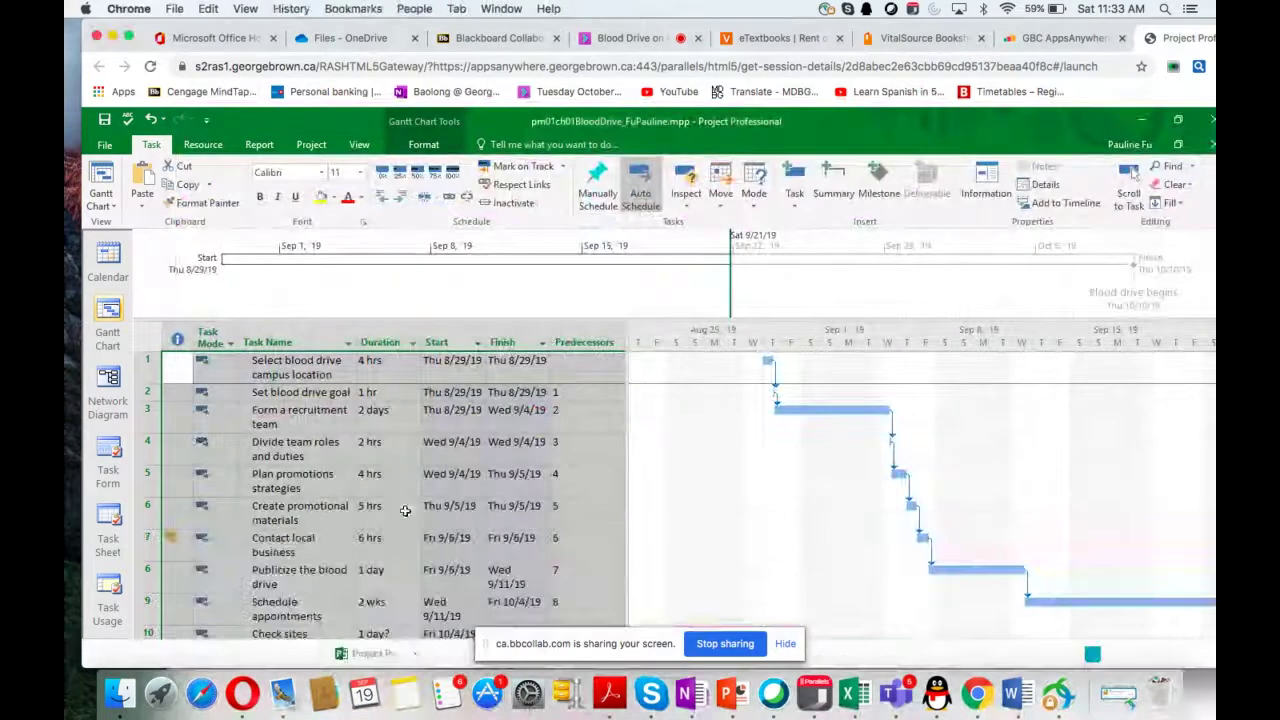
# Set the duration of task 9, "Schedule appointments", to 20h
pyautogui.click(388, 605)
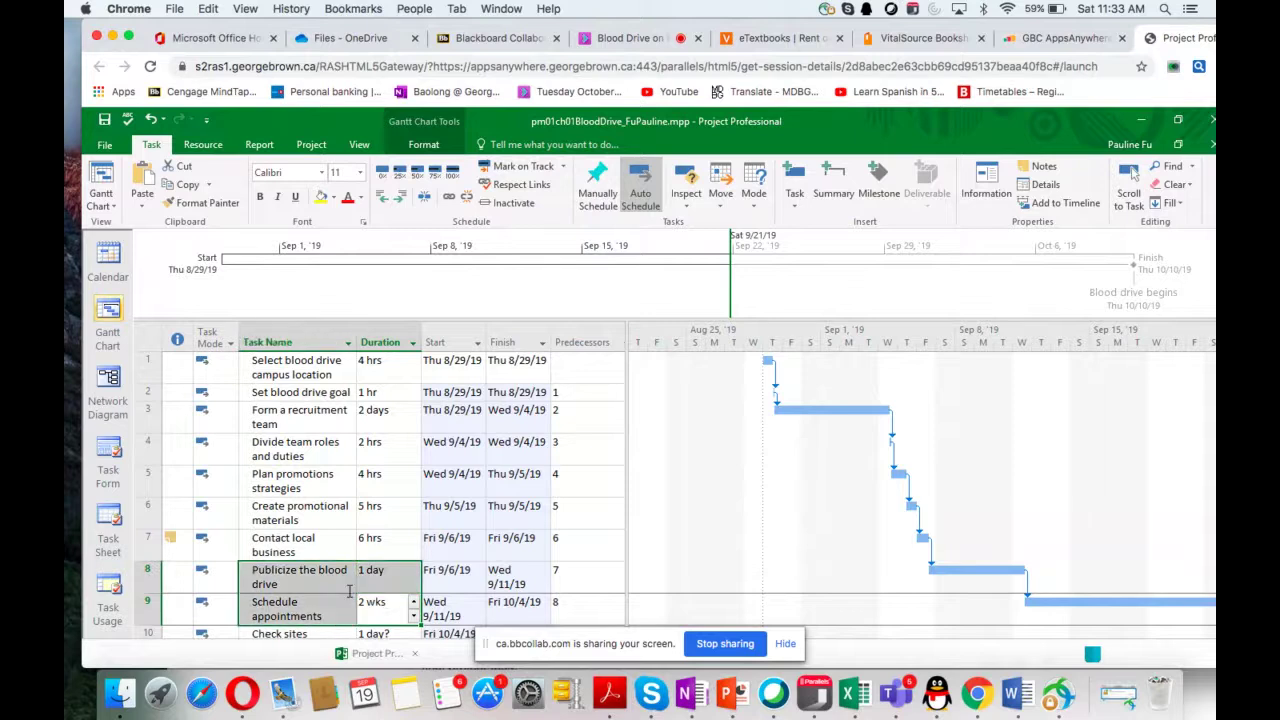
pyautogui.click(382, 602)
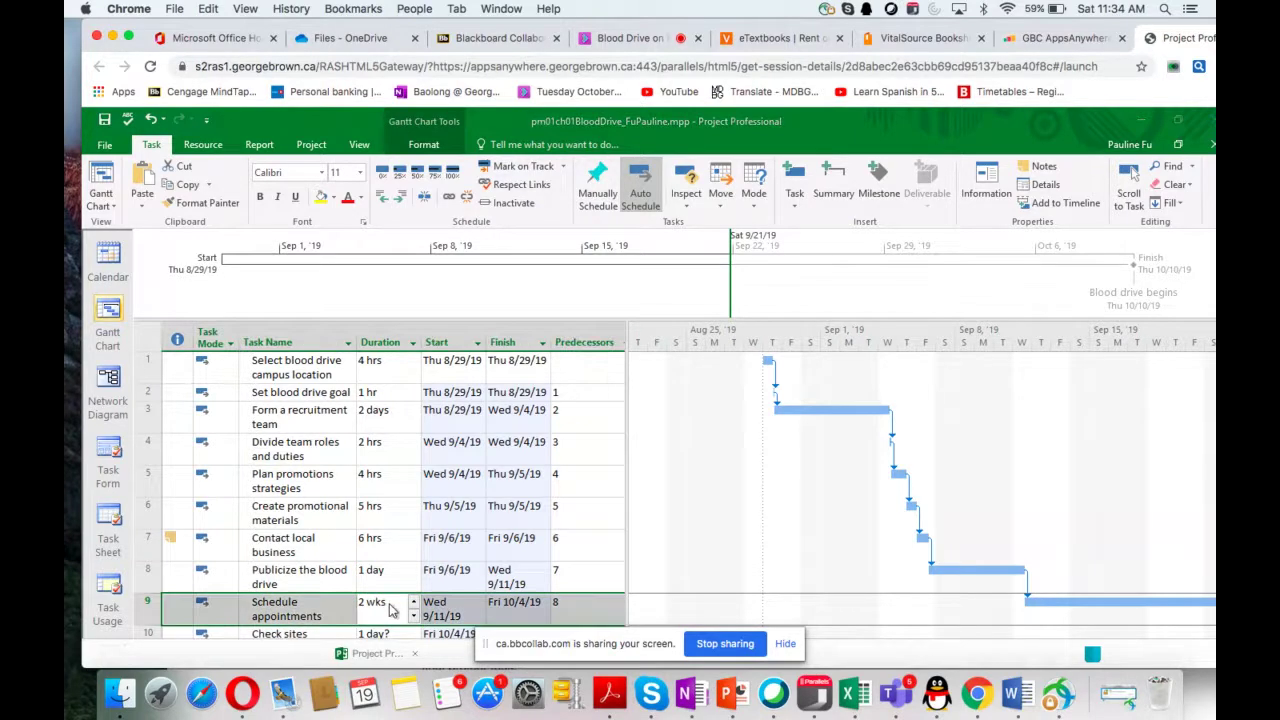
pyautogui.doubleClick(388, 606)
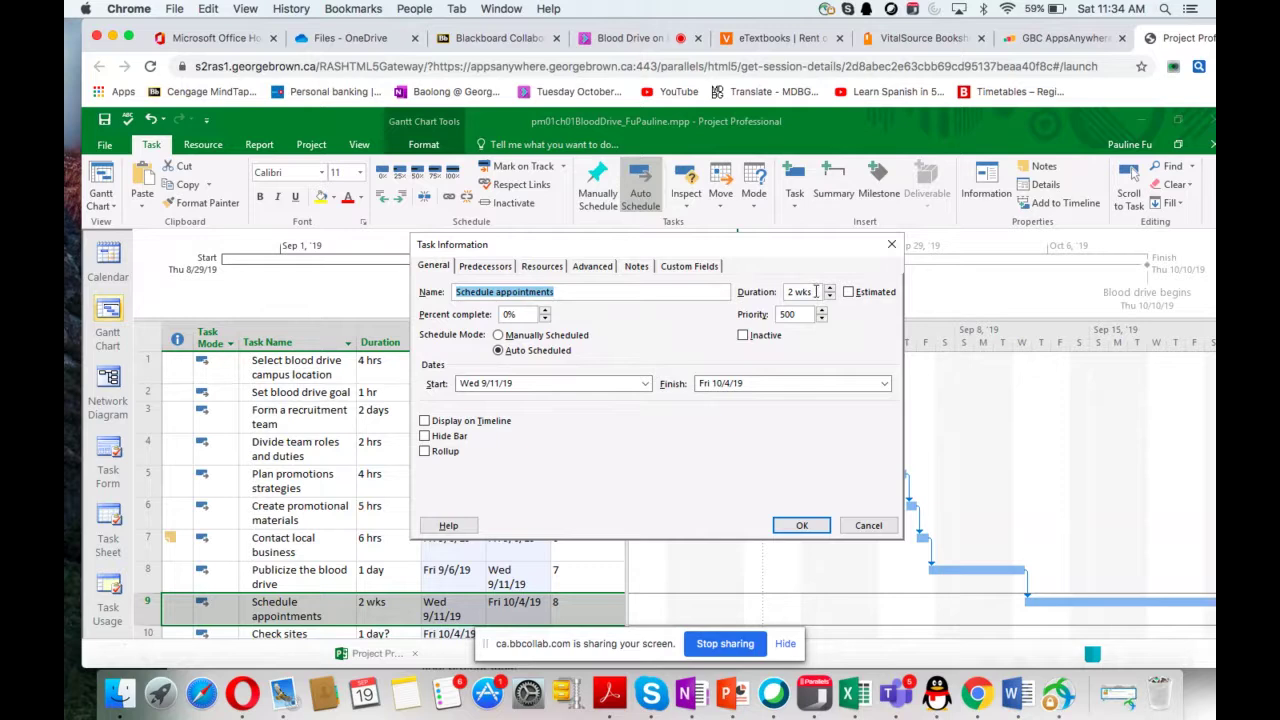
pyautogui.moveTo(815, 290); pyautogui.dragTo(788, 291)
pyautogui.write('20h')
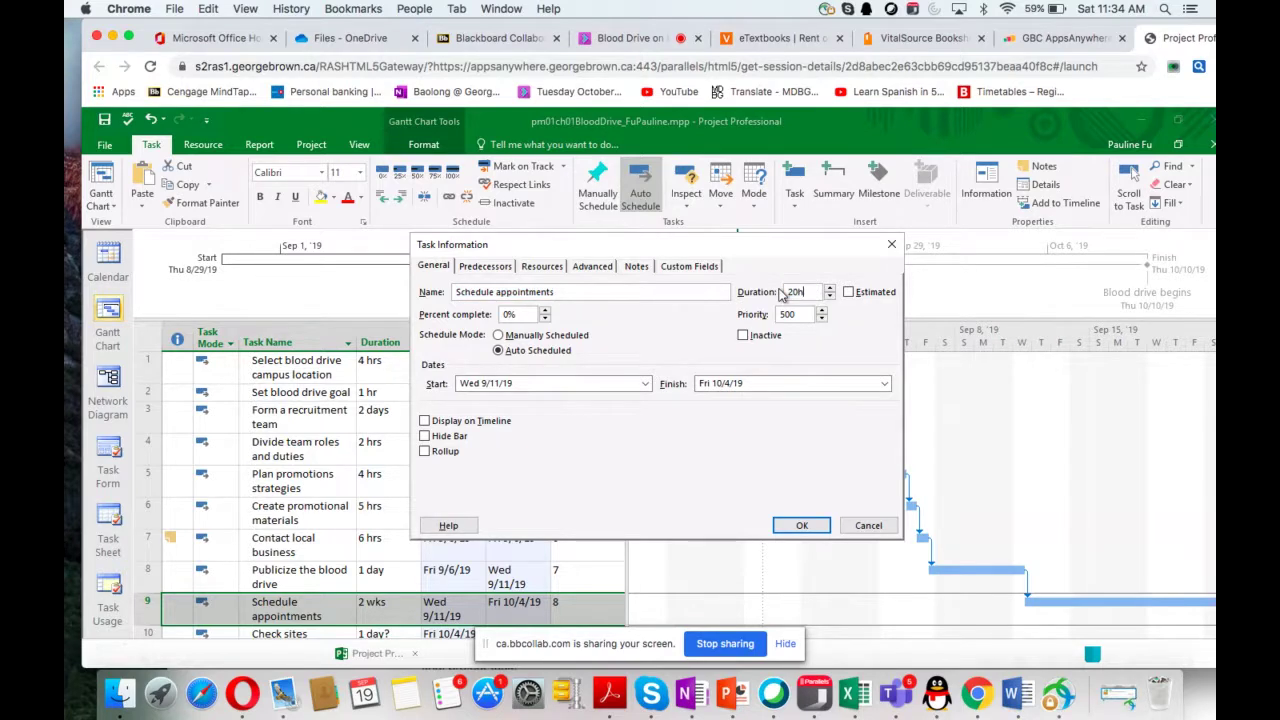
pyautogui.press('Return')
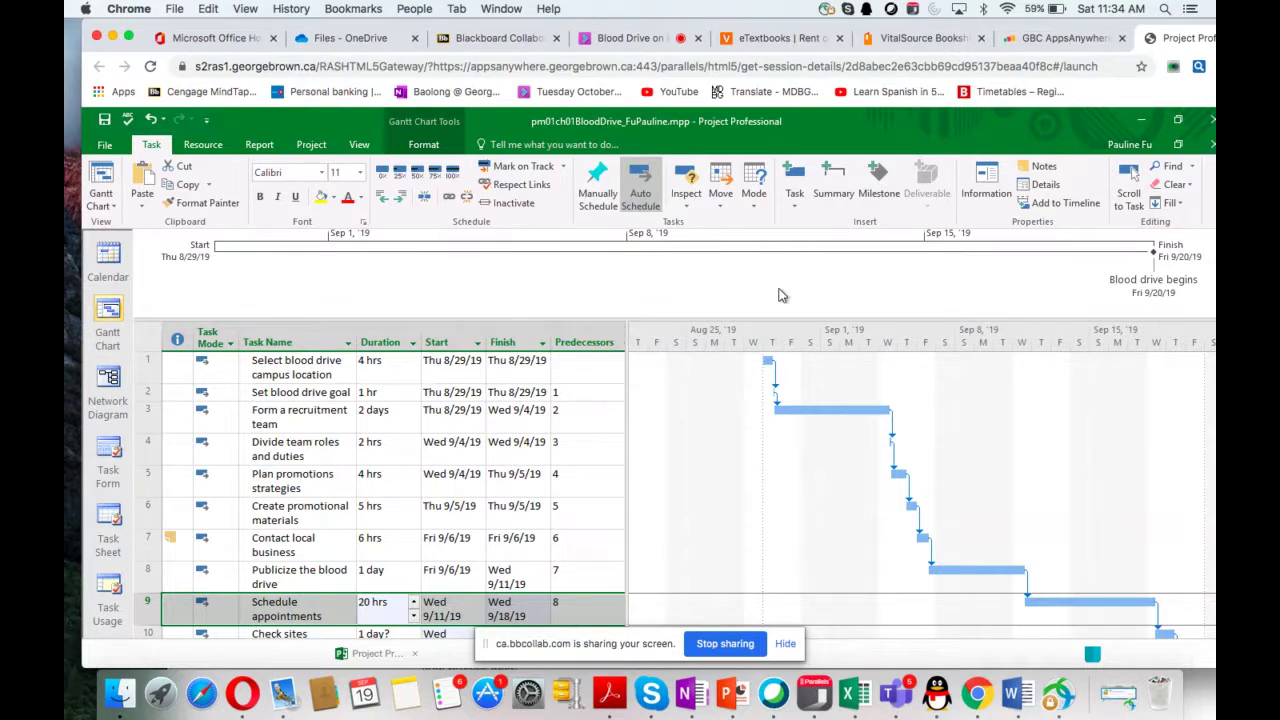
# Switch to OneNote, underline the Task 9 and Task 10 references in step w in red, and return to the project
pyautogui.click(687, 706)
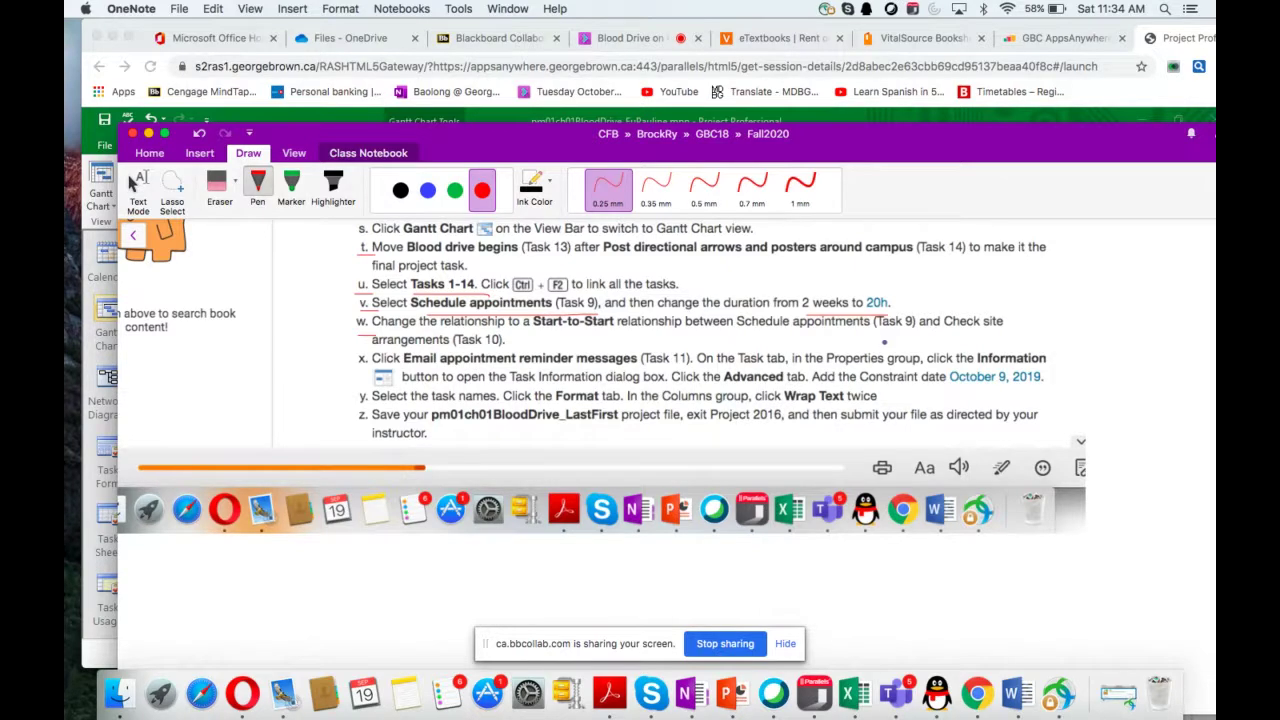
pyautogui.moveTo(880, 337); pyautogui.dragTo(919, 337)
pyautogui.moveTo(455, 353); pyautogui.dragTo(535, 352)
pyautogui.moveTo(836, 141); pyautogui.dragTo(803, 491)
pyautogui.click(801, 488)
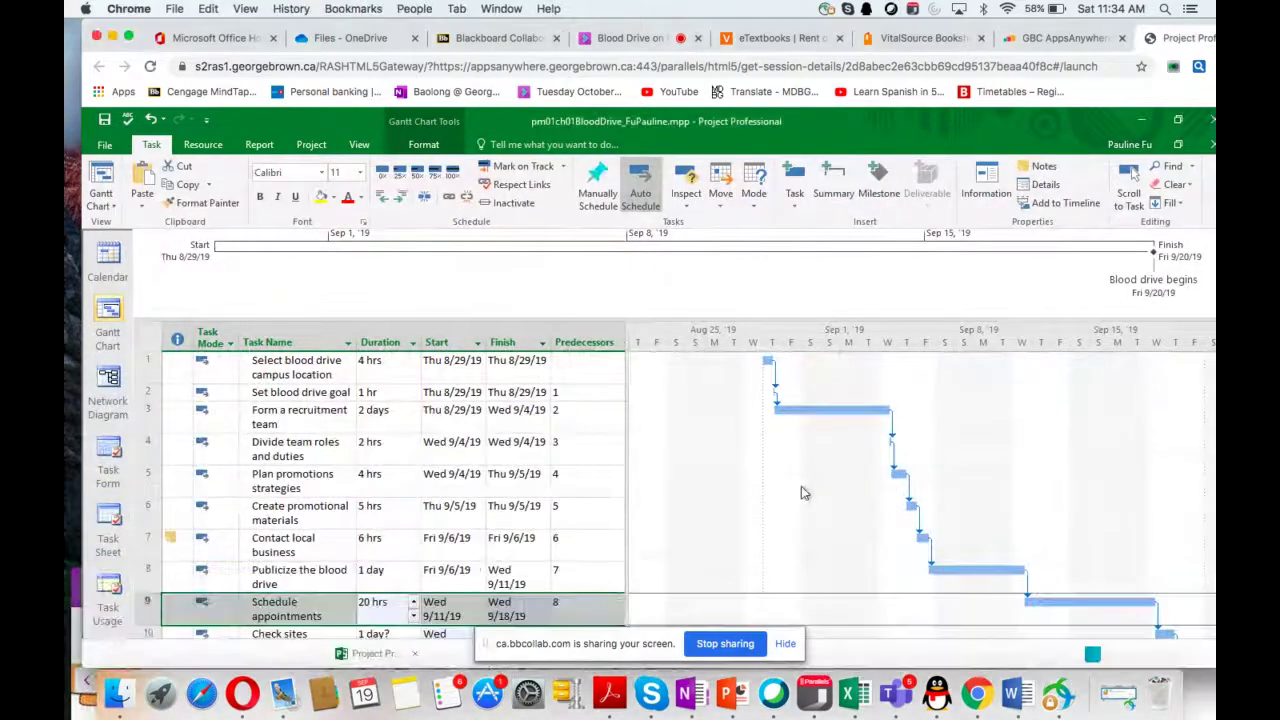
# Change the dependency between "Schedule appointments" and "Check sites arrangements" to Start-to-Start (SS)
pyautogui.scroll(-3, 690, 485)
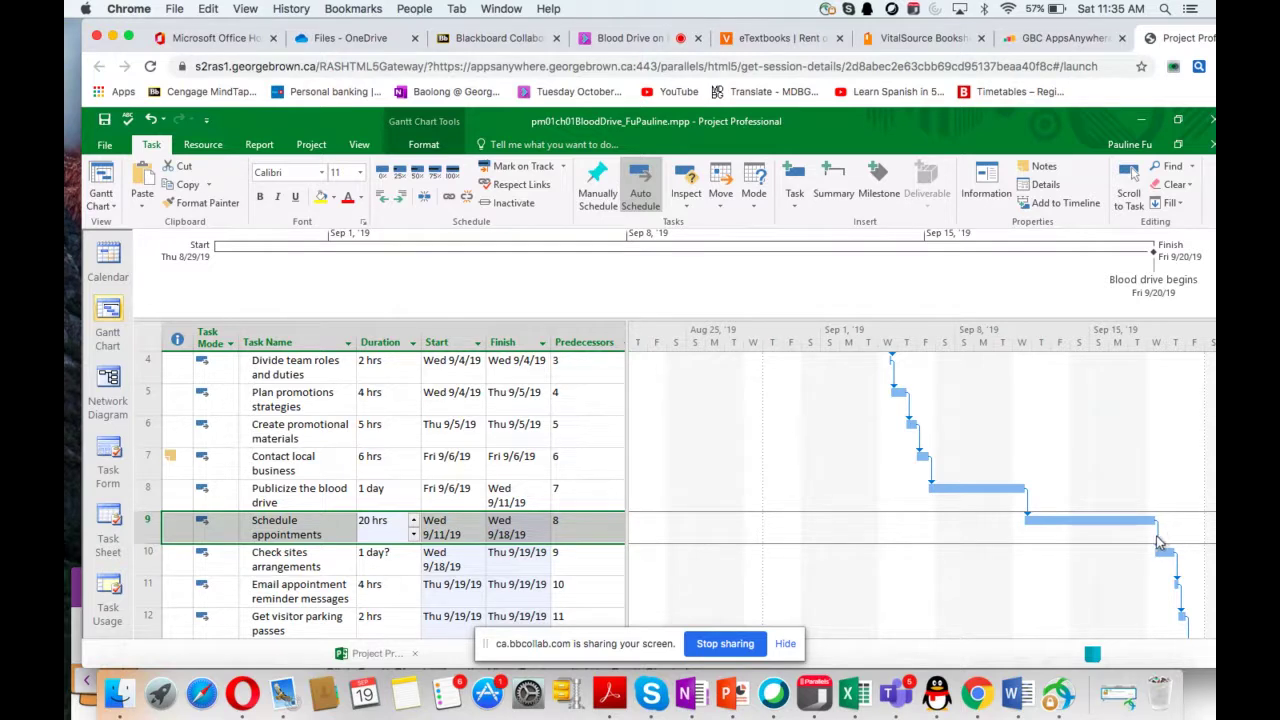
pyautogui.doubleClick(1159, 540)
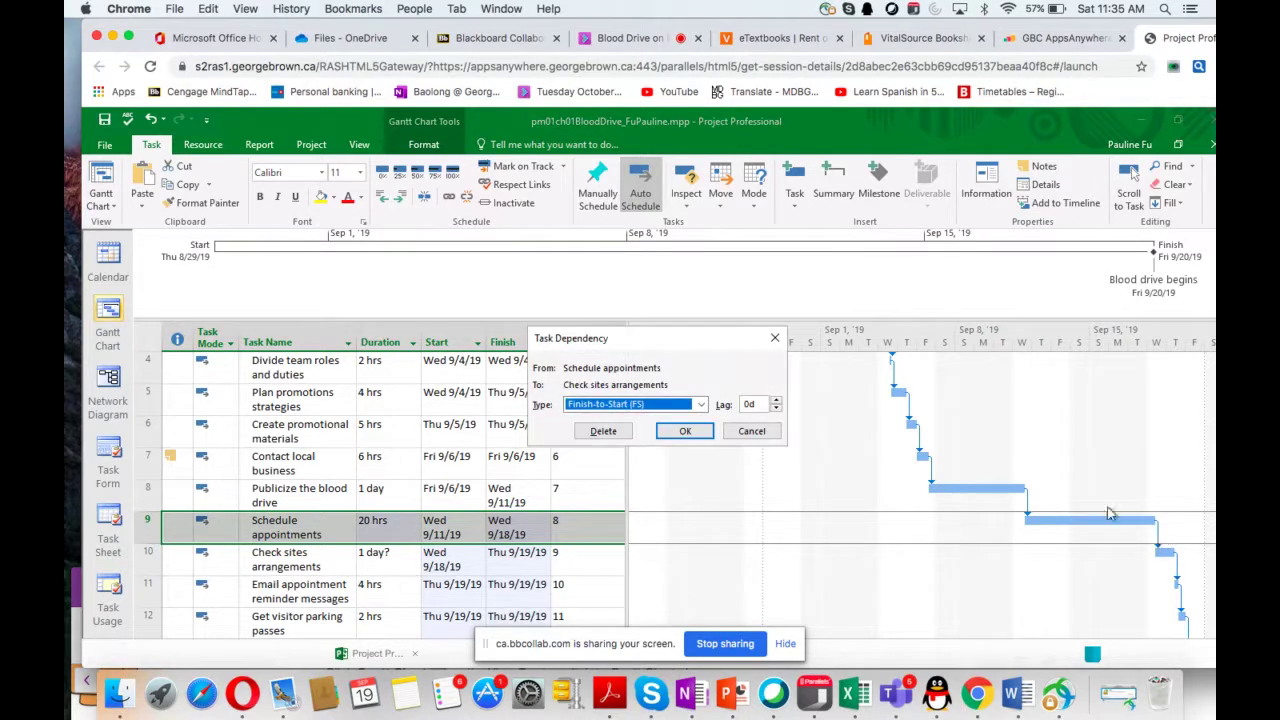
pyautogui.moveTo(677, 343); pyautogui.dragTo(758, 379)
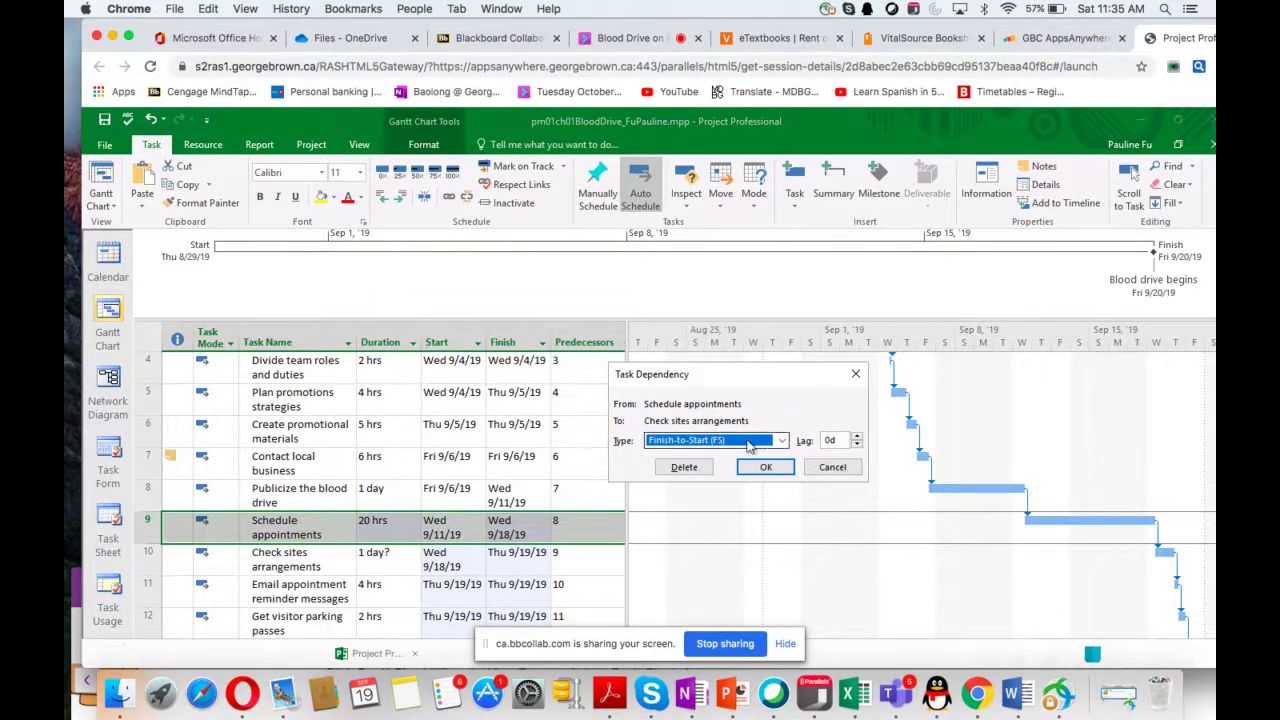
pyautogui.click(782, 441)
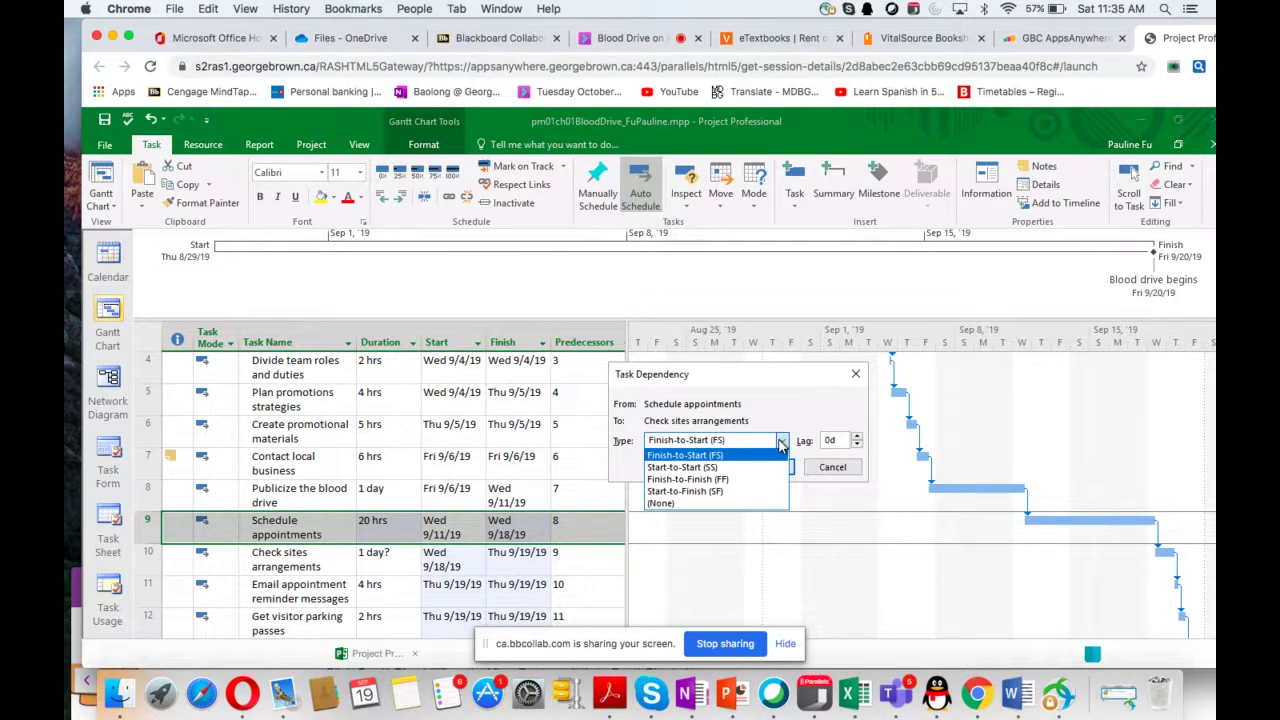
pyautogui.click(682, 467)
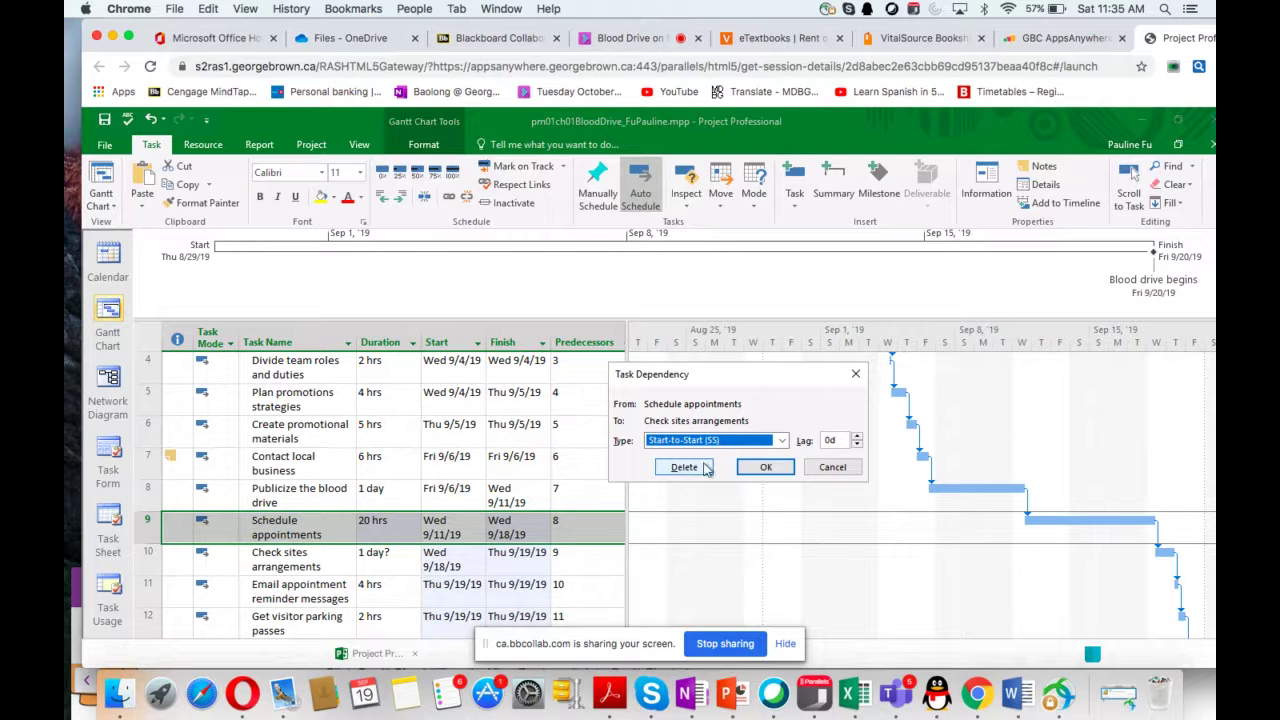
pyautogui.click(763, 469)
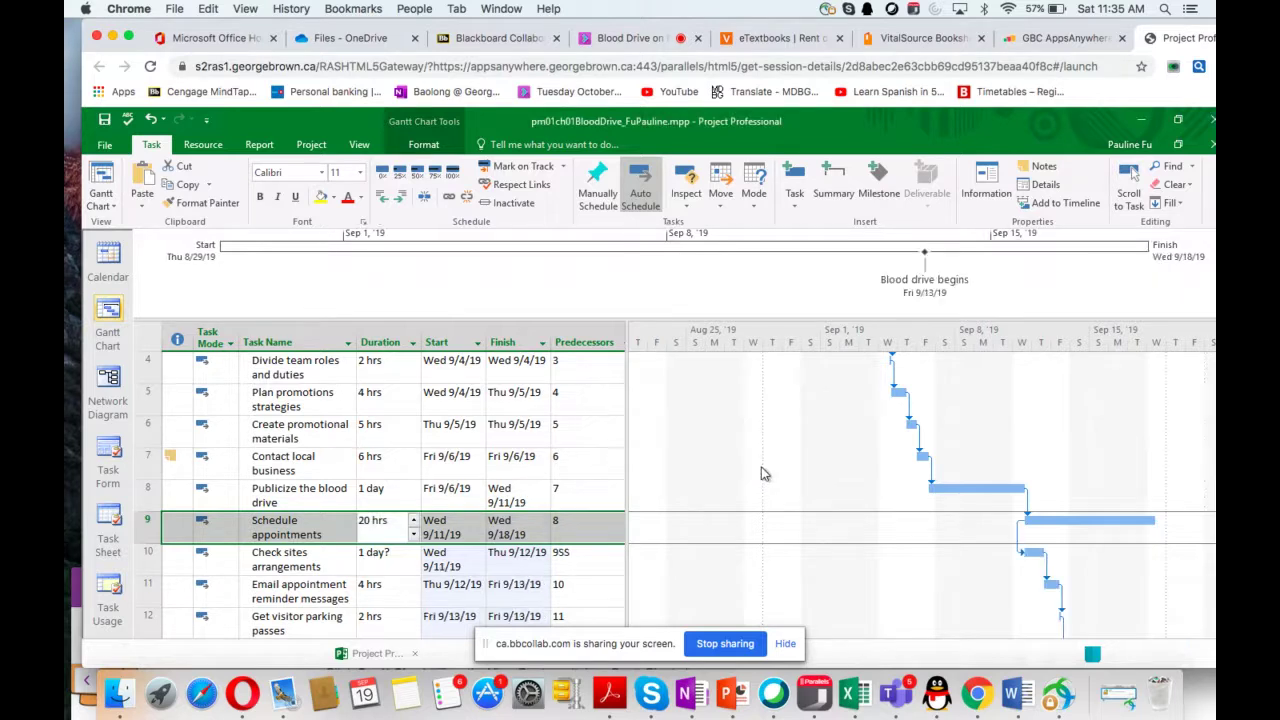
# Switch to OneNote, underline "Start-to-Start" in step w plus "Task 11" and "October 9, 2019" in step x in red, and return to the project
pyautogui.click(691, 693)
pyautogui.doubleClick(628, 598)
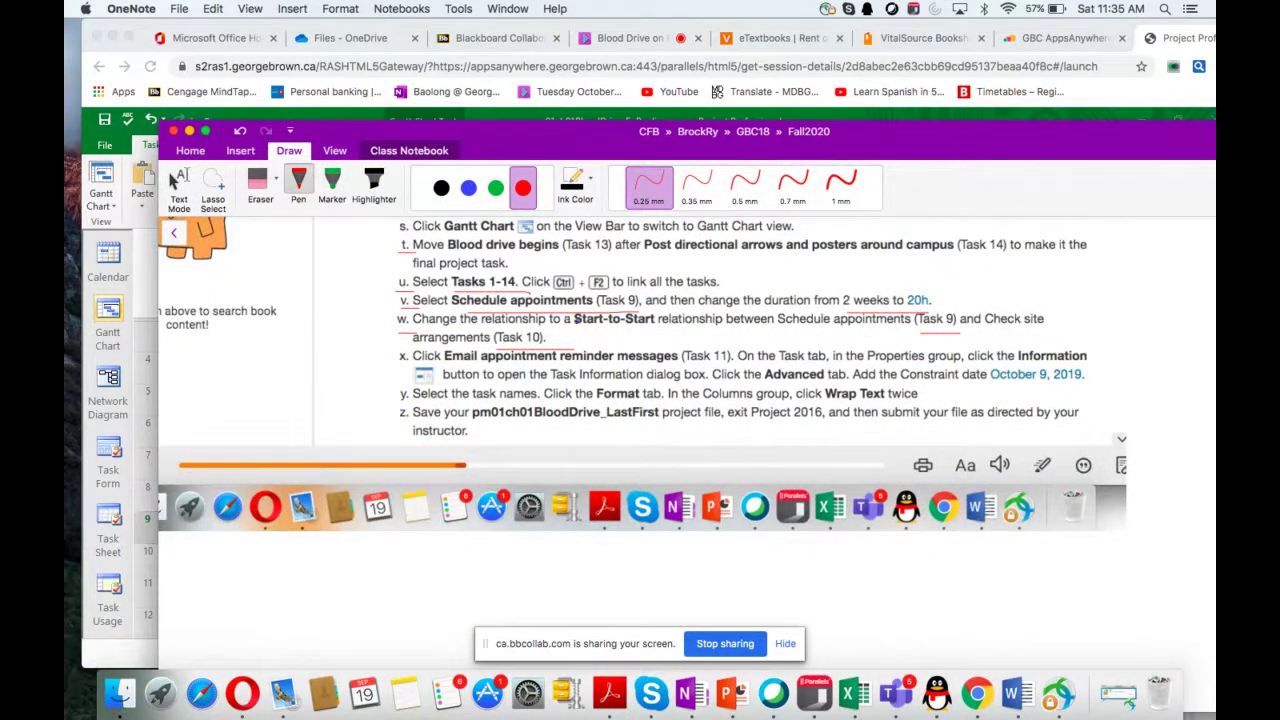
pyautogui.moveTo(582, 329); pyautogui.dragTo(660, 330)
pyautogui.moveTo(685, 364); pyautogui.dragTo(727, 365)
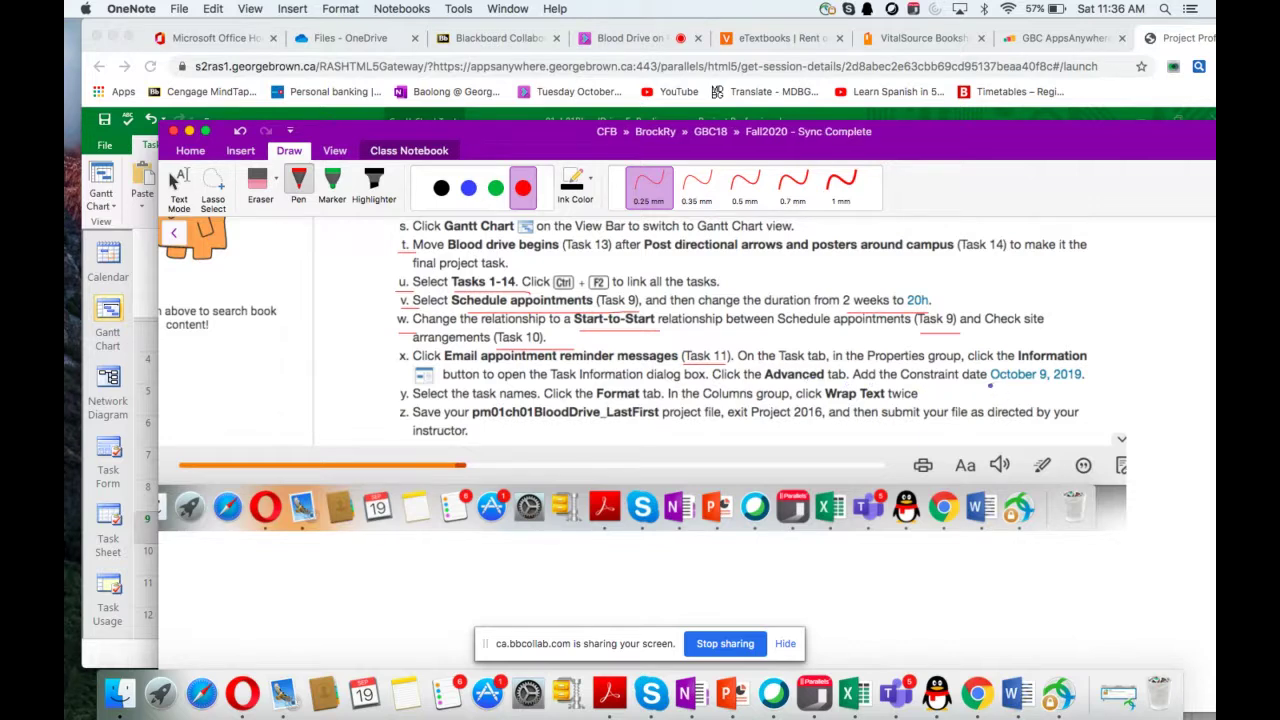
pyautogui.moveTo(990, 384); pyautogui.dragTo(1099, 384)
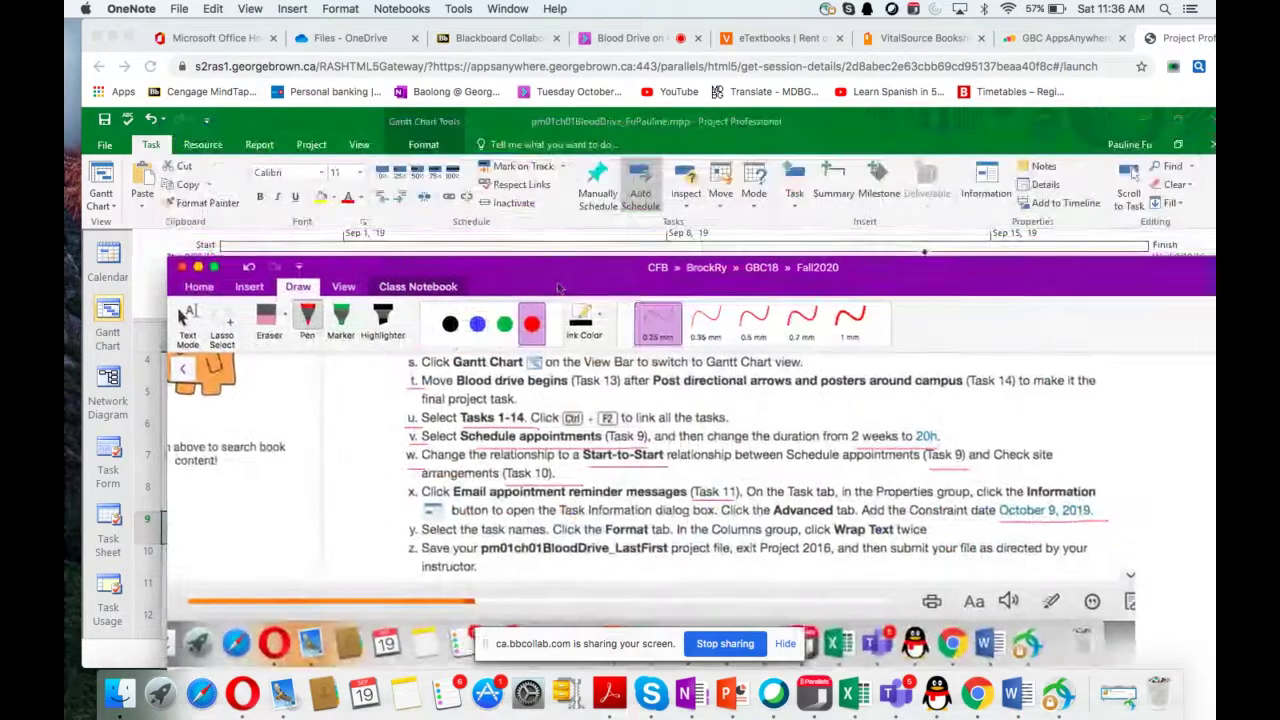
pyautogui.click(532, 240)
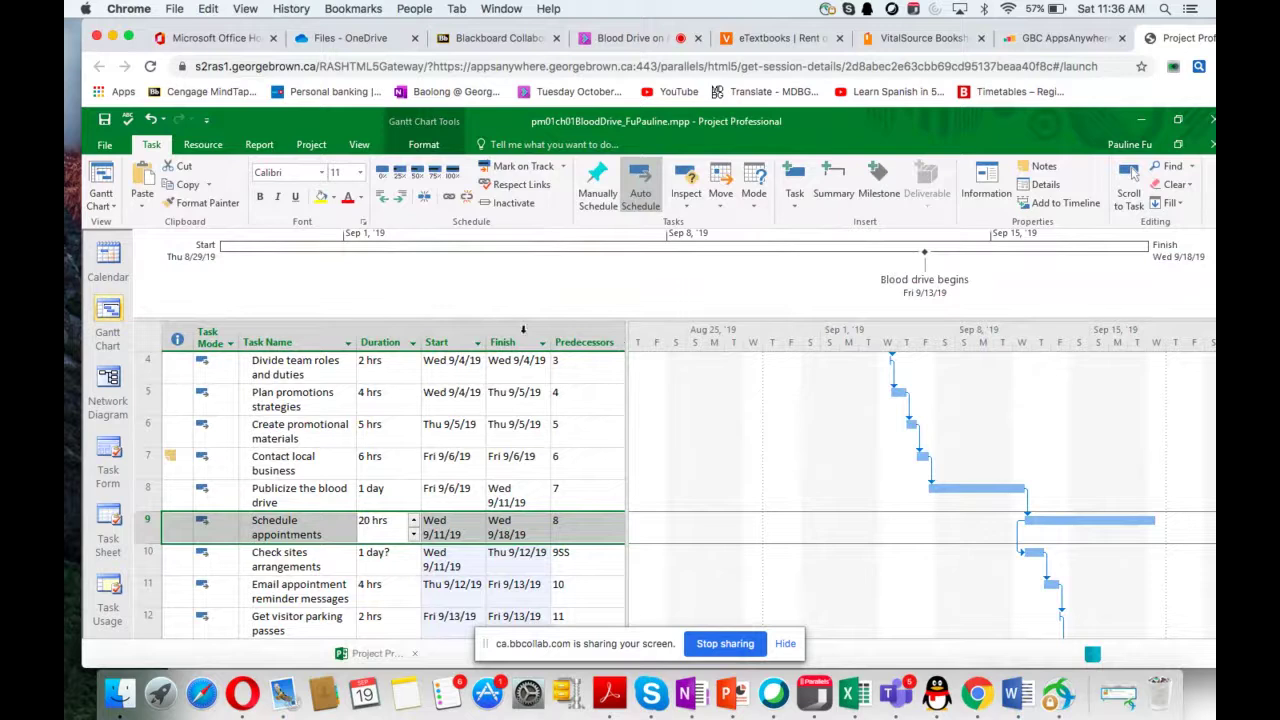
# Open the advanced task information of task 11, "Email appointment reminder messages"
pyautogui.scroll(-1, 398, 434)
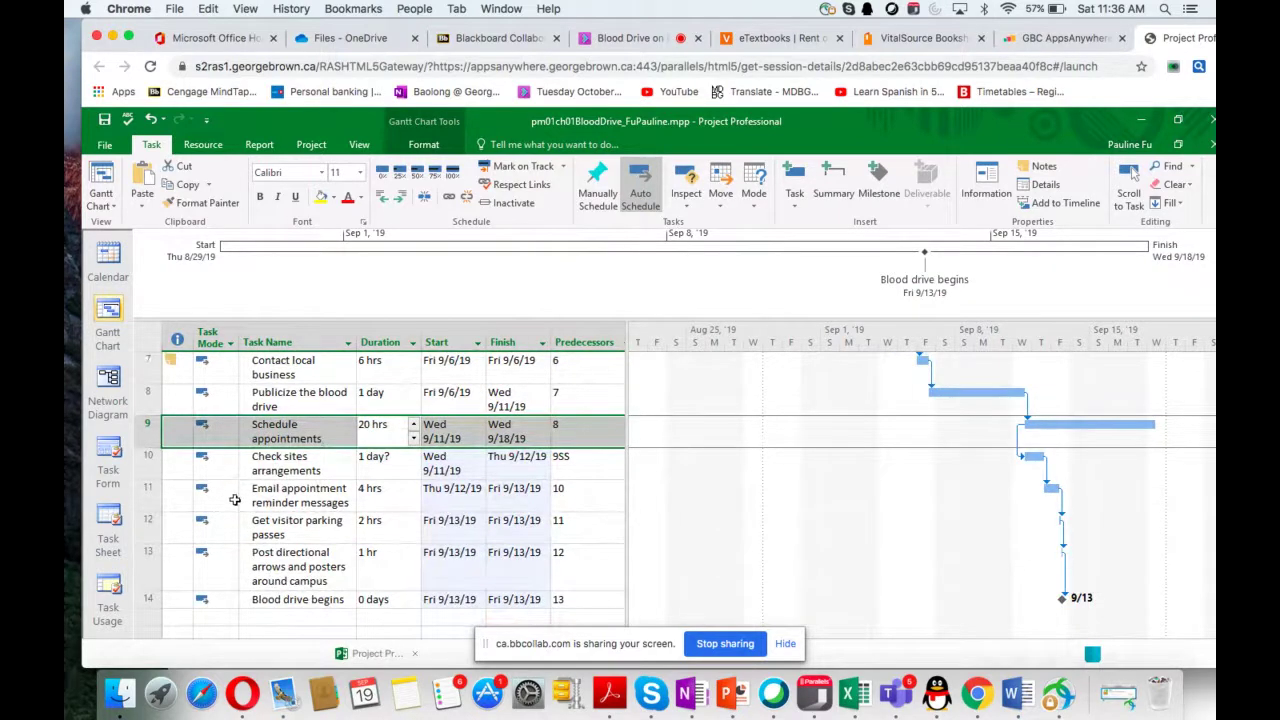
pyautogui.click(150, 495)
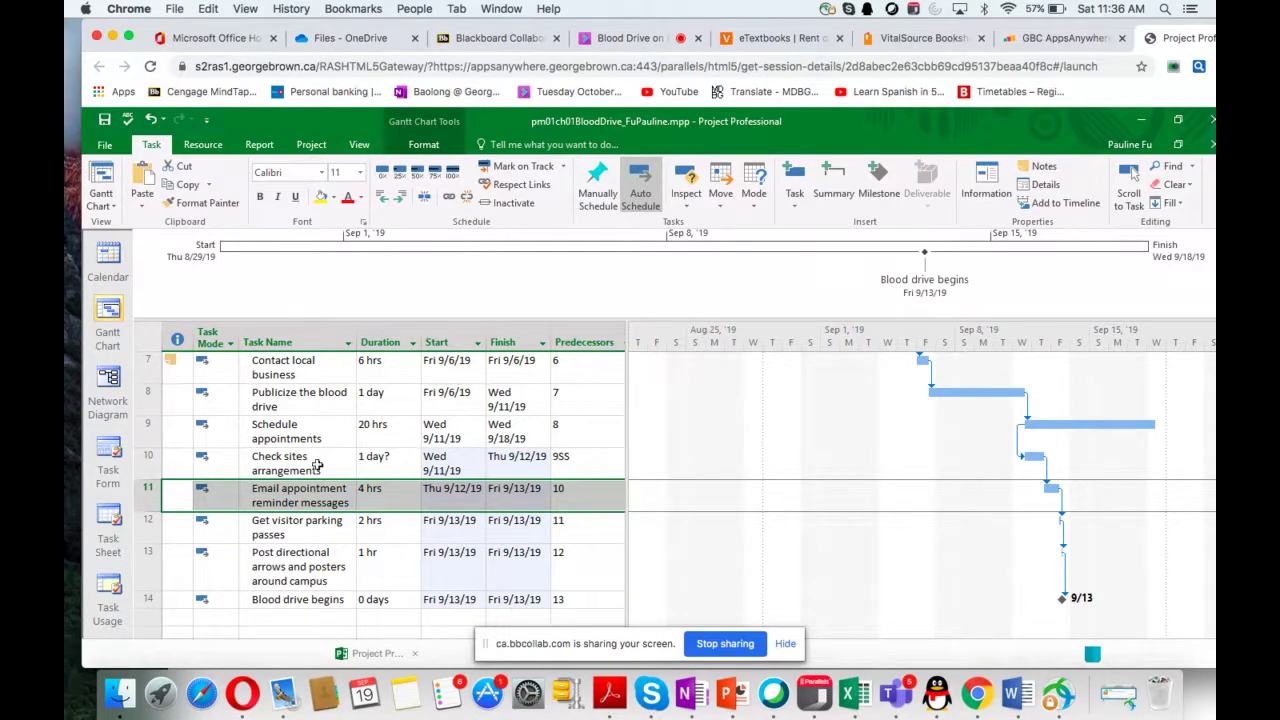
pyautogui.click(290, 505)
pyautogui.doubleClick(290, 508)
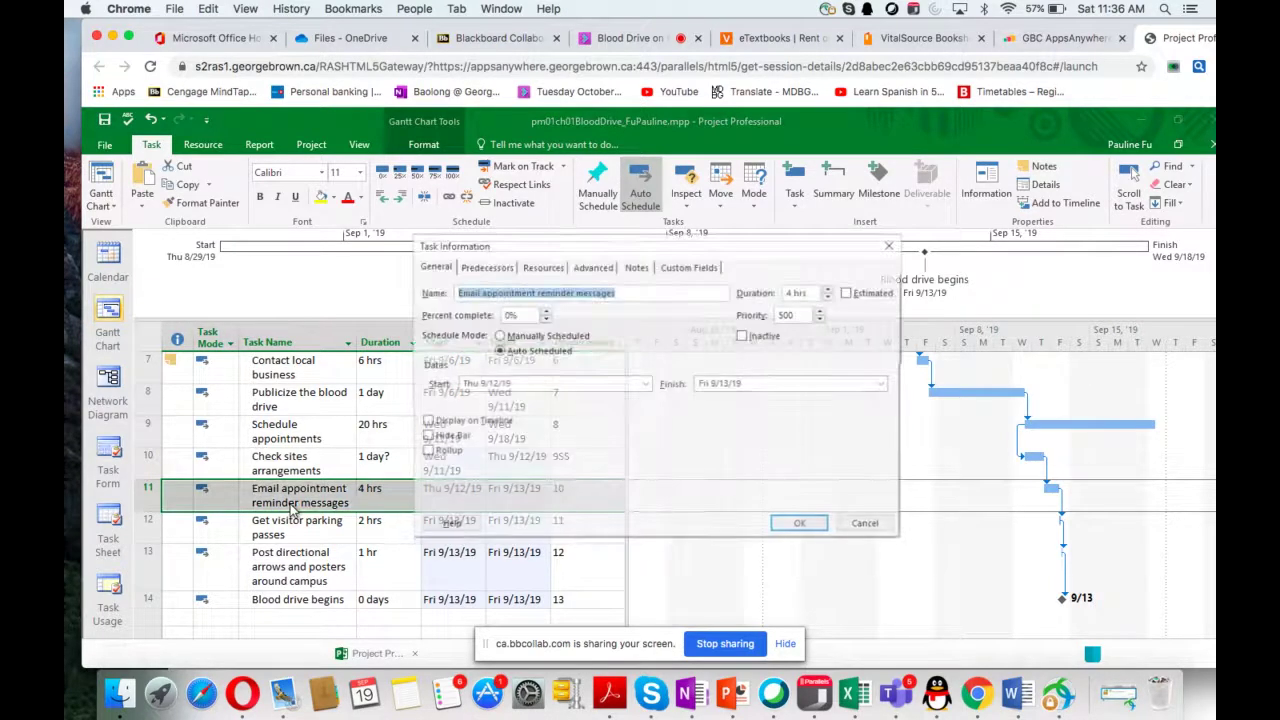
pyautogui.moveTo(610, 245); pyautogui.dragTo(658, 261)
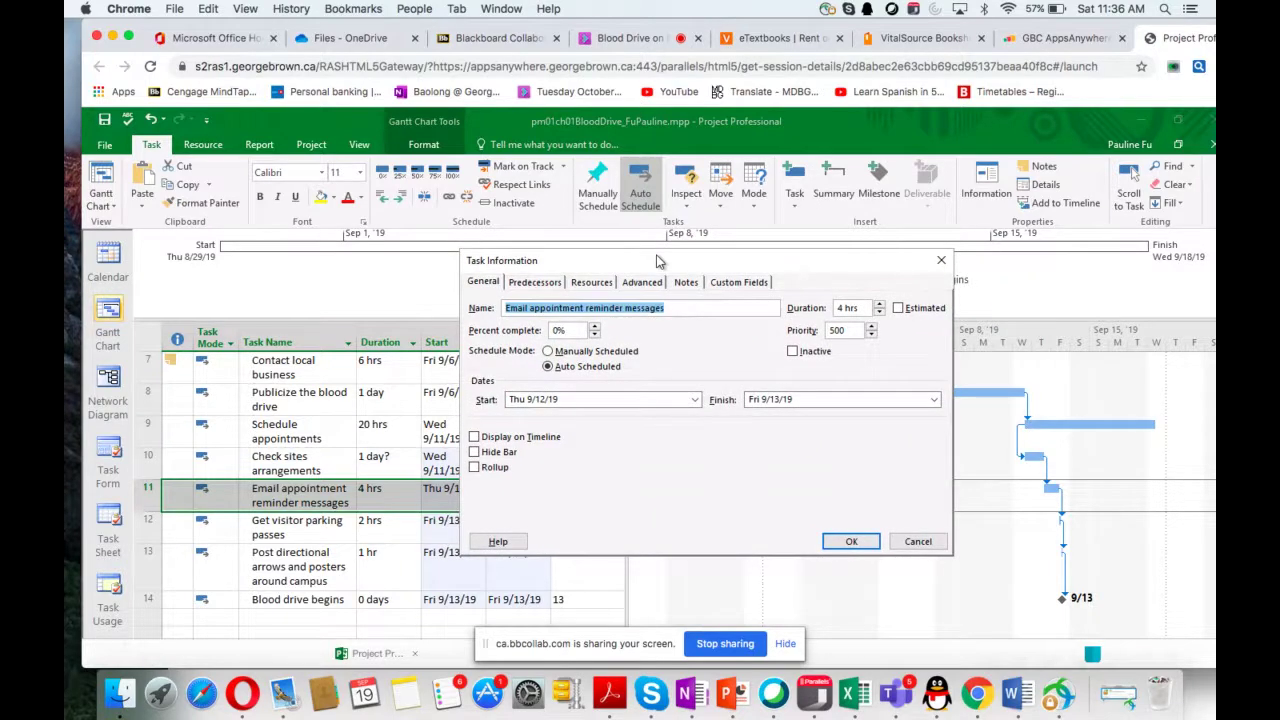
pyautogui.click(645, 285)
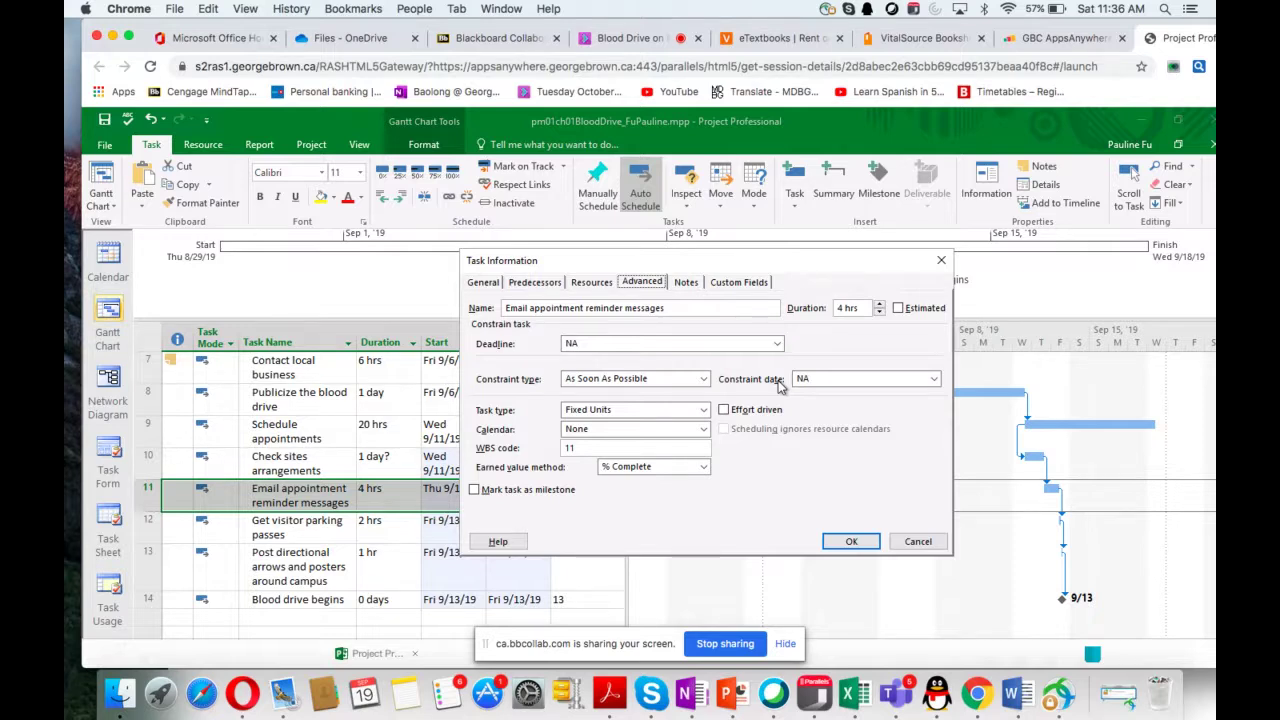
pyautogui.click(933, 379)
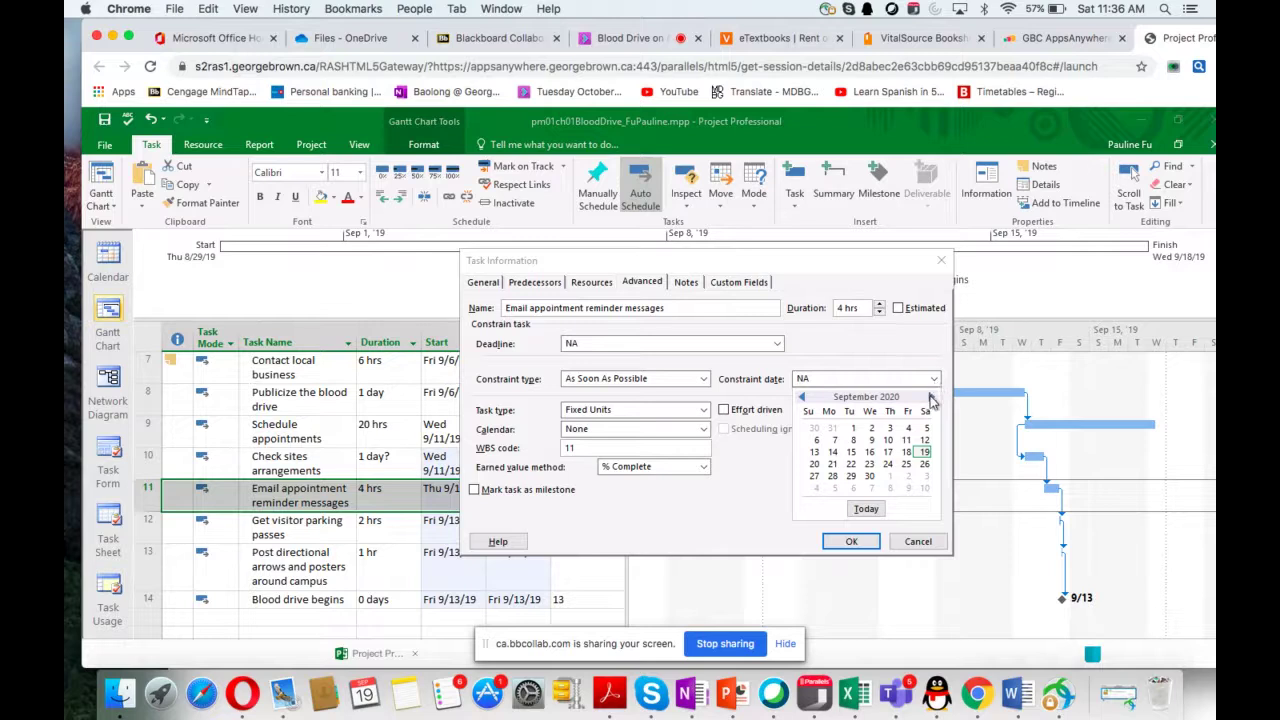
pyautogui.click(930, 398)
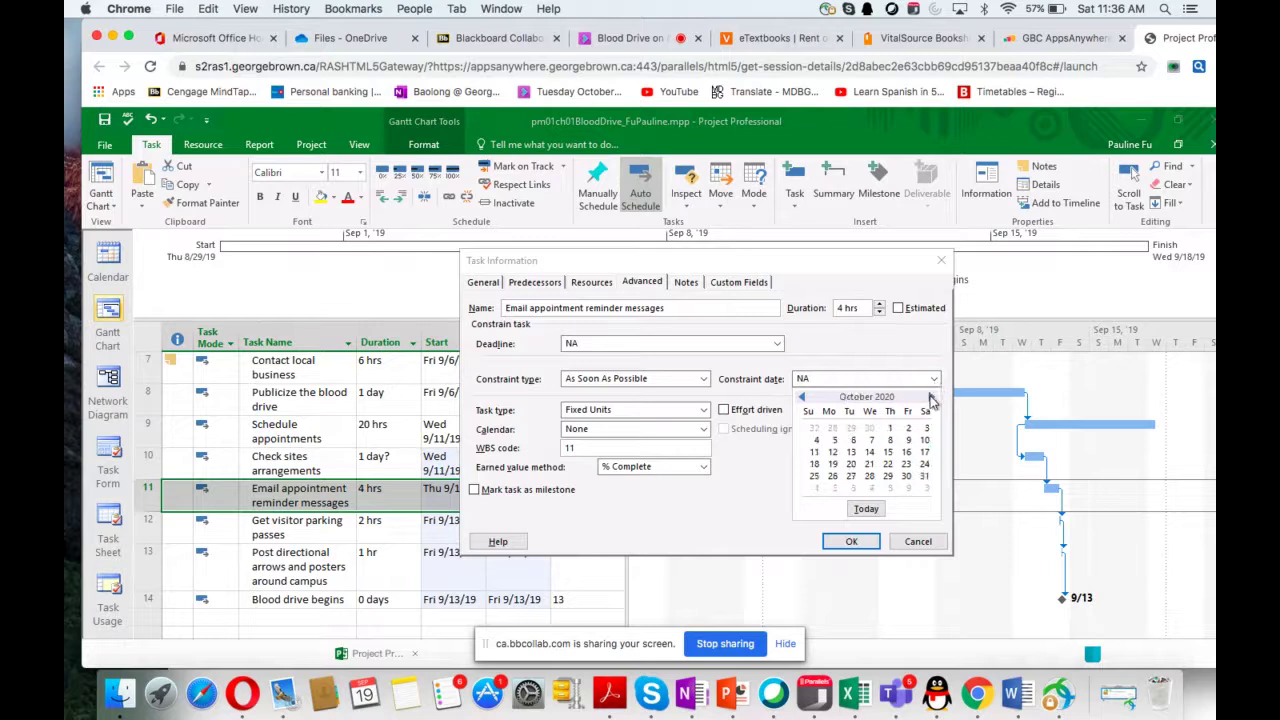
pyautogui.click(907, 440)
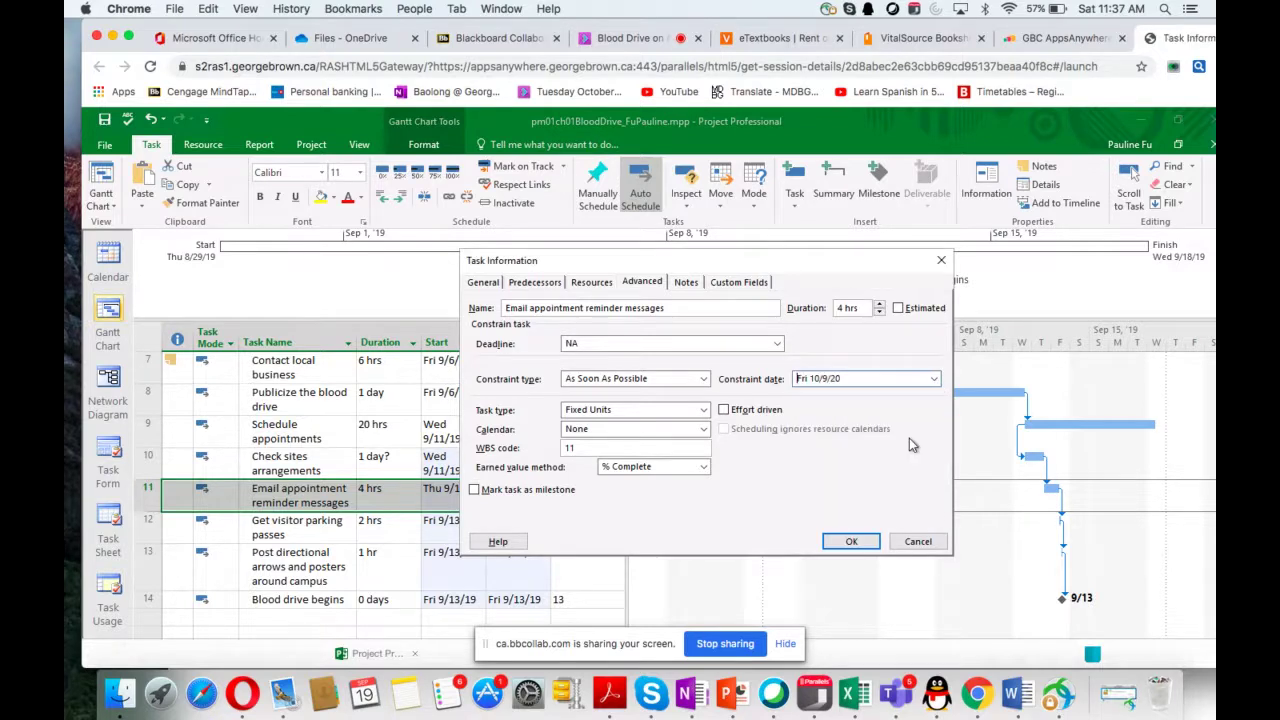
# Set the constraint date of "Email appointment reminder messages" to October 9, 2019 and apply the task information
pyautogui.click(932, 380)
pyautogui.click(802, 397)
pyautogui.click(802, 397)
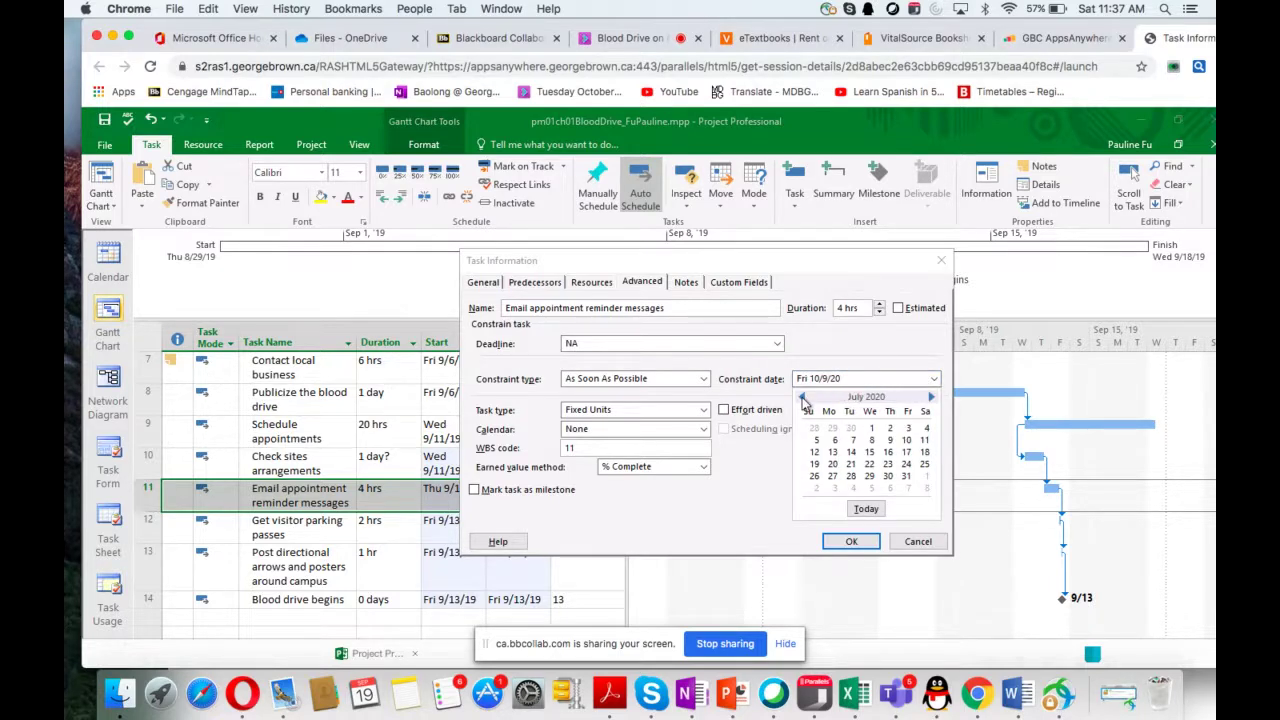
pyautogui.click(802, 397)
pyautogui.click(802, 397)
pyautogui.click(802, 397)
pyautogui.click(802, 398)
pyautogui.click(802, 398)
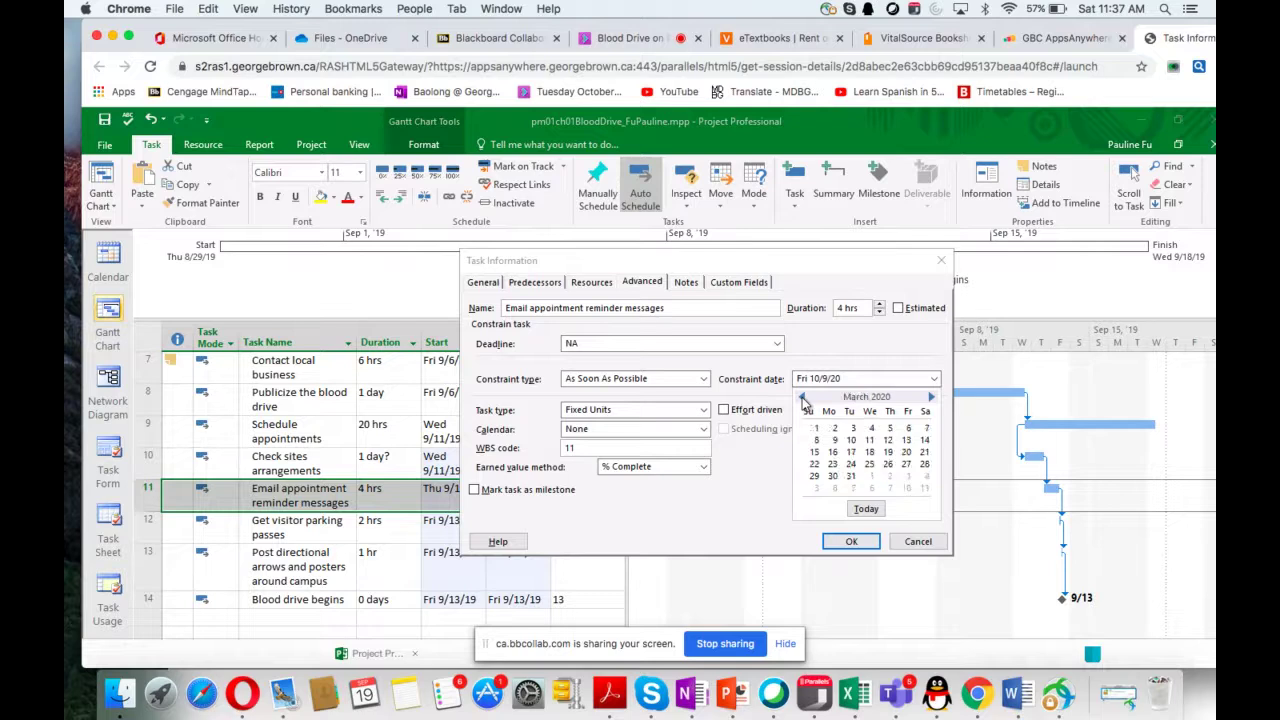
pyautogui.click(802, 398)
pyautogui.click(802, 398)
pyautogui.click(802, 398)
pyautogui.click(802, 398)
pyautogui.click(802, 398)
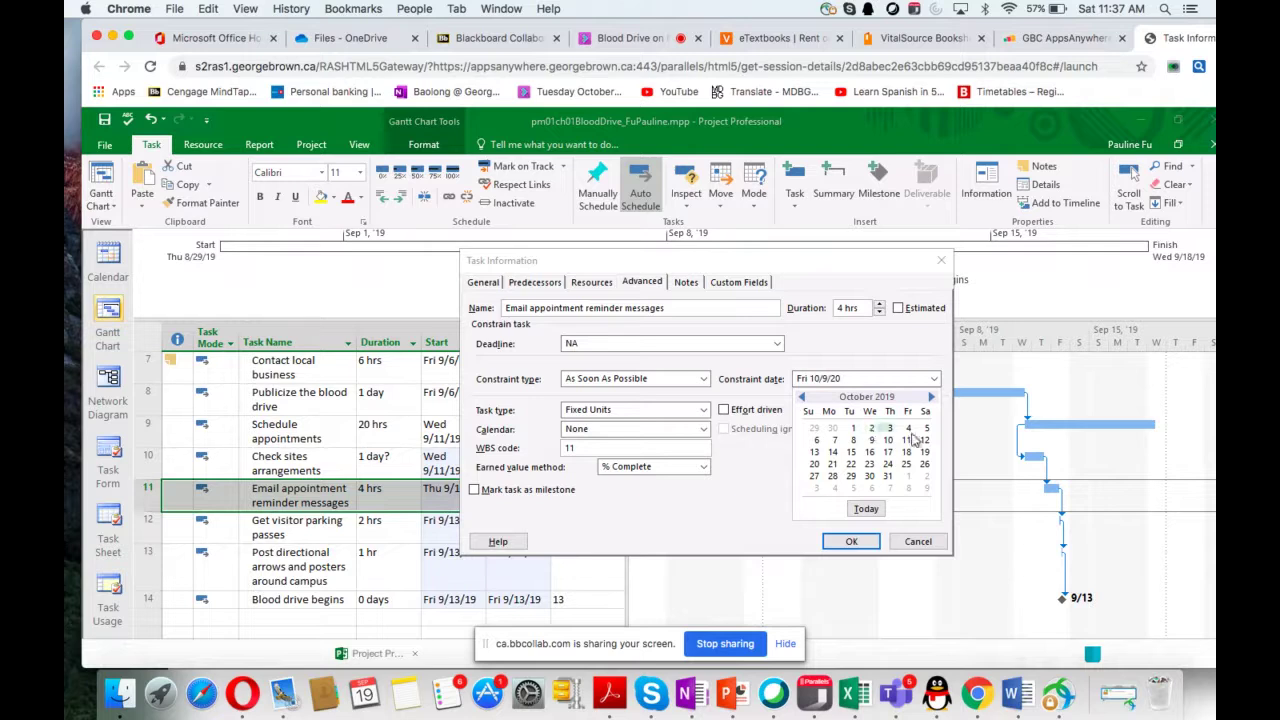
pyautogui.click(871, 441)
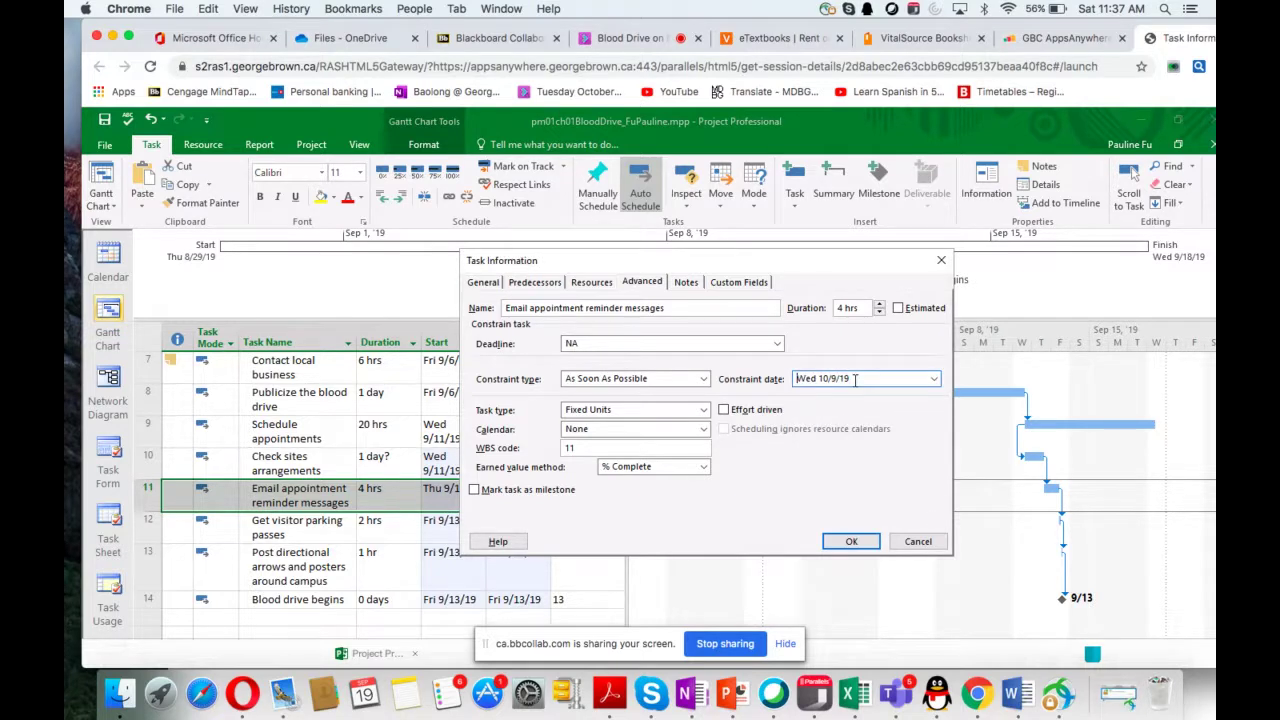
pyautogui.click(847, 542)
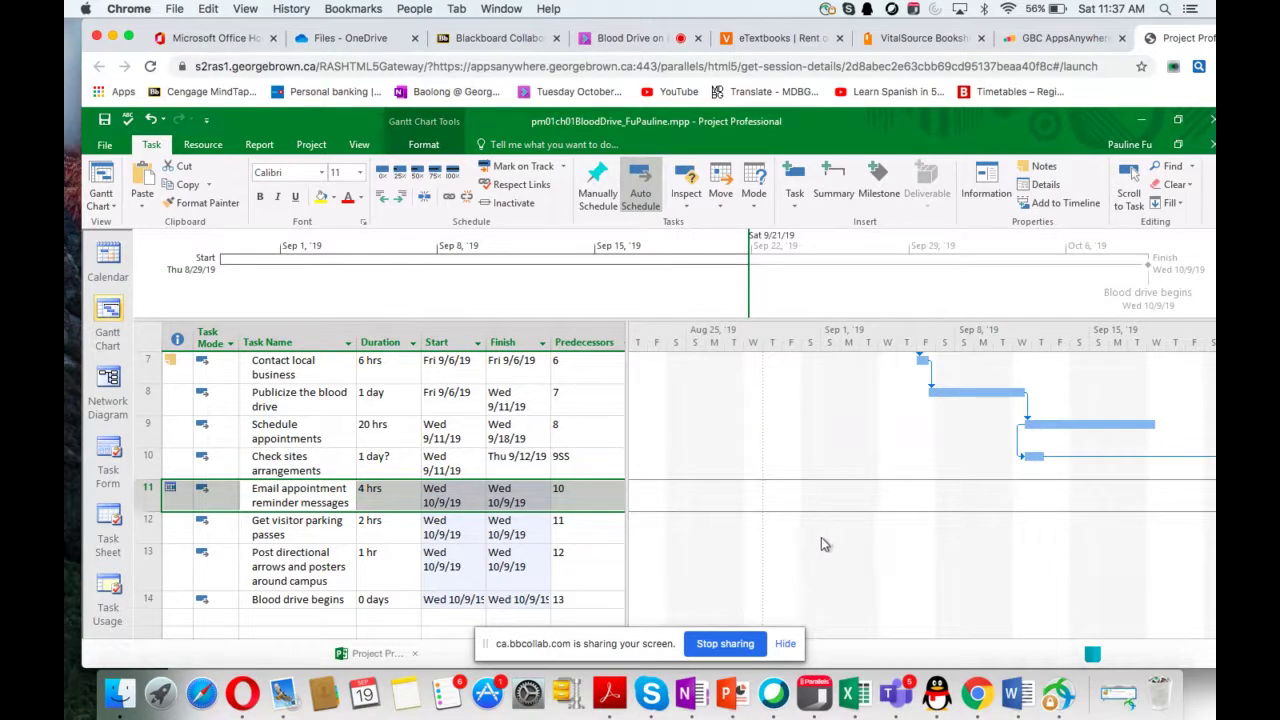
# Switch to OneNote, underline the letters of steps x and y in red, and return to the project
pyautogui.click(688, 700)
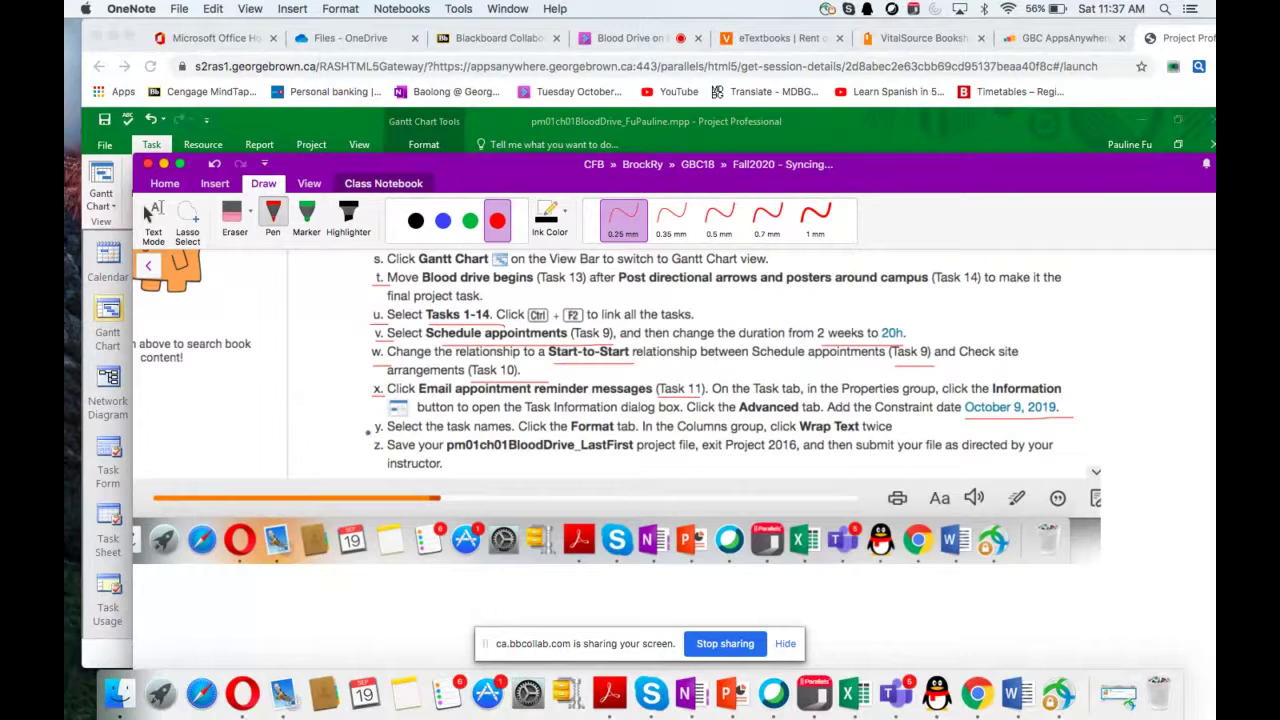
pyautogui.moveTo(371, 433); pyautogui.dragTo(390, 433)
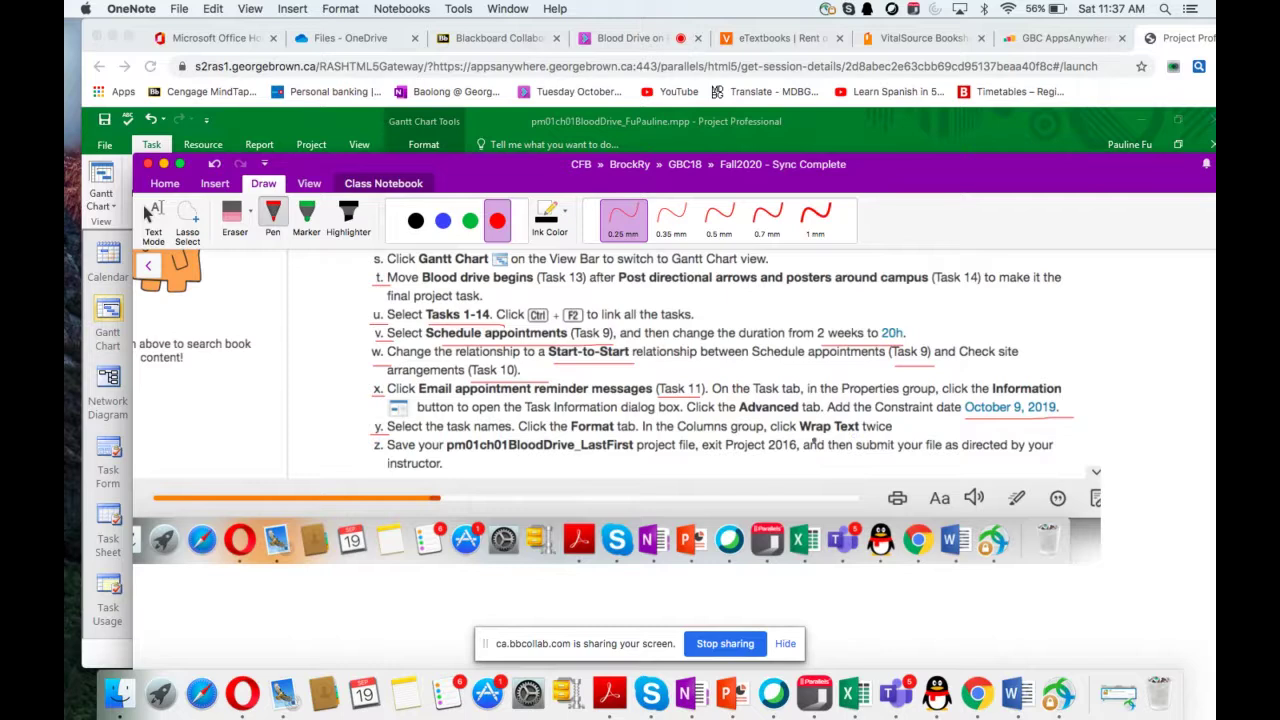
pyautogui.moveTo(530, 183); pyautogui.dragTo(676, 481)
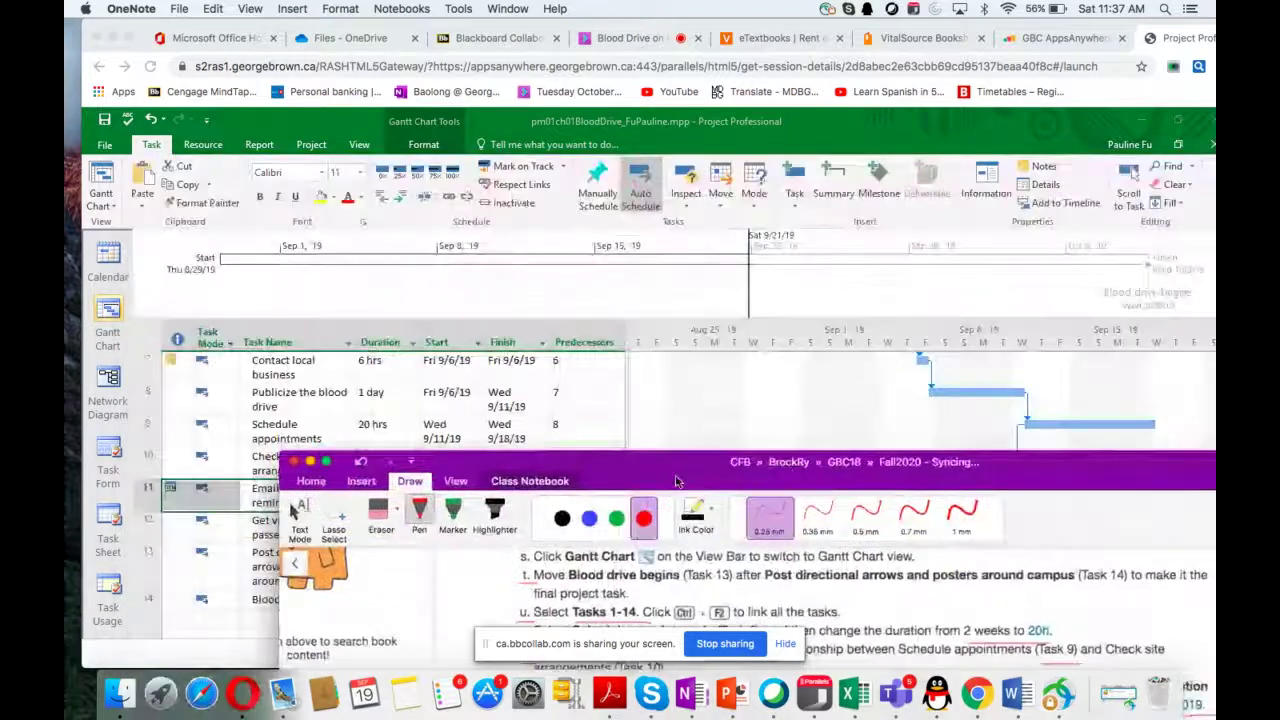
pyautogui.click(268, 562)
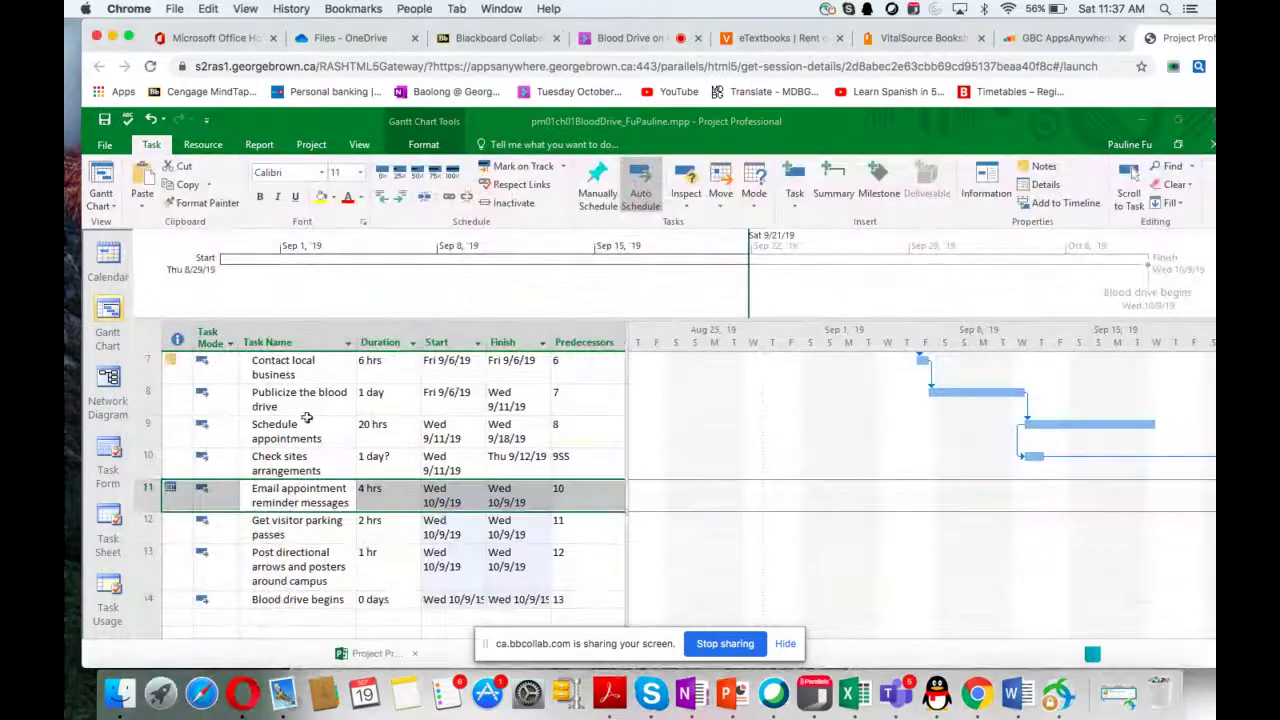
# Select the Task Name column and toggle Wrap Text twice so the task names end up wrapped
pyautogui.click(293, 341)
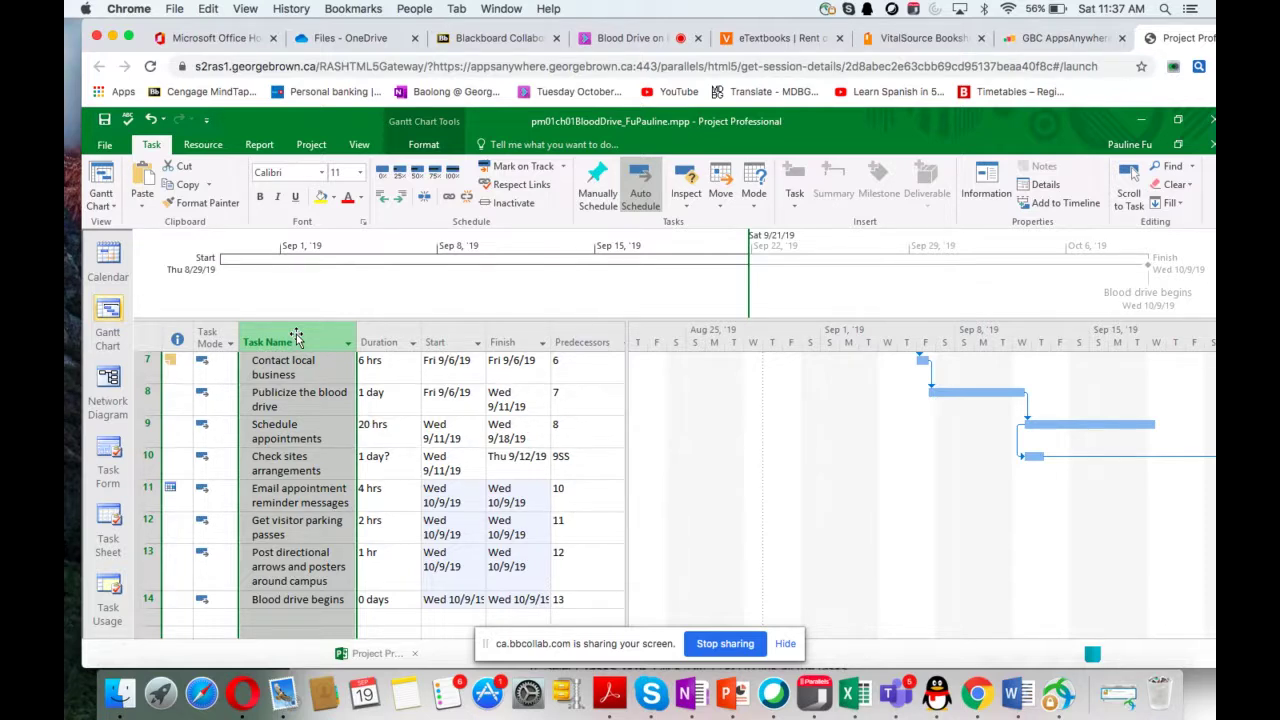
pyautogui.click(278, 272)
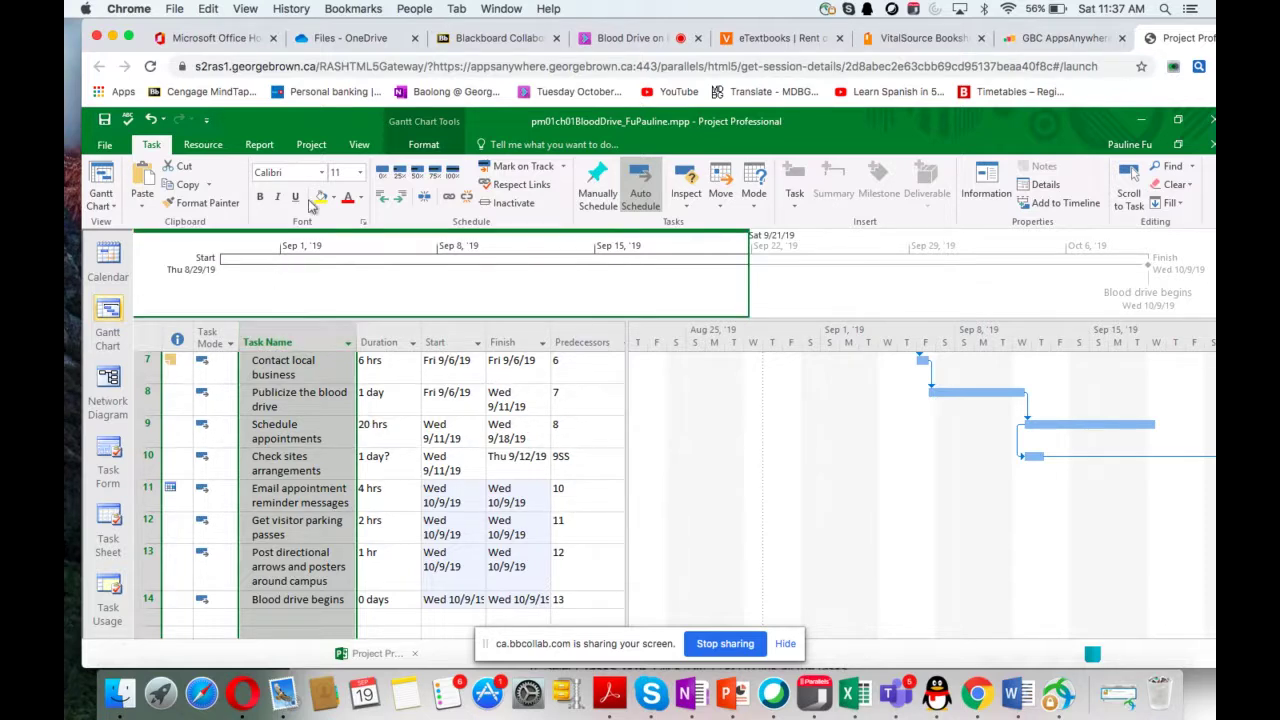
pyautogui.click(424, 145)
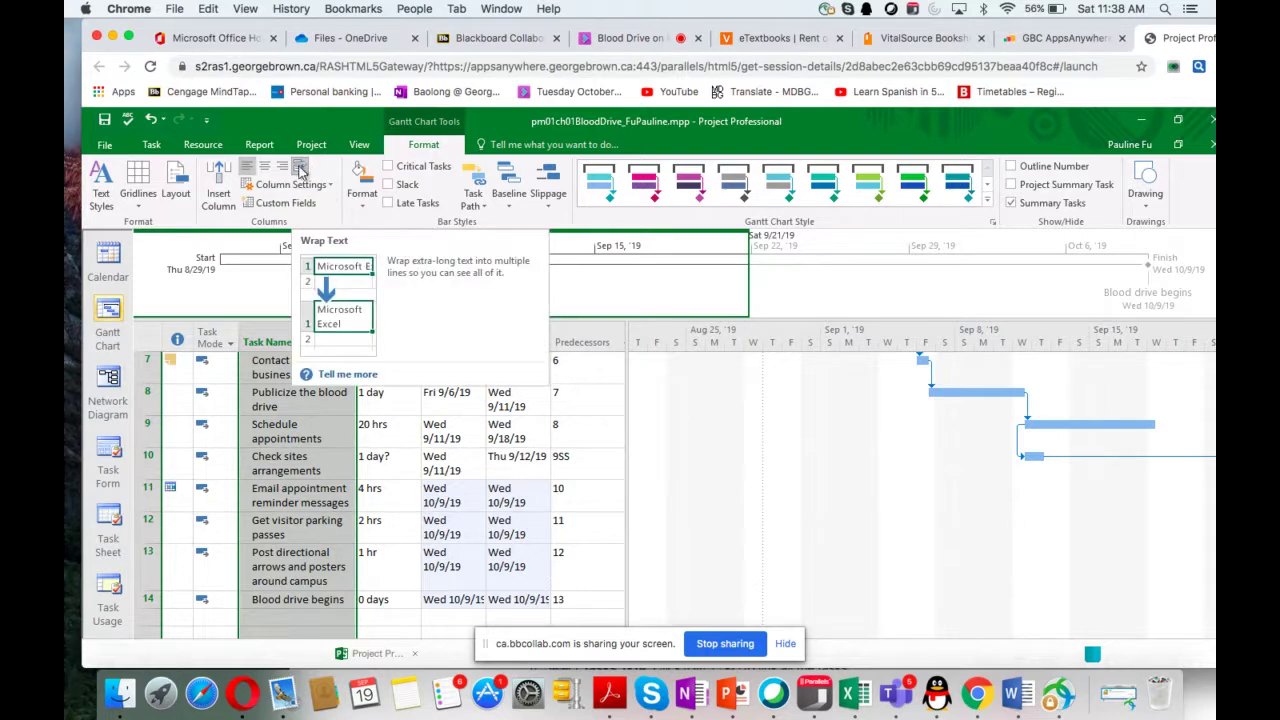
pyautogui.click(303, 171)
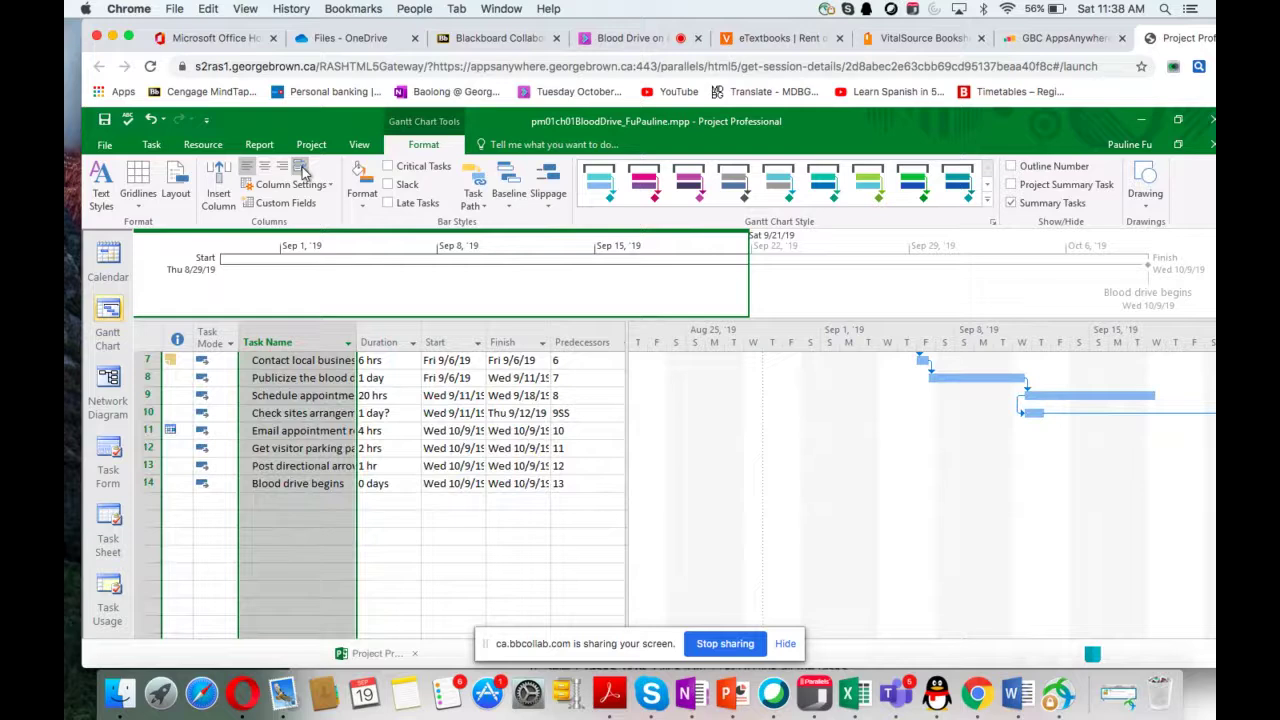
pyautogui.click(303, 171)
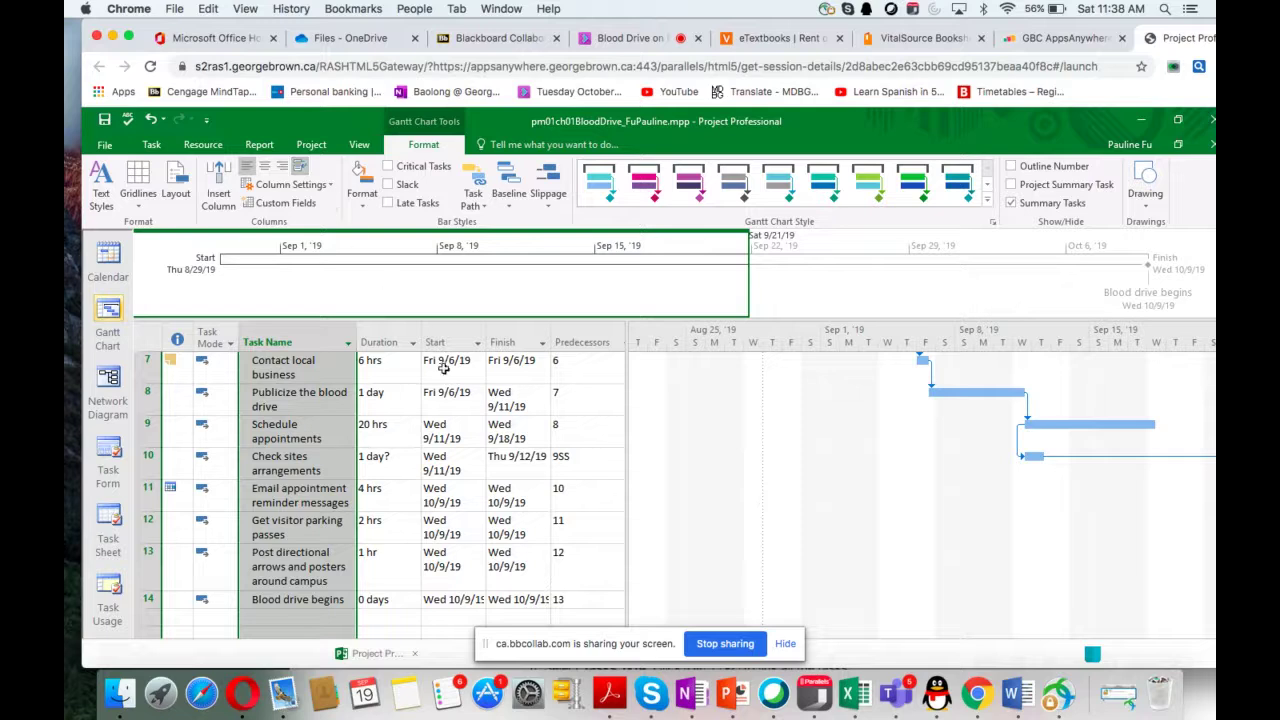
# Switch to OneNote, underline step z and its file name "pm01ch01BloodDrive_LastFirst" in red, and return to the project to save it
pyautogui.click(690, 690)
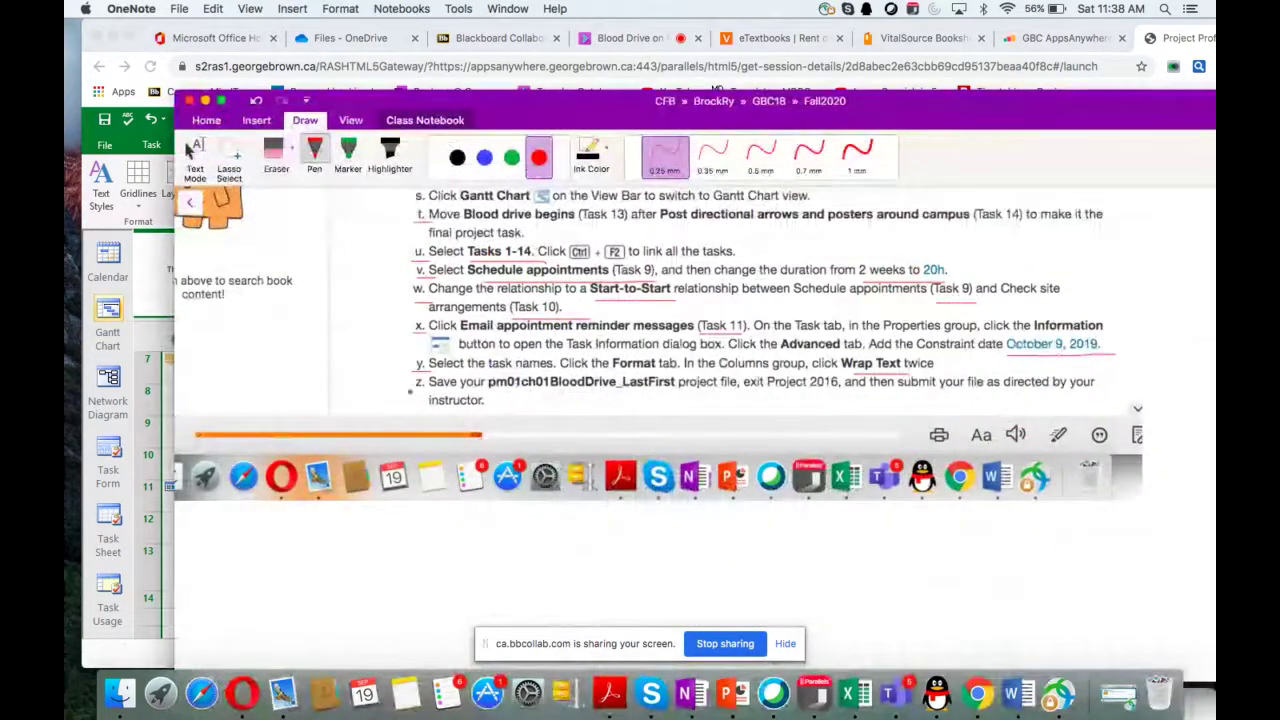
pyautogui.moveTo(499, 394); pyautogui.dragTo(687, 403)
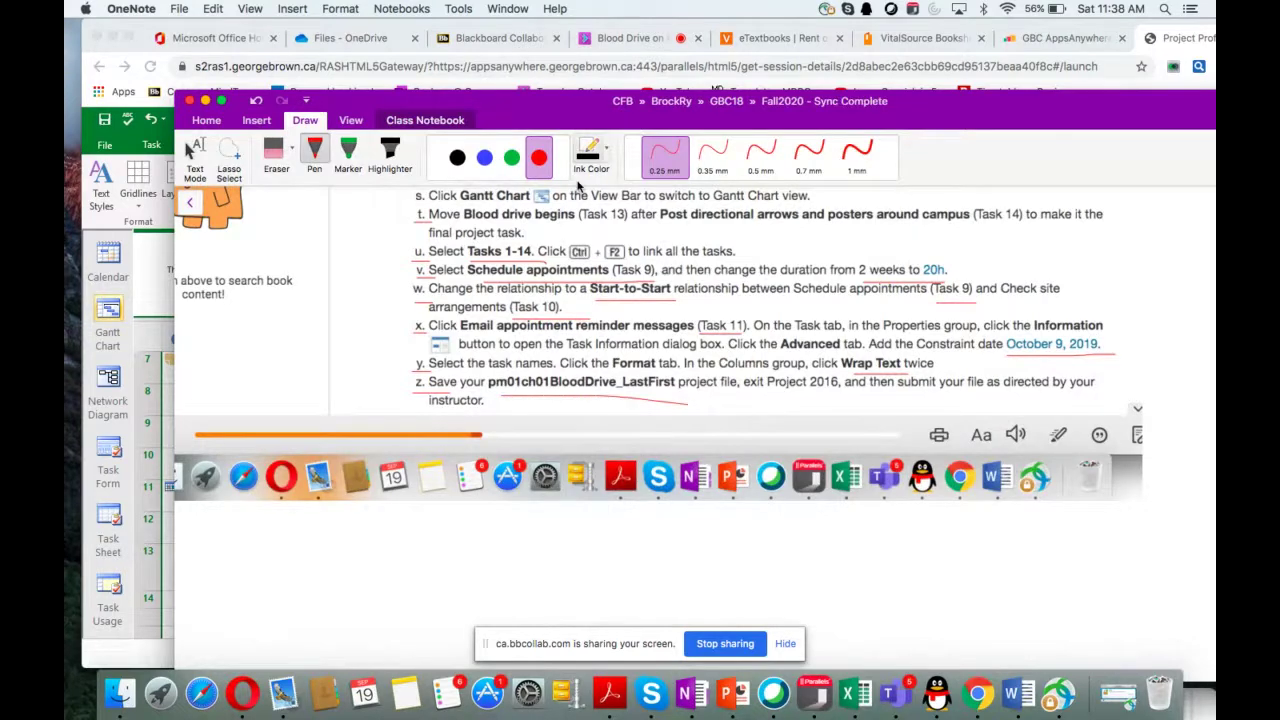
pyautogui.press('super+m')
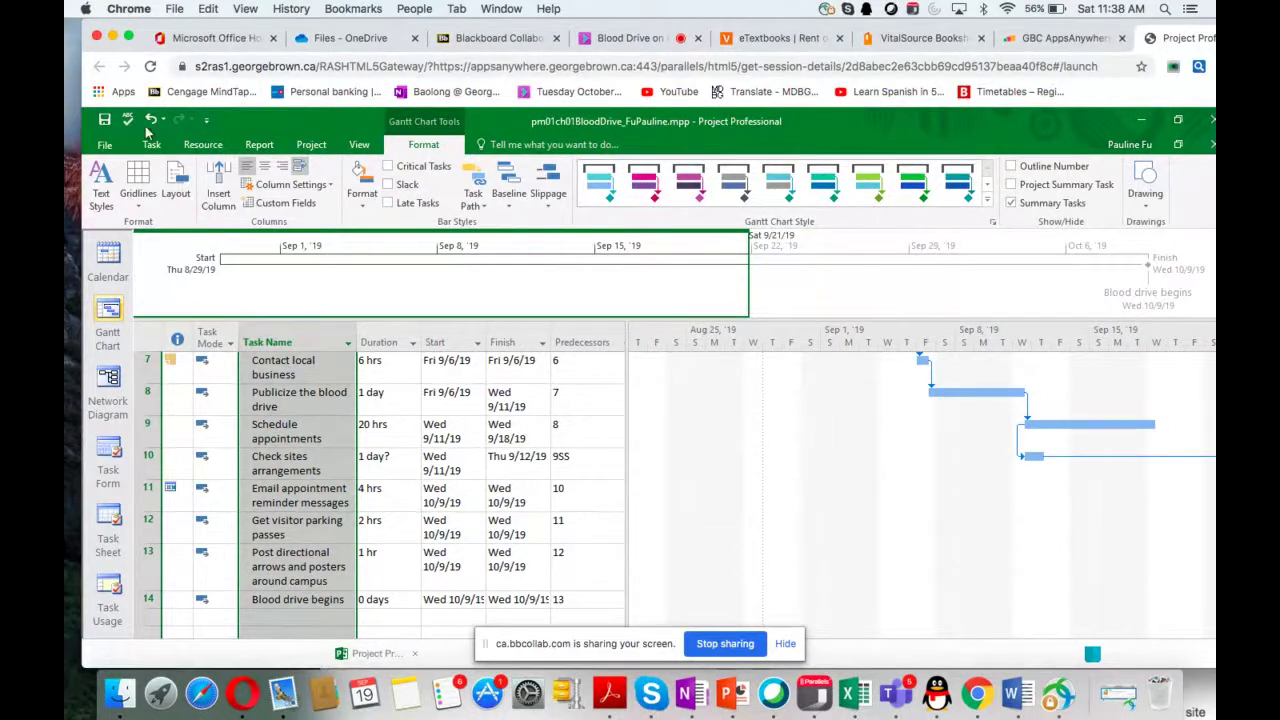
pyautogui.click(105, 121)
# Switch to Blackboard, examine the file submission instructions of "Hands-on for MS Project 1" under Assignment/Hands-on, and return to the Collaborate session
pyautogui.click(507, 41)
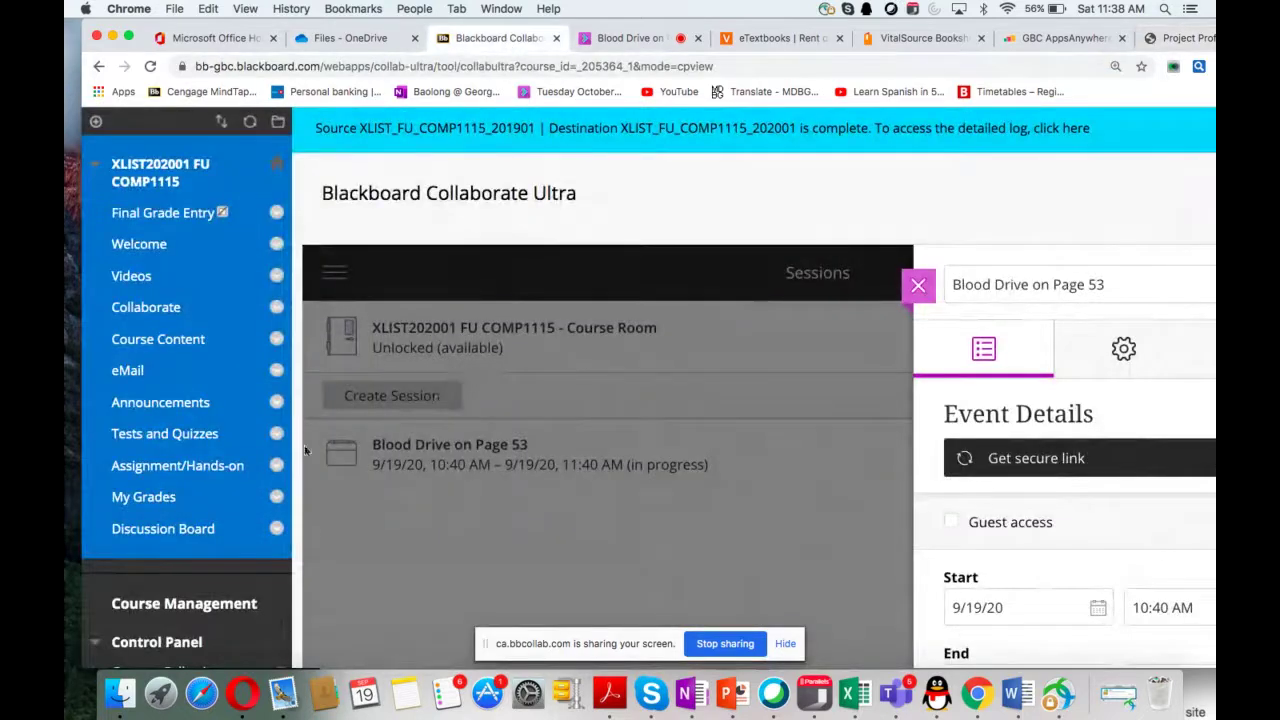
pyautogui.click(225, 470)
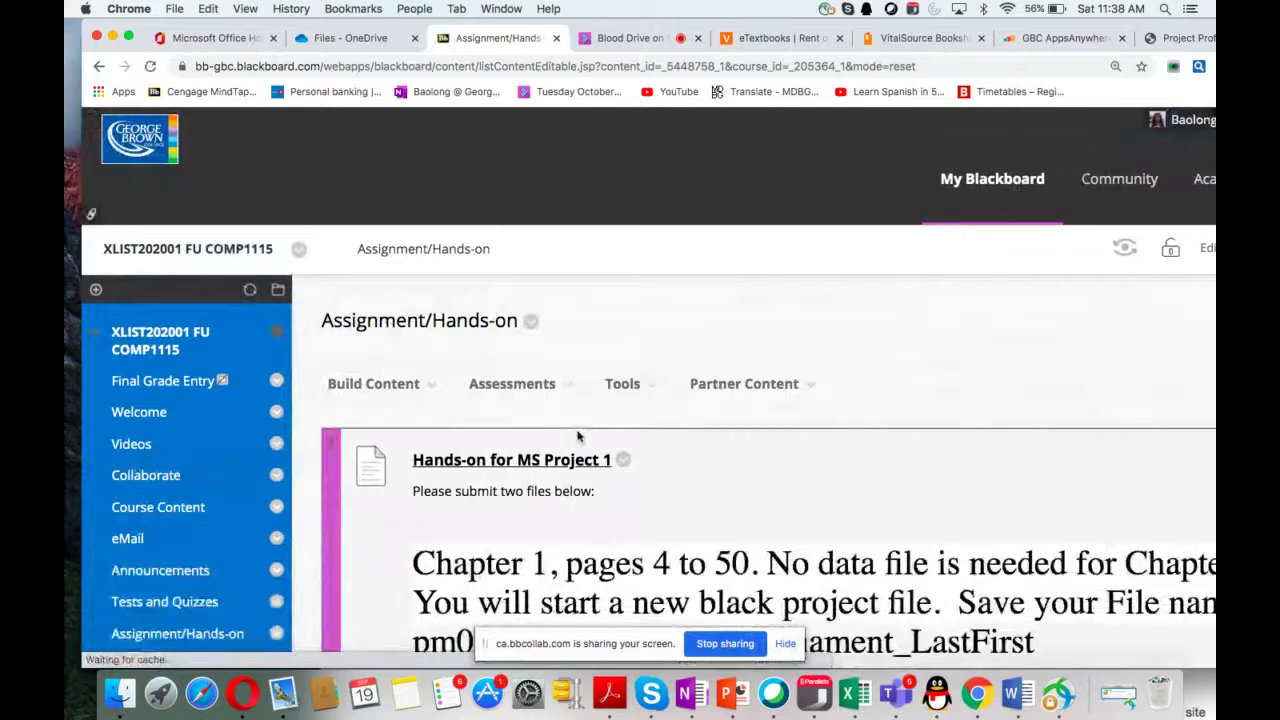
pyautogui.scroll(-2, 803, 351)
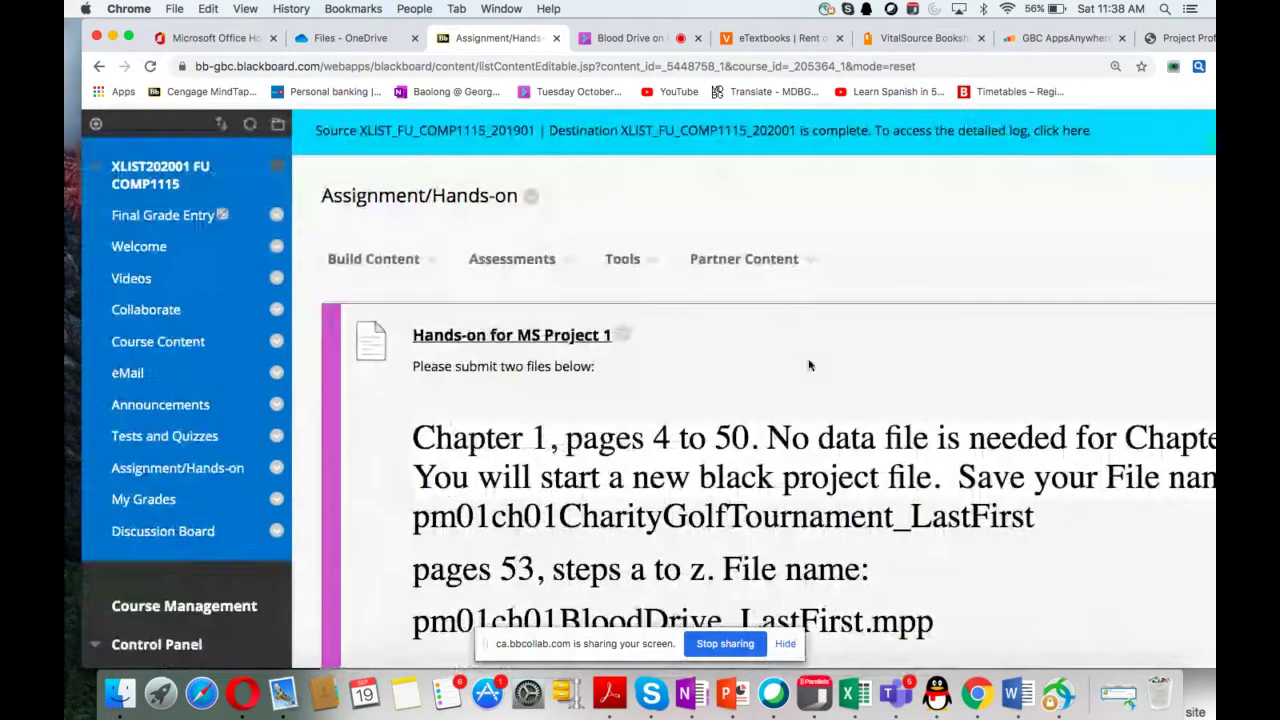
pyautogui.scroll(-2, 808, 360)
pyautogui.scroll(-2, 811, 366)
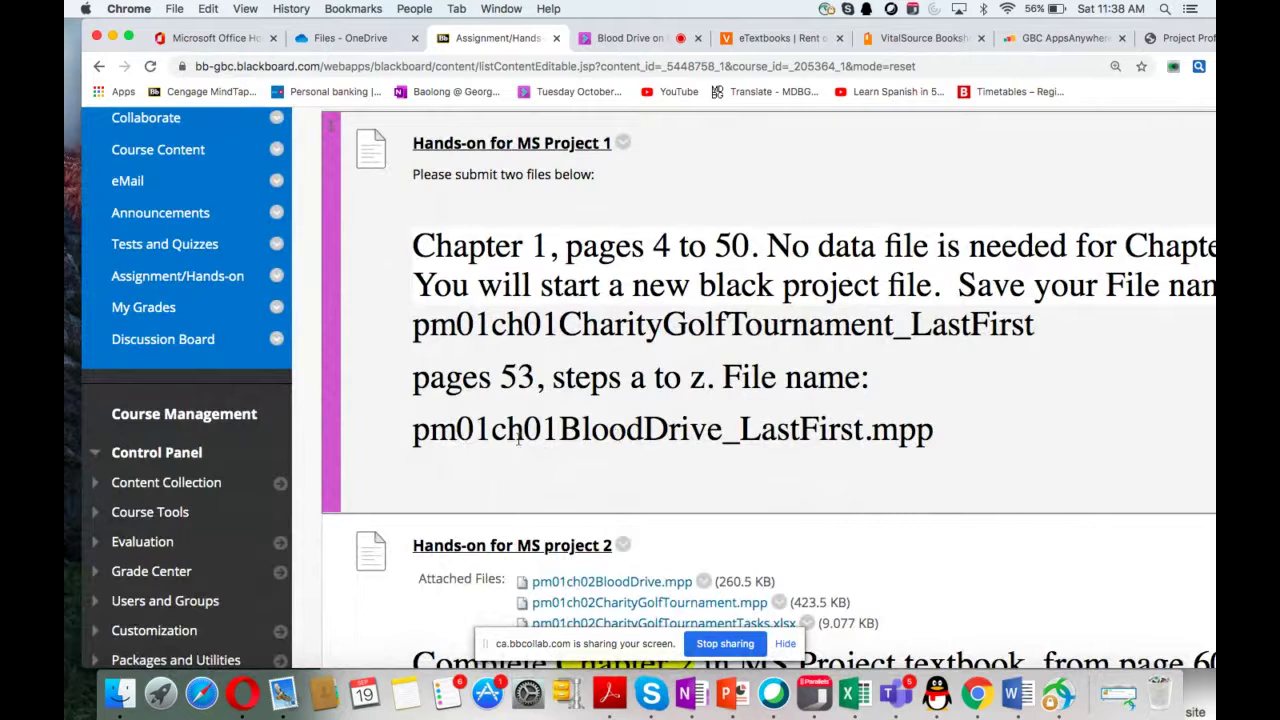
pyautogui.scroll(1, 893, 386)
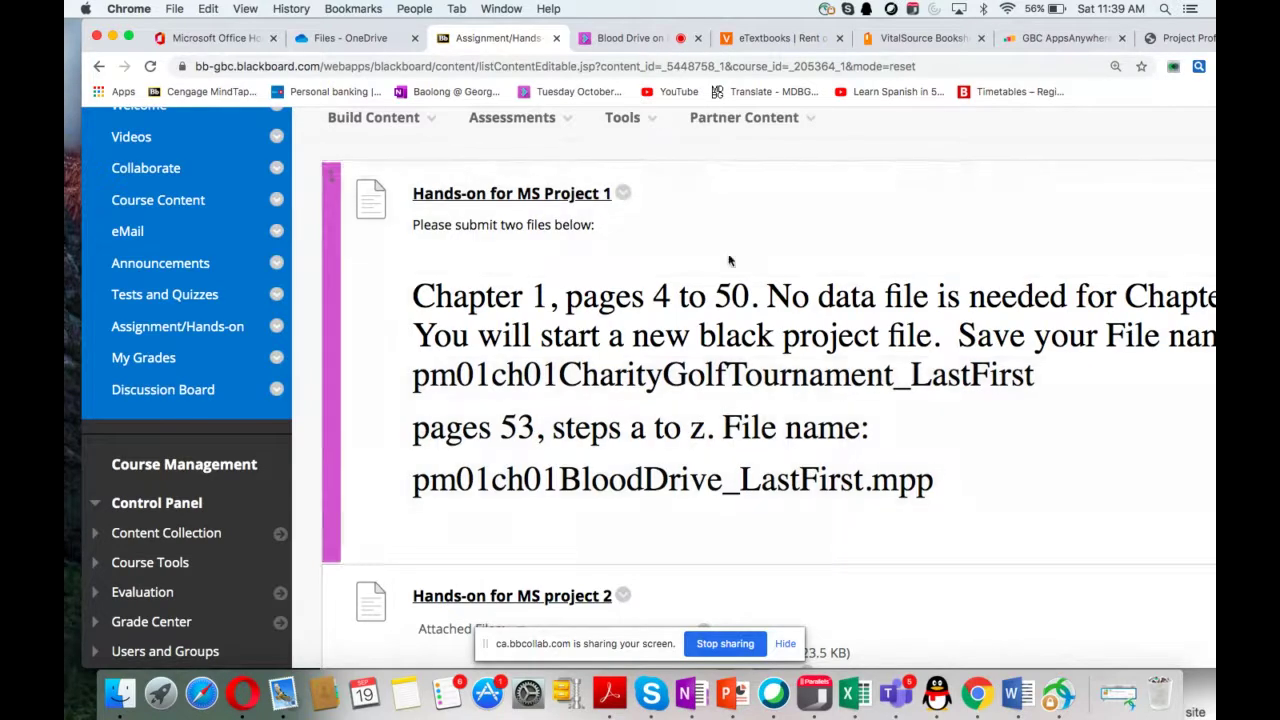
pyautogui.click(630, 38)
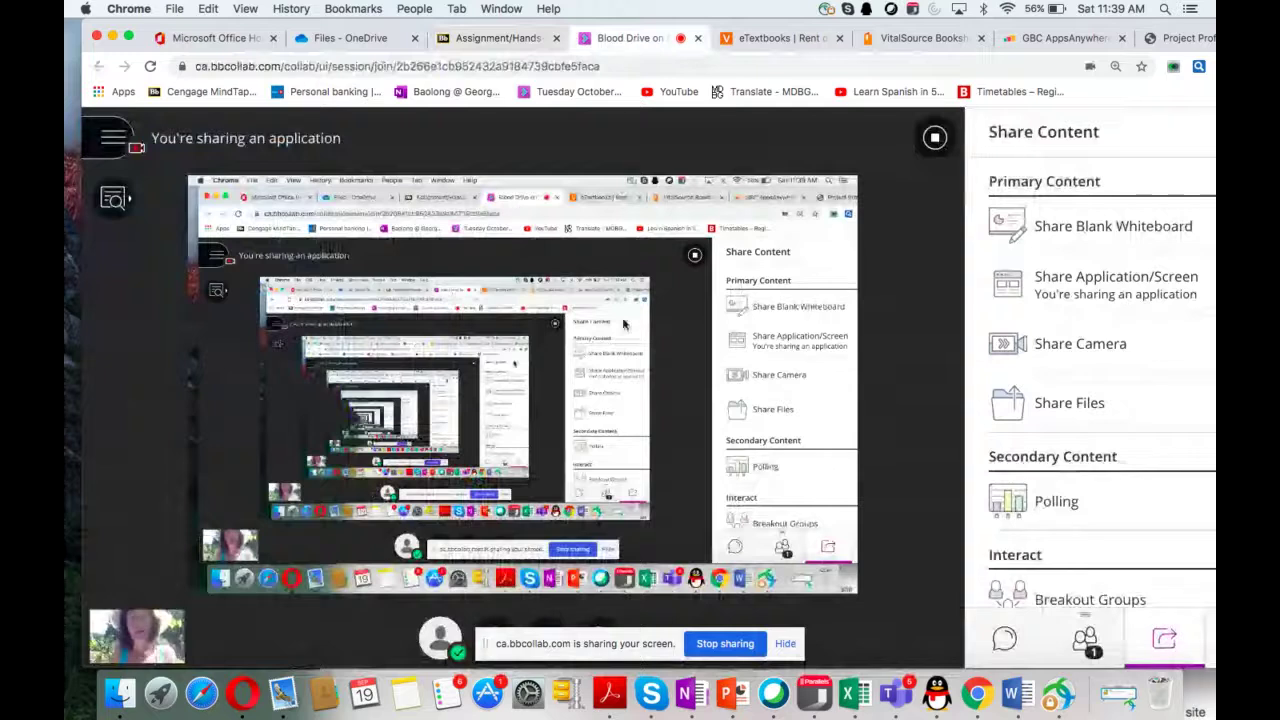